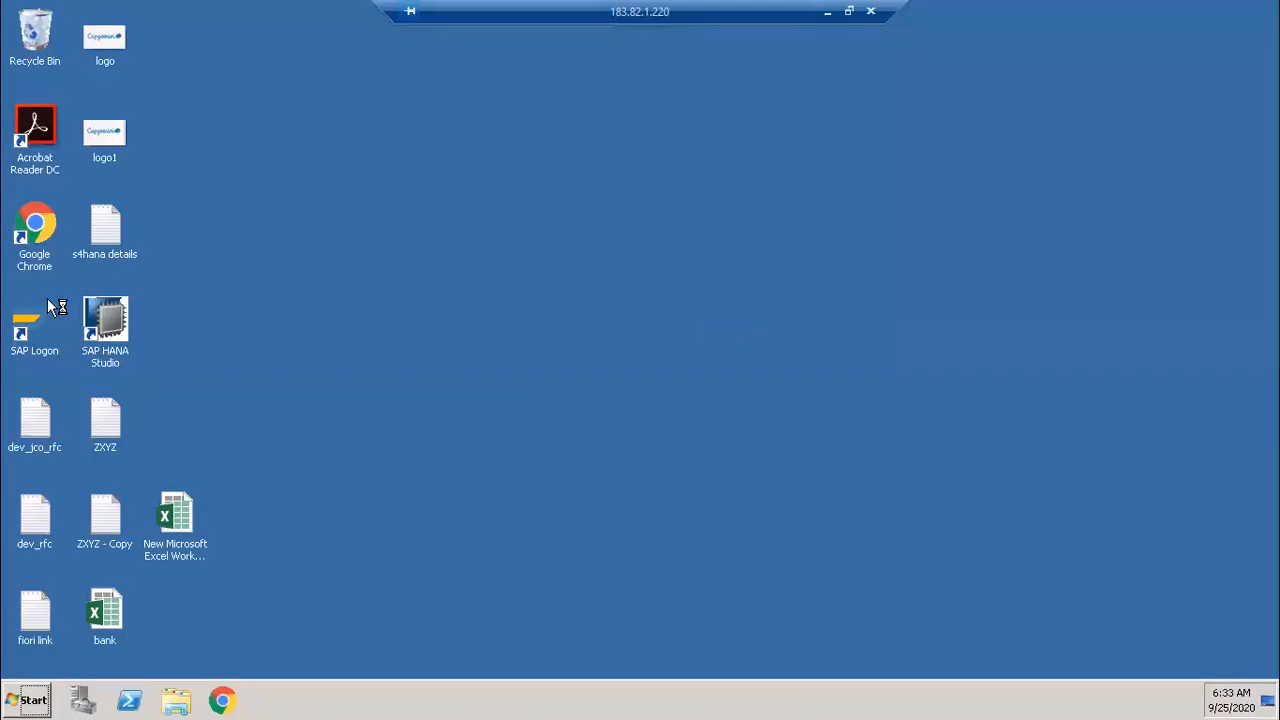
Step: Launch SAP Logon and log on to S4HANA client 100 with the saved user name and its password
{"action": "left_click", "coordinate": [31, 311]}
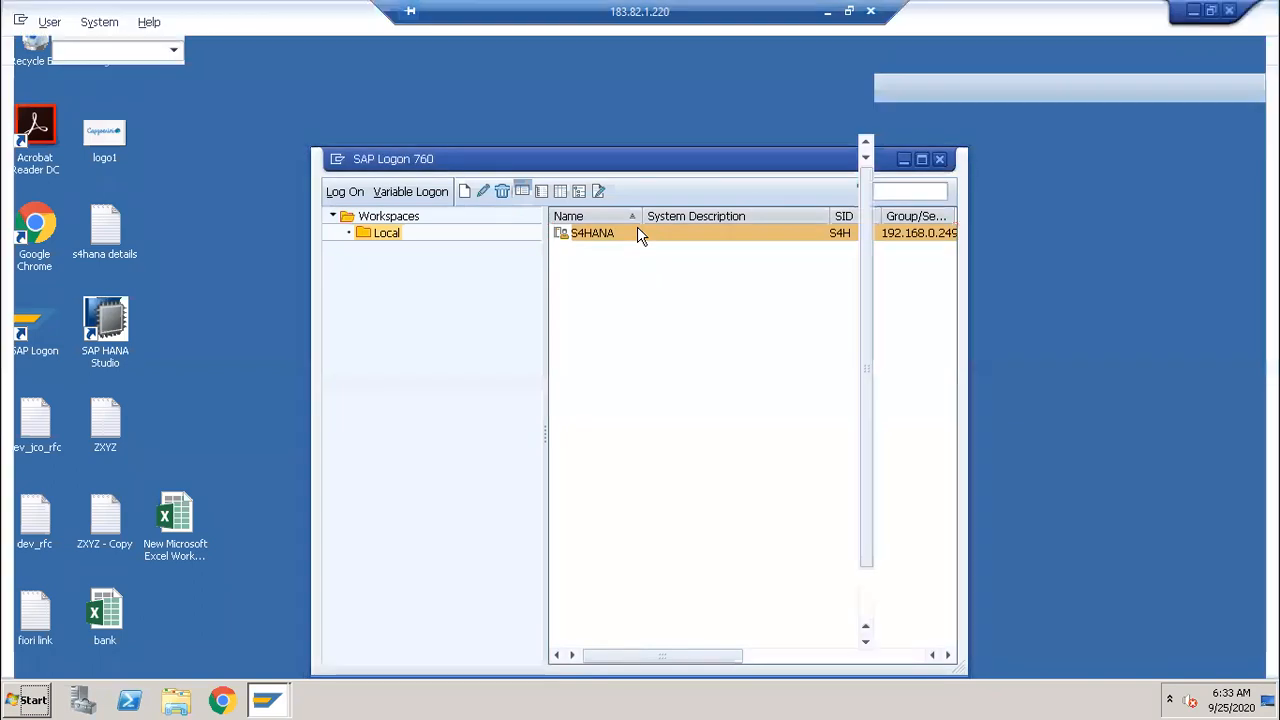
{"action": "key", "text": "Down"}
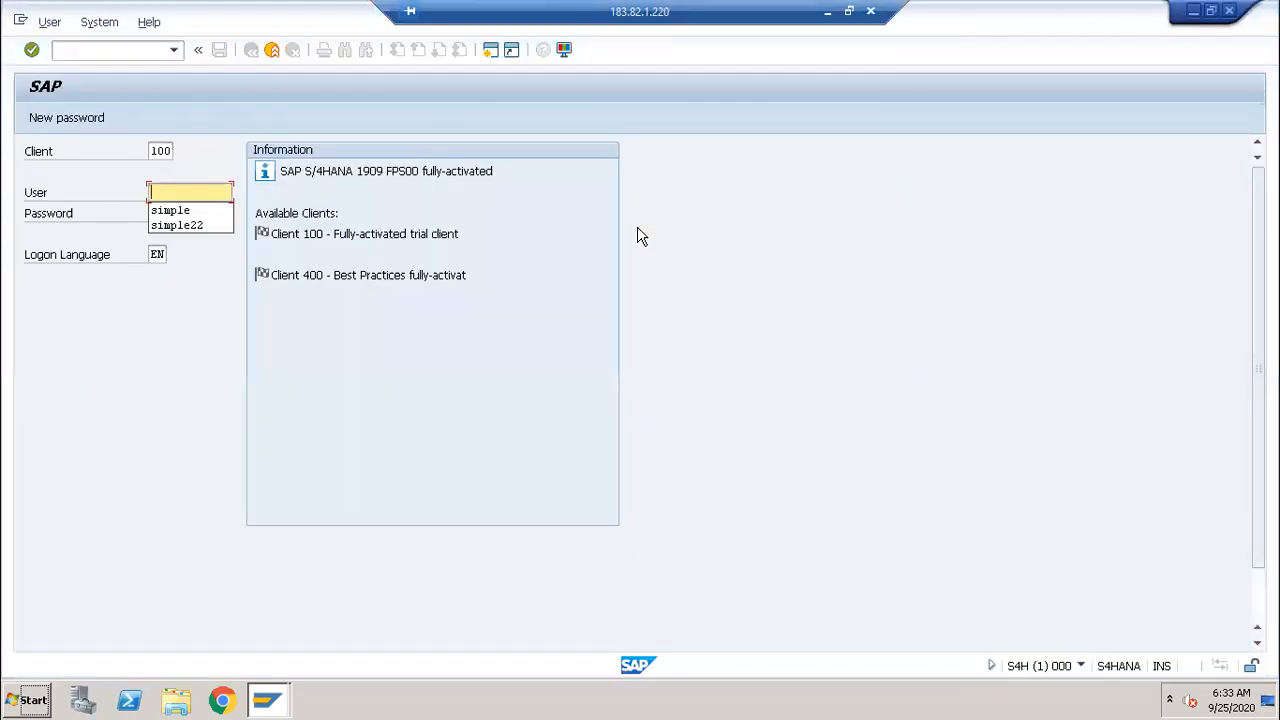
{"action": "key", "text": "Down"}
{"action": "key", "text": "Tab"}
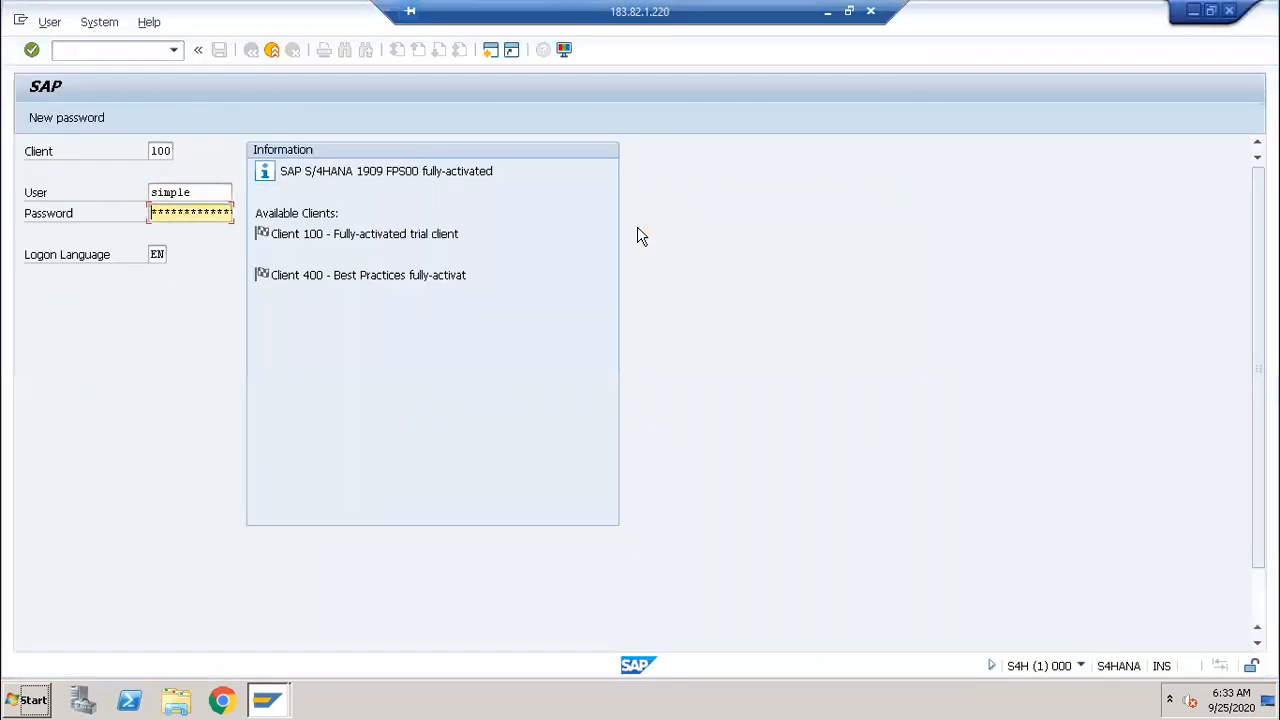
{"action": "type", "text": "*****"}
{"action": "key", "text": "Return"}
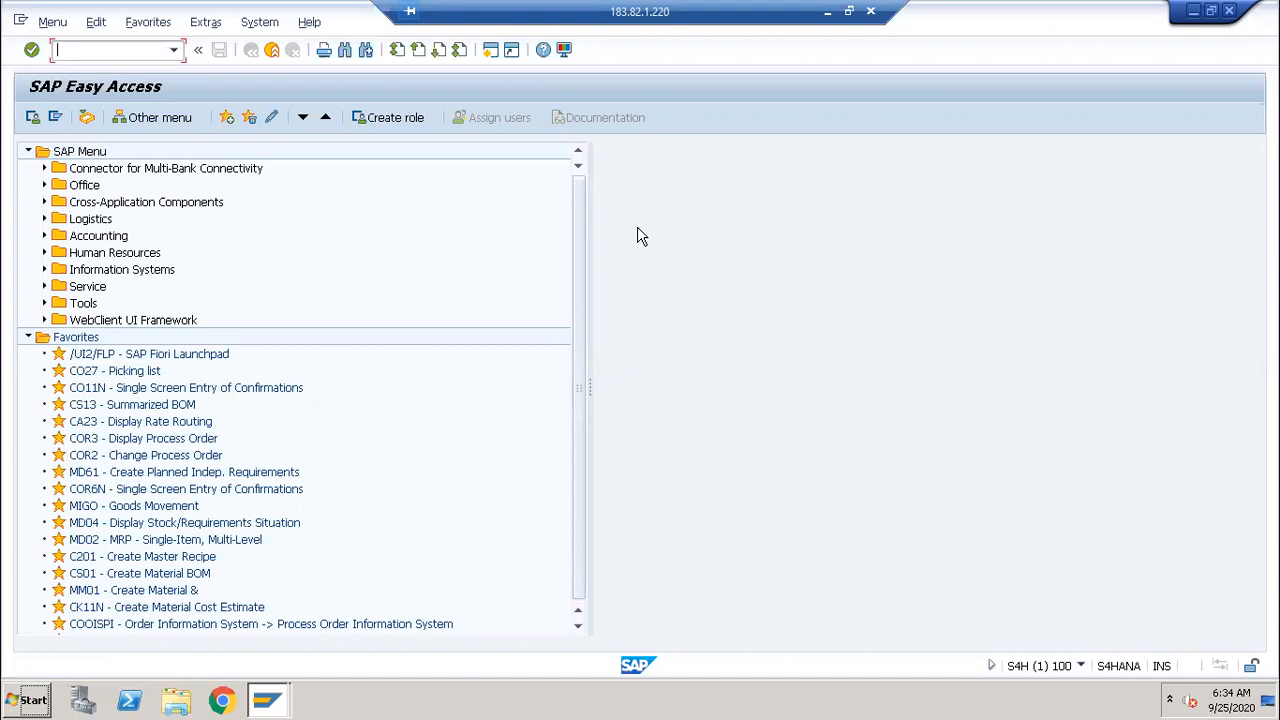
Step: Display sales order 3045 with transaction VA03
{"action": "type", "text": "va03"}
{"action": "key", "text": "Return"}
{"action": "key", "text": "BackSpace"}
{"action": "type", "text": "3045"}
{"action": "key", "text": "Return"}
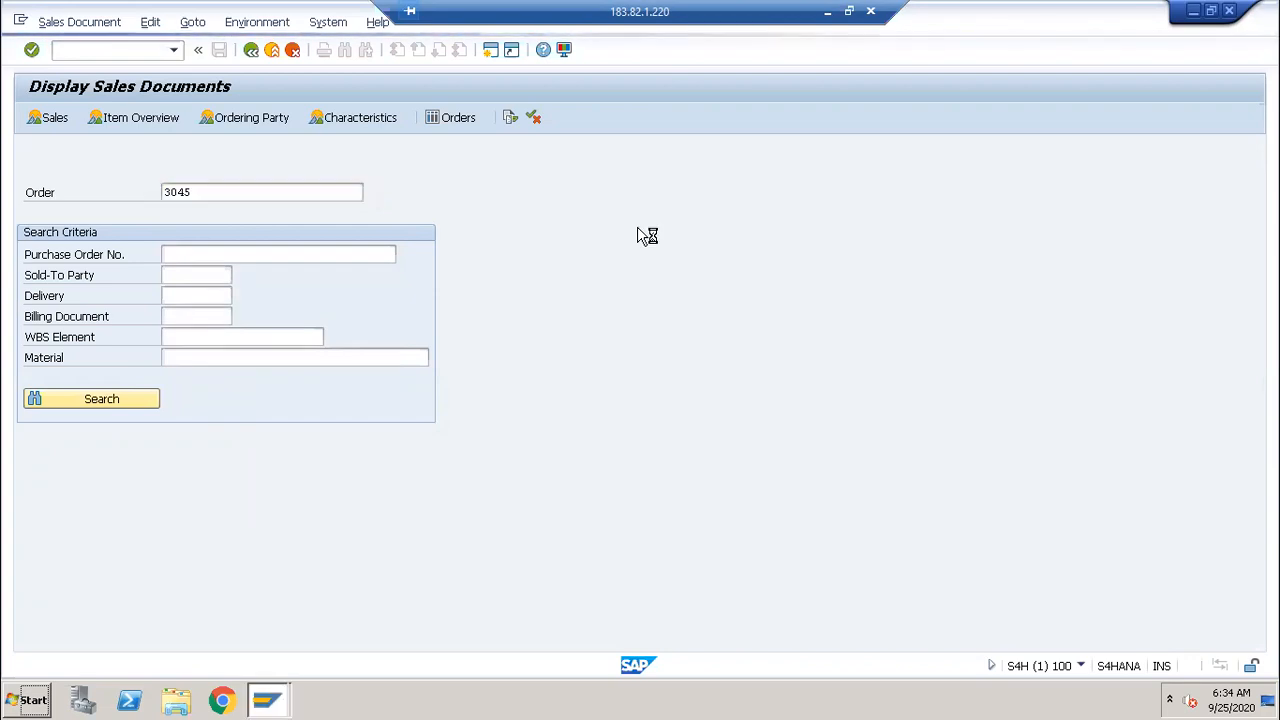
Step: Display orders 3046 and then 3047 by changing the order number
{"action": "key", "text": "BackSpace"}
{"action": "type", "text": "6"}
{"action": "key", "text": "Return"}
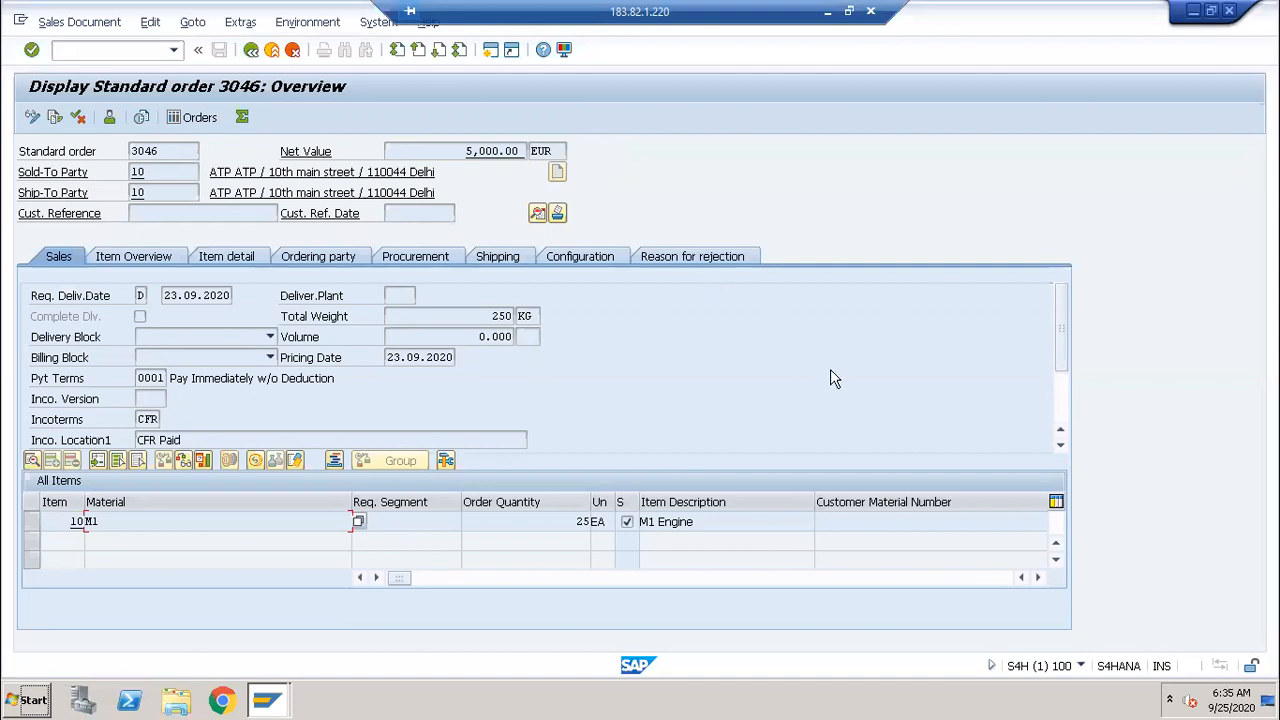
{"action": "left_click", "coordinate": [249, 57]}
{"action": "left_click", "coordinate": [211, 195]}
{"action": "key", "text": "BackSpace"}
{"action": "type", "text": "7"}
{"action": "key", "text": "Return"}
Step: Display standard order 3048 instead of 3047
{"action": "left_click", "coordinate": [251, 50]}
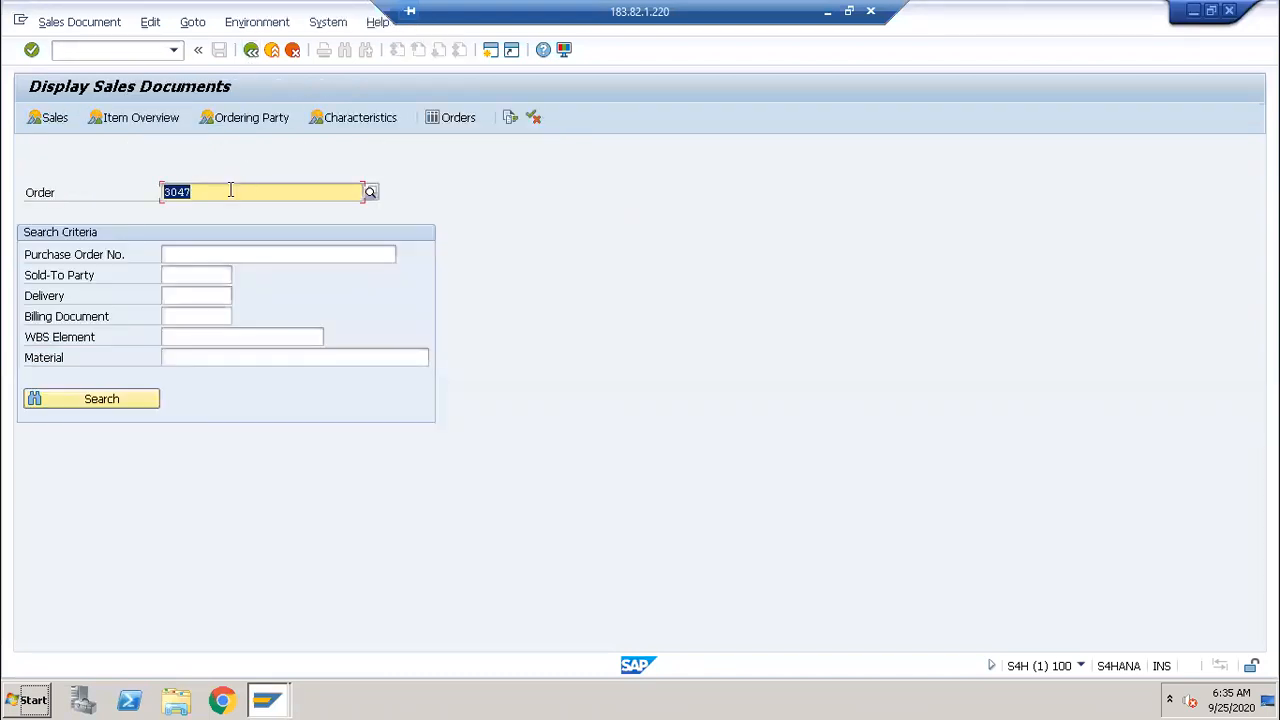
{"action": "left_click", "coordinate": [232, 192]}
{"action": "key", "text": "BackSpace"}
{"action": "type", "text": "8"}
{"action": "key", "text": "Return"}
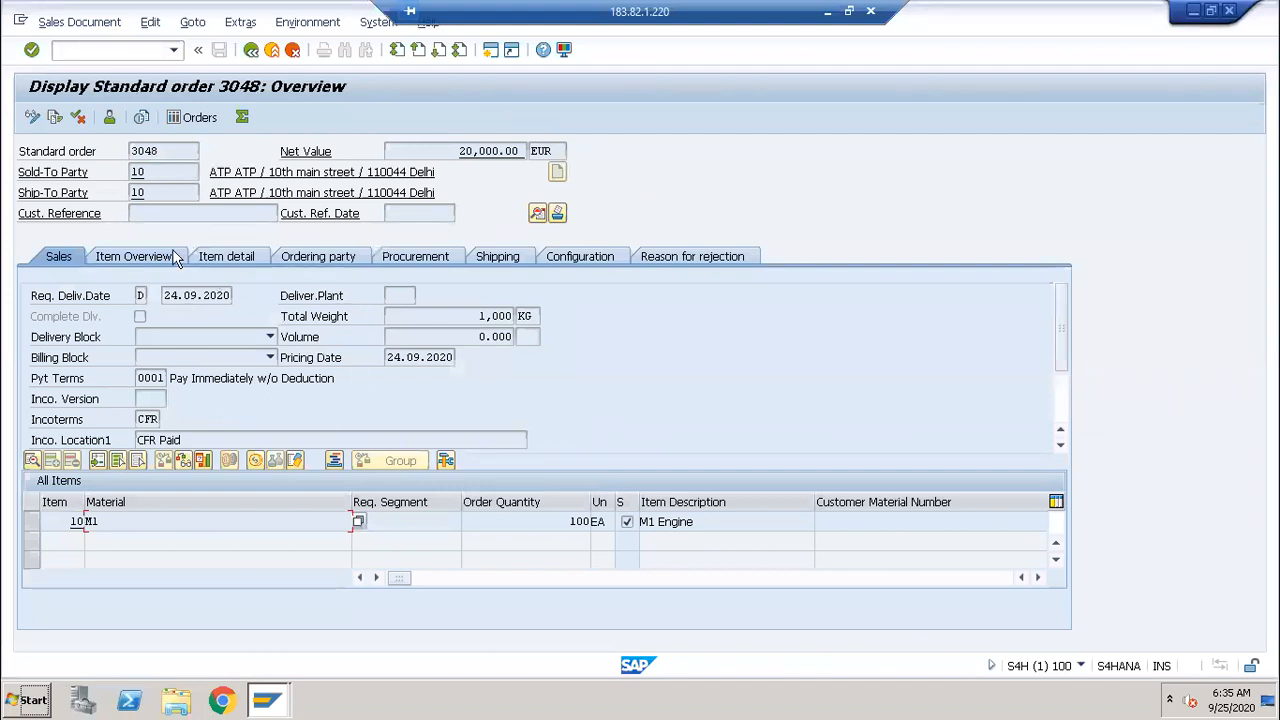
Step: Select the requested delivery date 24.09.2020, then enter /obapi in the command field
{"action": "left_click_drag", "start_coordinate": [163, 296], "coordinate": [244, 308]}
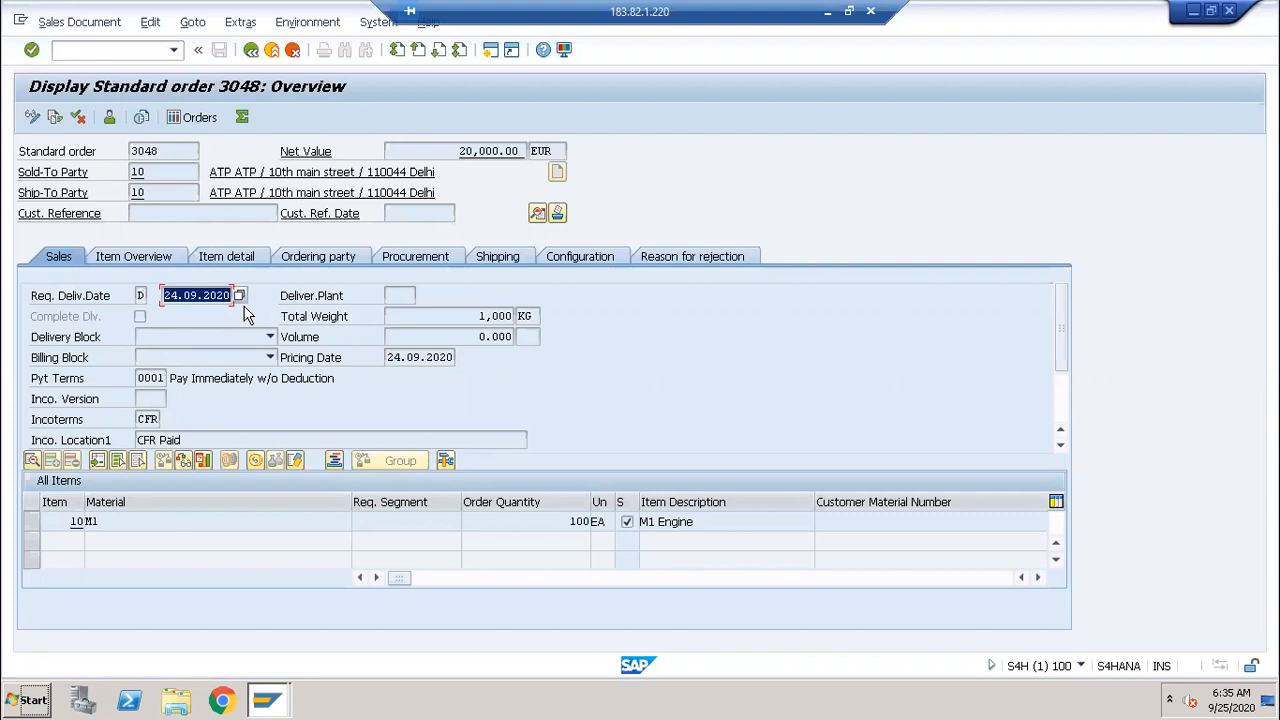
{"action": "left_click", "coordinate": [101, 50]}
{"action": "type", "text": "/"}
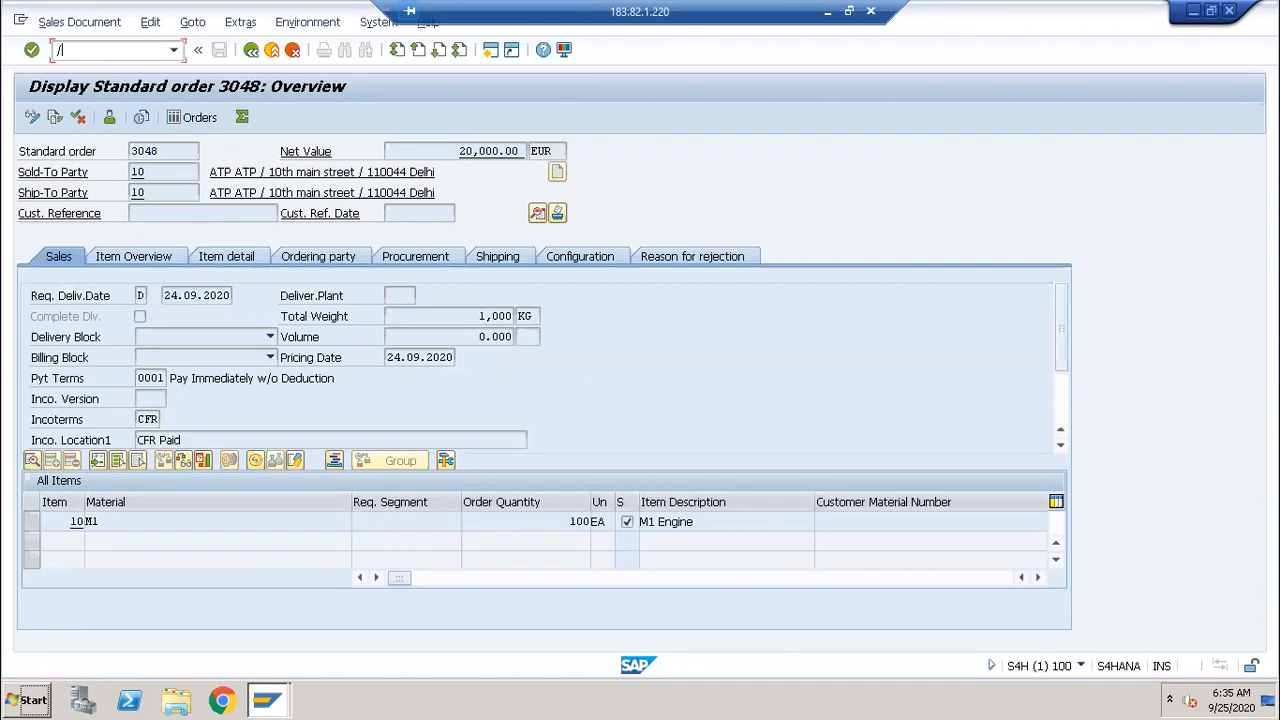
{"action": "type", "text": "obapi"}
Step: Open the BAPI Explorer and select SalesOrder's CreateFromDat2 method from the Alphabetical list
{"action": "key", "text": "Return"}
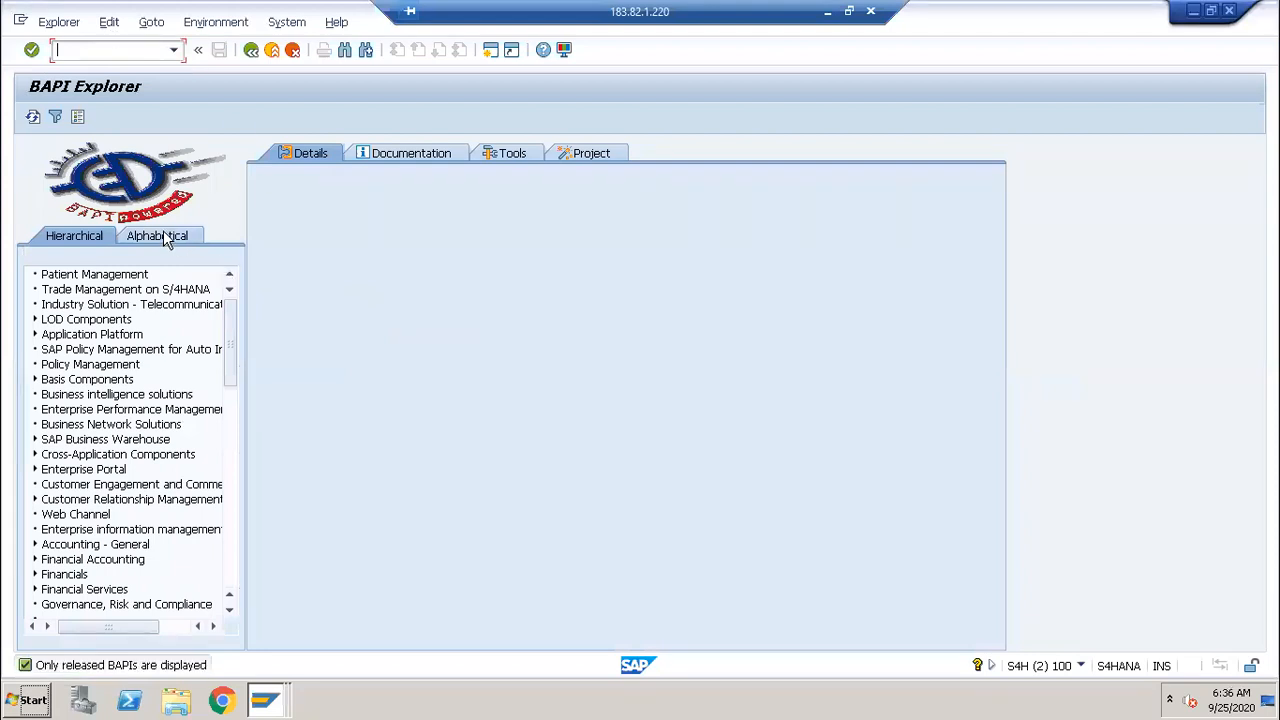
{"action": "left_click", "coordinate": [163, 236]}
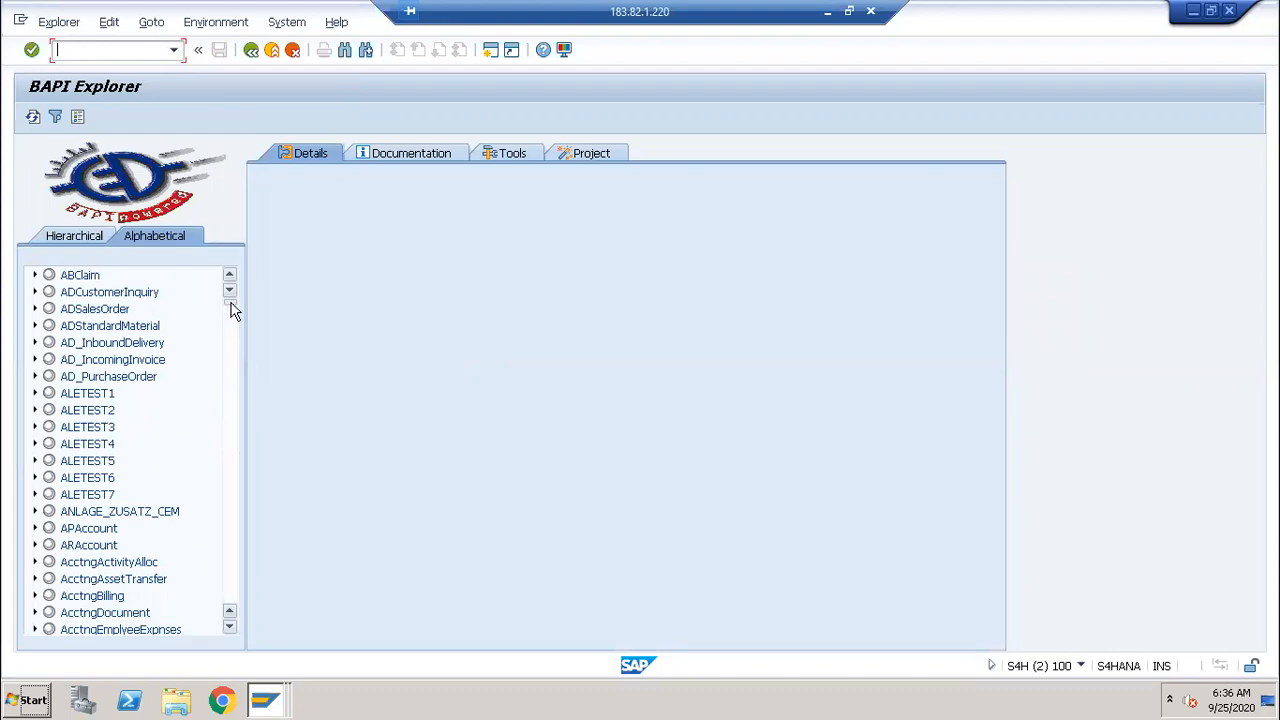
{"action": "left_click_drag", "start_coordinate": [231, 311], "coordinate": [233, 565]}
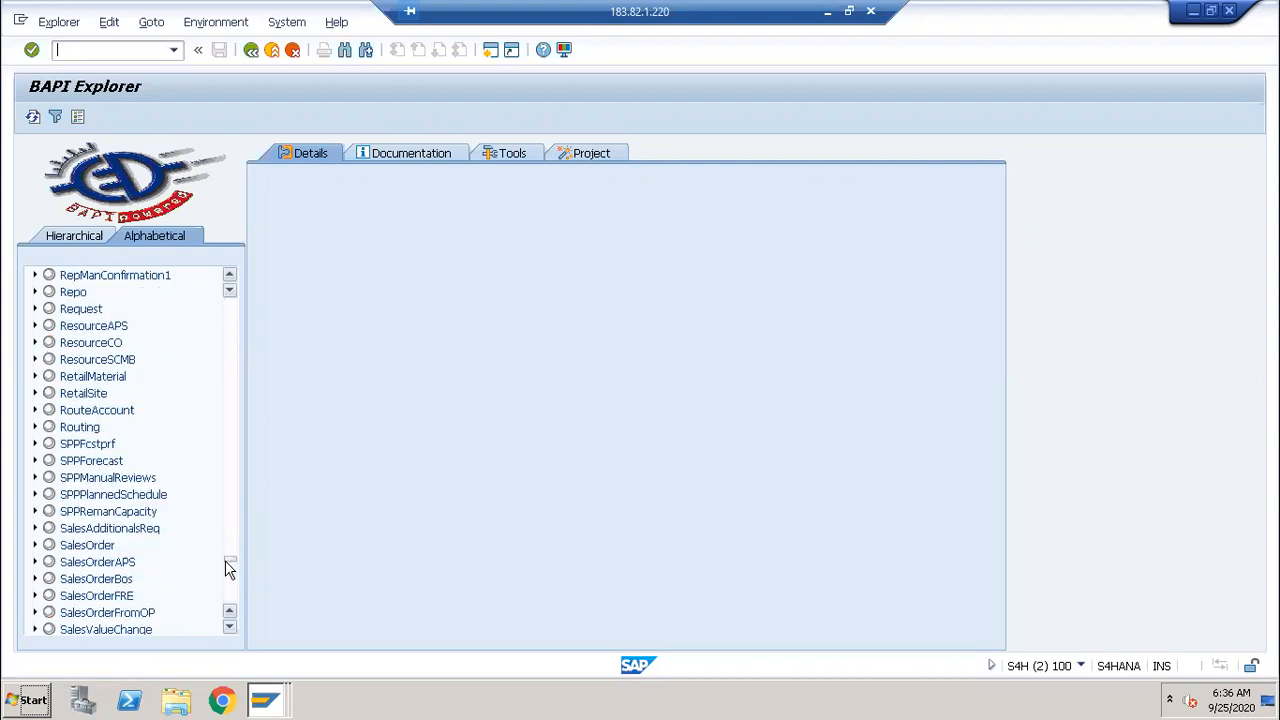
{"action": "left_click", "coordinate": [35, 545]}
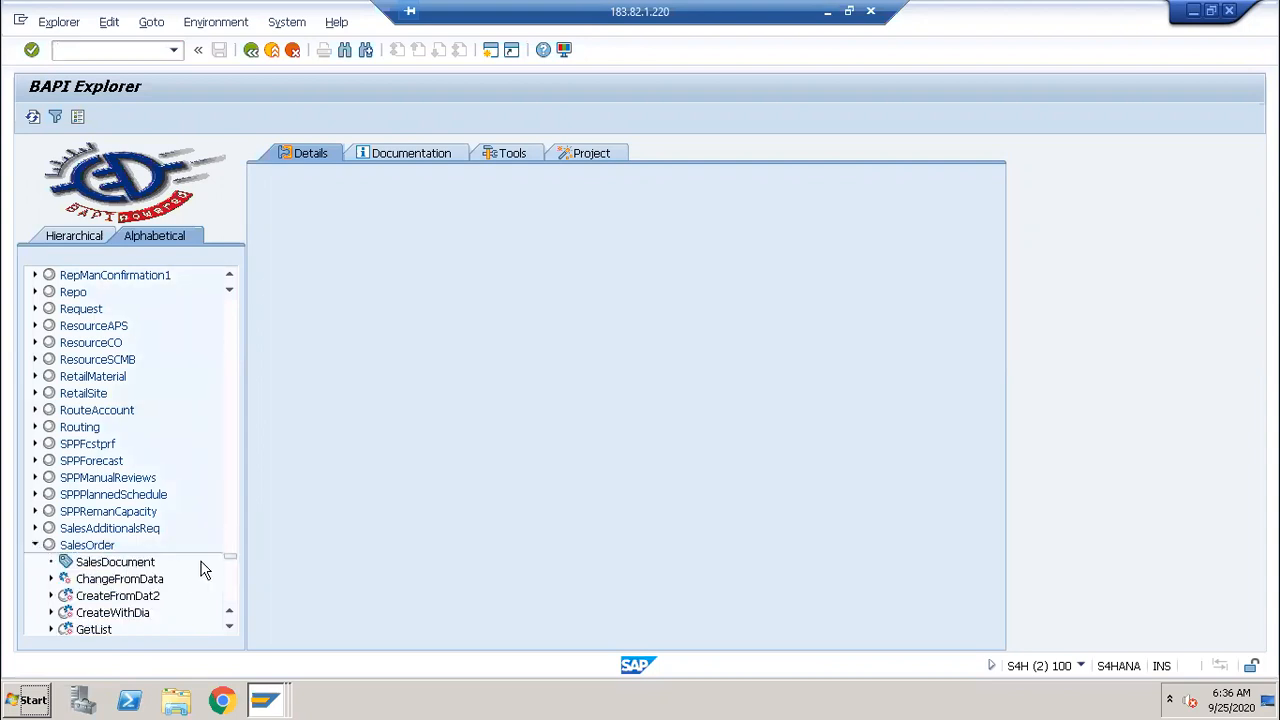
{"action": "scroll", "coordinate": [200, 568], "scroll_direction": "down", "scroll_amount": 5}
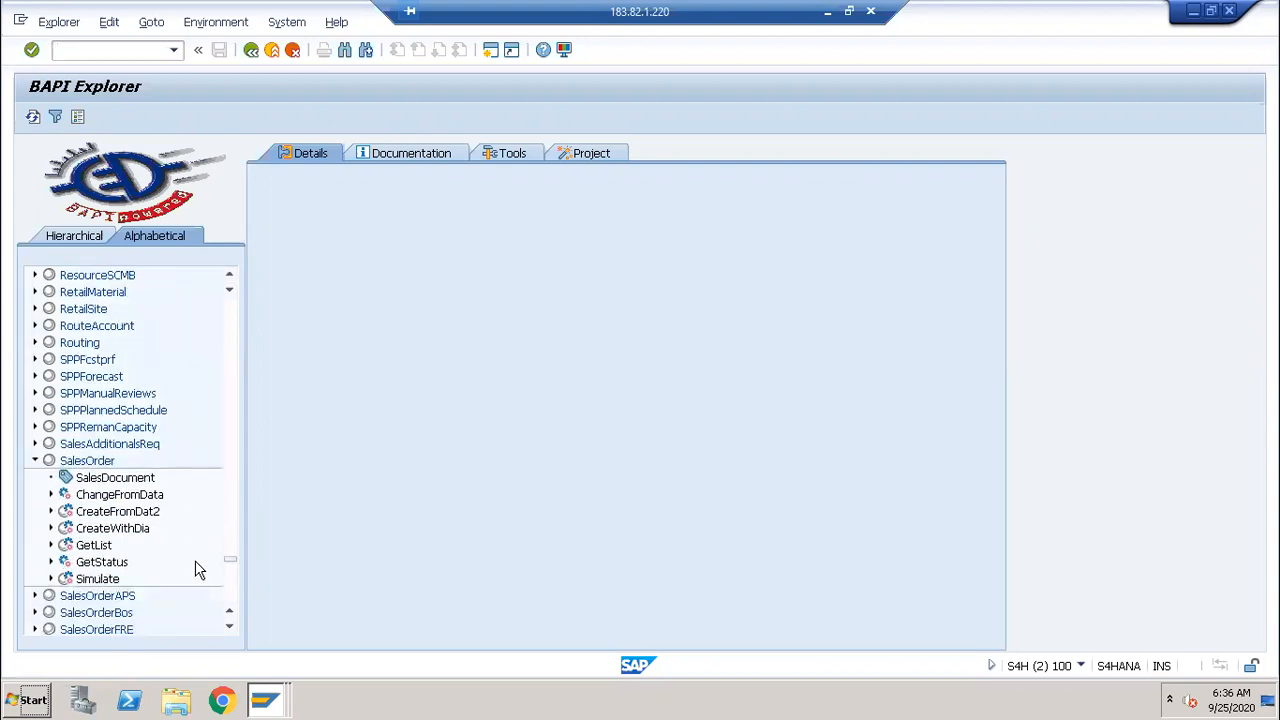
{"action": "left_click", "coordinate": [140, 518]}
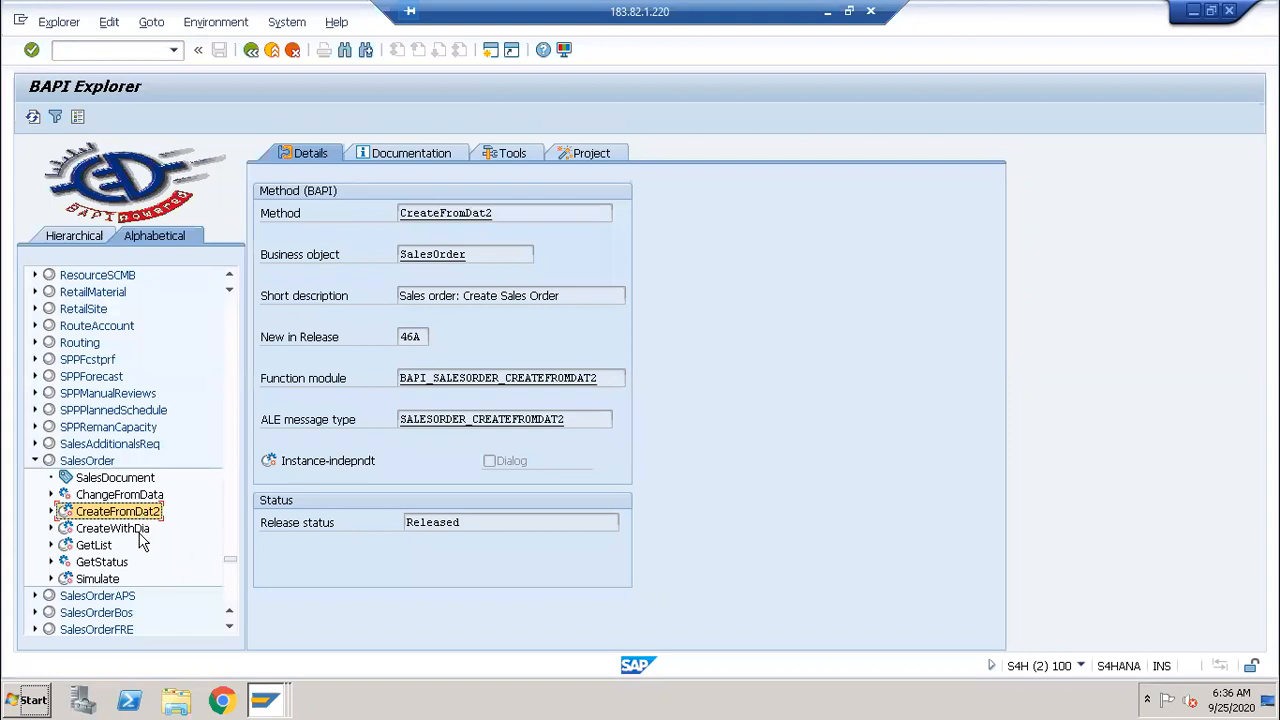
Step: Copy the function module name BAPI_SALESORDER_CREATEFROMDAT2 and read CreateFromDat2's documentation
{"action": "left_click", "coordinate": [130, 534]}
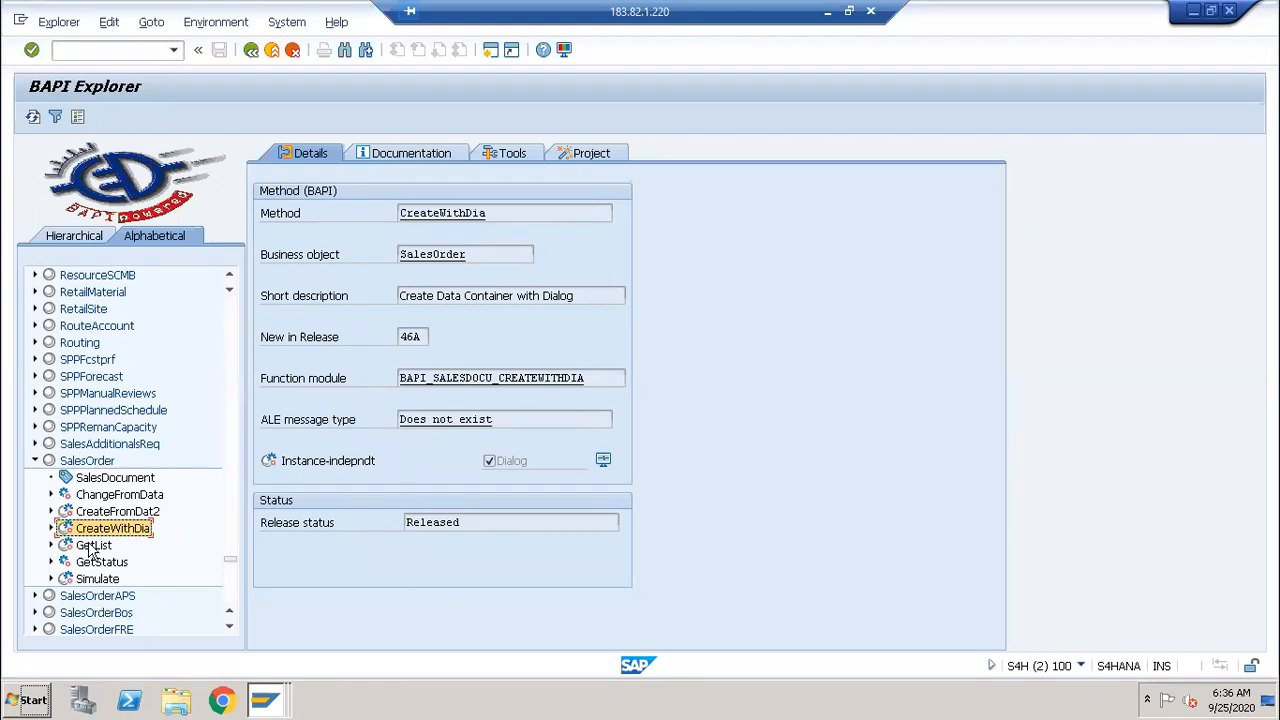
{"action": "left_click", "coordinate": [100, 514]}
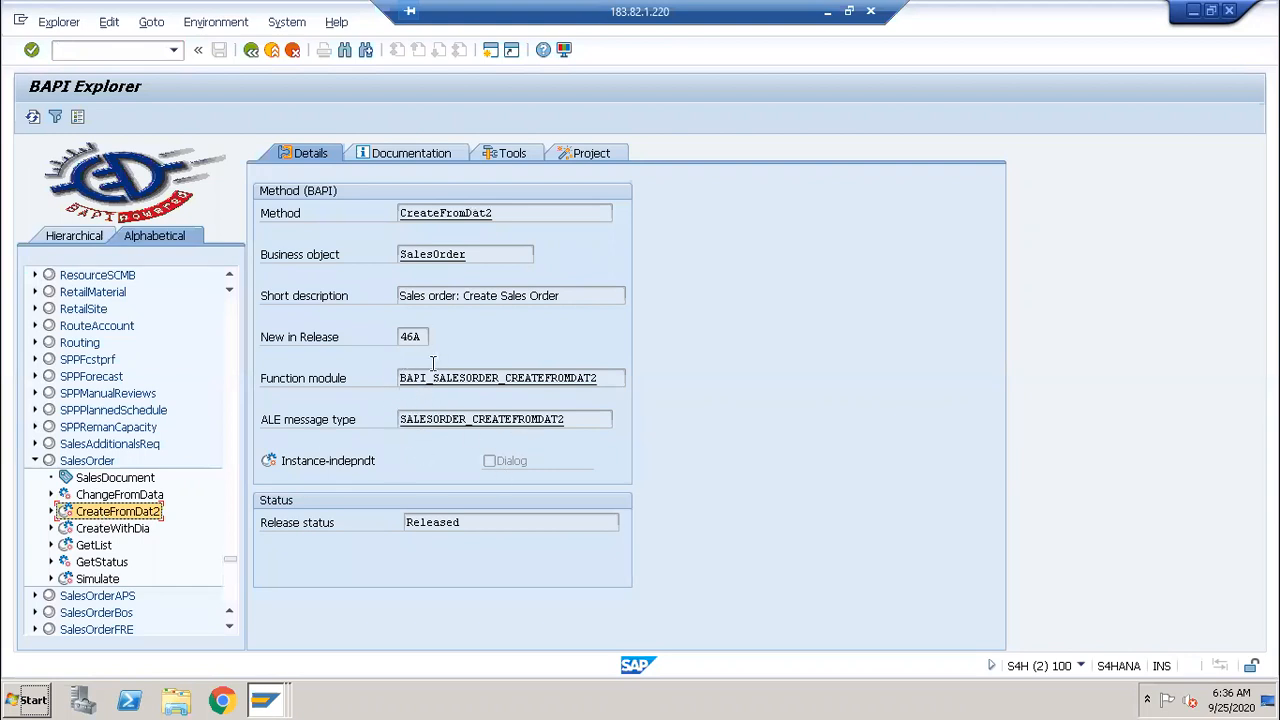
{"action": "left_click_drag", "start_coordinate": [610, 378], "coordinate": [390, 381]}
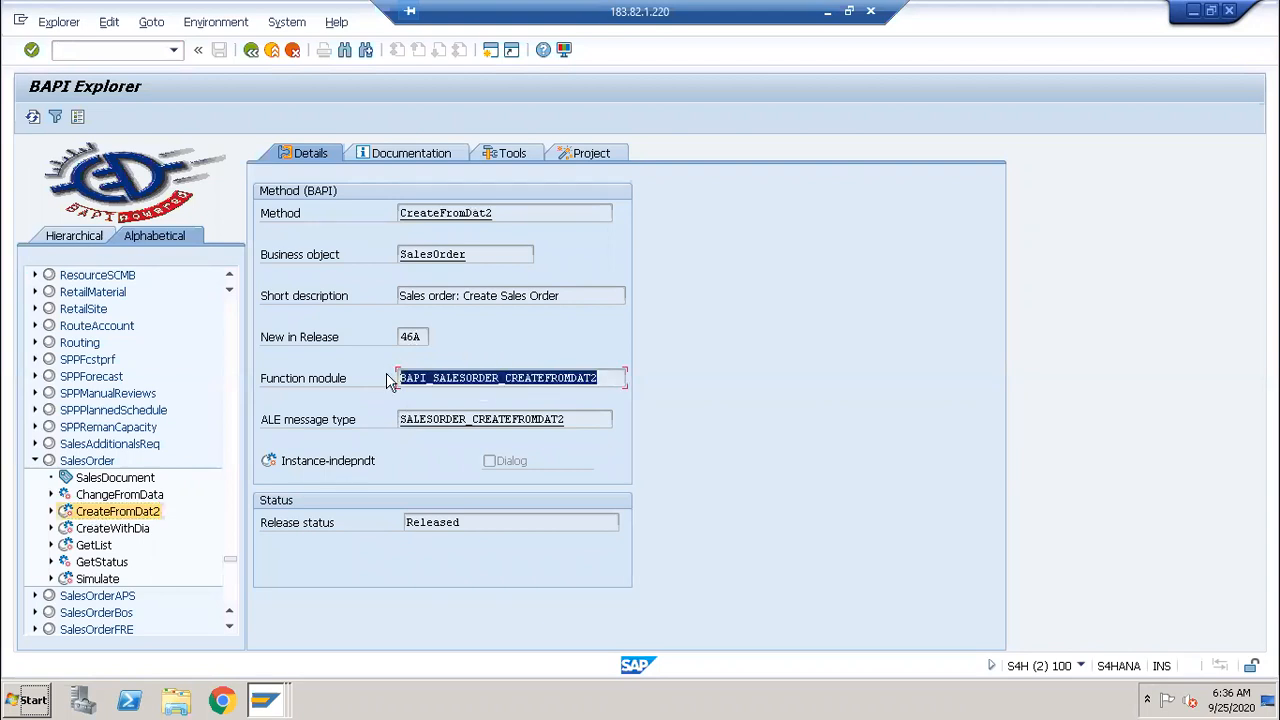
{"action": "key", "text": "ctrl+c"}
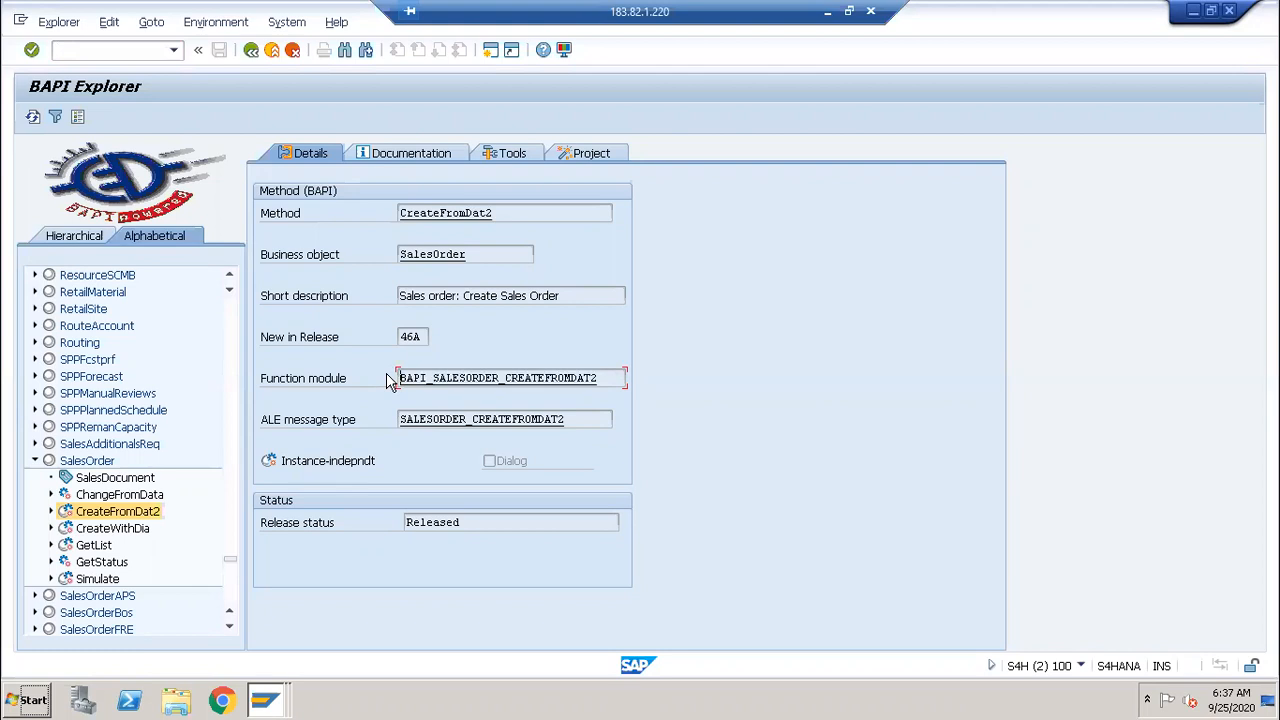
{"action": "left_click", "coordinate": [418, 155]}
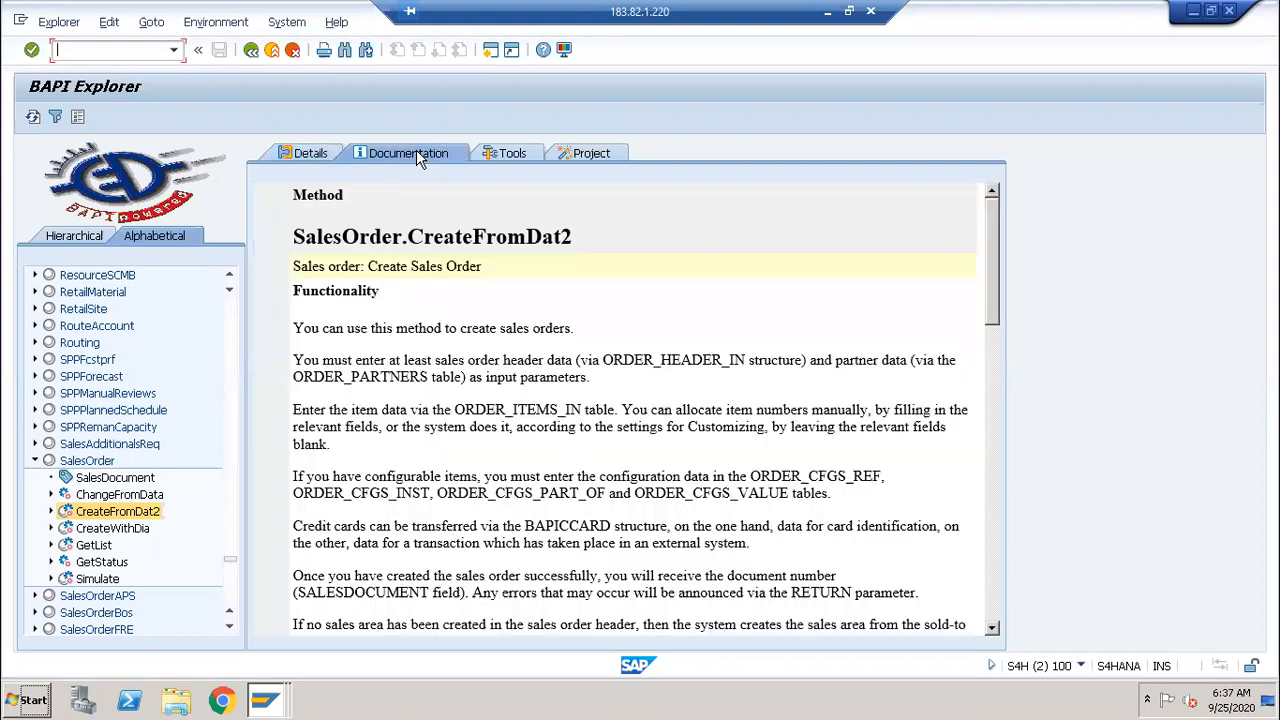
{"action": "left_click", "coordinate": [330, 156]}
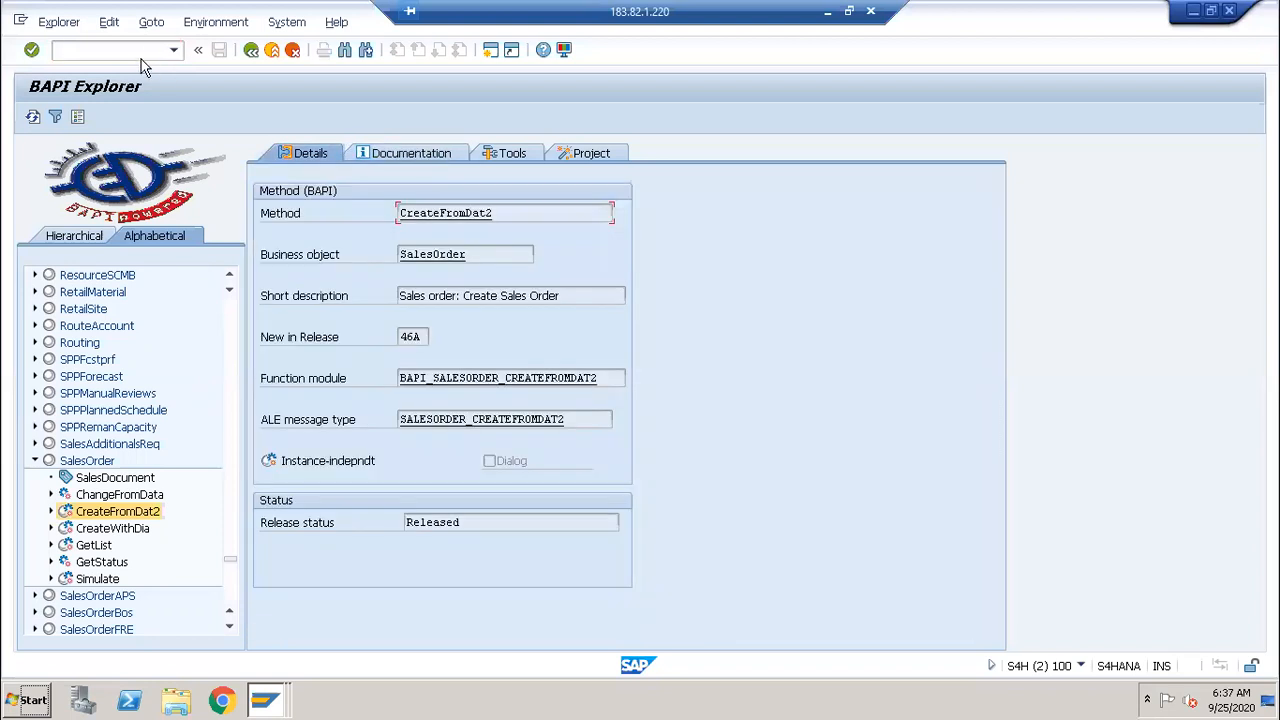
Step: Display BAPI_SALESORDER_CREATEFROMDAT2 in SE37 using the copied name and check its attributes
{"action": "left_click", "coordinate": [138, 54]}
{"action": "type", "text": "/nse37"}
{"action": "key", "text": "Return"}
{"action": "key", "text": "ctrl+v"}
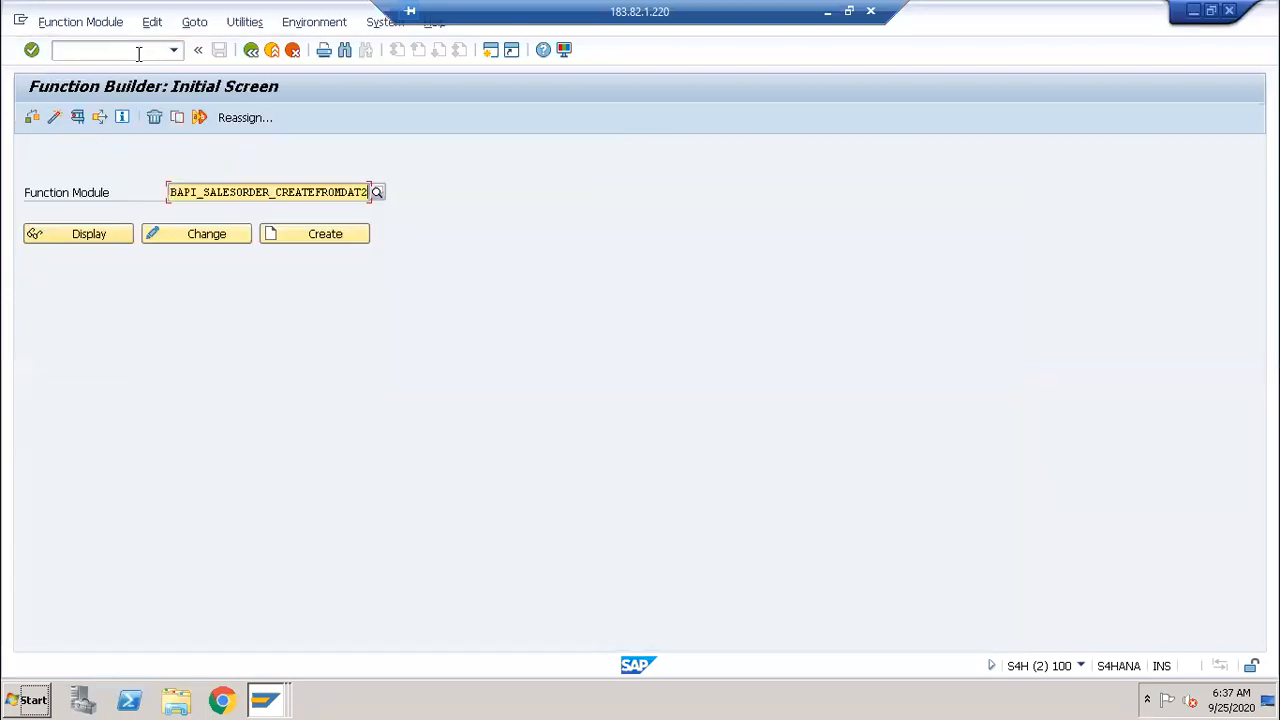
{"action": "left_click", "coordinate": [100, 236]}
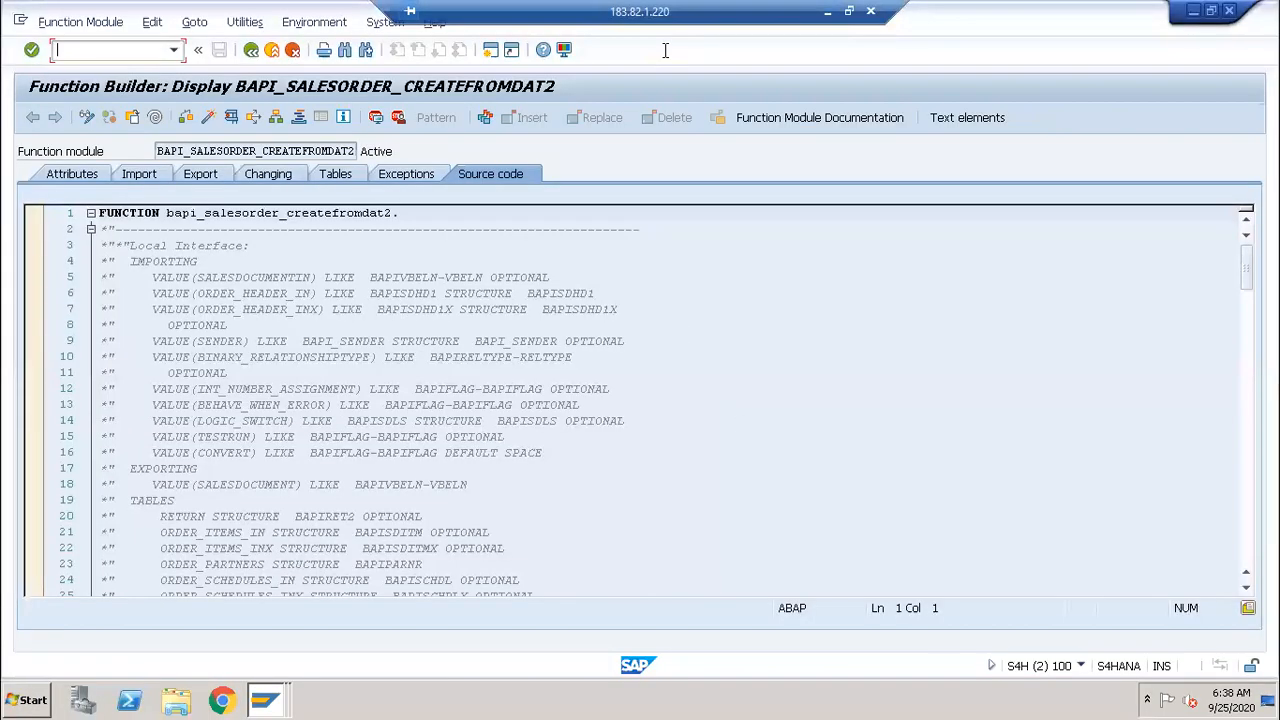
{"action": "left_click", "coordinate": [84, 172]}
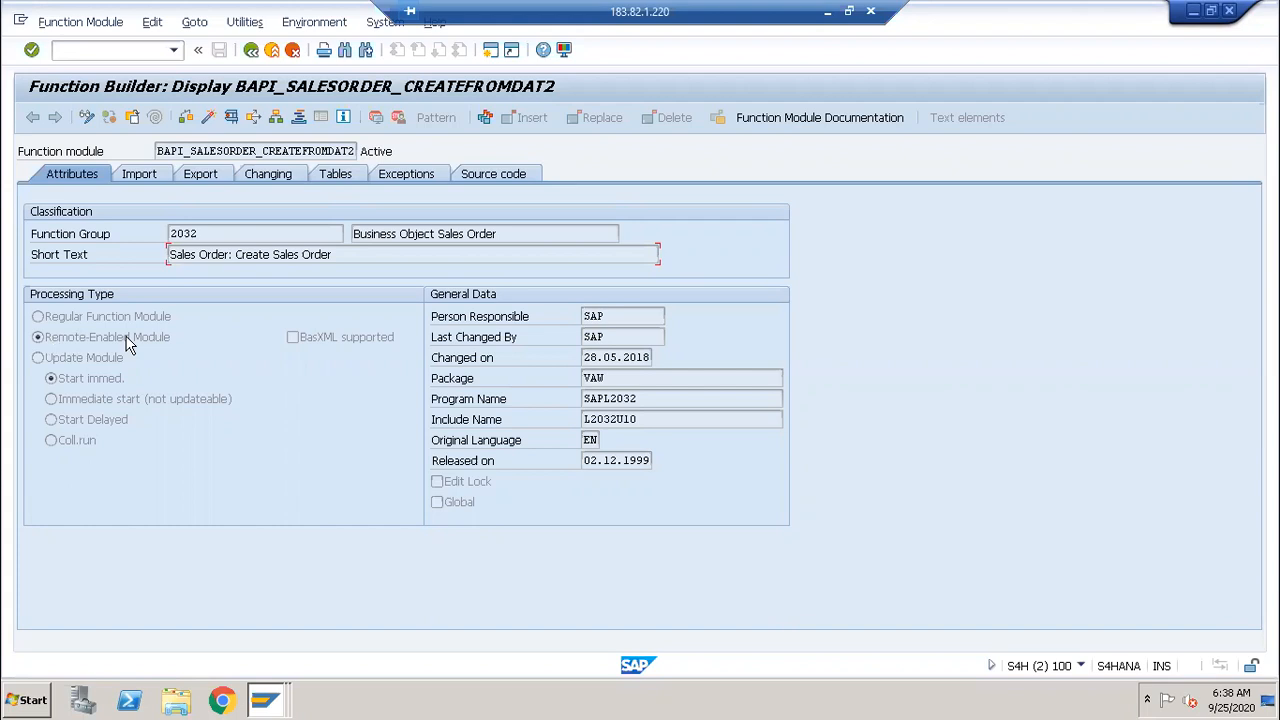
Step: Review the import, export (SALESDOCUMENT) and table parameters, then launch Test/Execute
{"action": "left_click", "coordinate": [139, 176]}
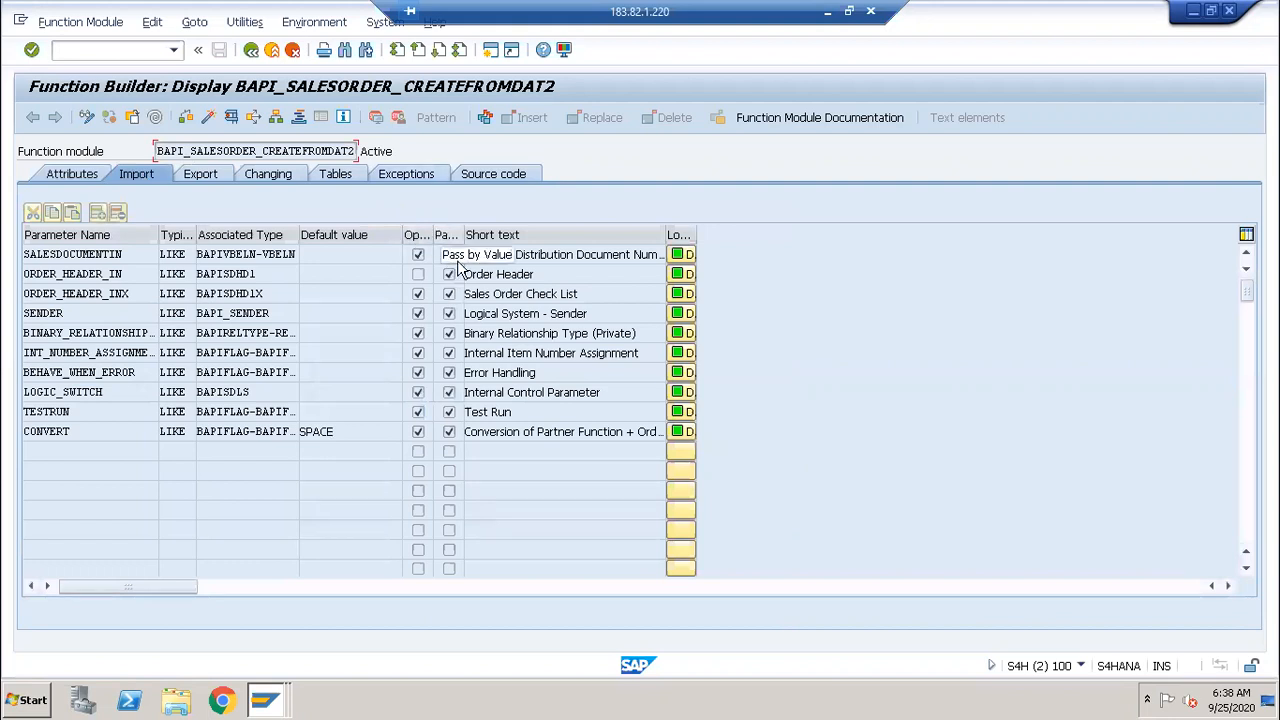
{"action": "left_click_drag", "start_coordinate": [460, 235], "coordinate": [542, 236]}
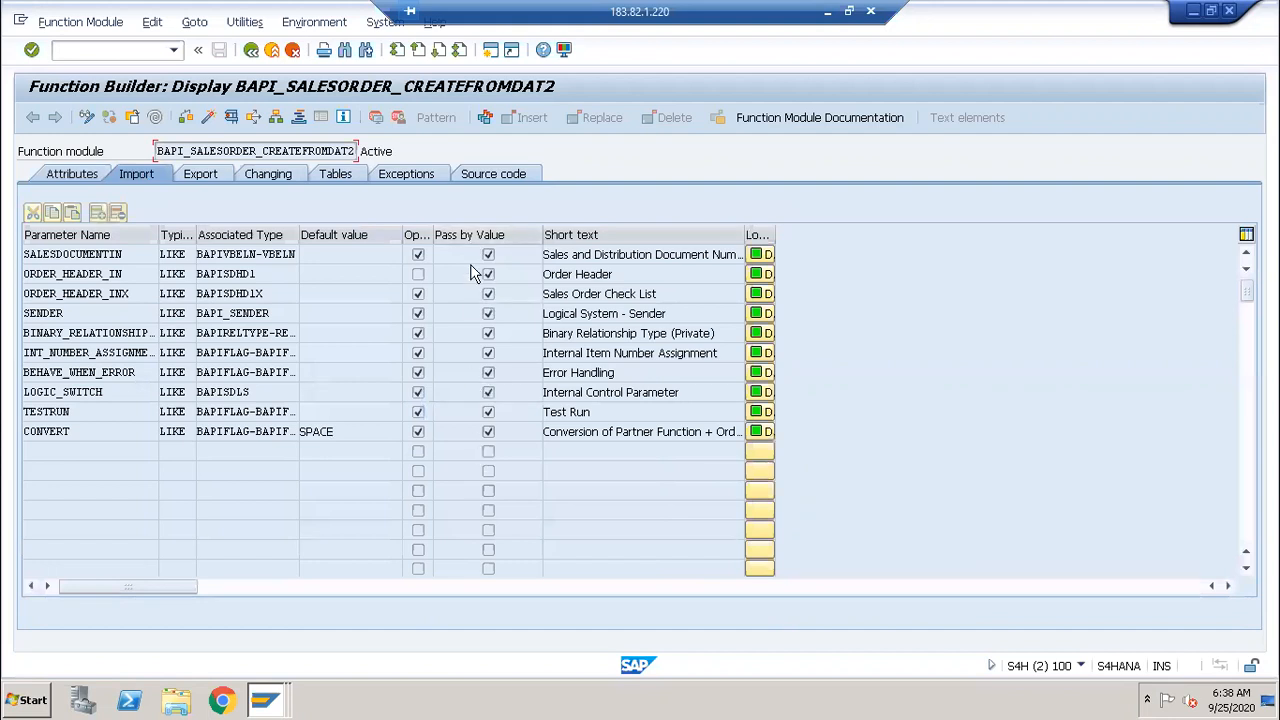
{"action": "left_click", "coordinate": [195, 178]}
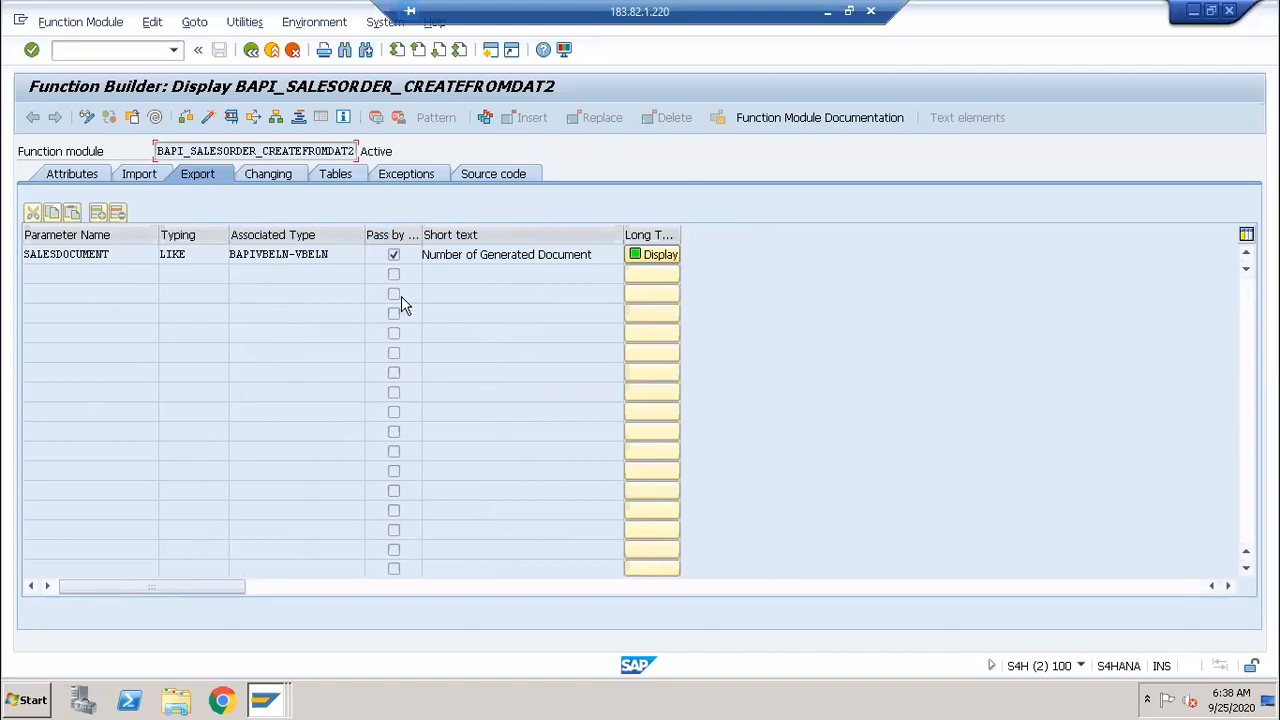
{"action": "left_click", "coordinate": [324, 175]}
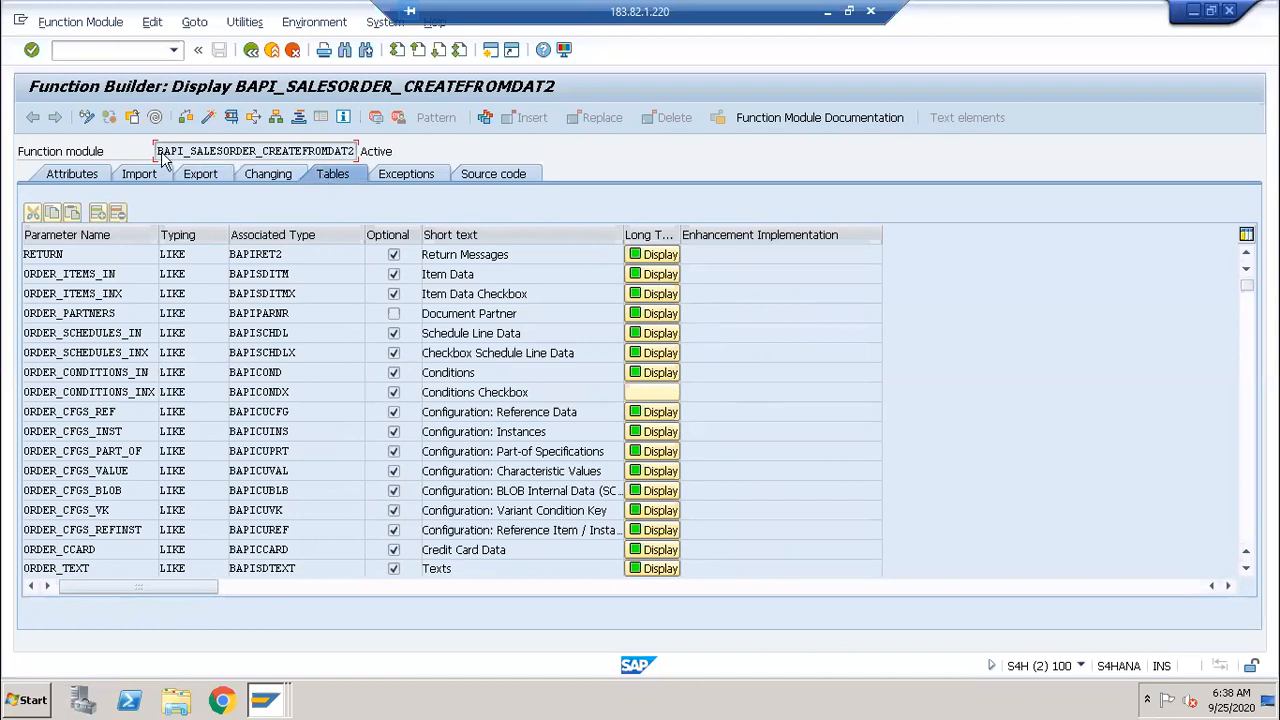
{"action": "left_click", "coordinate": [136, 176]}
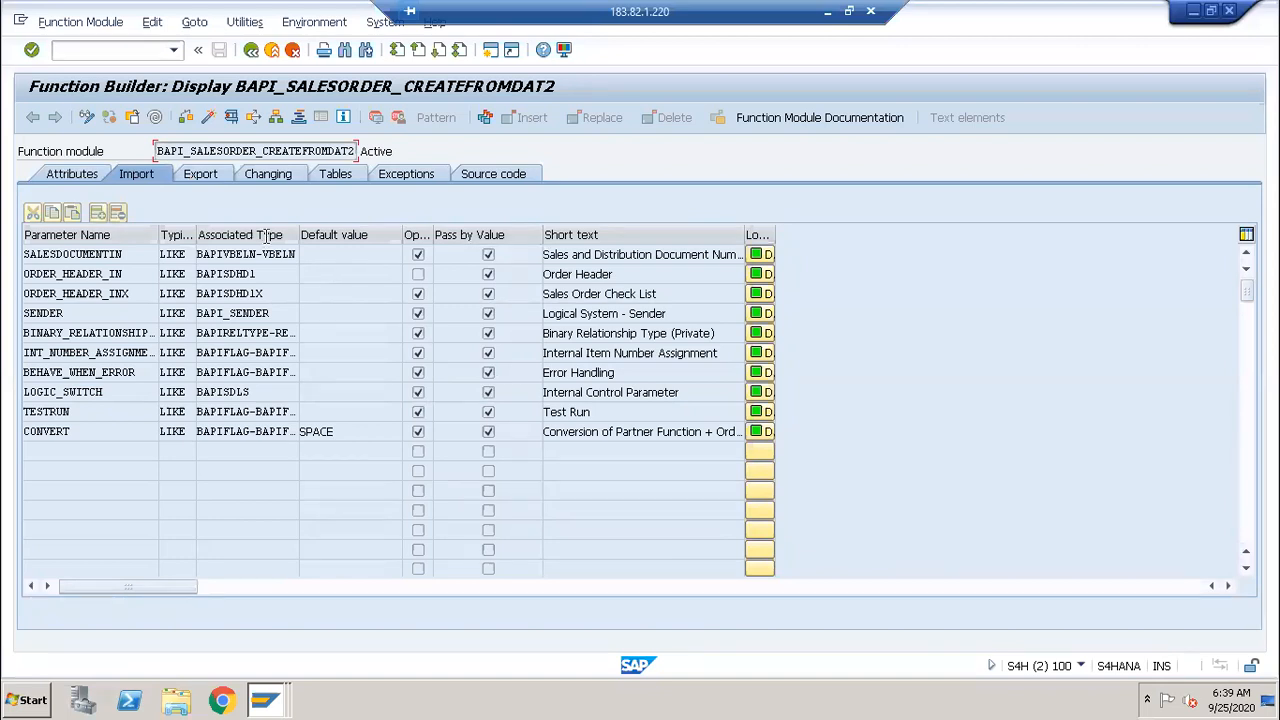
{"action": "left_click", "coordinate": [200, 175]}
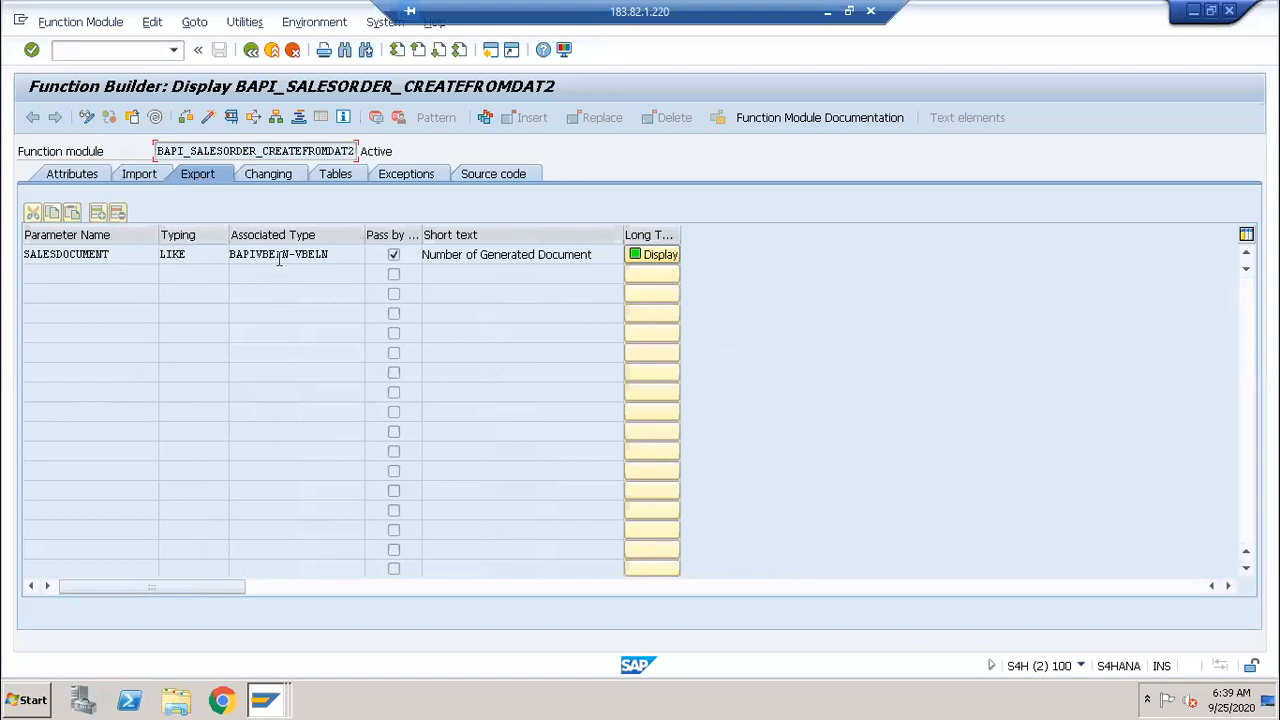
{"action": "left_click", "coordinate": [340, 177]}
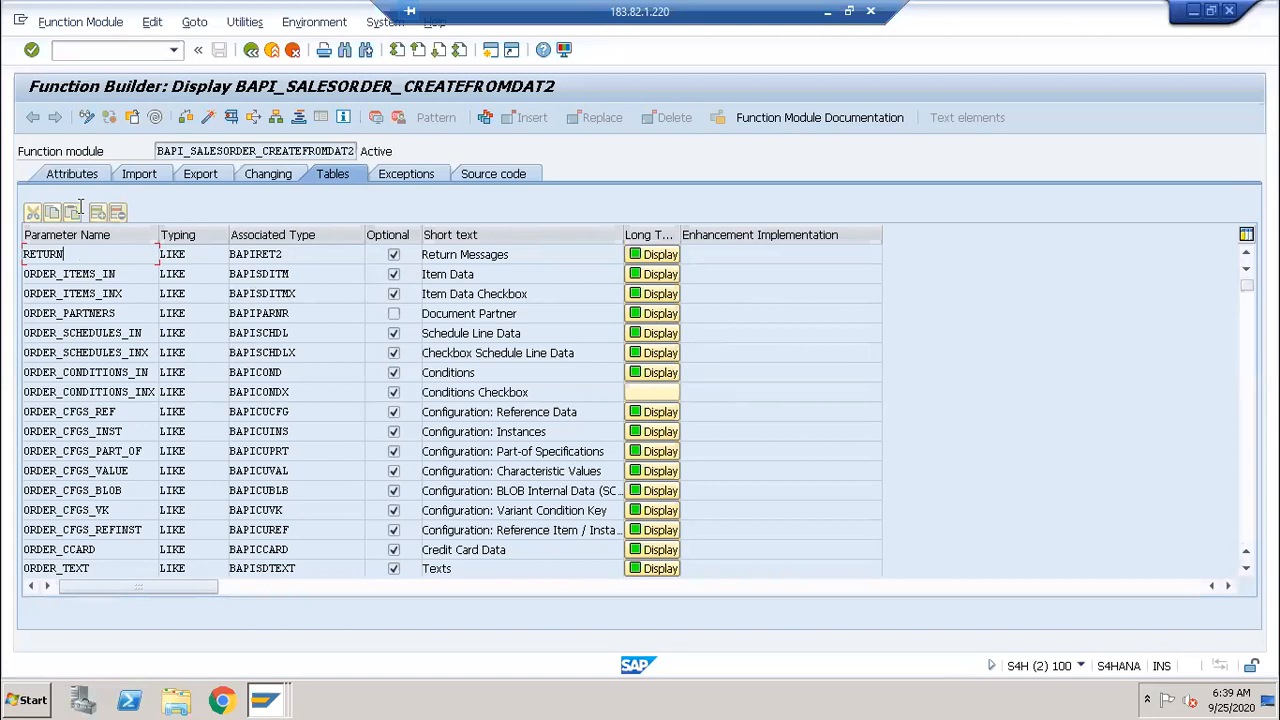
{"action": "left_click", "coordinate": [231, 119]}
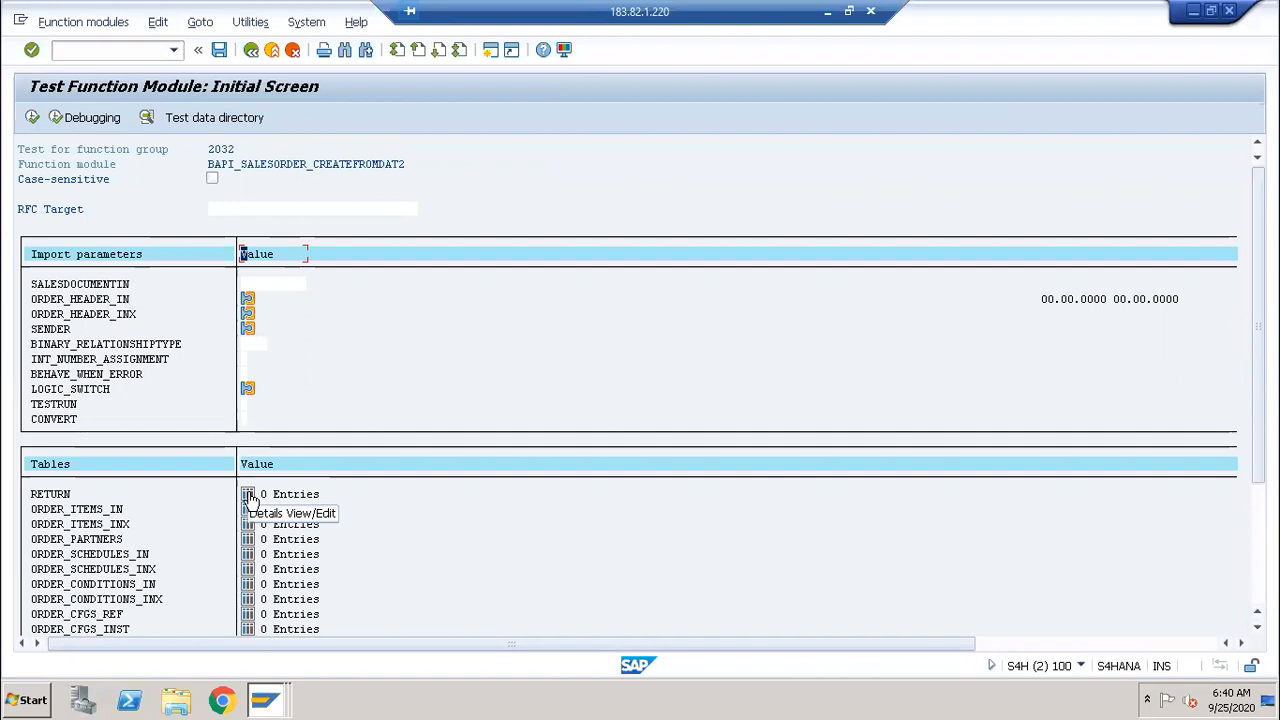
Step: Go back from the test screen to the Function Builder's table parameters
{"action": "left_click", "coordinate": [249, 56]}
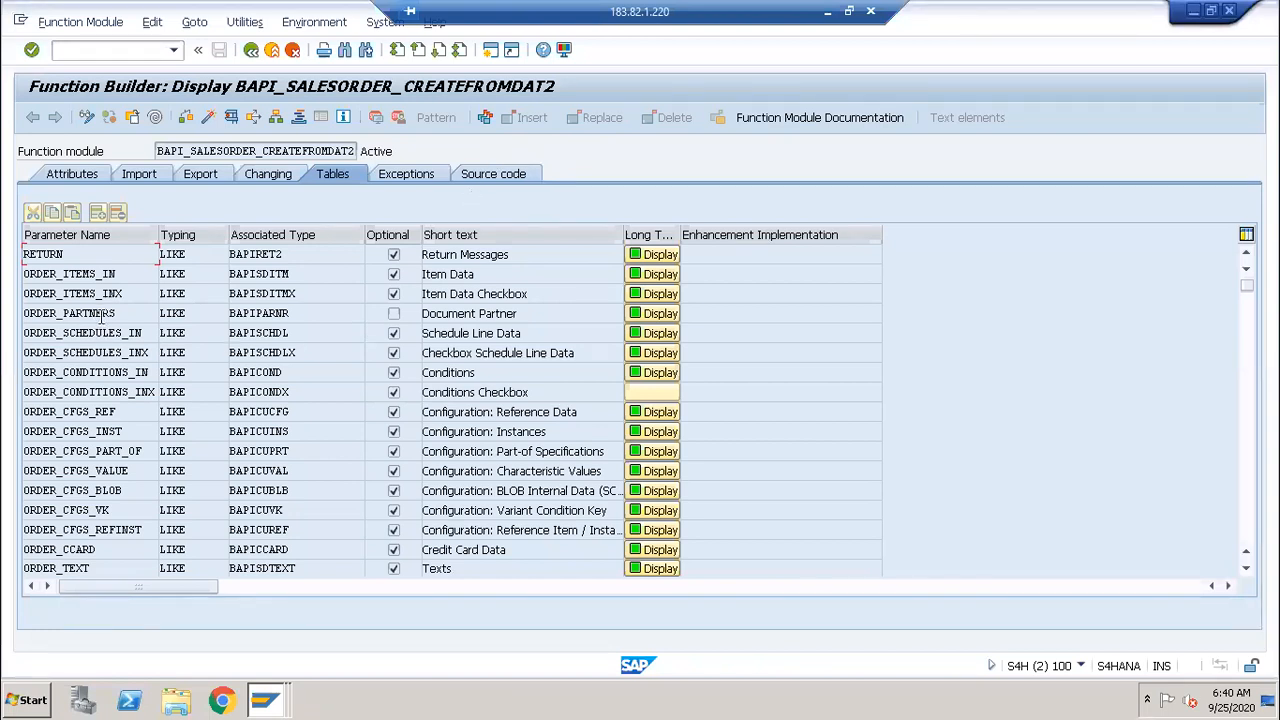
Step: Reopen the test screen and open the ORDER_HEADER_IN structure for editing
{"action": "left_click", "coordinate": [230, 118]}
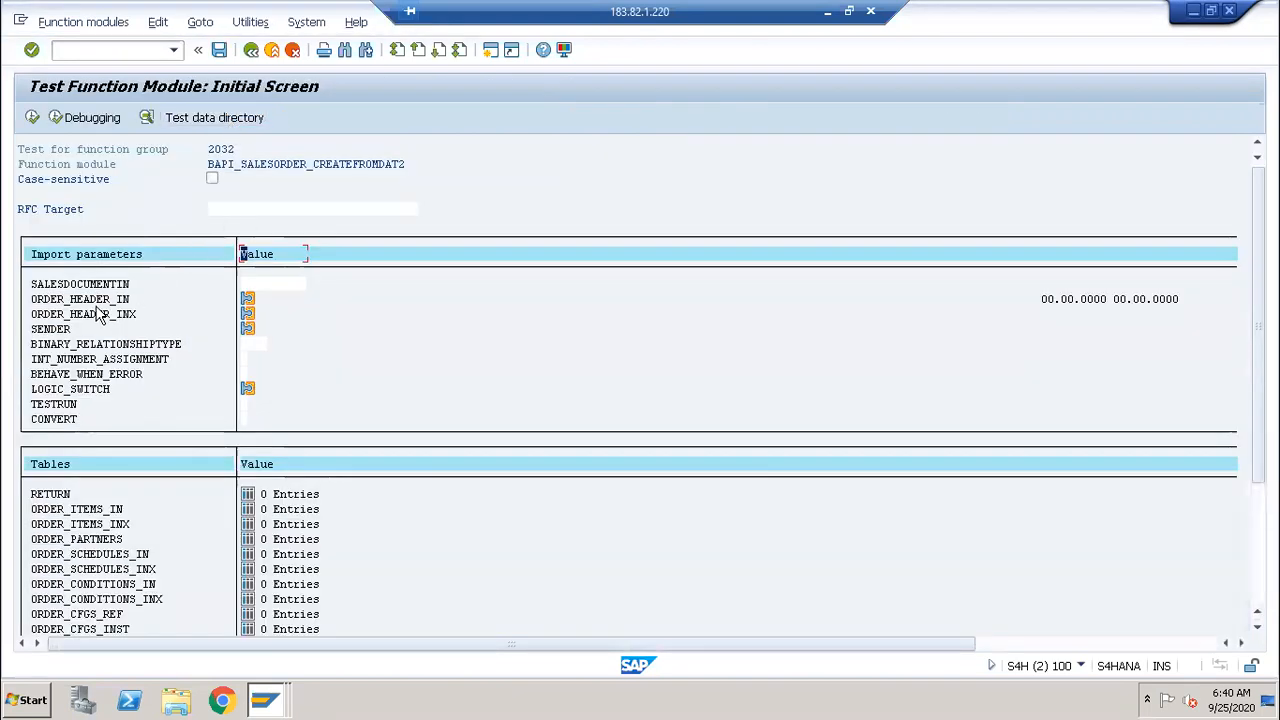
{"action": "left_click", "coordinate": [248, 300]}
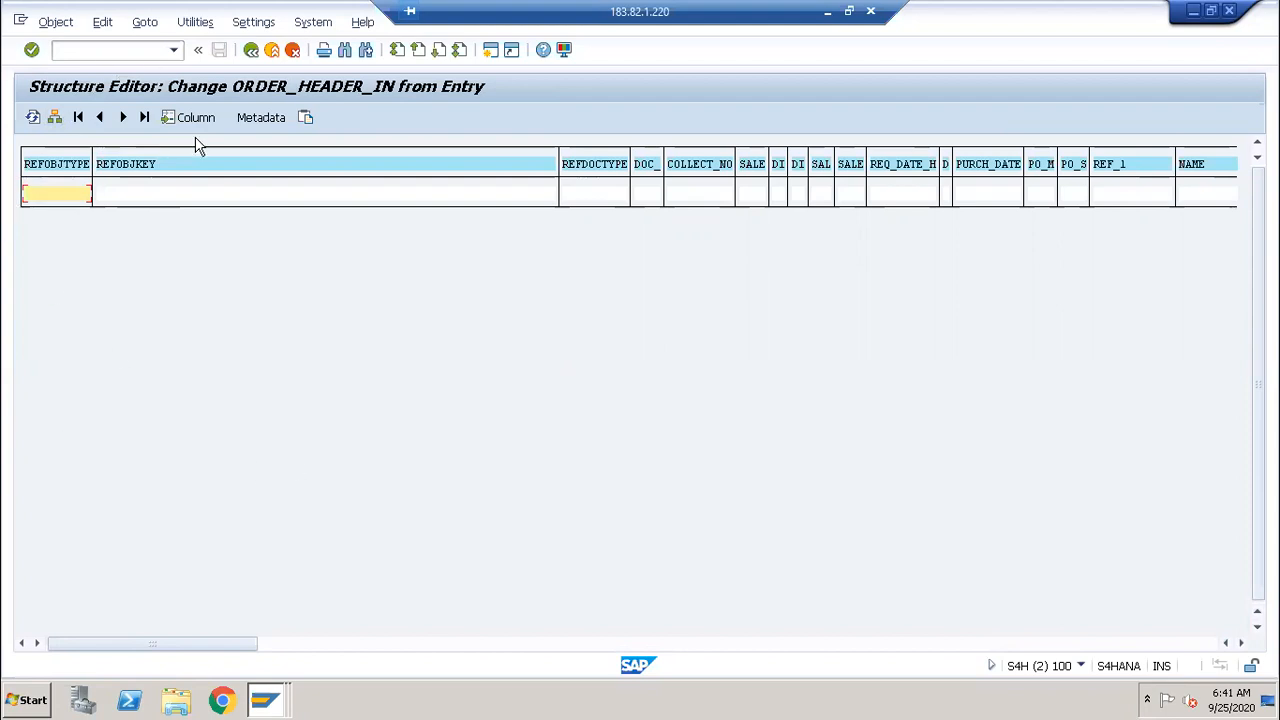
Step: Show ORDER_HEADER_IN as a single-entry form, then switch to the order 3048 window
{"action": "left_click", "coordinate": [55, 118]}
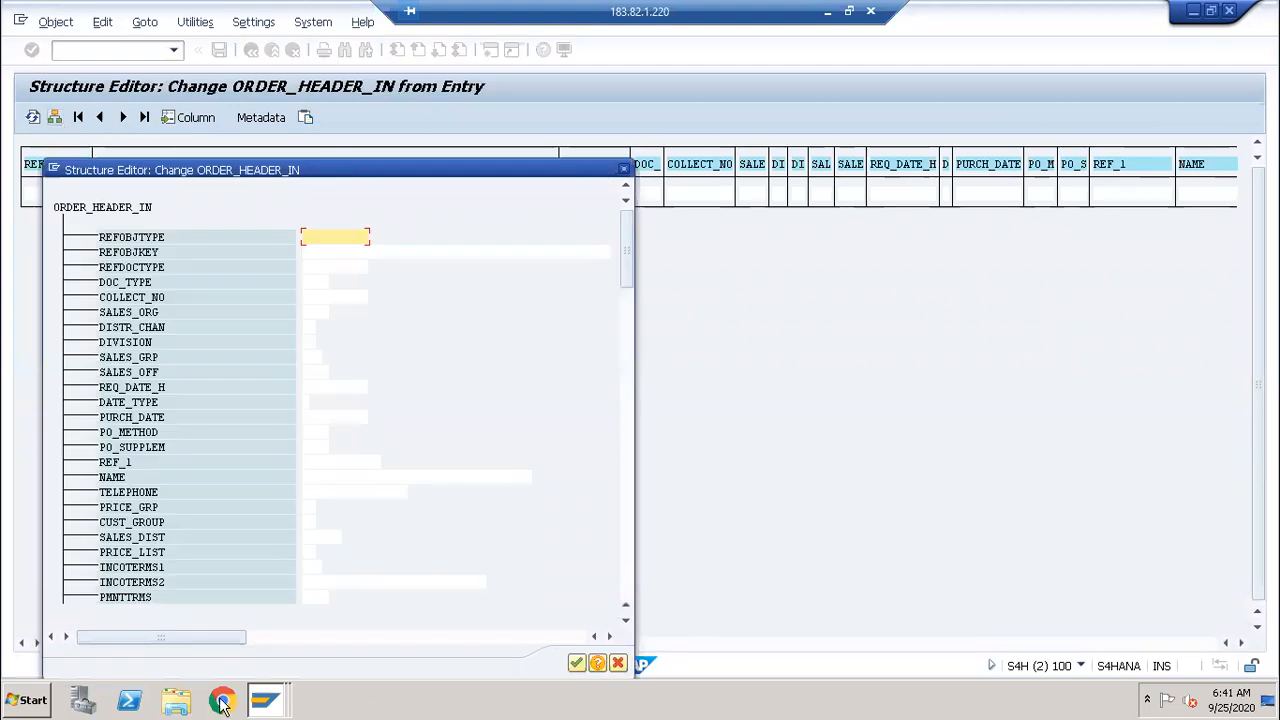
{"action": "mouse_move", "coordinate": [252, 703]}
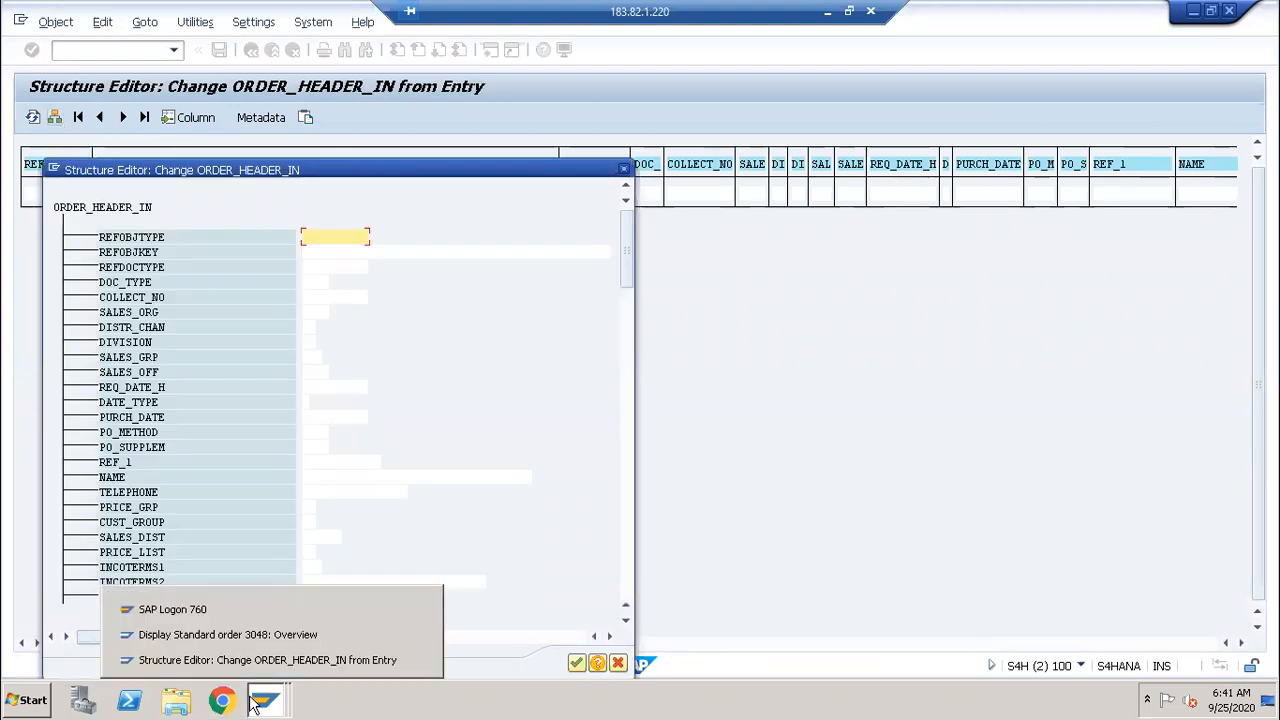
{"action": "left_click", "coordinate": [249, 634]}
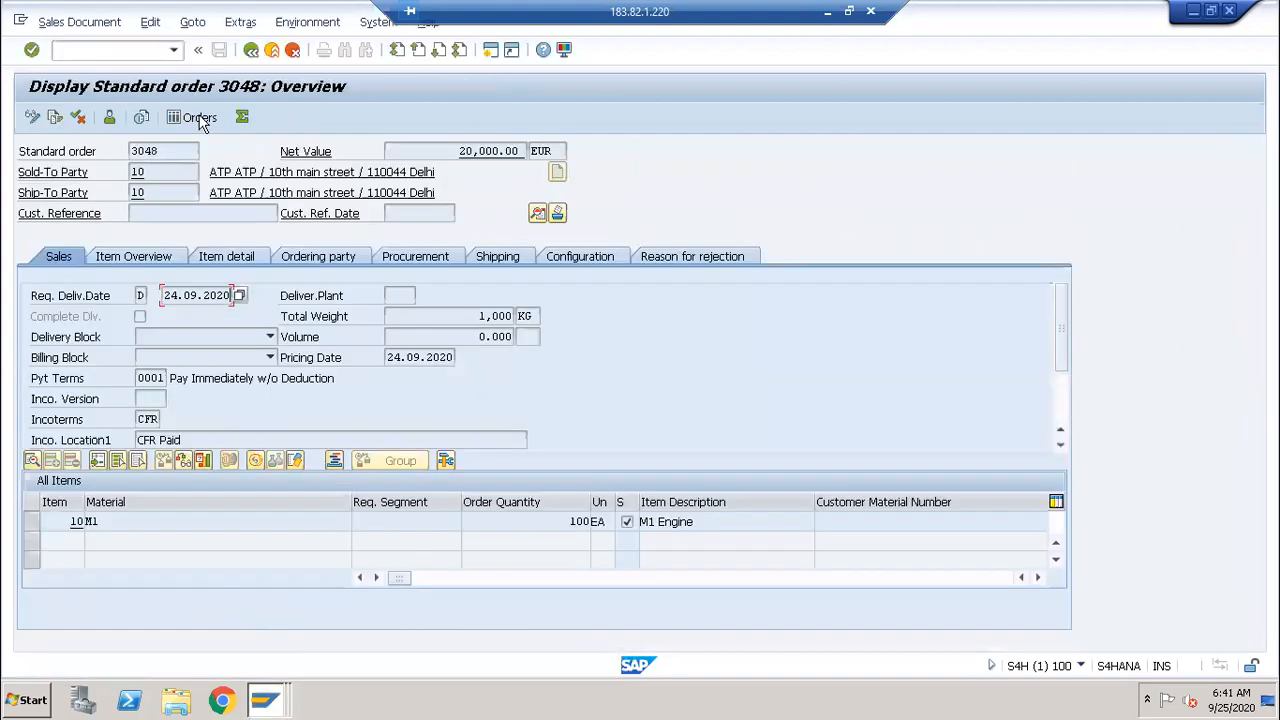
{"action": "left_click", "coordinate": [97, 52]}
Step: Run VA01 with order type OR1, sales org 0001, channel 01, division 01 and continue to the overview
{"action": "type", "text": "/nva01"}
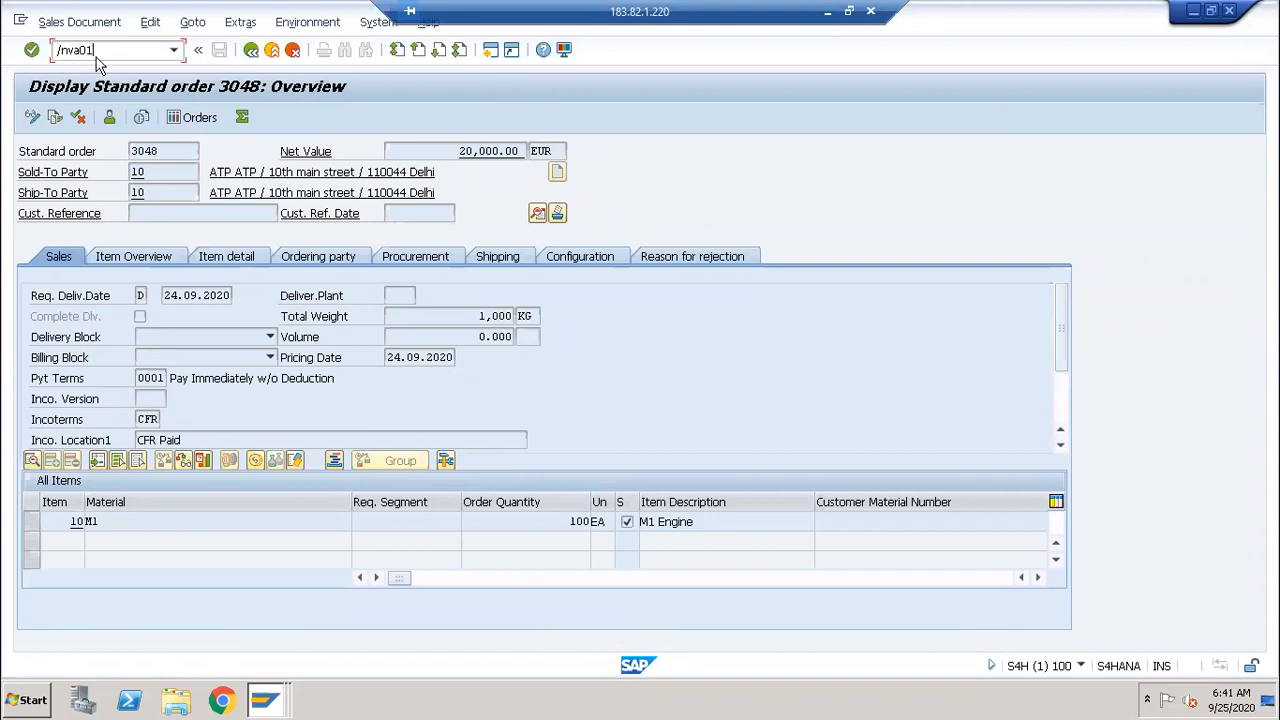
{"action": "key", "text": "Return"}
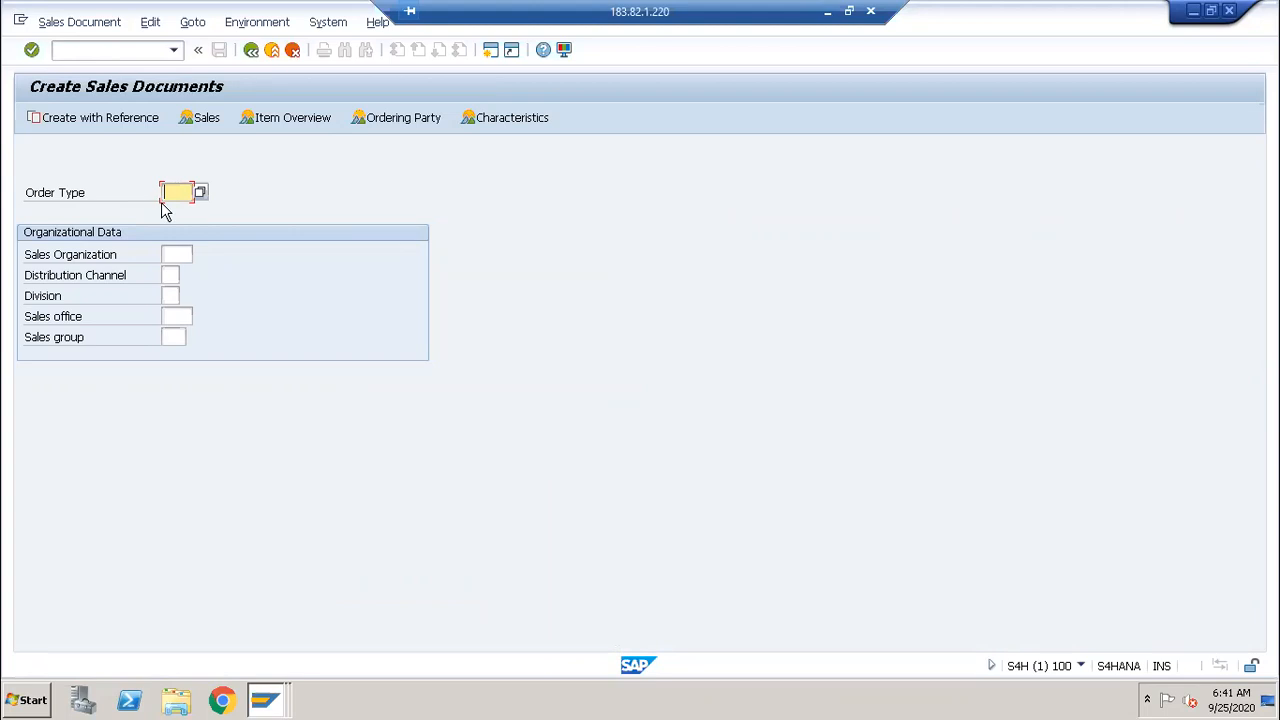
{"action": "type", "text": "or"}
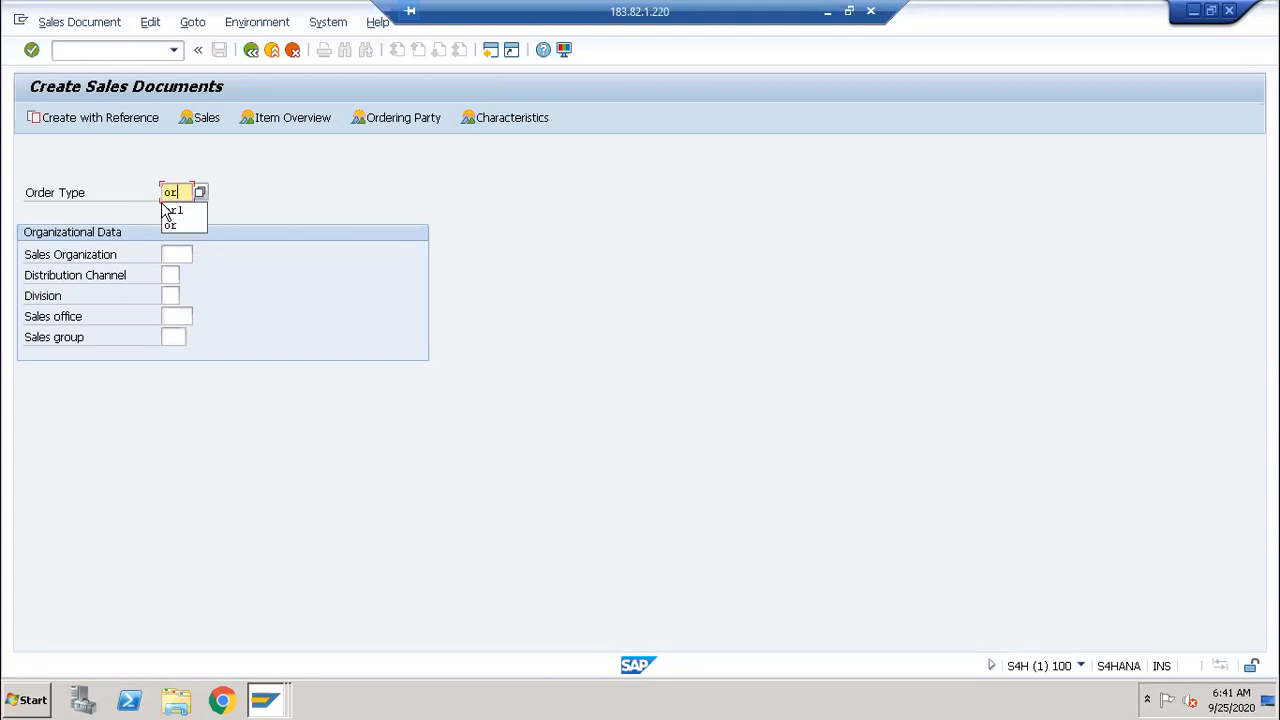
{"action": "type", "text": "l"}
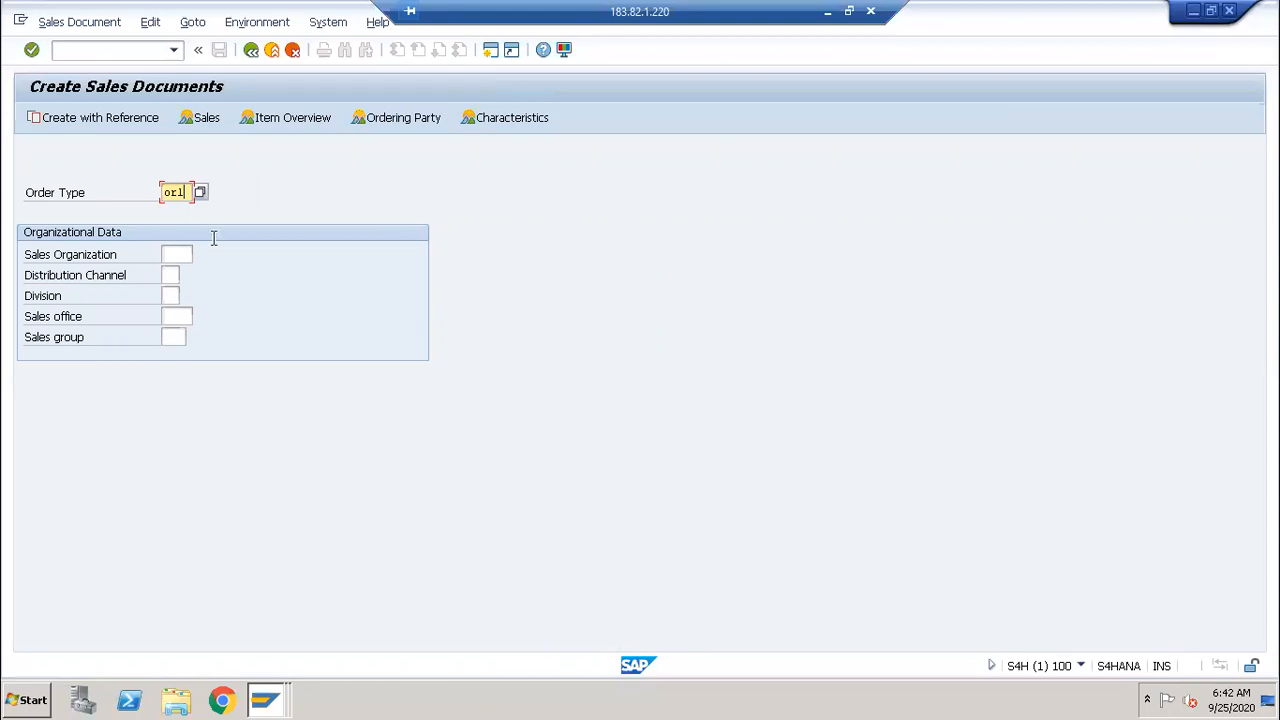
{"action": "left_click", "coordinate": [178, 256]}
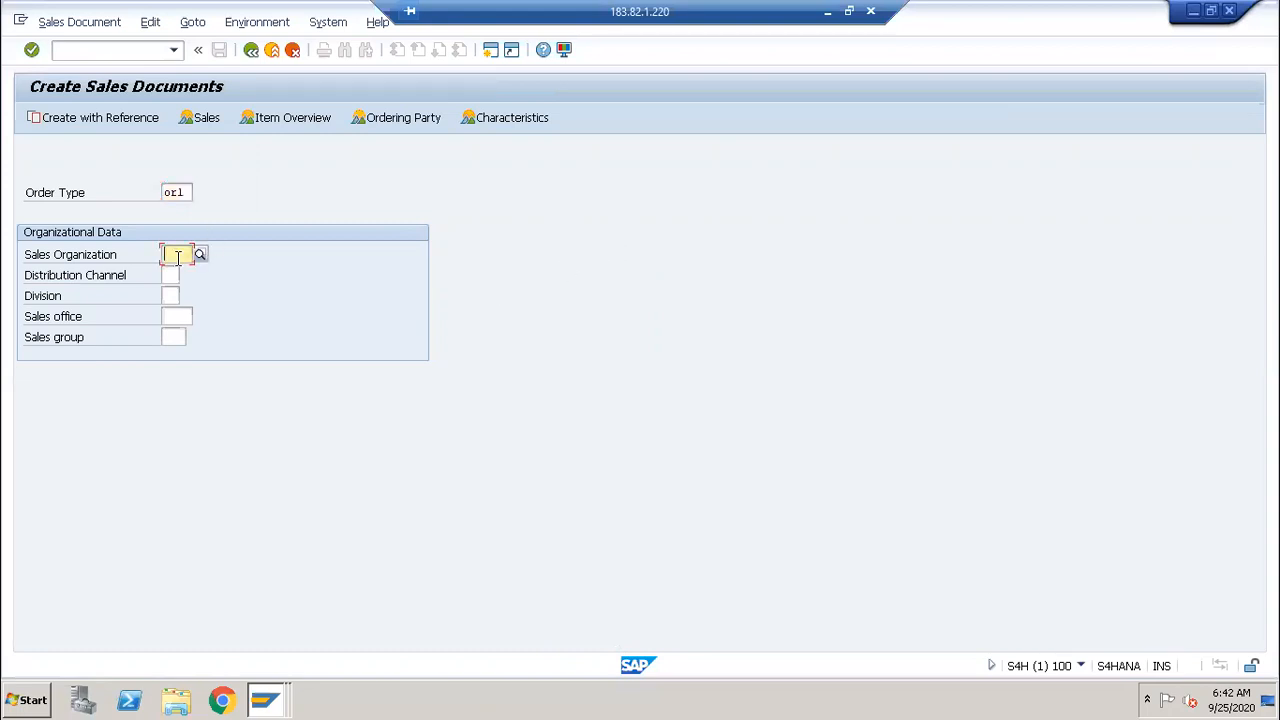
{"action": "type", "text": "0001"}
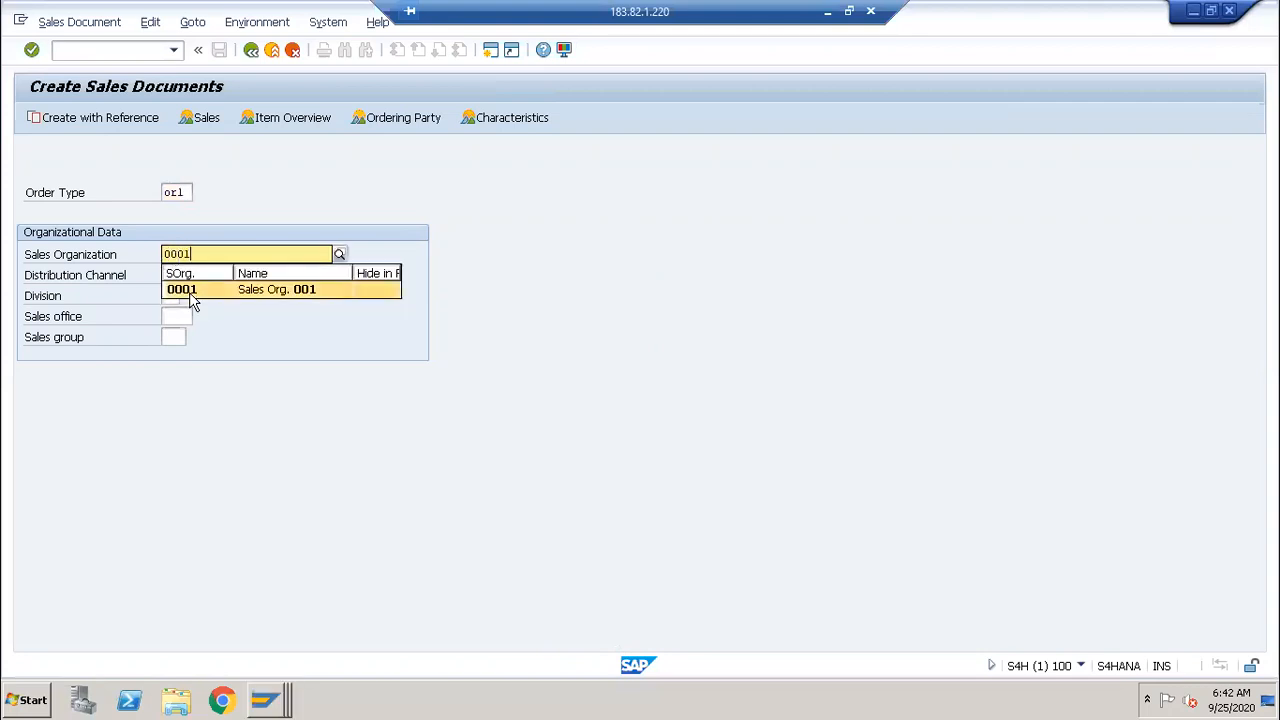
{"action": "left_click", "coordinate": [185, 291]}
{"action": "left_click", "coordinate": [173, 276]}
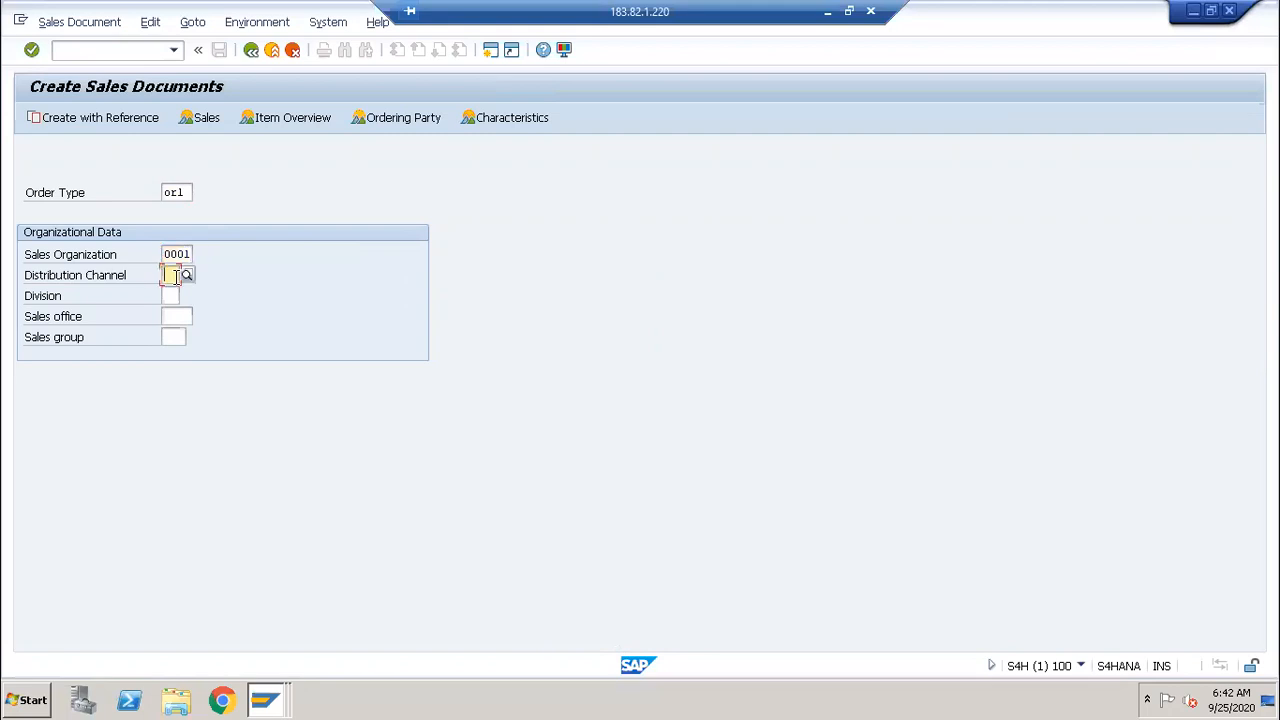
{"action": "type", "text": "01"}
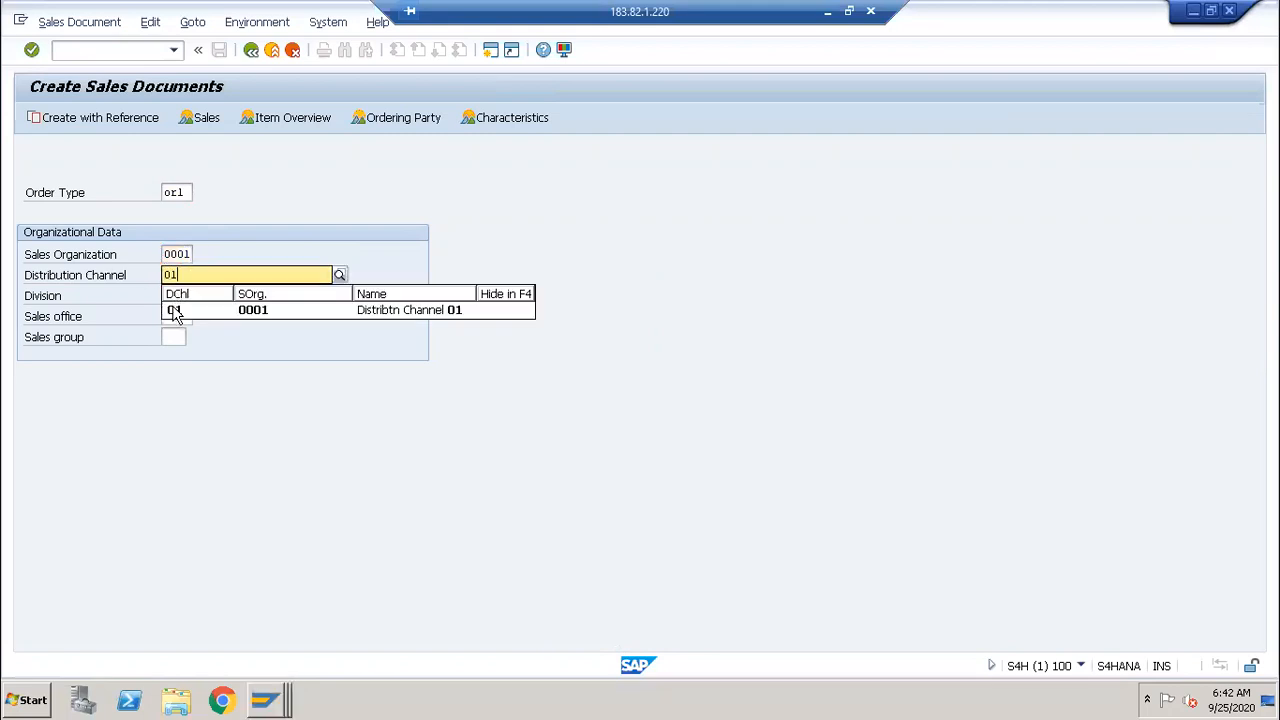
{"action": "left_click", "coordinate": [174, 311]}
{"action": "left_click", "coordinate": [171, 295]}
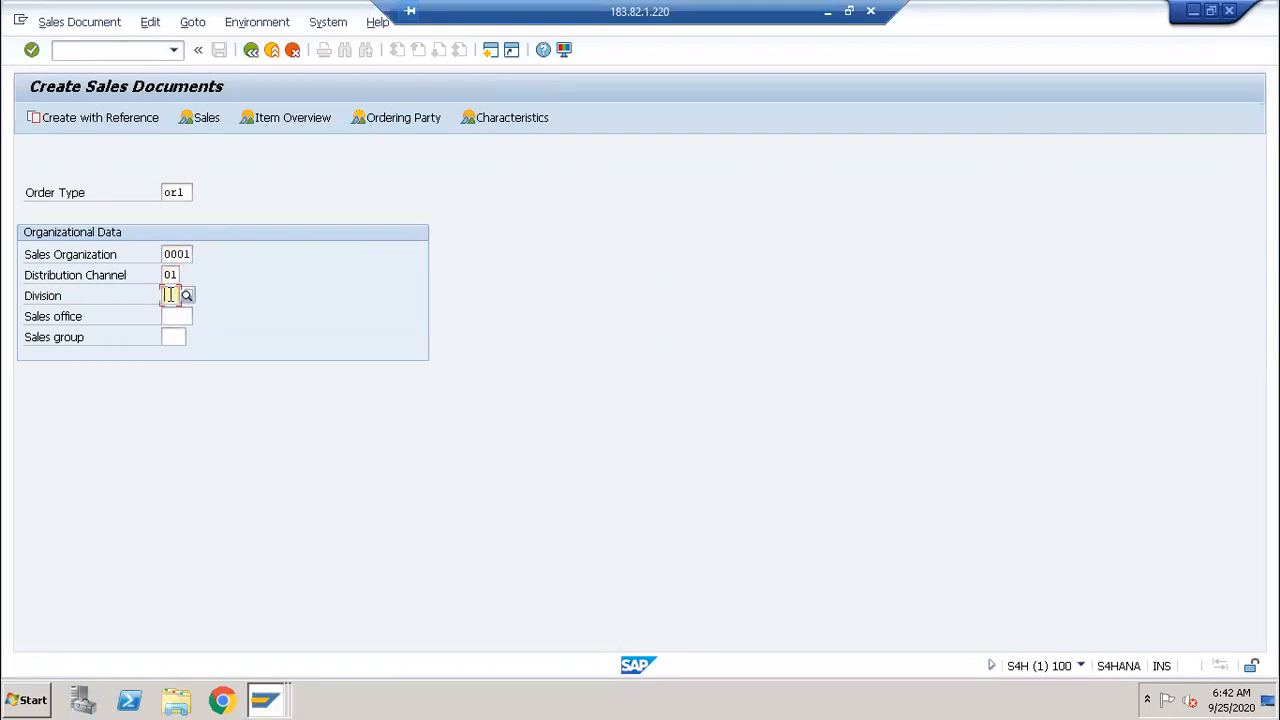
{"action": "type", "text": "01"}
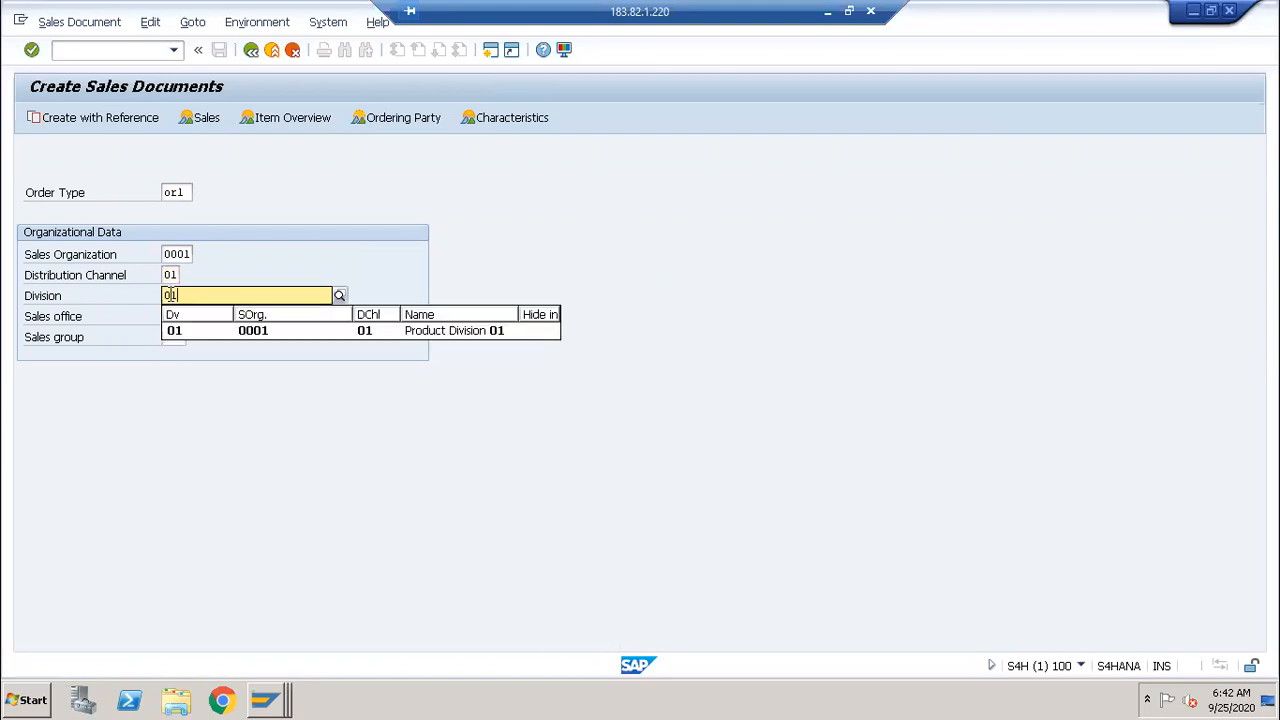
{"action": "left_click", "coordinate": [172, 333]}
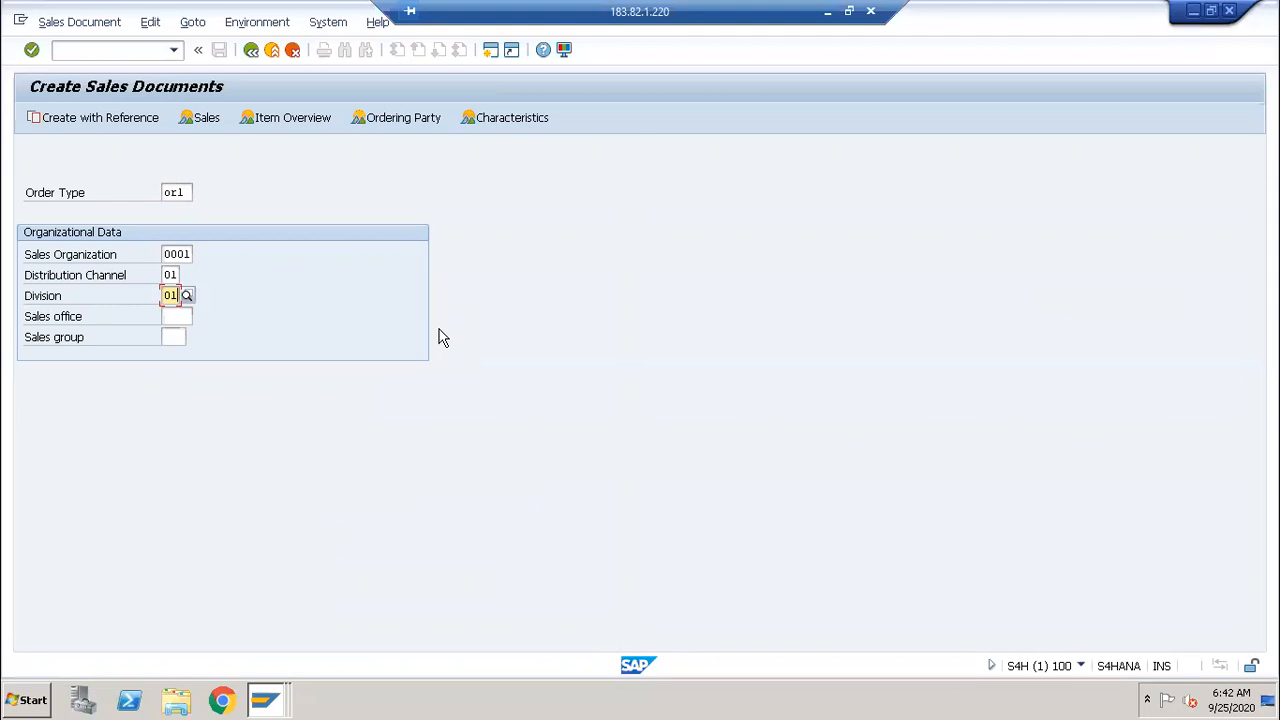
{"action": "key", "text": "Return"}
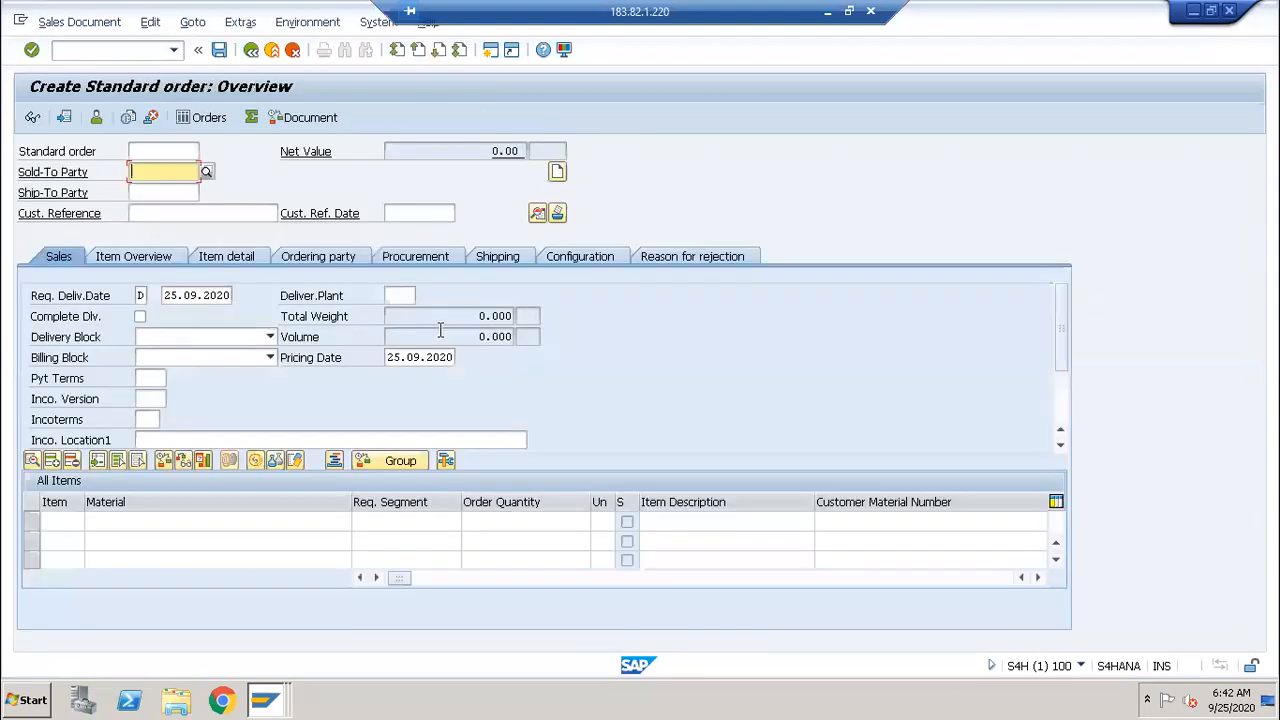
Step: Enter sold-to party 10 and item M1, 200 EA at plant 0001, triggering the availability check
{"action": "type", "text": "10"}
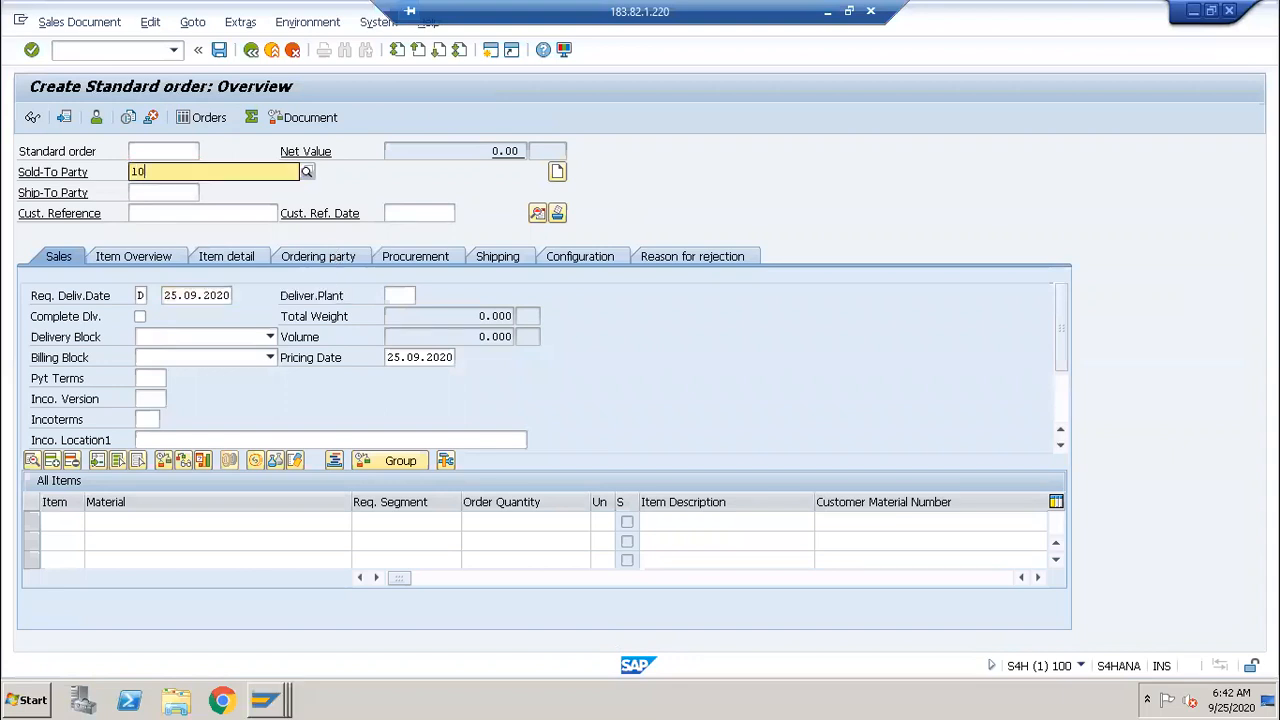
{"action": "key", "text": "Return"}
{"action": "key", "text": "Return"}
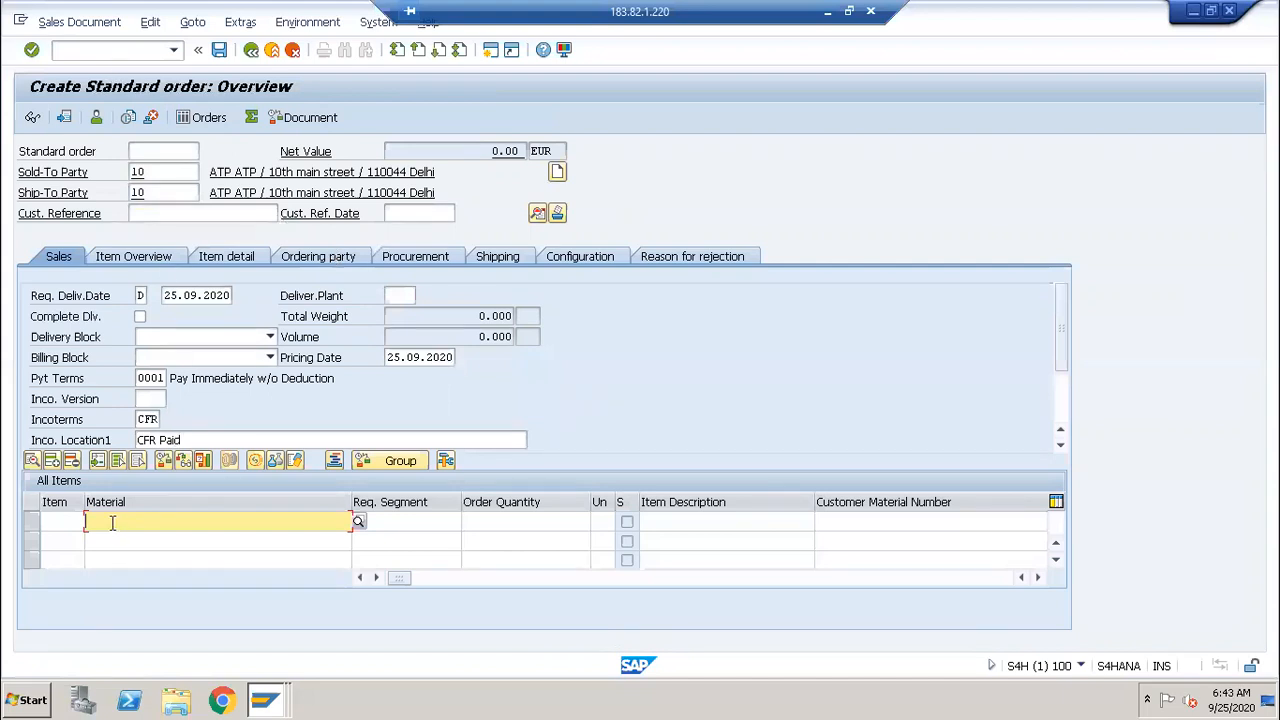
{"action": "type", "text": "m1"}
{"action": "key", "text": "Tab"}
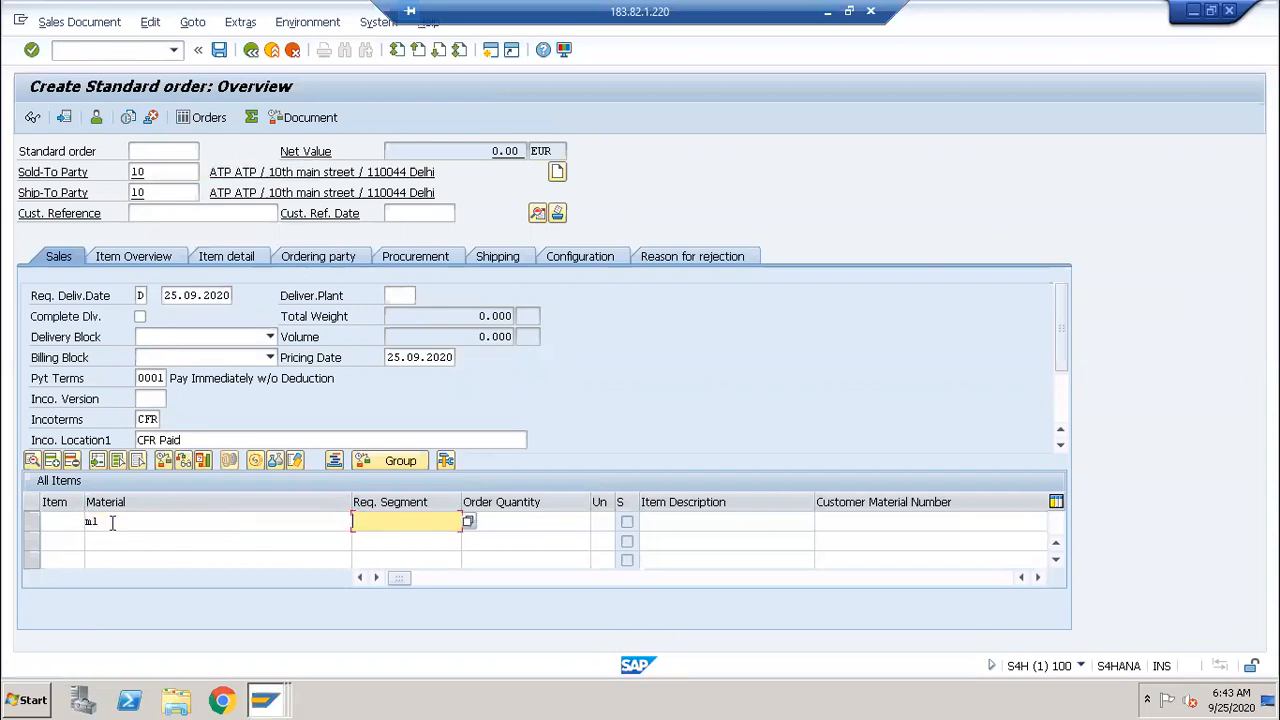
{"action": "key", "text": "Tab"}
{"action": "type", "text": "200"}
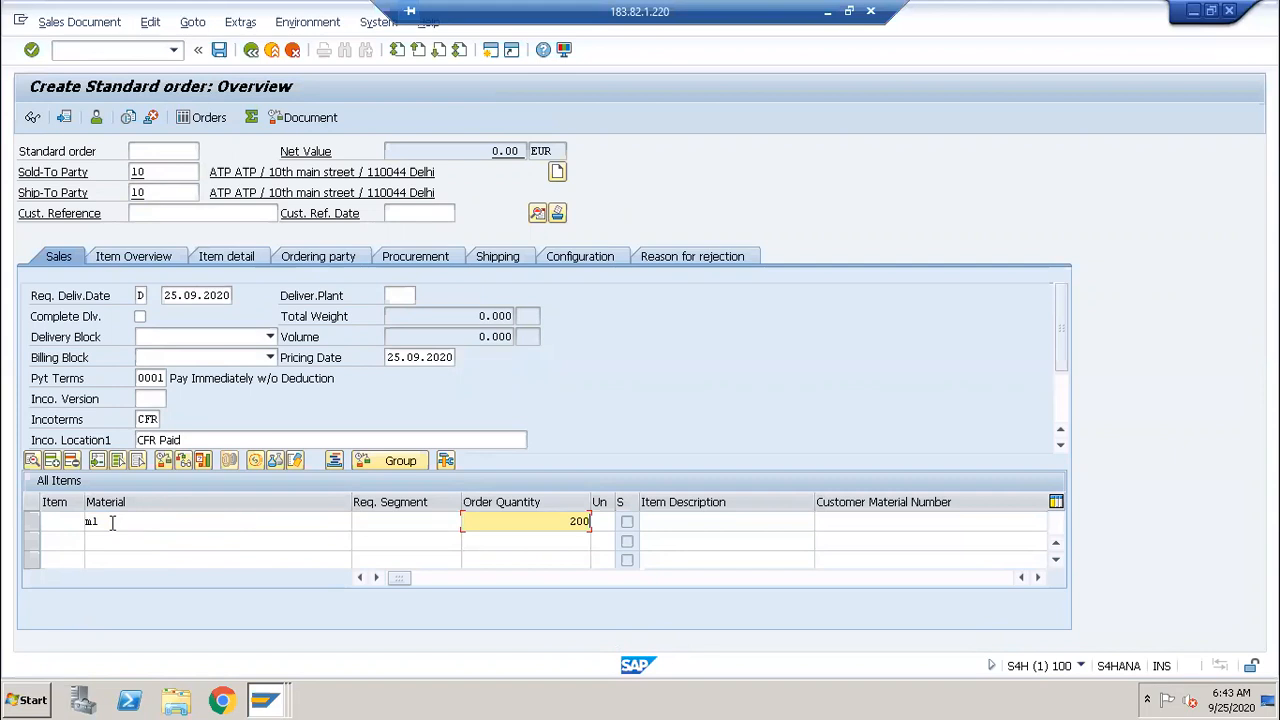
{"action": "key", "text": "Tab"}
{"action": "type", "text": "EA"}
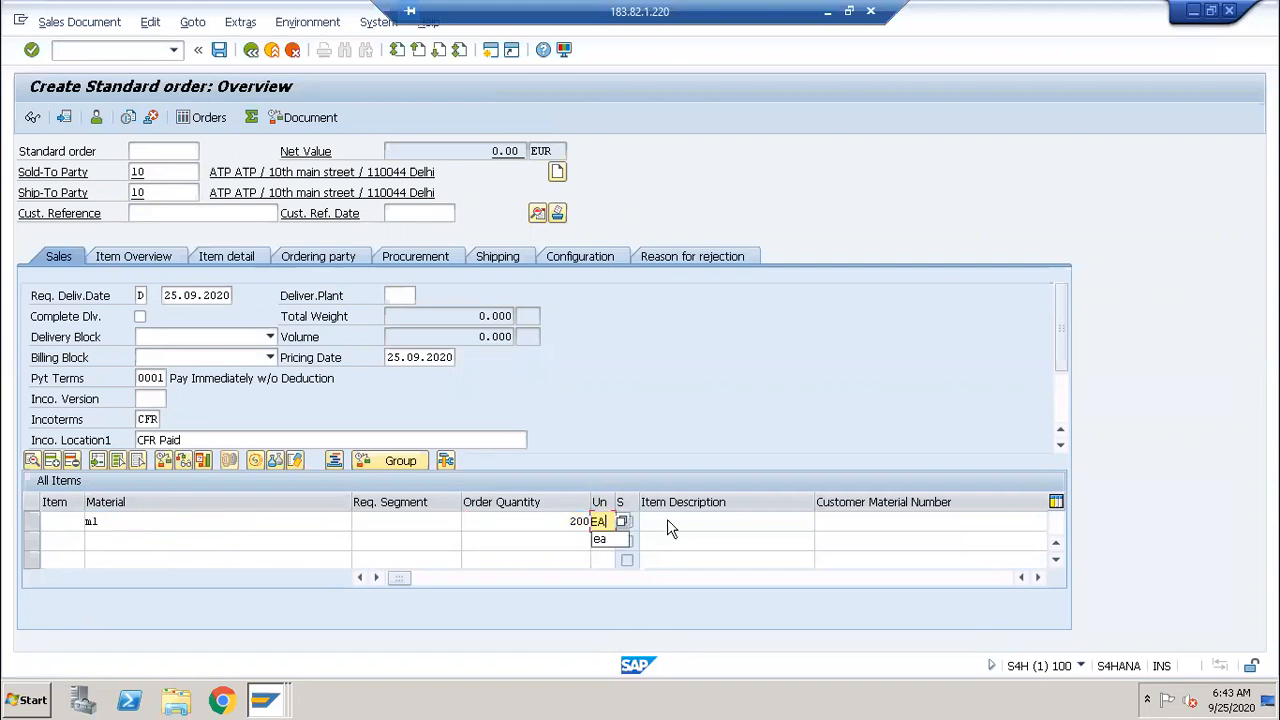
{"action": "left_click", "coordinate": [1038, 578]}
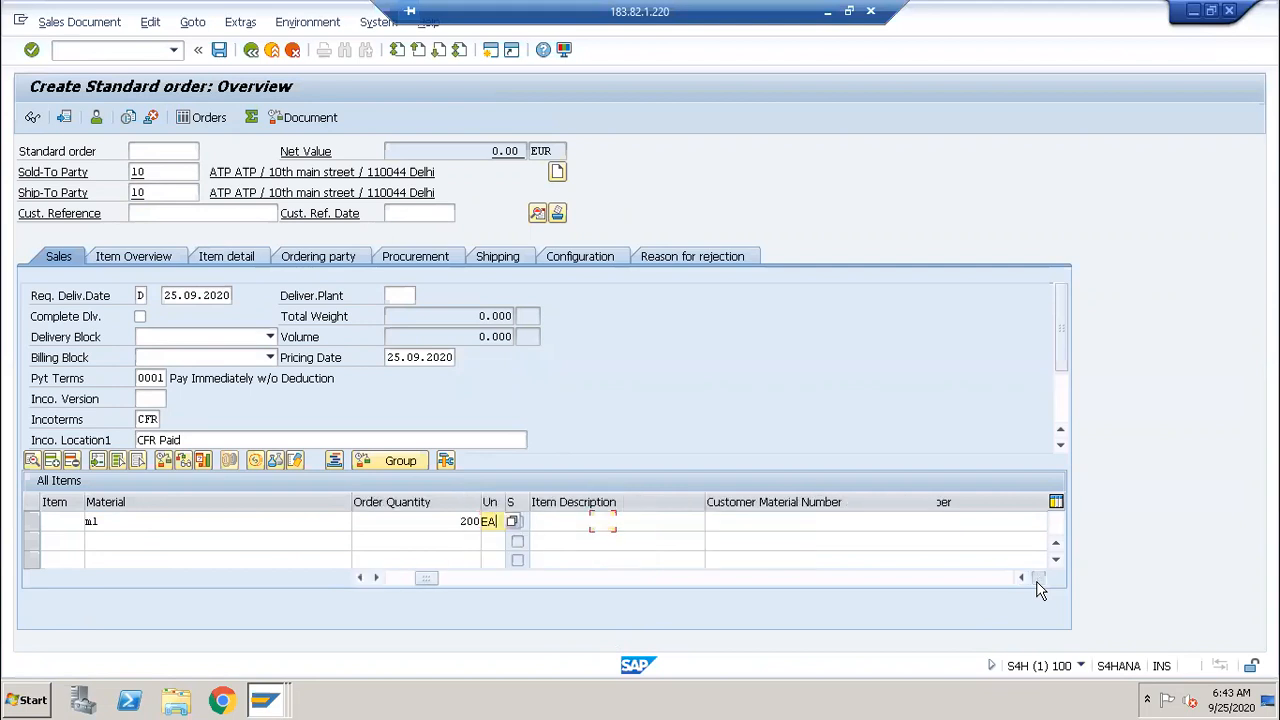
{"action": "left_click", "coordinate": [1038, 578]}
{"action": "left_click", "coordinate": [1038, 578]}
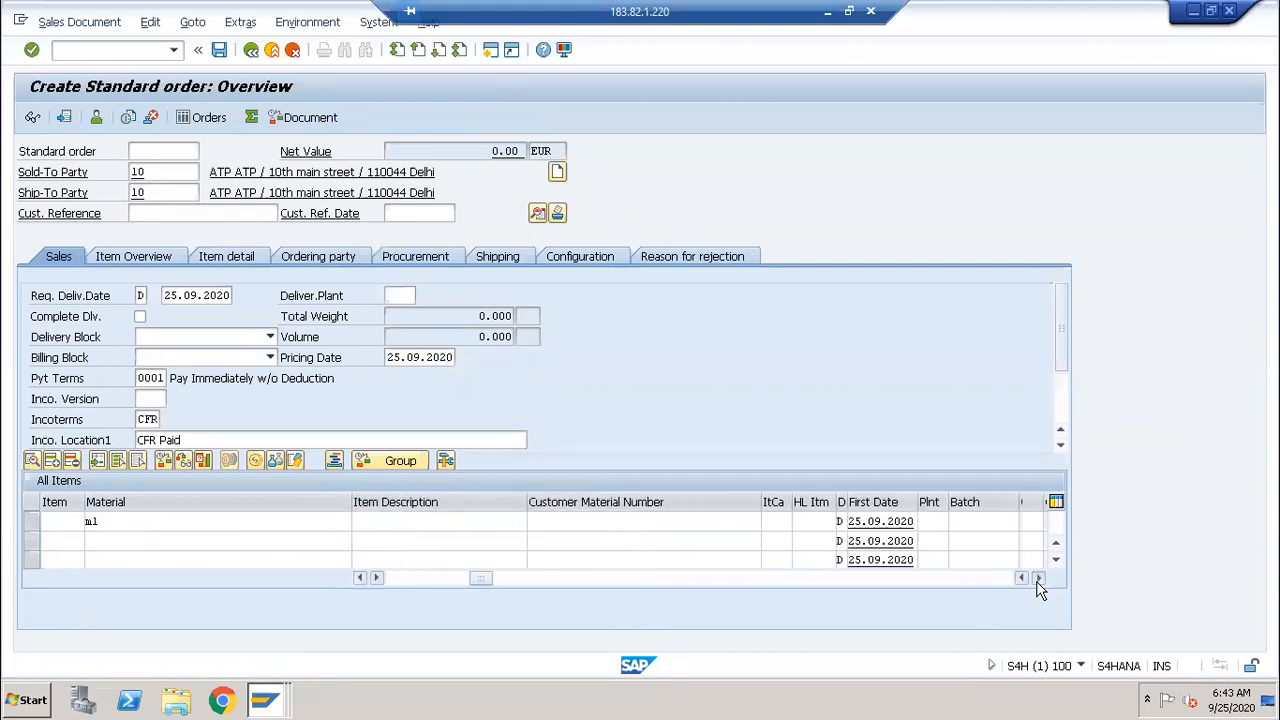
{"action": "left_click", "coordinate": [939, 522]}
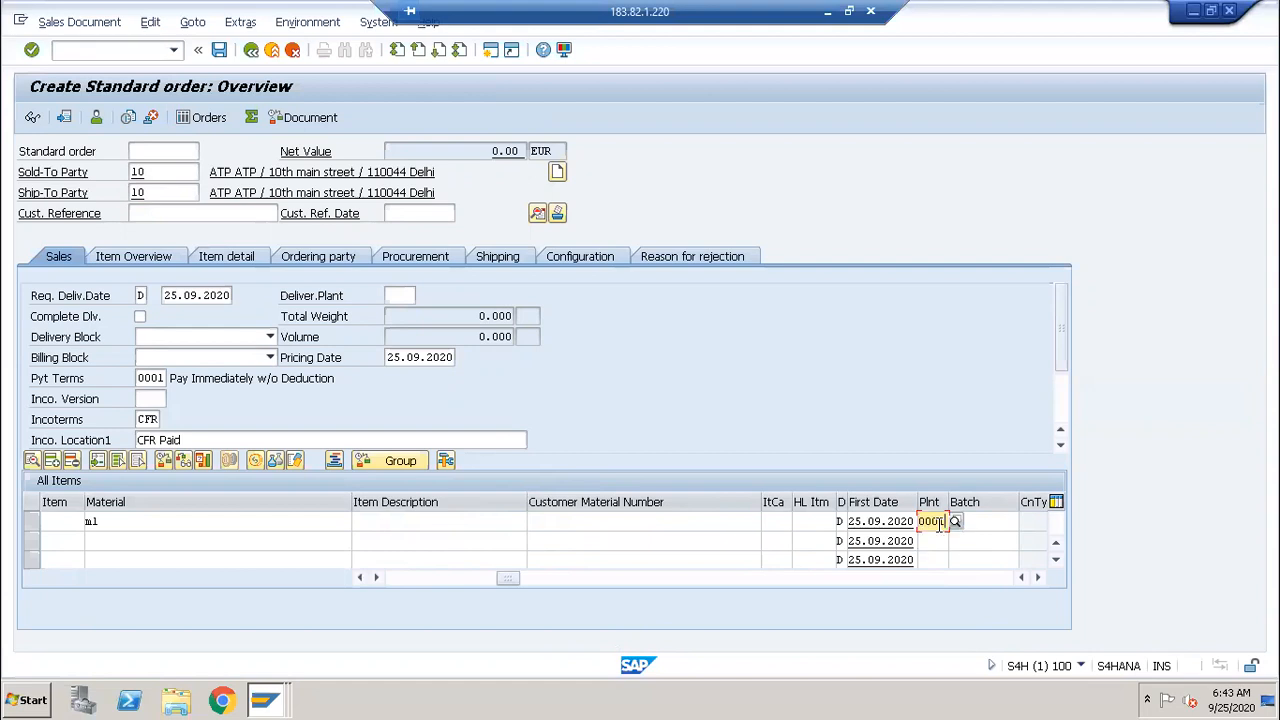
{"action": "key", "text": "Return"}
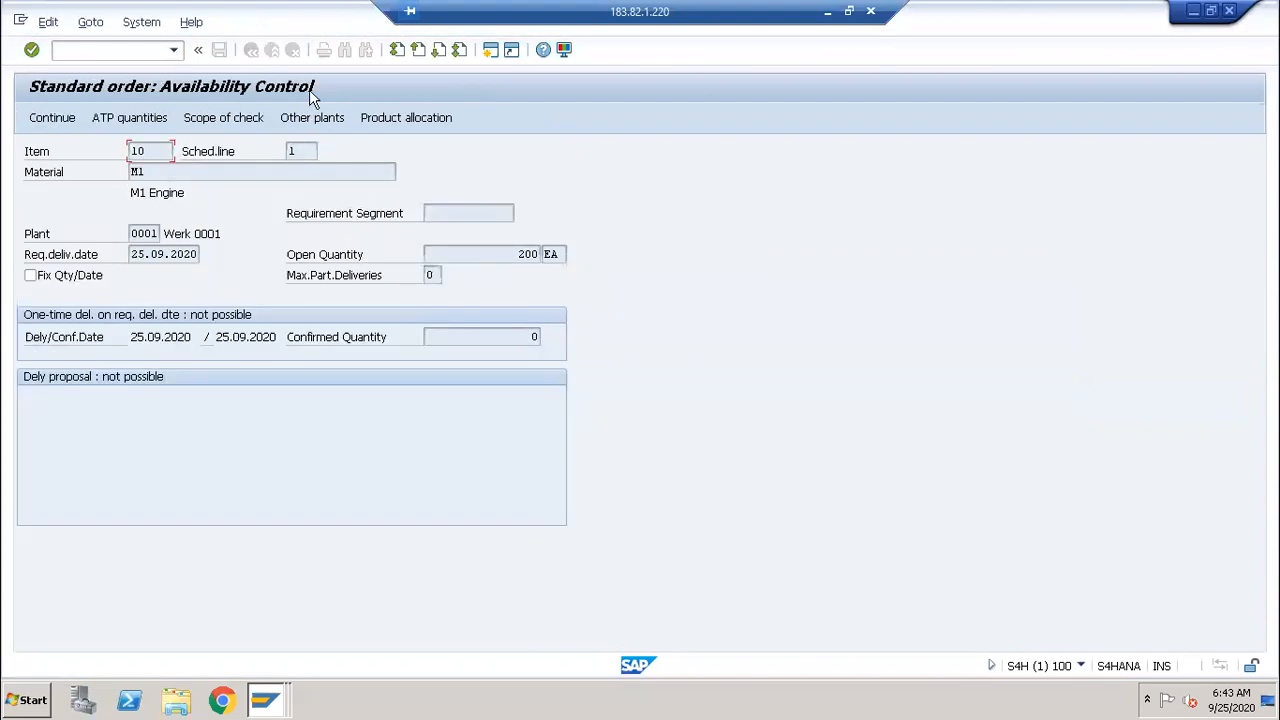
Step: Accept the availability check result and return to the order overview
{"action": "left_click", "coordinate": [557, 254]}
{"action": "left_click", "coordinate": [32, 50]}
{"action": "left_click", "coordinate": [47, 119]}
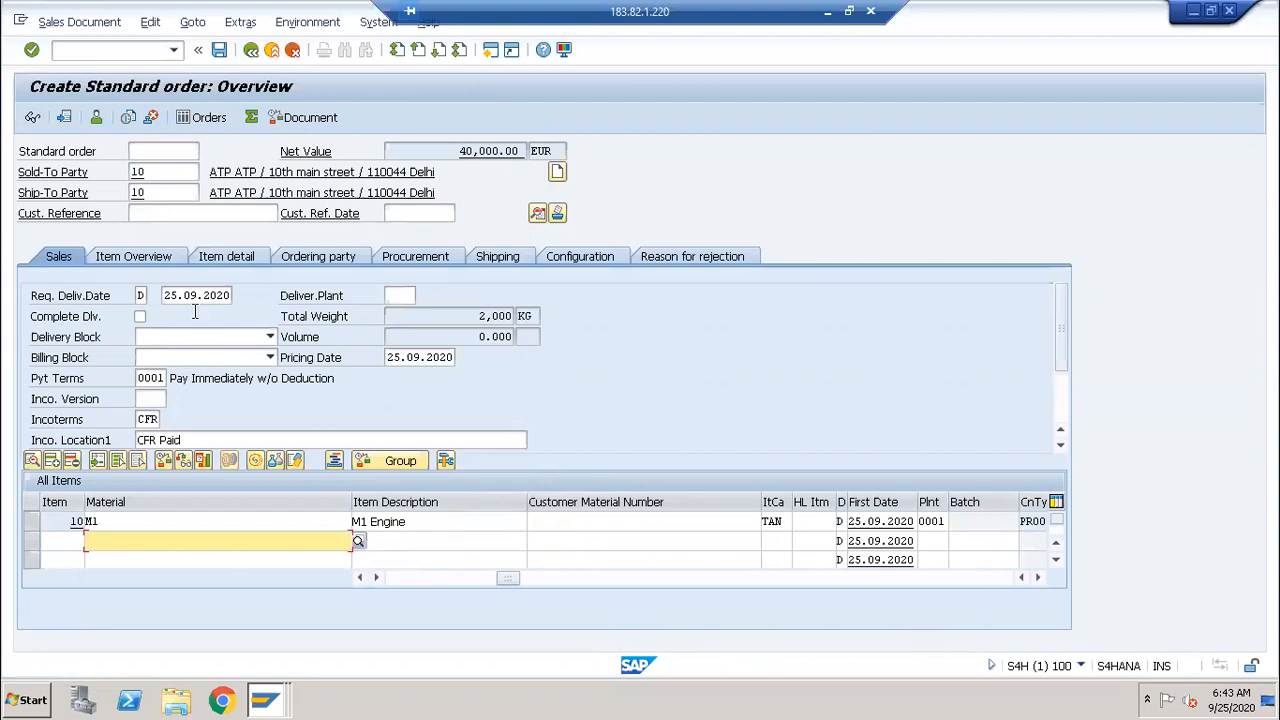
Step: Review item 10's material, quantity 200 and unit EA in the item table
{"action": "left_click", "coordinate": [155, 171]}
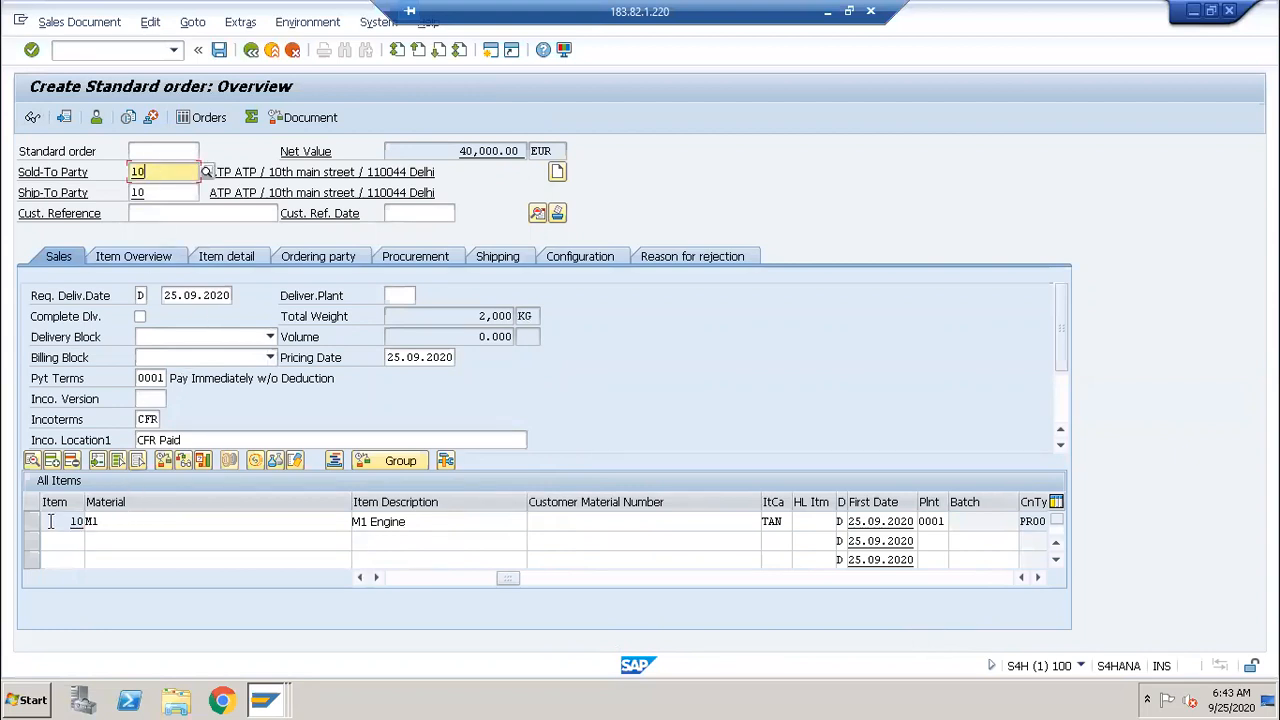
{"action": "left_click", "coordinate": [107, 521]}
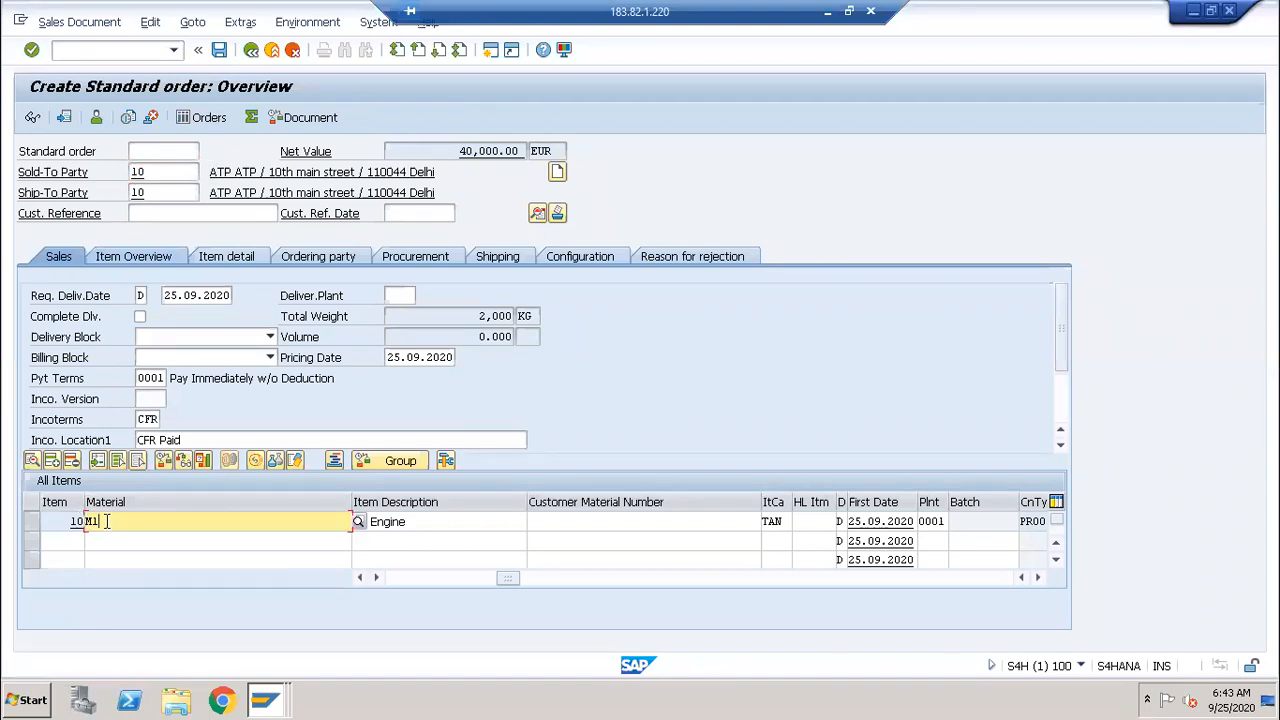
{"action": "left_click", "coordinate": [669, 525]}
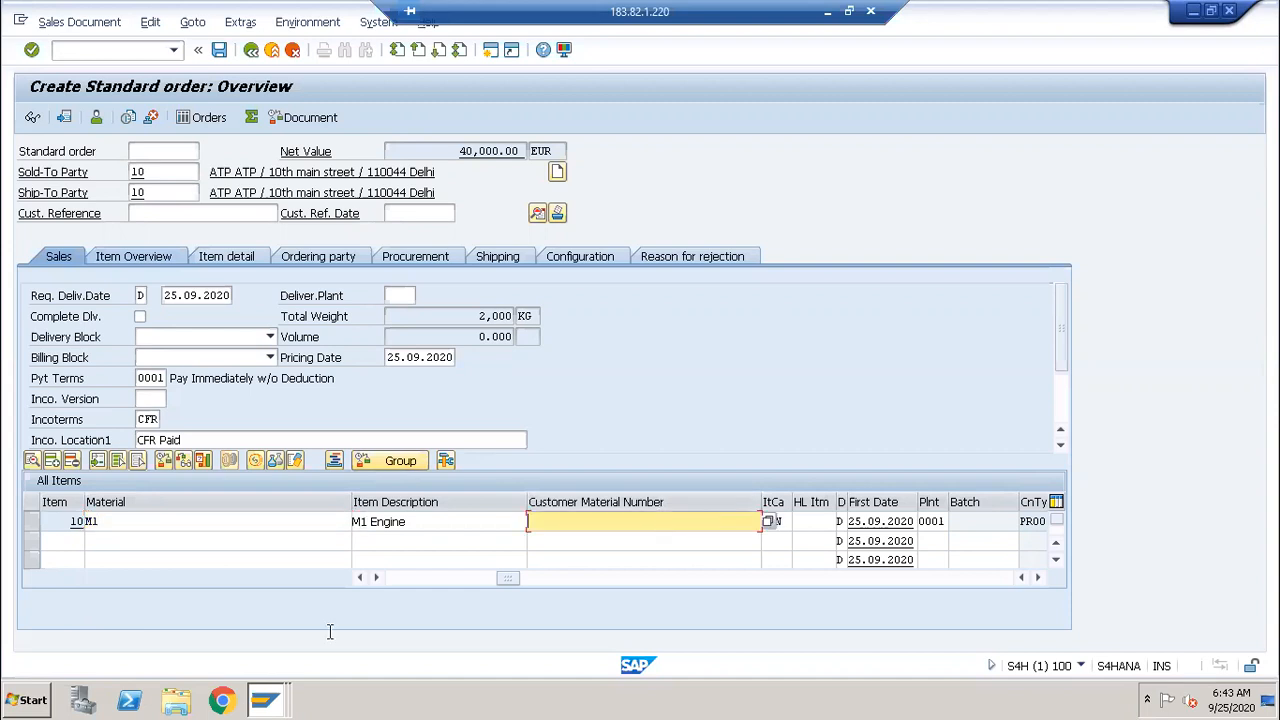
{"action": "left_click", "coordinate": [361, 578]}
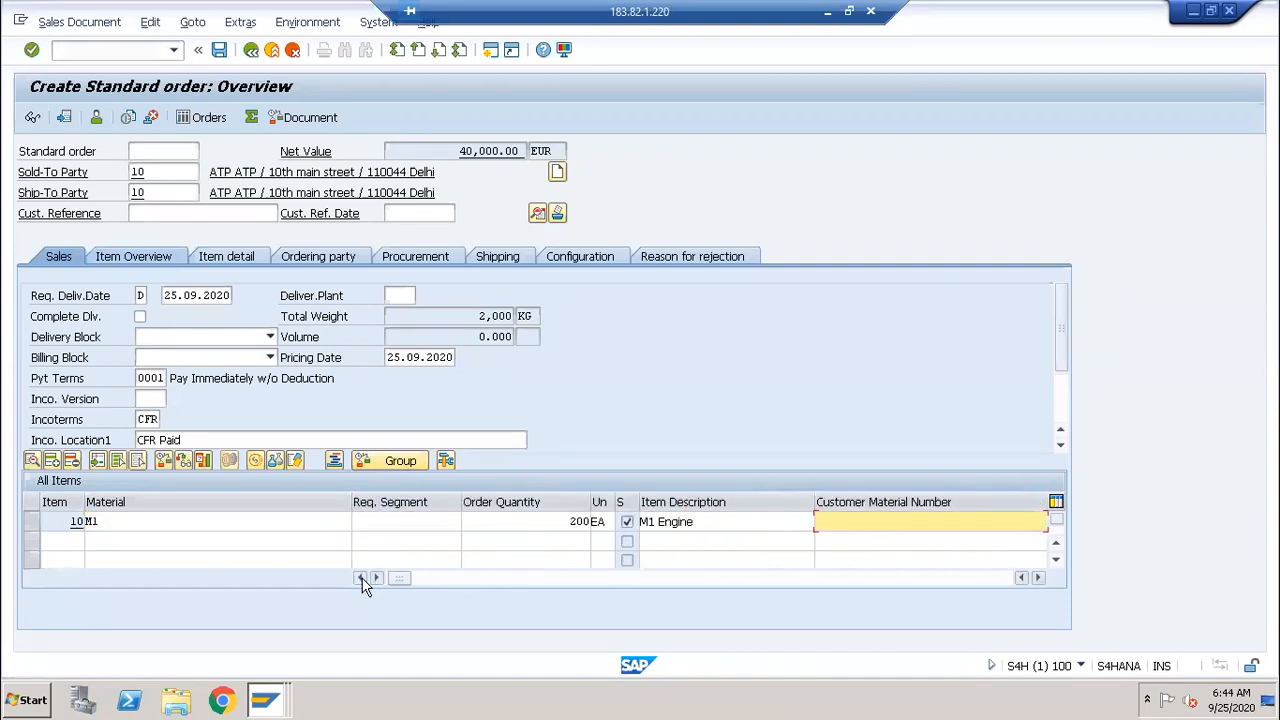
{"action": "left_click", "coordinate": [563, 521]}
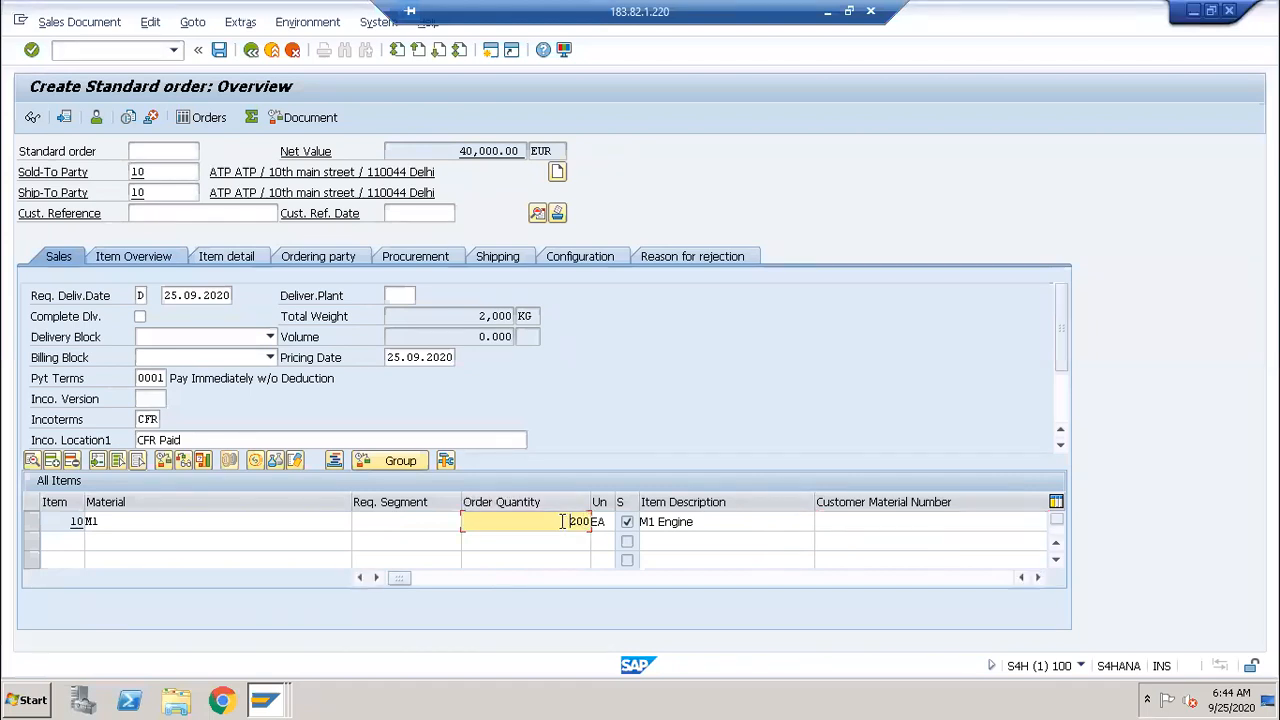
{"action": "left_click", "coordinate": [603, 521]}
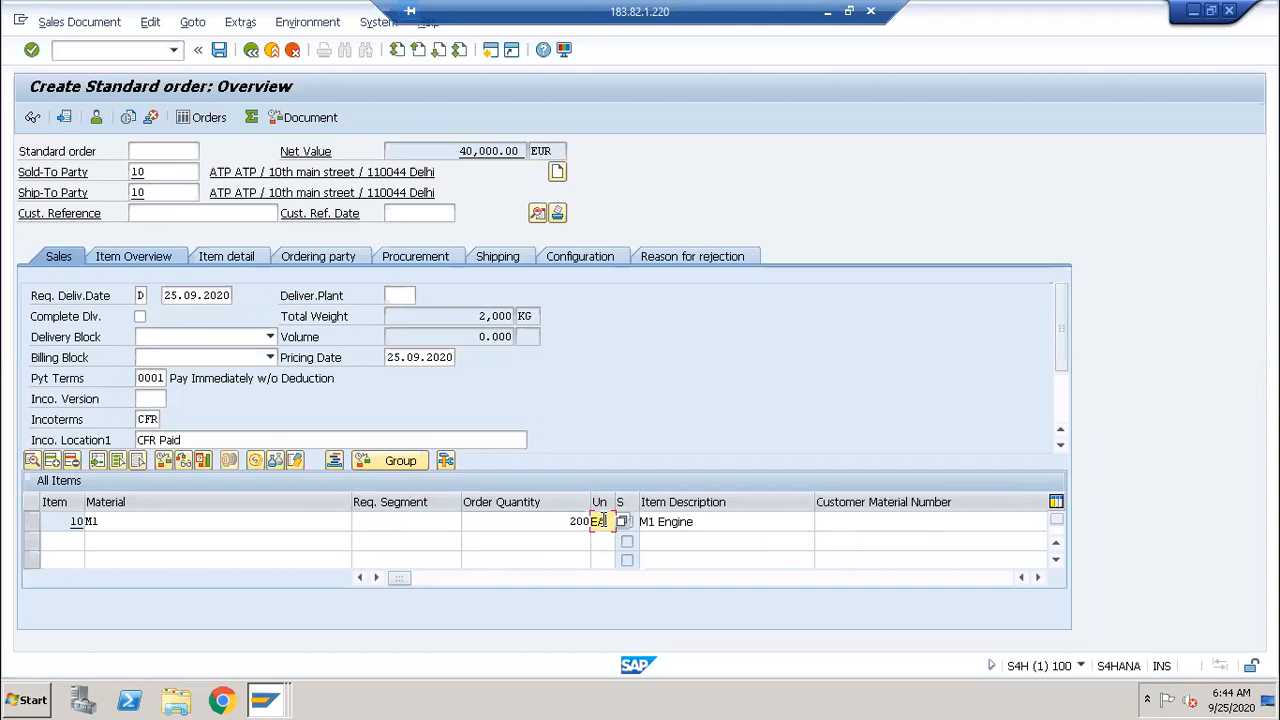
Step: Scroll the item columns to check net value 40,000.00 EUR and the overall status
{"action": "left_click", "coordinate": [1038, 577]}
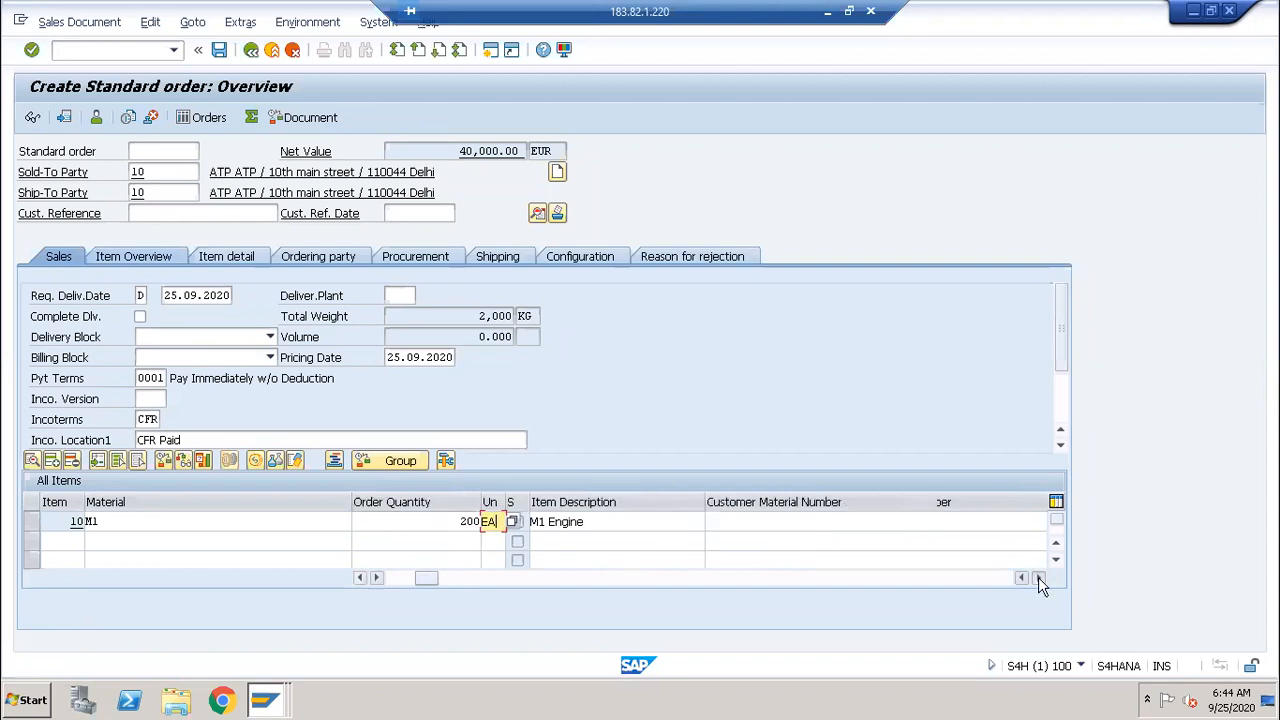
{"action": "left_click", "coordinate": [1038, 577]}
{"action": "left_click", "coordinate": [1038, 577]}
{"action": "left_click", "coordinate": [1038, 577]}
{"action": "left_click", "coordinate": [1038, 577]}
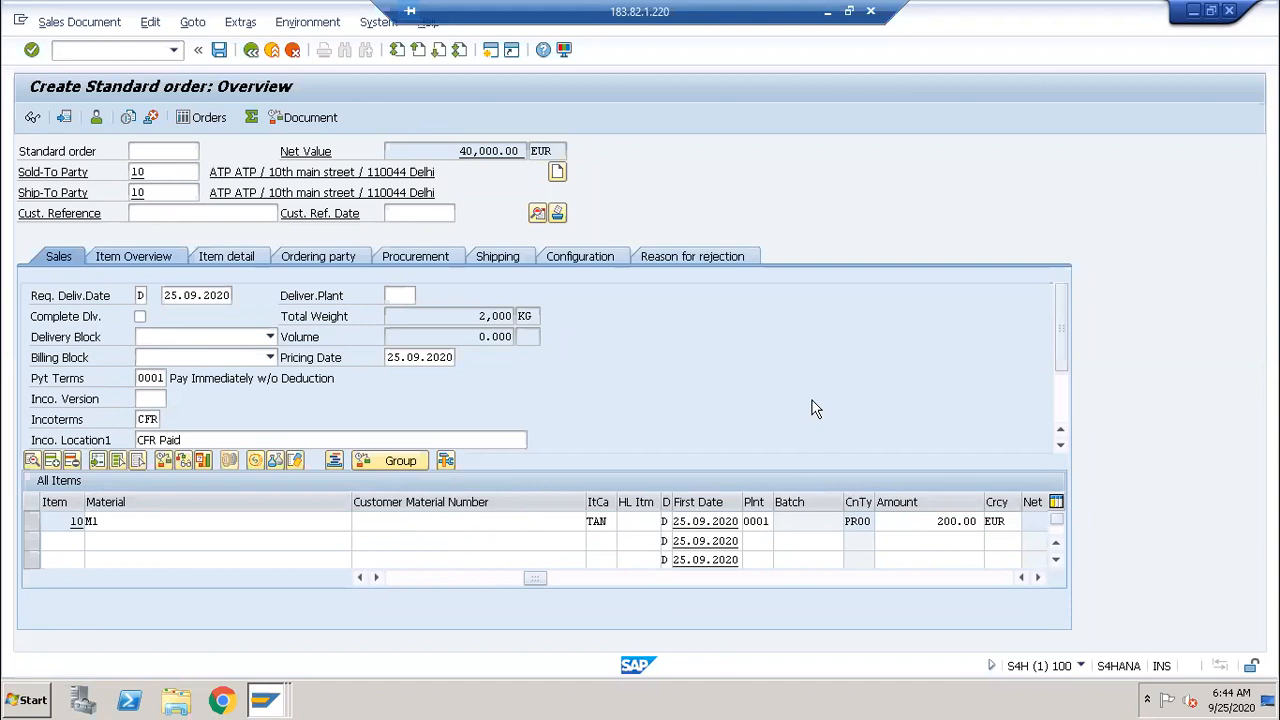
{"action": "left_click", "coordinate": [1039, 578]}
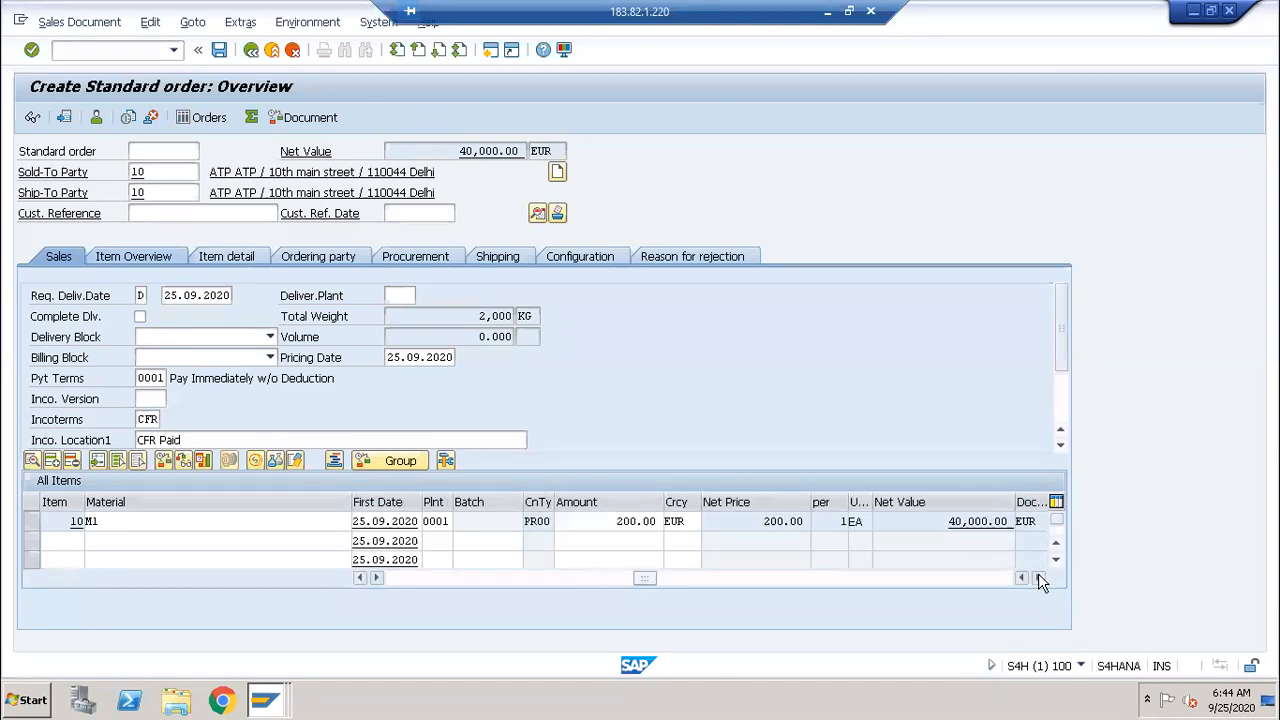
{"action": "left_click", "coordinate": [1039, 578]}
{"action": "left_click", "coordinate": [1039, 578]}
{"action": "left_click", "coordinate": [1039, 578]}
{"action": "left_click", "coordinate": [1039, 578]}
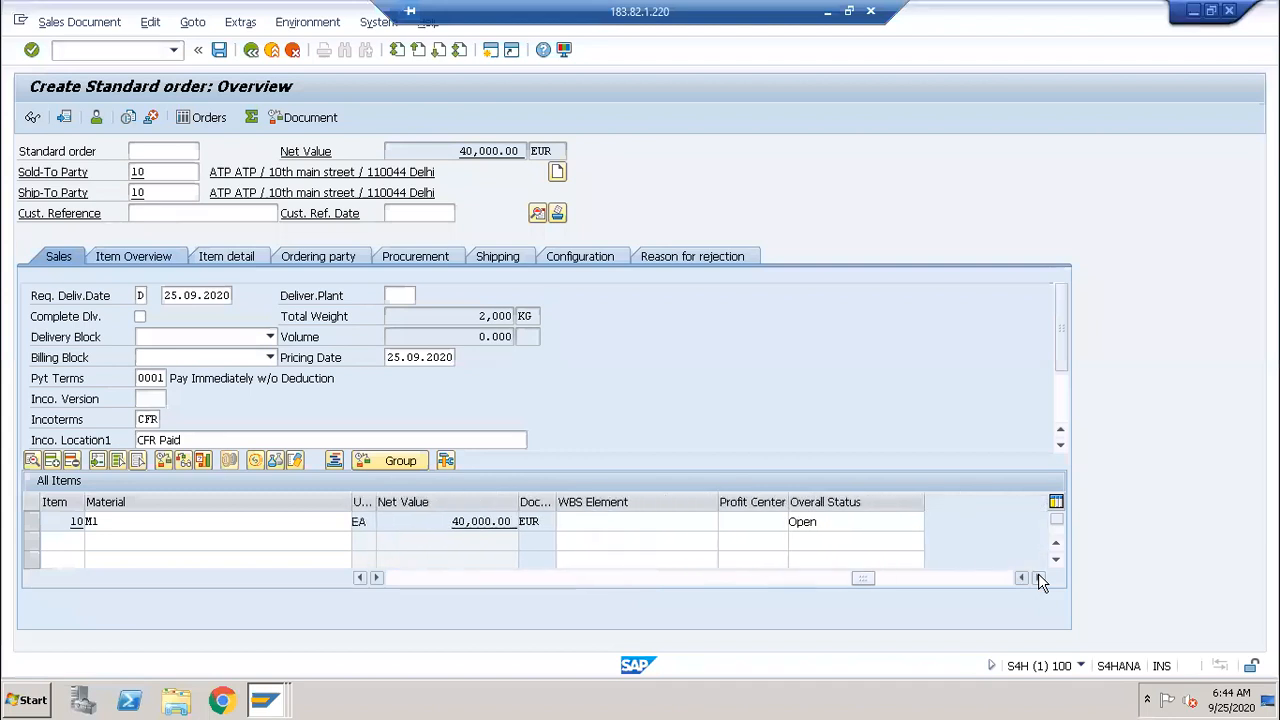
{"action": "left_click_drag", "start_coordinate": [861, 579], "coordinate": [326, 440]}
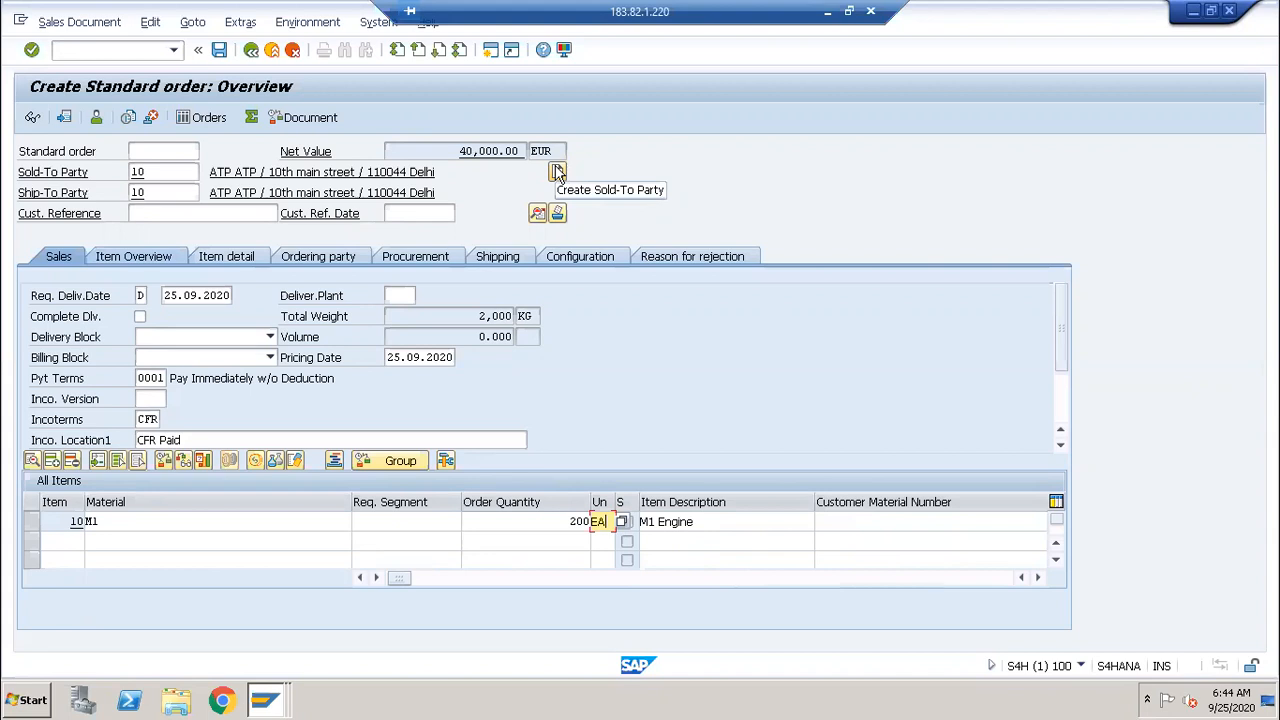
Step: Save the incomplete order as 3049 and open it in display mode with VA03
{"action": "left_click", "coordinate": [221, 50]}
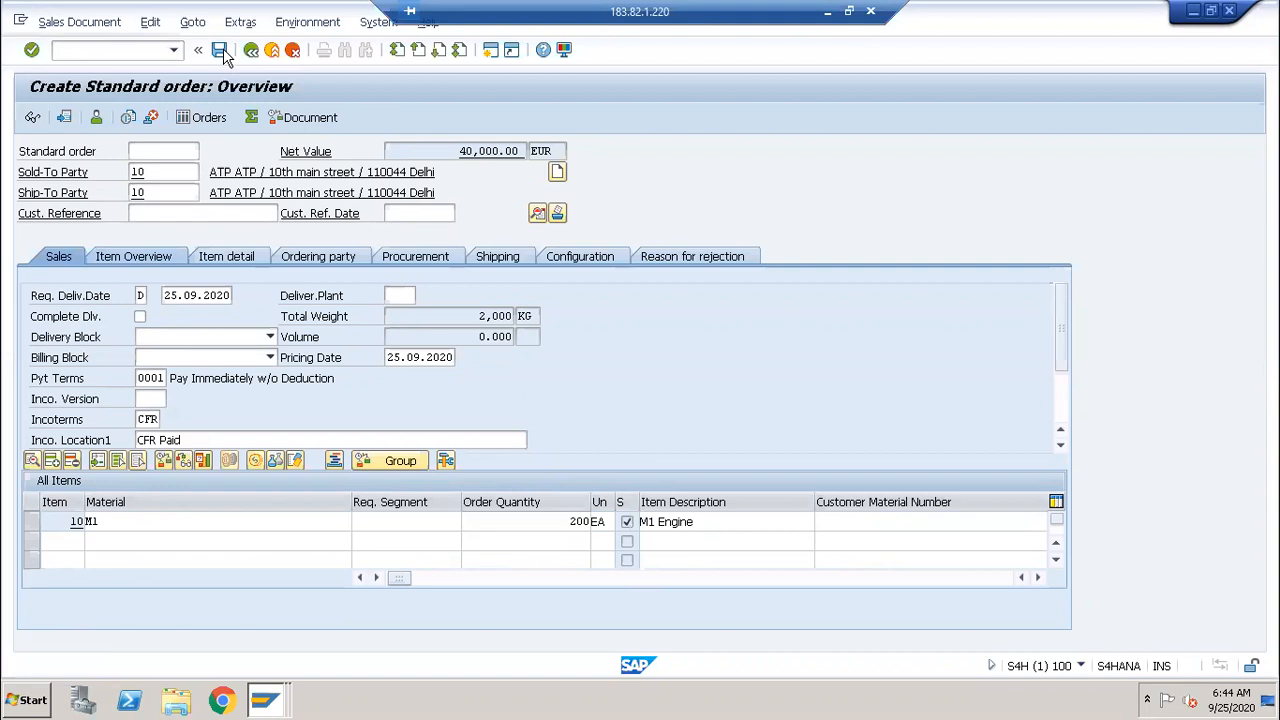
{"action": "left_click", "coordinate": [283, 363]}
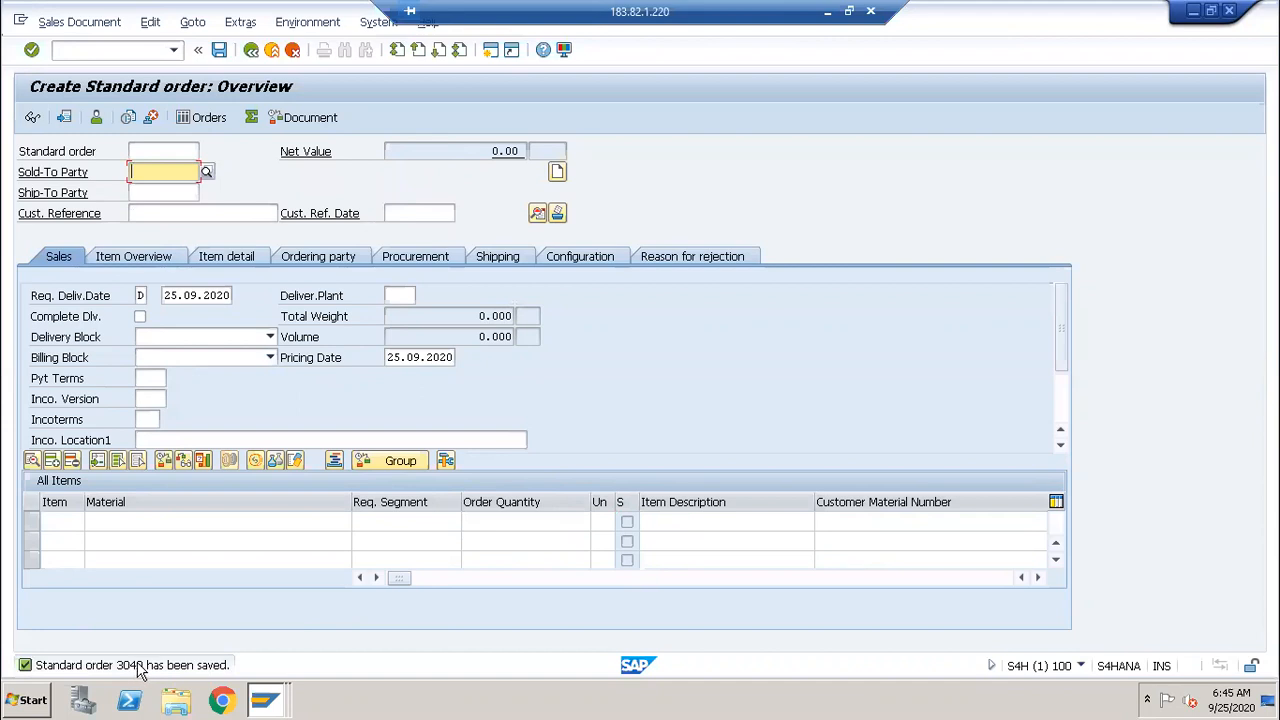
{"action": "left_click", "coordinate": [78, 51]}
{"action": "type", "text": "/nva03"}
{"action": "key", "text": "Return"}
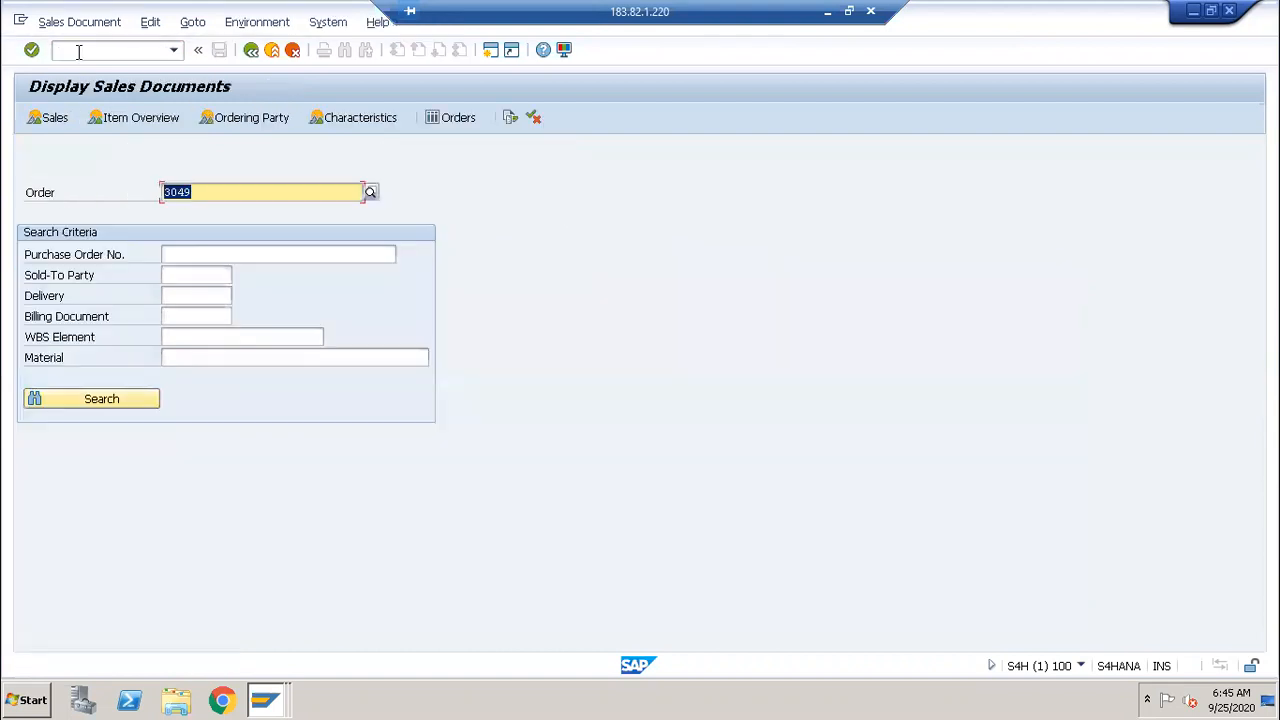
{"action": "key", "text": "Return"}
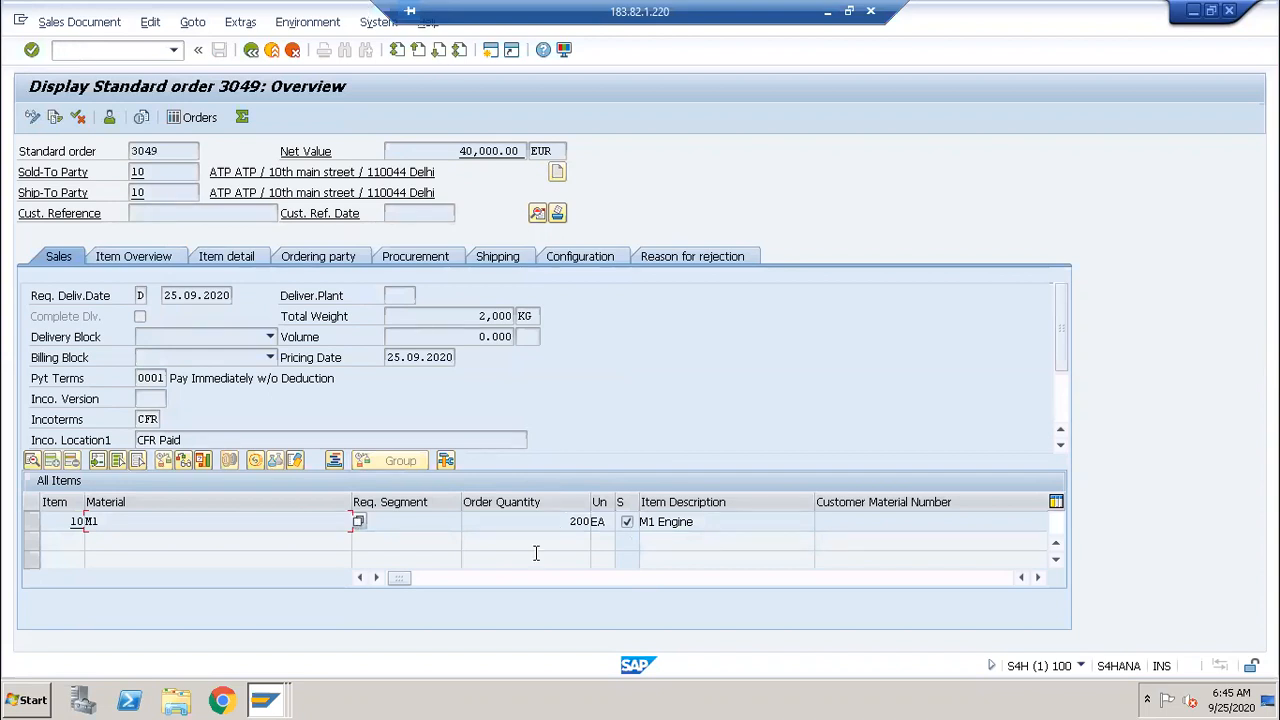
Step: Switch back to the ORDER_HEADER_IN structure editor window
{"action": "left_click", "coordinate": [265, 700]}
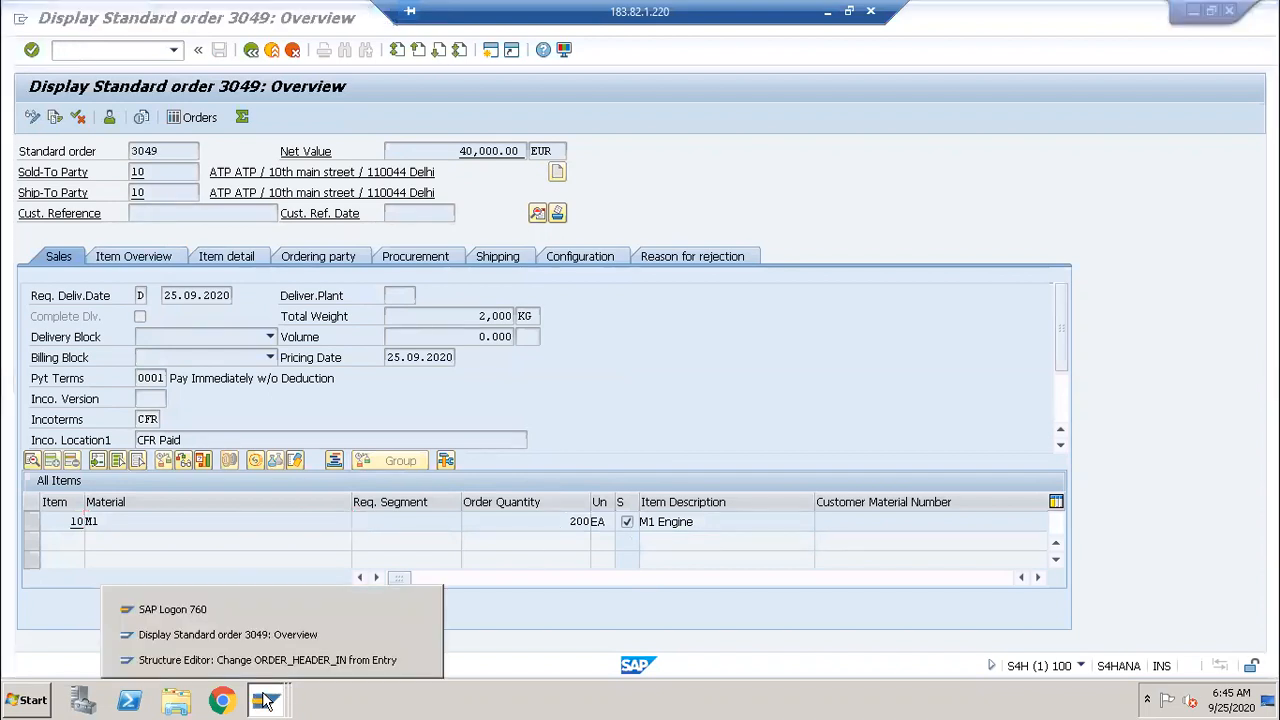
{"action": "left_click", "coordinate": [281, 637]}
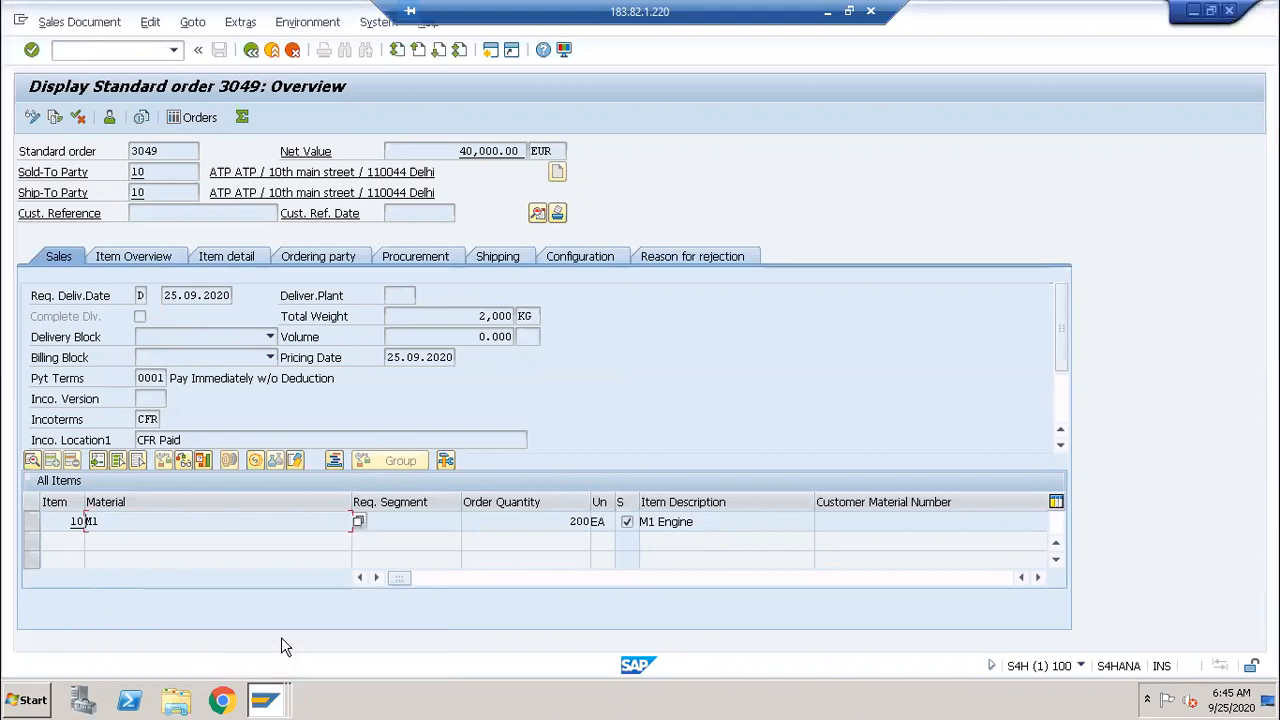
{"action": "left_click", "coordinate": [261, 702]}
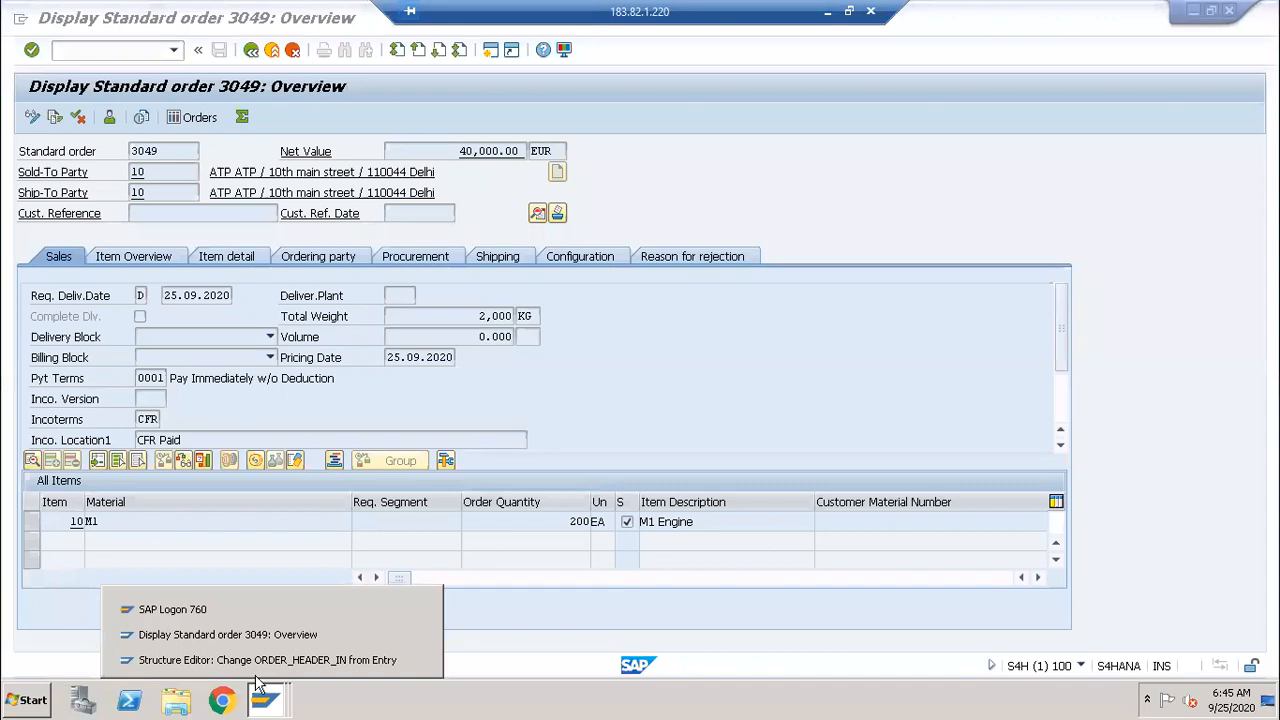
{"action": "left_click", "coordinate": [257, 660]}
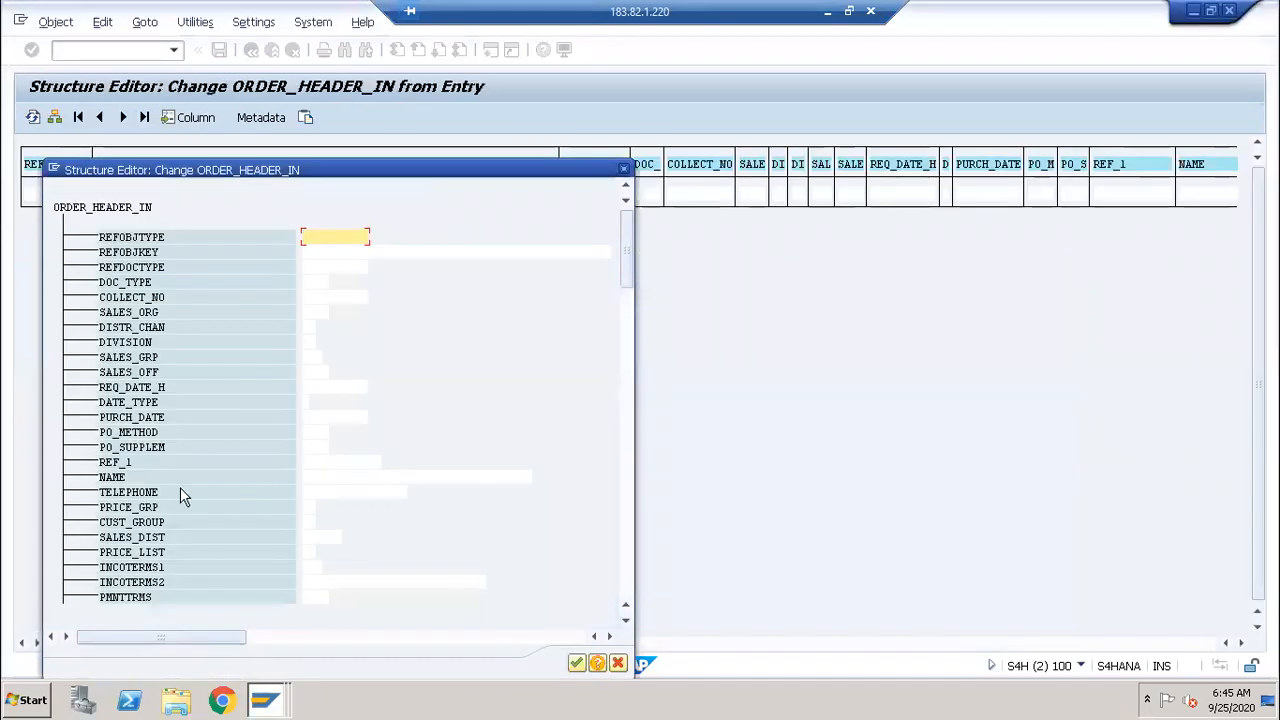
Step: Reopen ORDER_HEADER_IN from the test screen as a single-entry field list
{"action": "left_click", "coordinate": [622, 168]}
{"action": "left_click", "coordinate": [251, 51]}
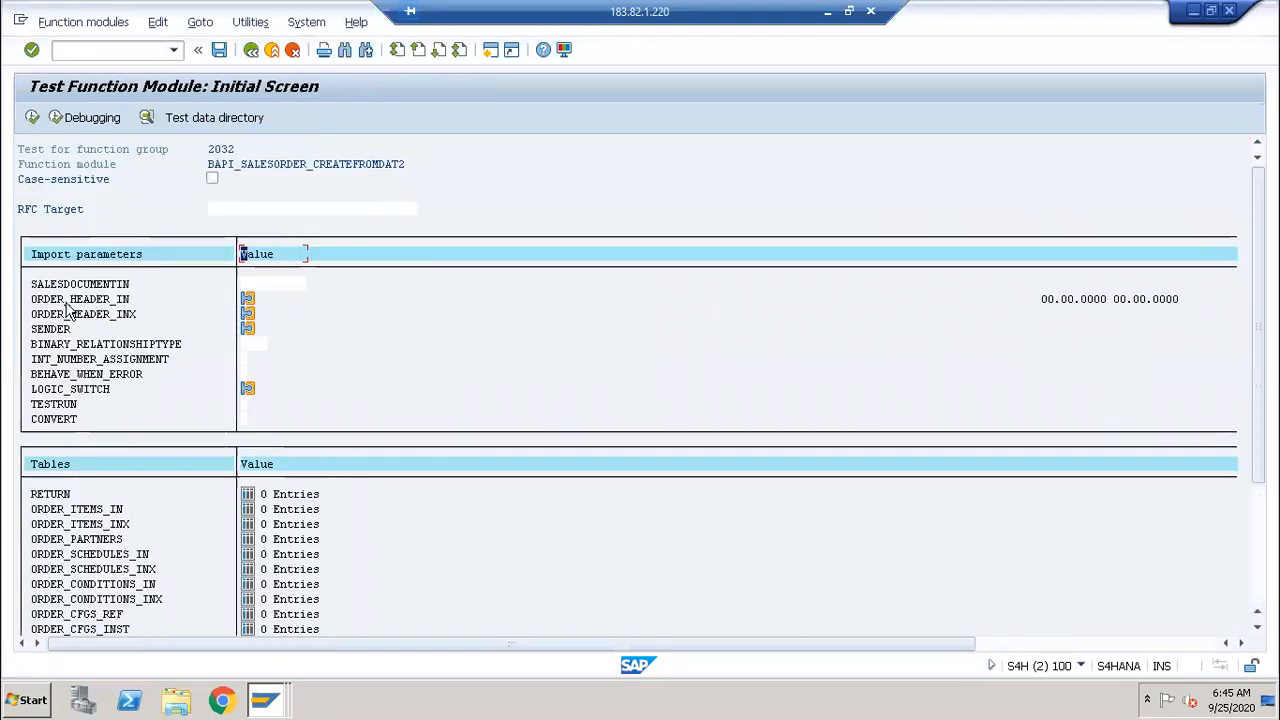
{"action": "left_click", "coordinate": [248, 300]}
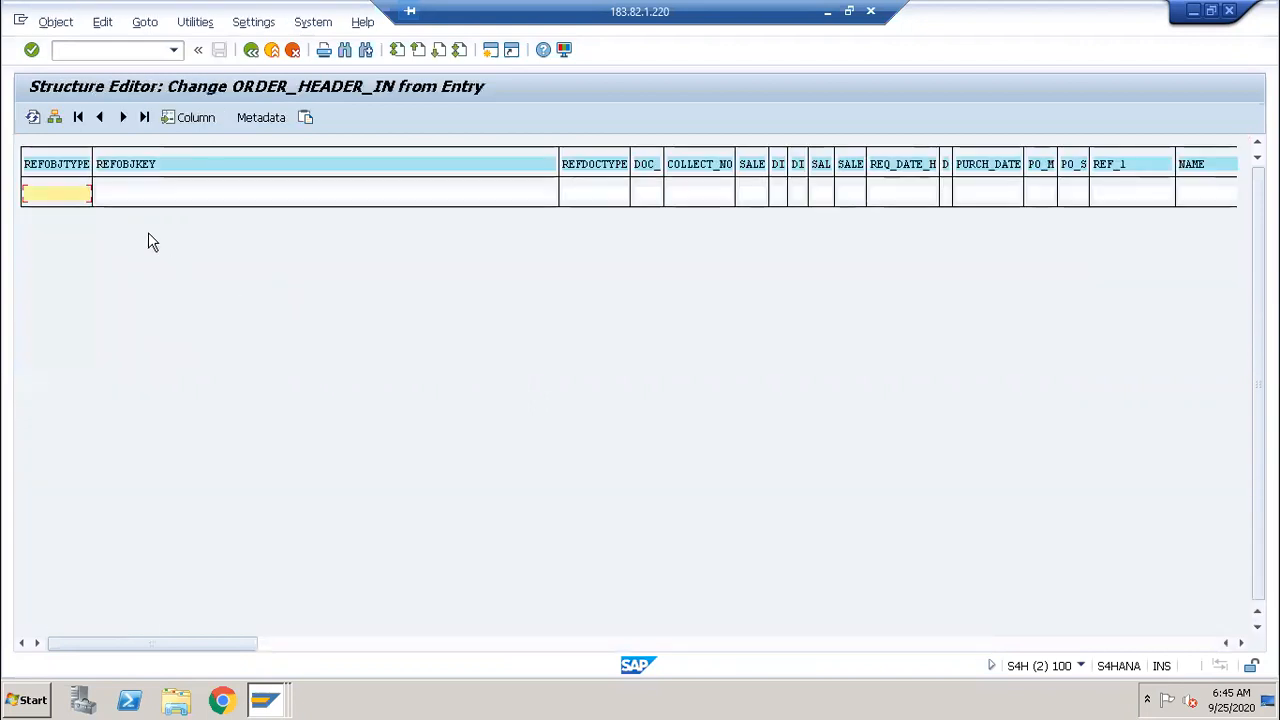
{"action": "left_click", "coordinate": [56, 119]}
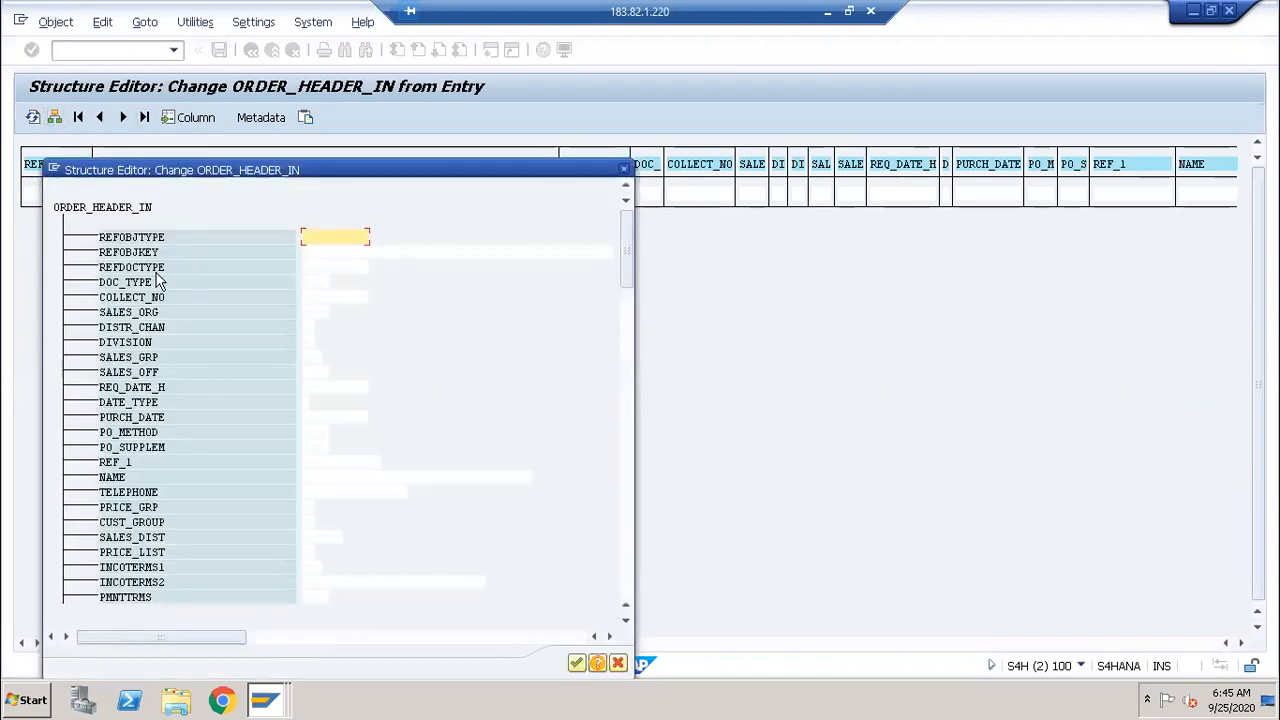
Step: Enter DOC_TYPE OR1, SALES_ORG 0001, DISTR_CHAN 01 and DIVISION 01, then confirm
{"action": "left_click", "coordinate": [313, 282]}
{"action": "type", "text": "OR"}
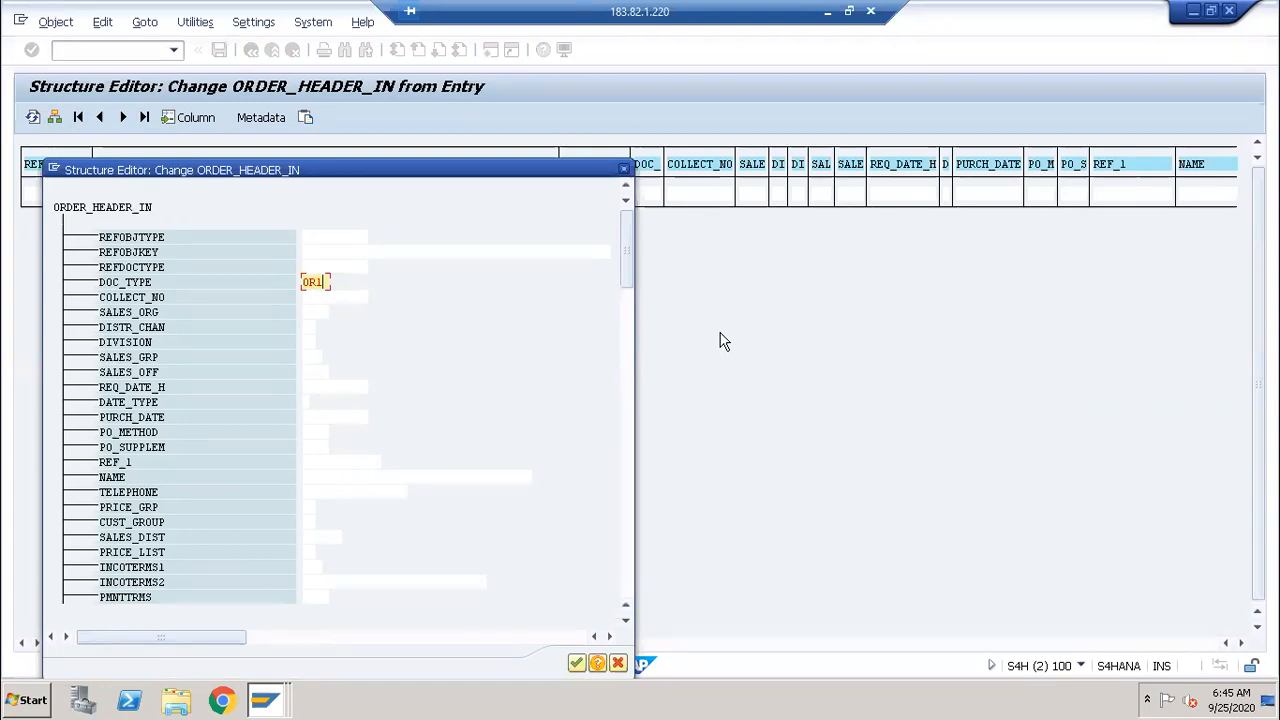
{"action": "left_click", "coordinate": [316, 313]}
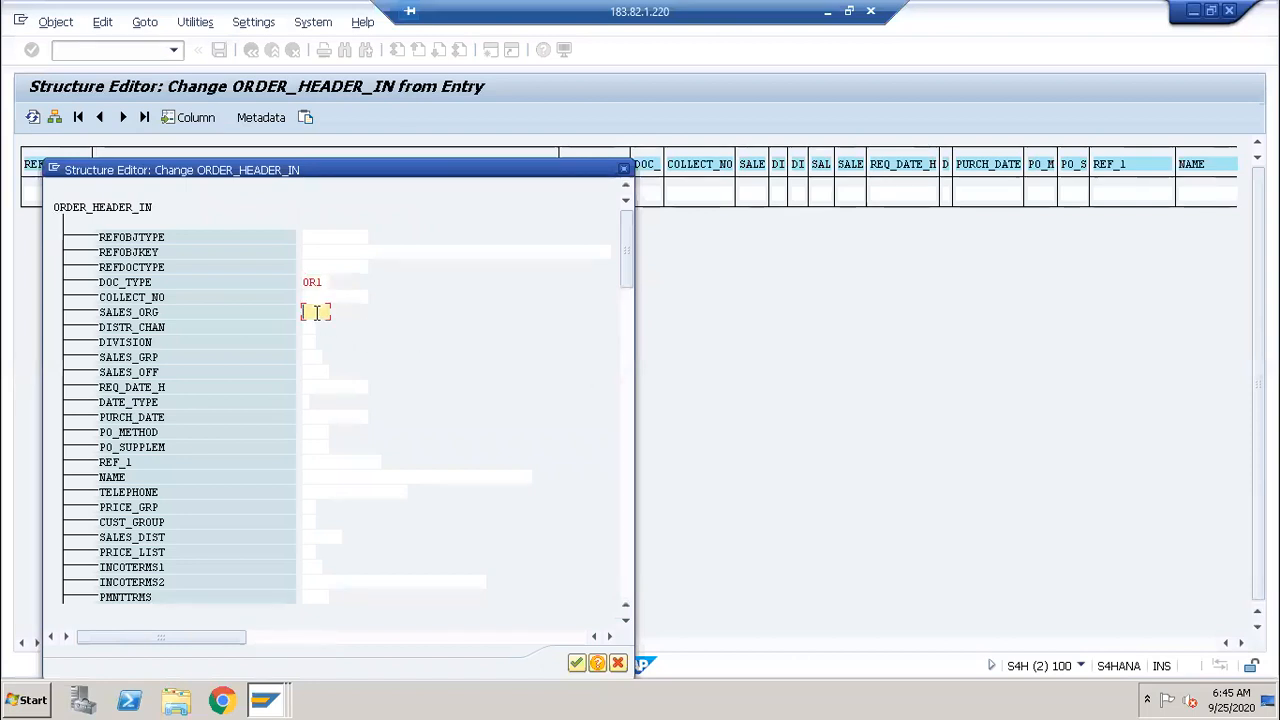
{"action": "type", "text": "0001"}
{"action": "left_click", "coordinate": [309, 328]}
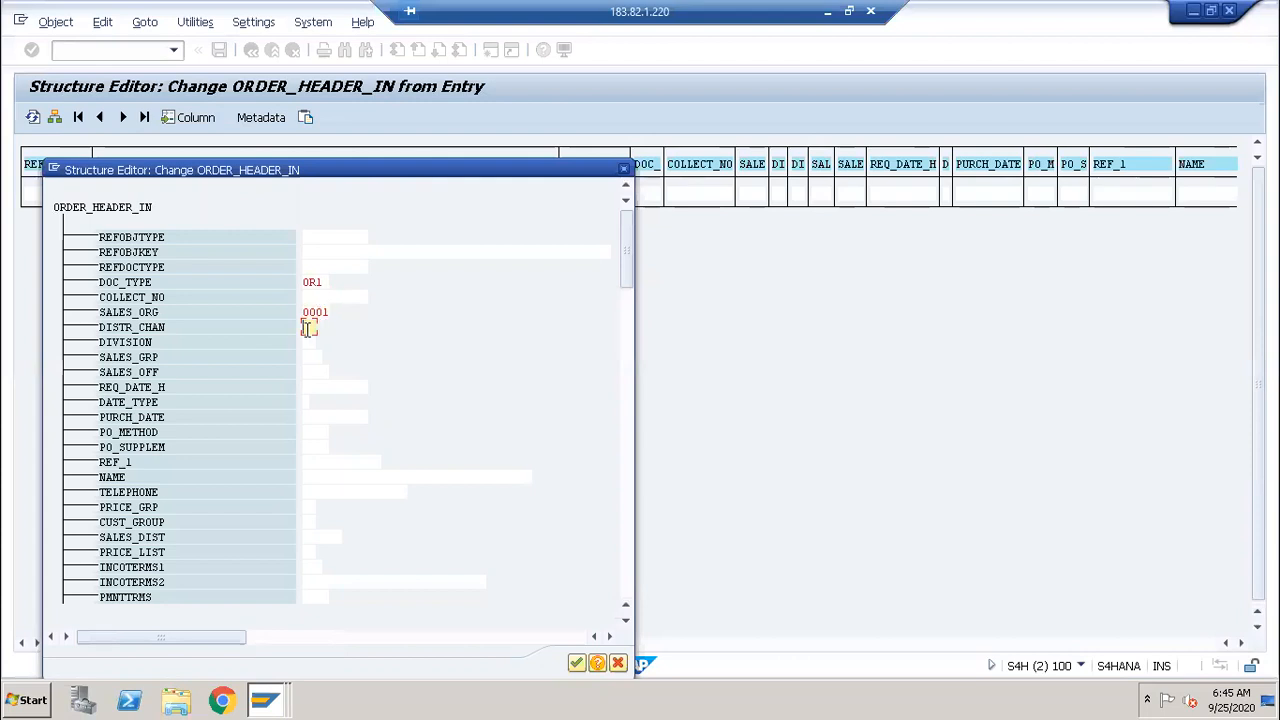
{"action": "type", "text": "01"}
{"action": "left_click", "coordinate": [308, 342]}
{"action": "type", "text": "01"}
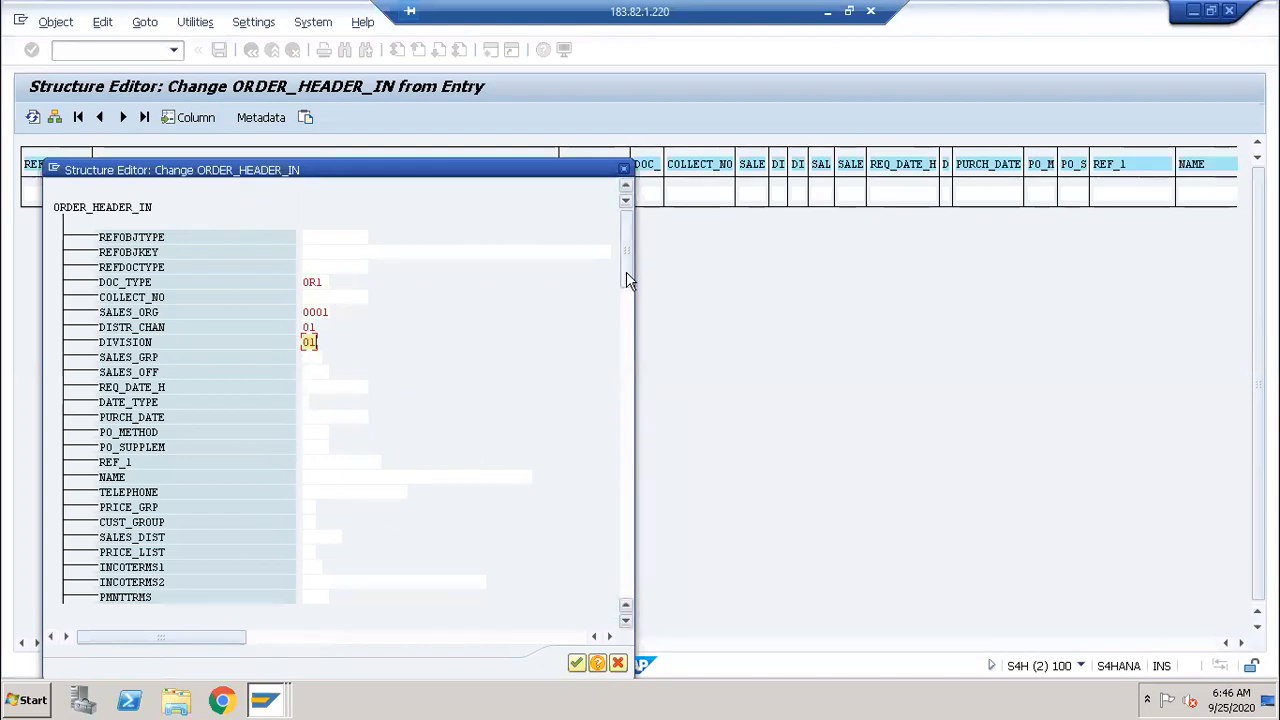
{"action": "left_click_drag", "start_coordinate": [628, 280], "coordinate": [623, 198]}
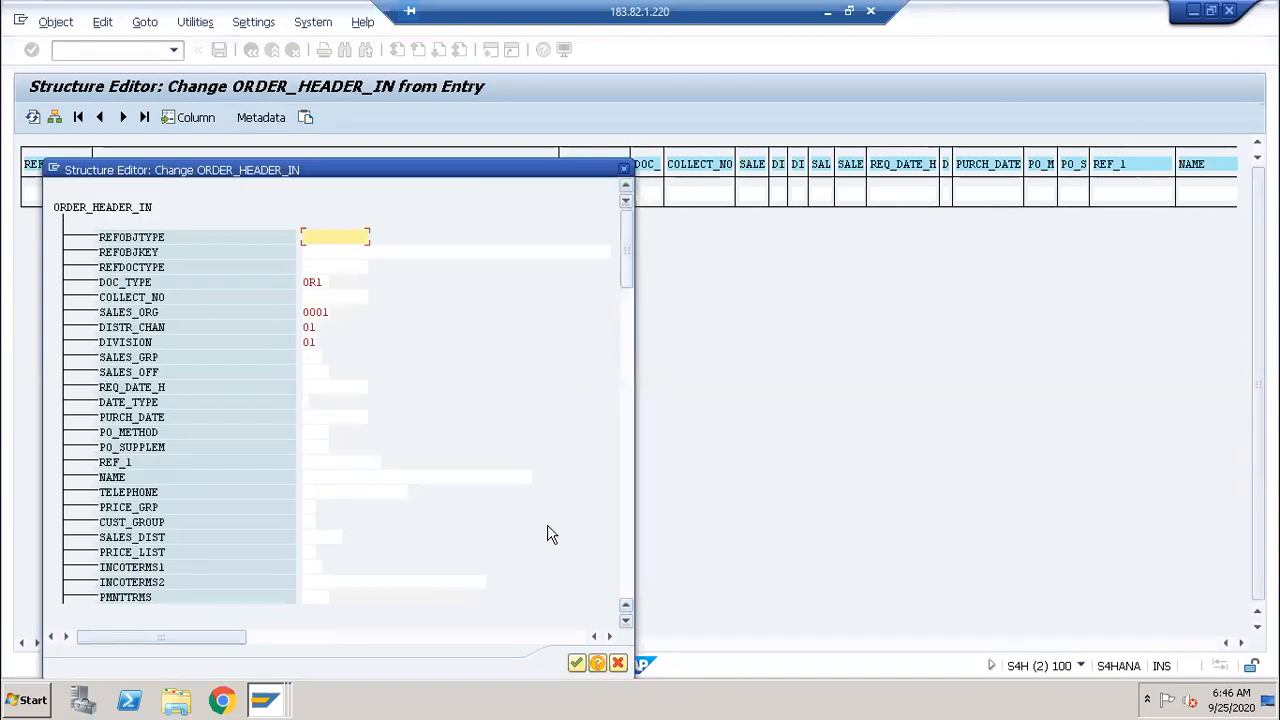
{"action": "left_click", "coordinate": [576, 665]}
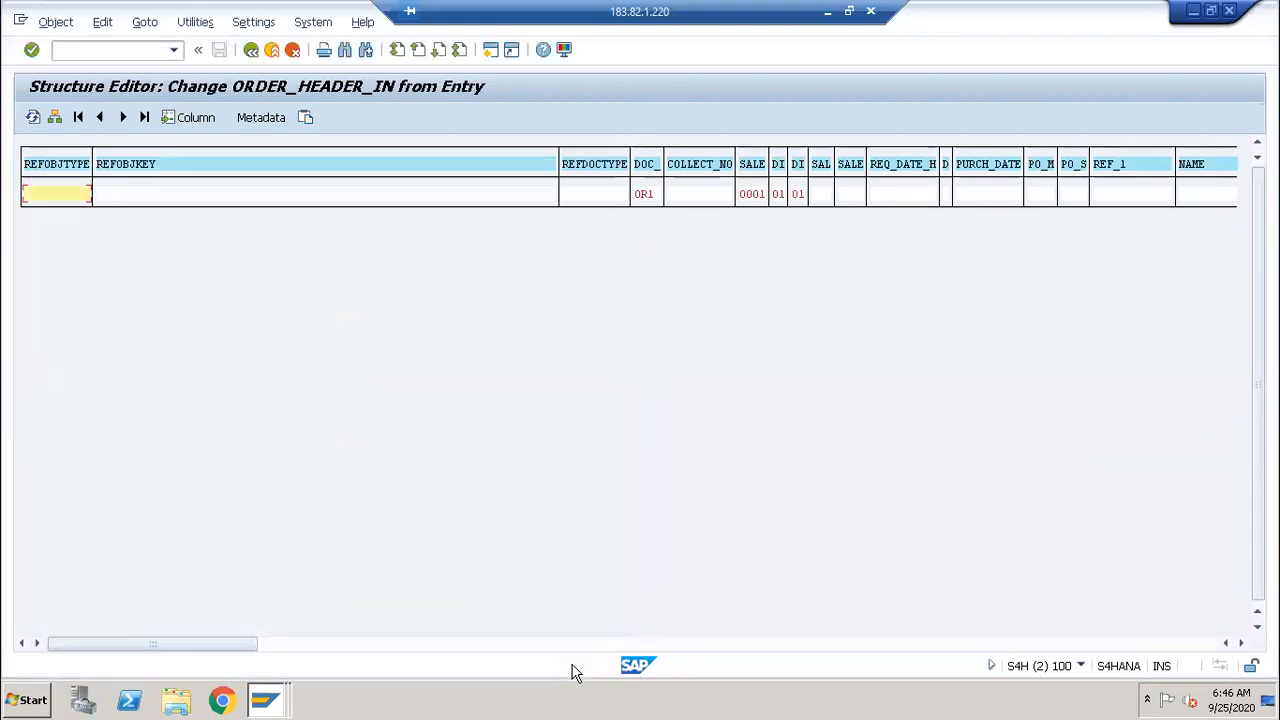
Step: Recheck ORDER_HEADER_IN in single entry, confirm OR1/0001/01/01 unchanged, and return to the test screen
{"action": "left_click", "coordinate": [252, 50]}
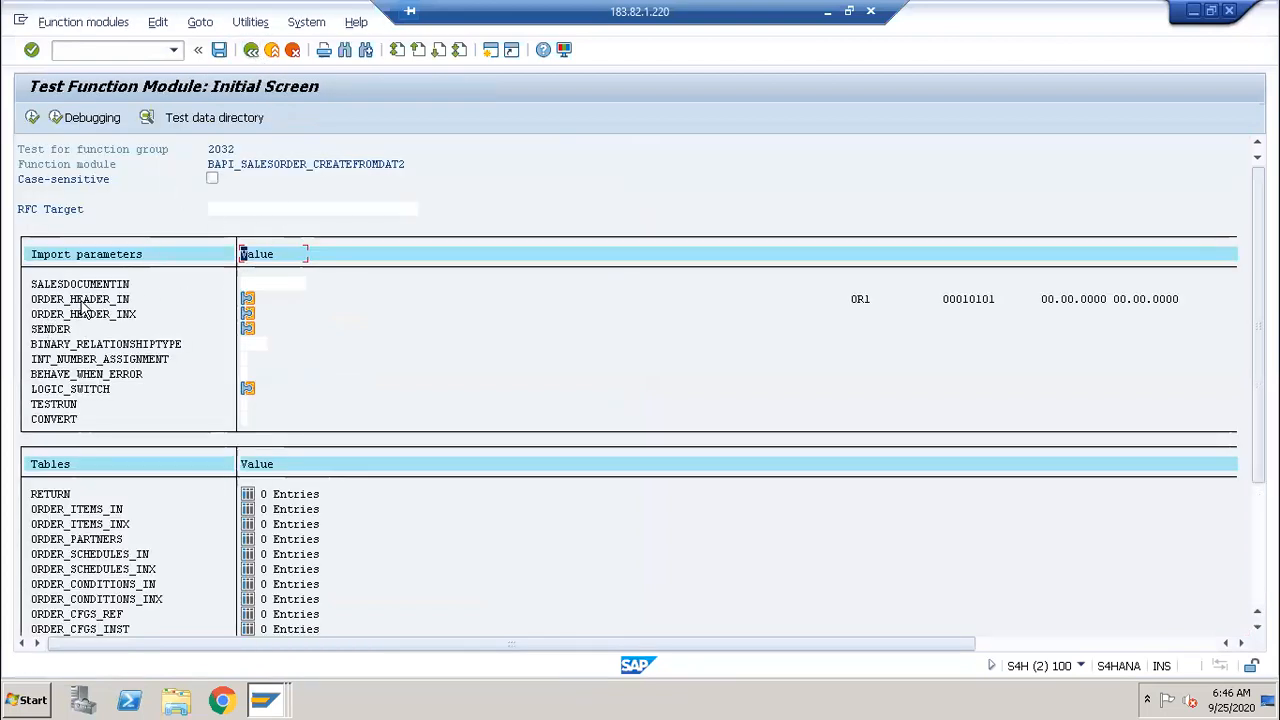
{"action": "left_click", "coordinate": [248, 299]}
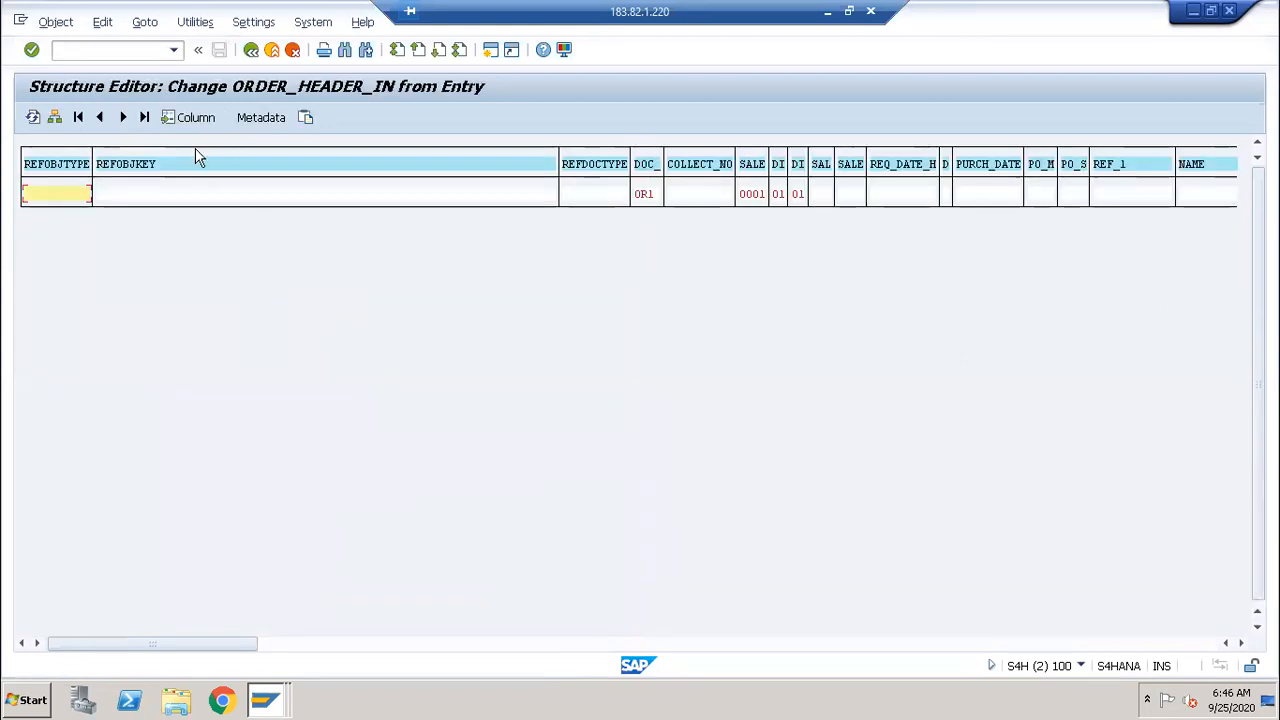
{"action": "left_click", "coordinate": [56, 114]}
{"action": "left_click", "coordinate": [56, 117]}
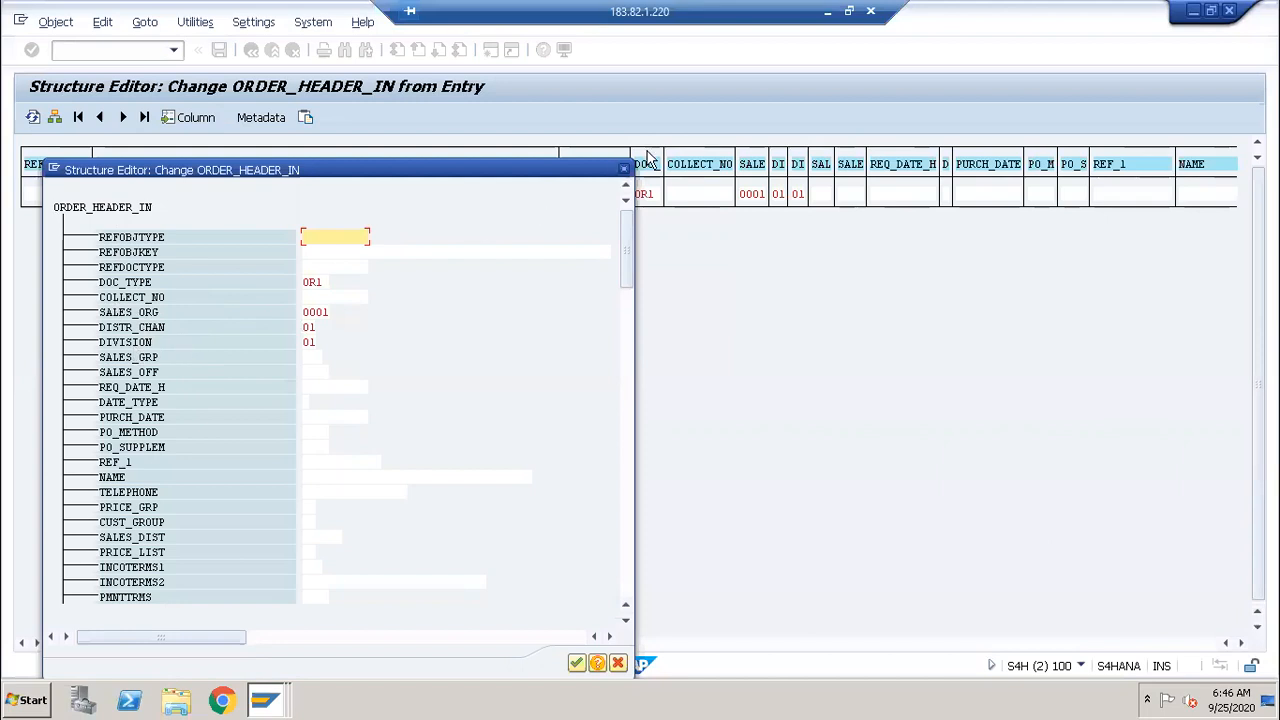
{"action": "left_click", "coordinate": [577, 664]}
{"action": "left_click", "coordinate": [251, 50]}
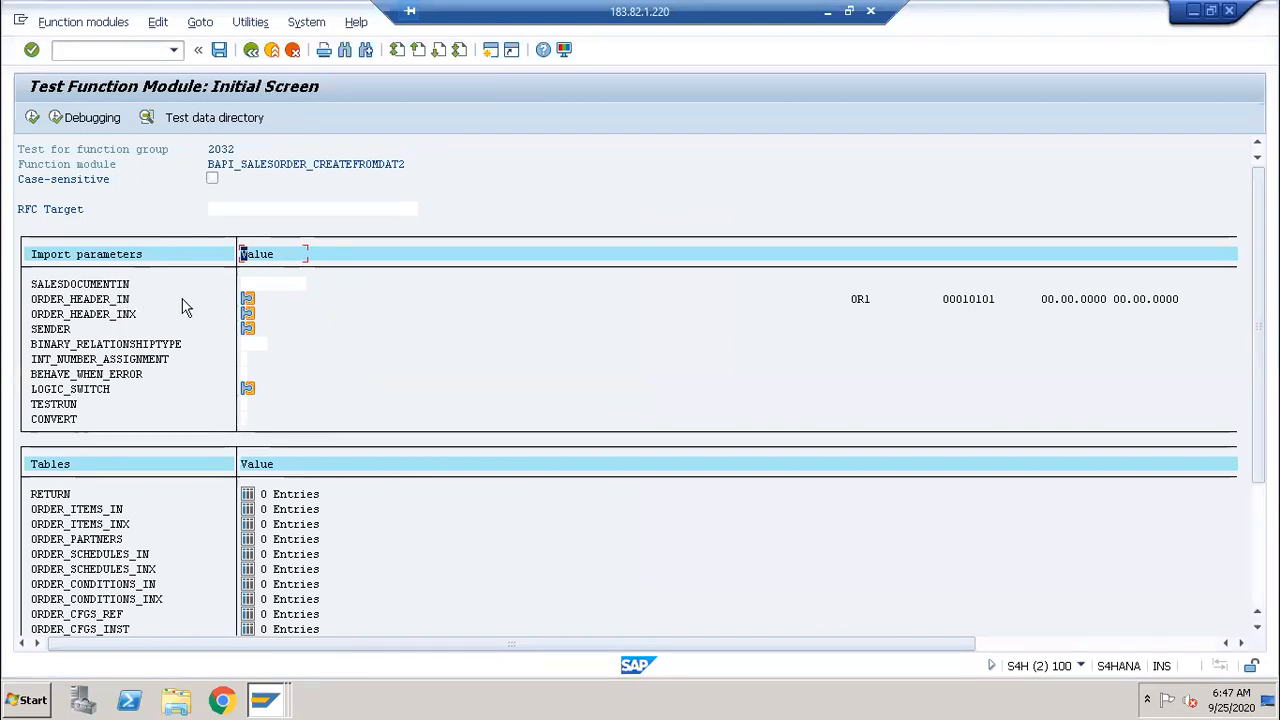
Step: Open ORDER_HEADER_INX as a field list and mark SALES_ORG, DISTR_CHAN and DIVISION with X
{"action": "left_click", "coordinate": [250, 316]}
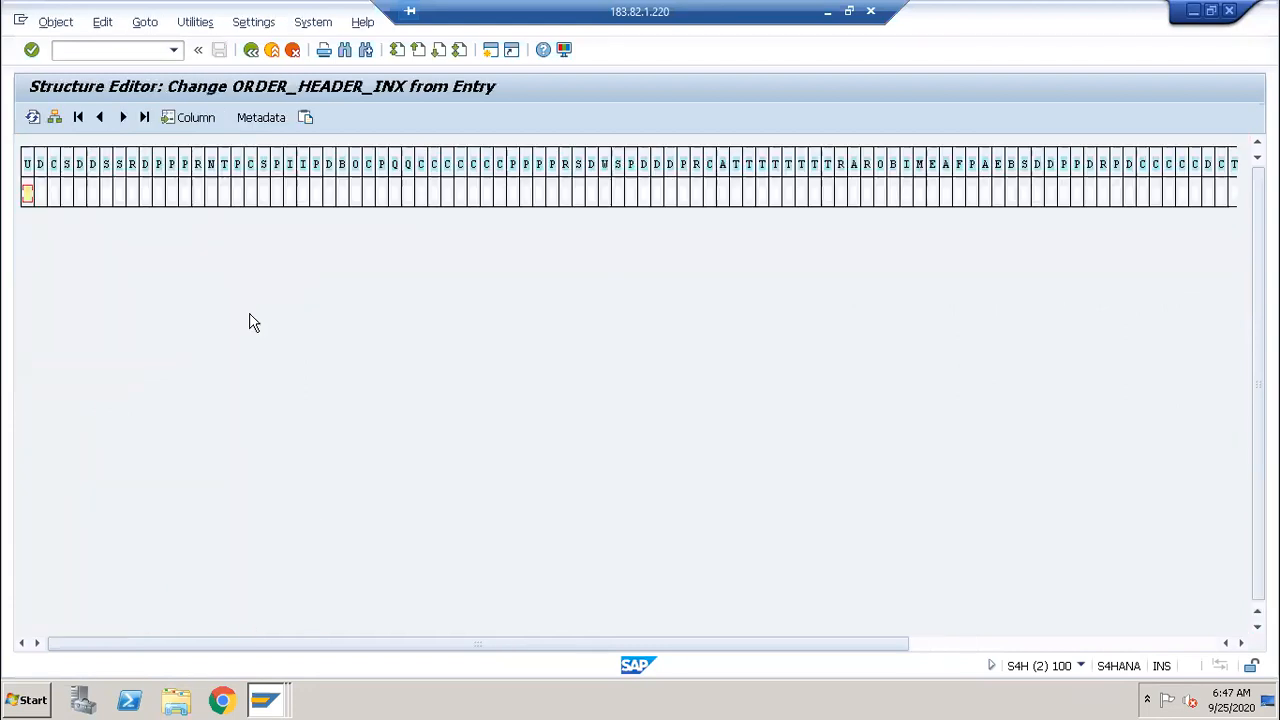
{"action": "left_click", "coordinate": [55, 118]}
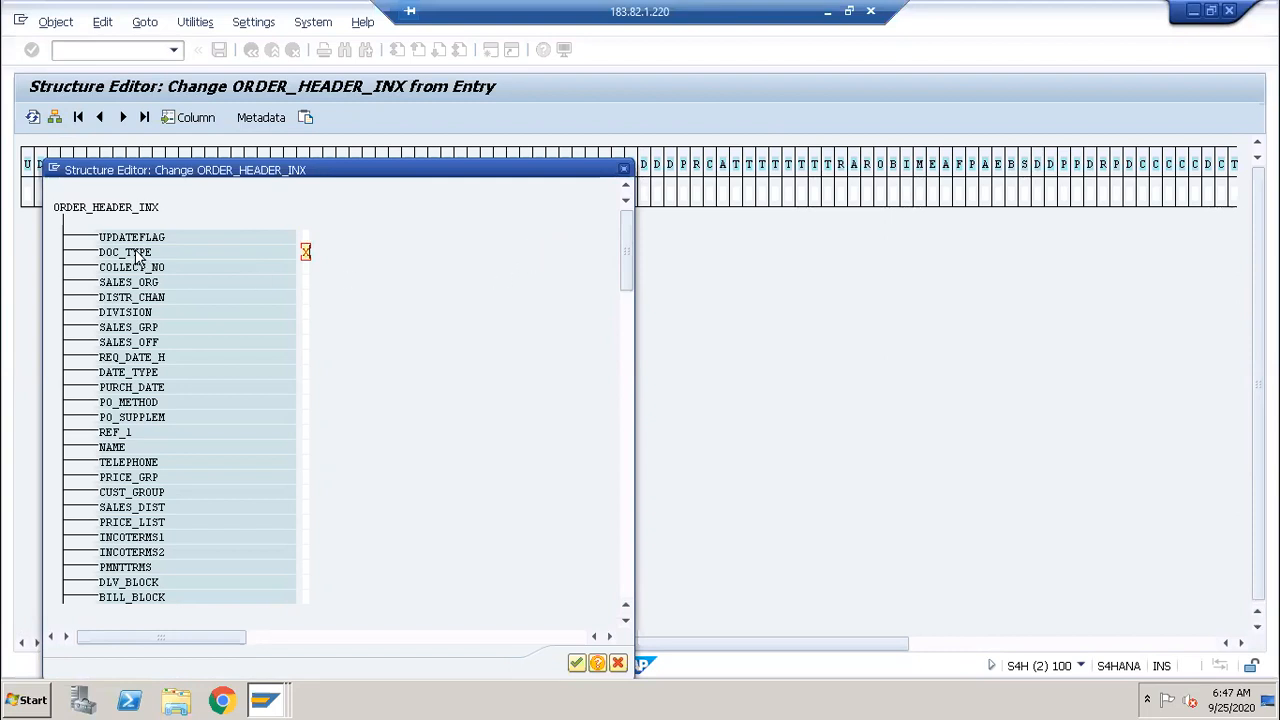
{"action": "left_click", "coordinate": [305, 281]}
{"action": "type", "text": "x"}
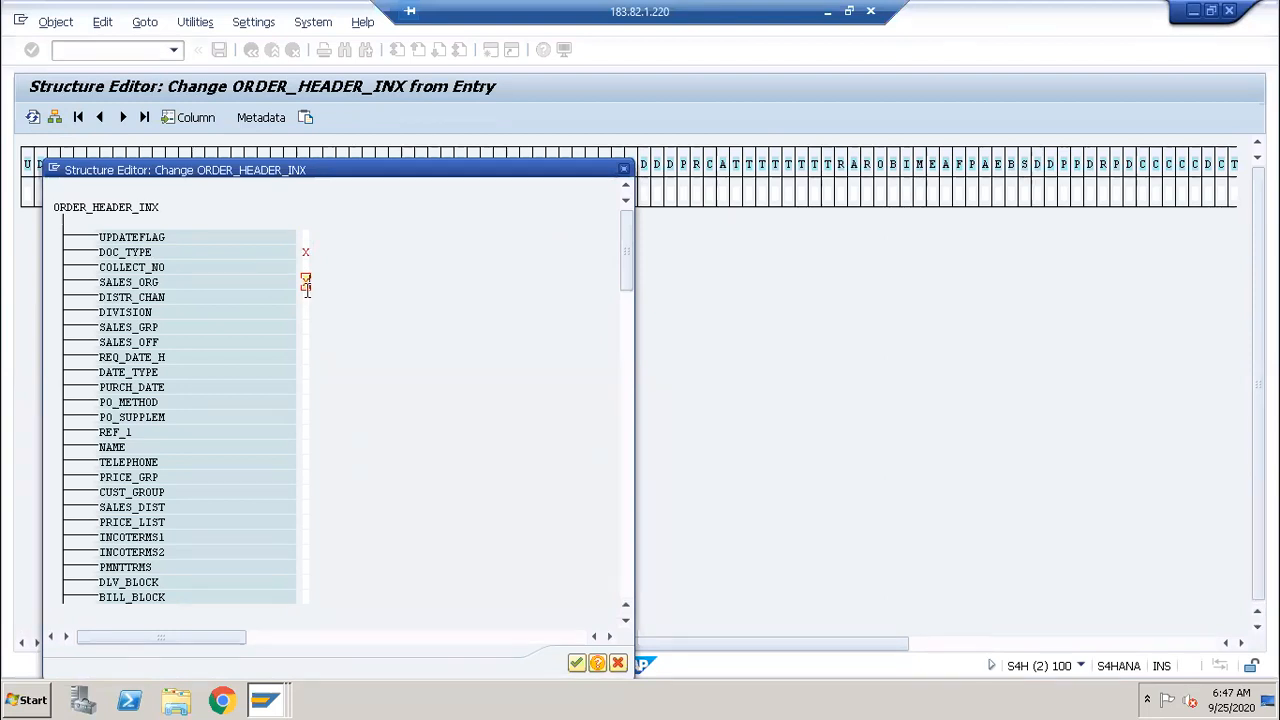
{"action": "left_click", "coordinate": [305, 296]}
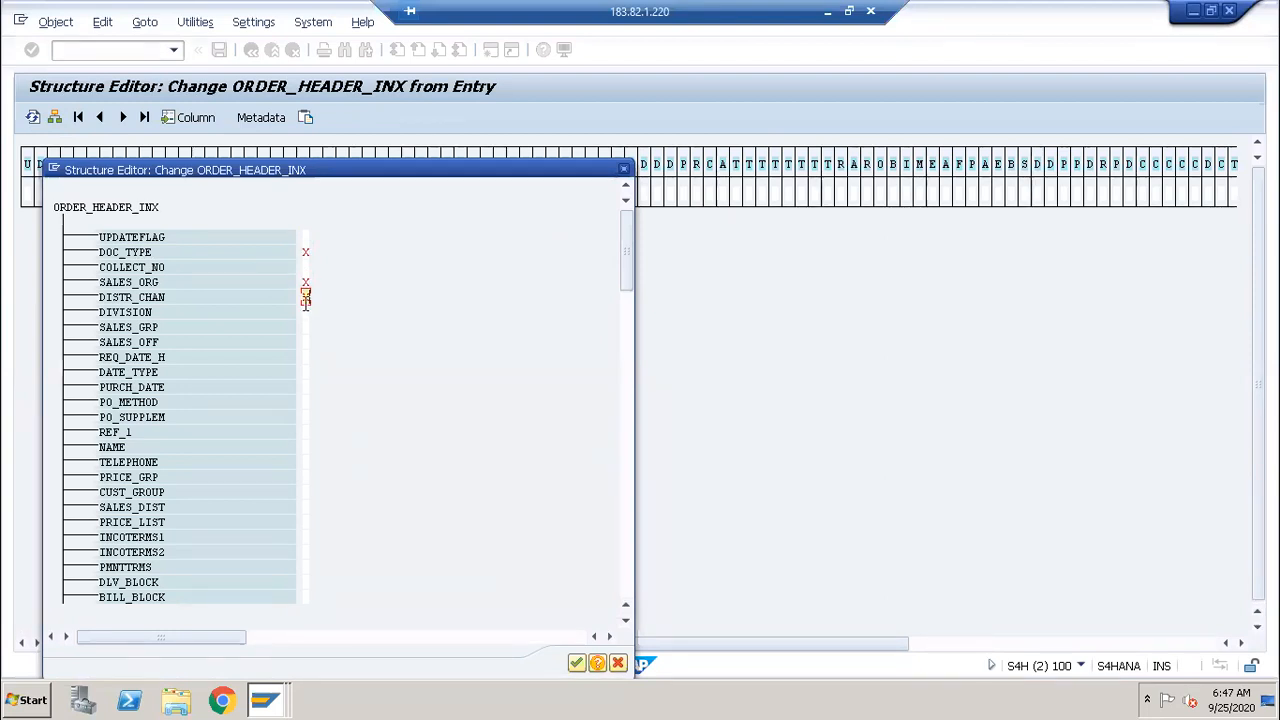
{"action": "type", "text": "x"}
{"action": "left_click", "coordinate": [306, 312]}
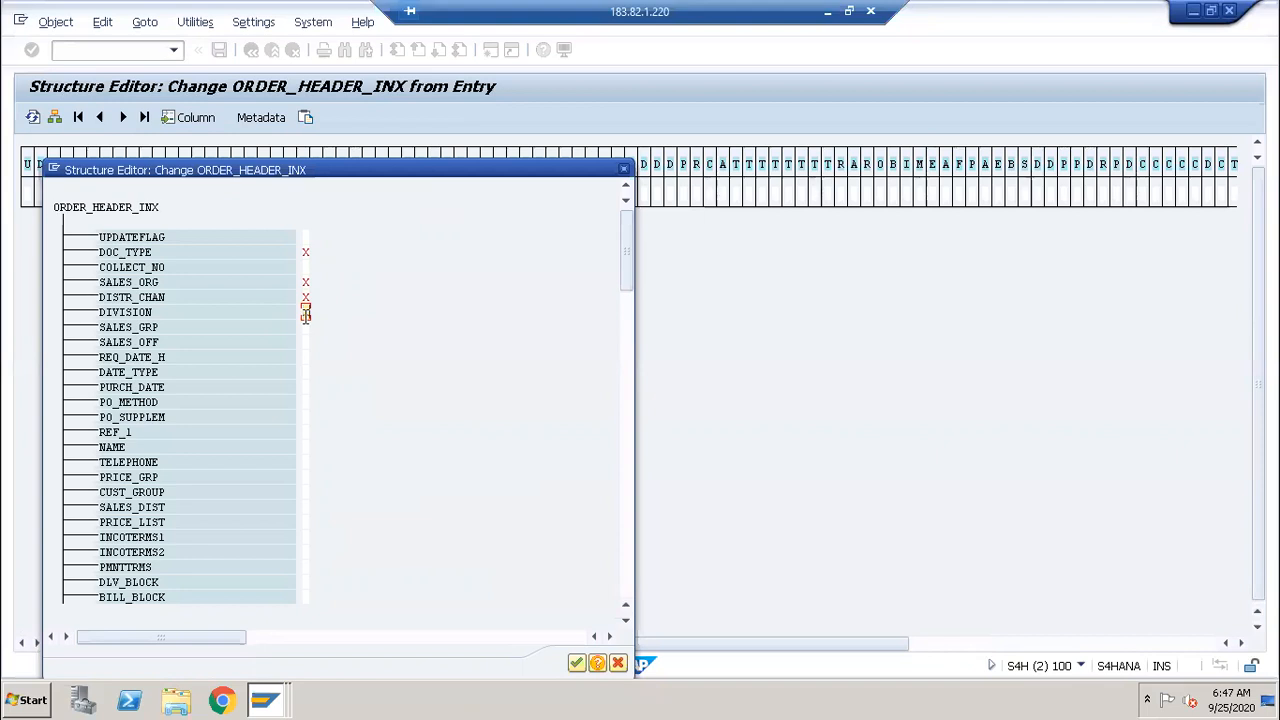
{"action": "type", "text": "x"}
Step: Set UPDATEFLAG to I and apply the flags back on the test screen
{"action": "left_click", "coordinate": [306, 237]}
{"action": "left_click", "coordinate": [306, 237]}
{"action": "left_click", "coordinate": [575, 664]}
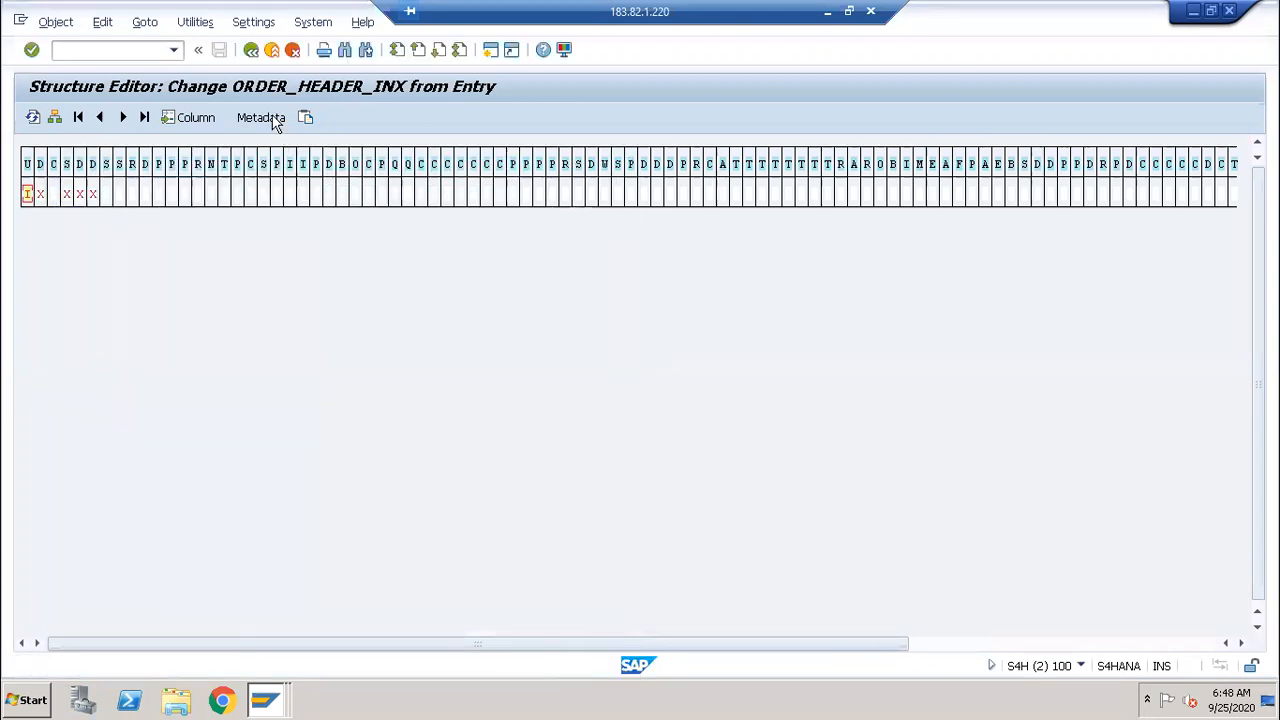
{"action": "left_click", "coordinate": [251, 50]}
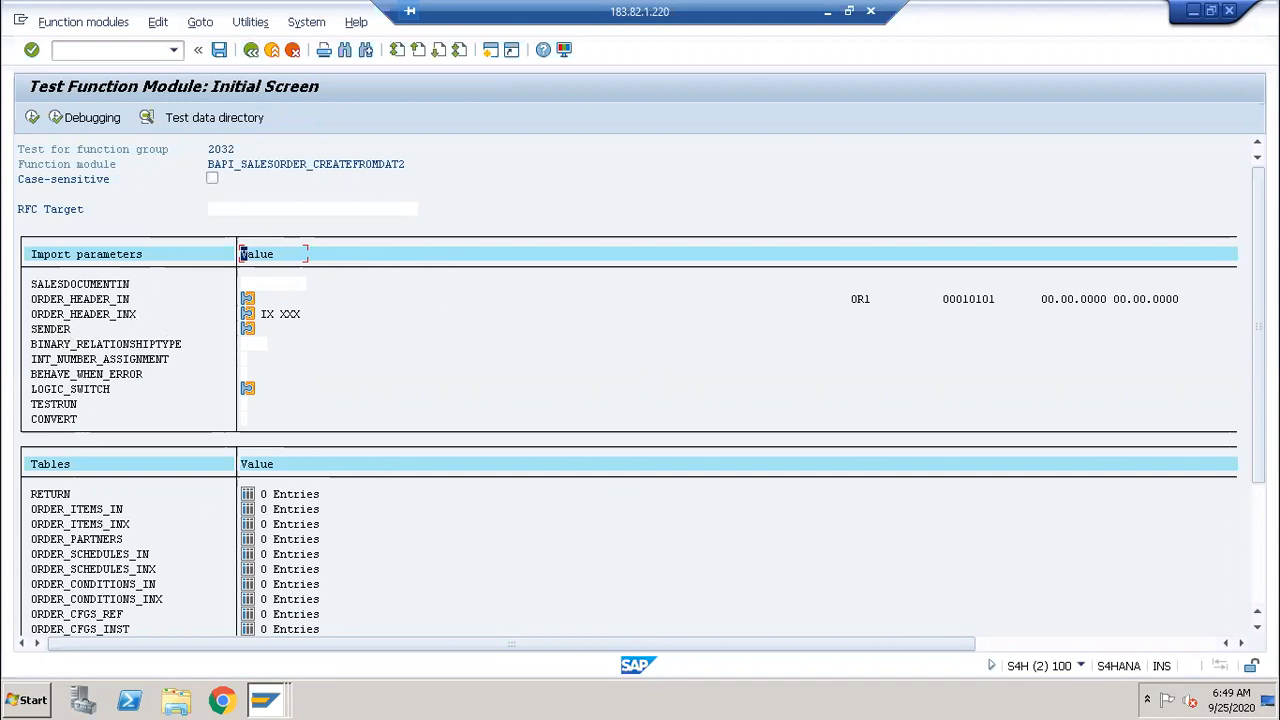
{"action": "left_click_drag", "start_coordinate": [1258, 326], "coordinate": [1258, 434]}
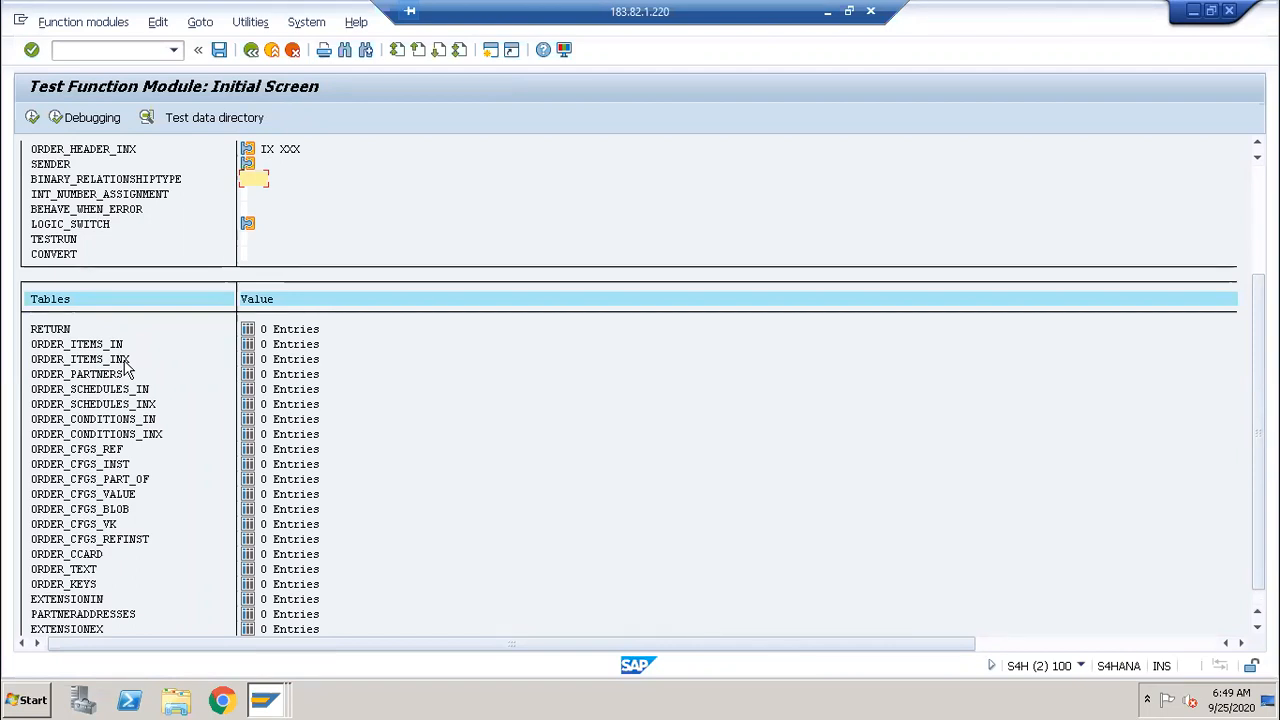
Step: Open ORDER_ITEMS_IN's details view, scroll its columns, and show entry 1 in Single Entry
{"action": "left_click", "coordinate": [246, 346]}
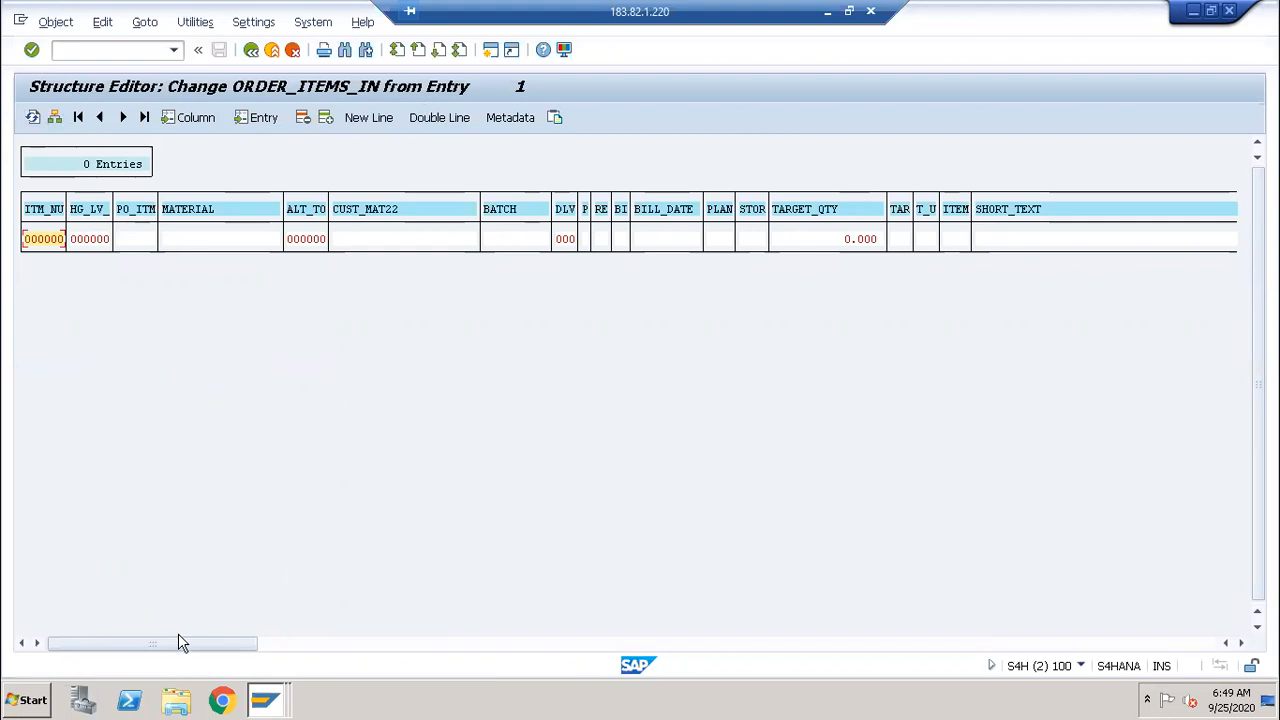
{"action": "left_click_drag", "start_coordinate": [255, 667], "coordinate": [366, 643]}
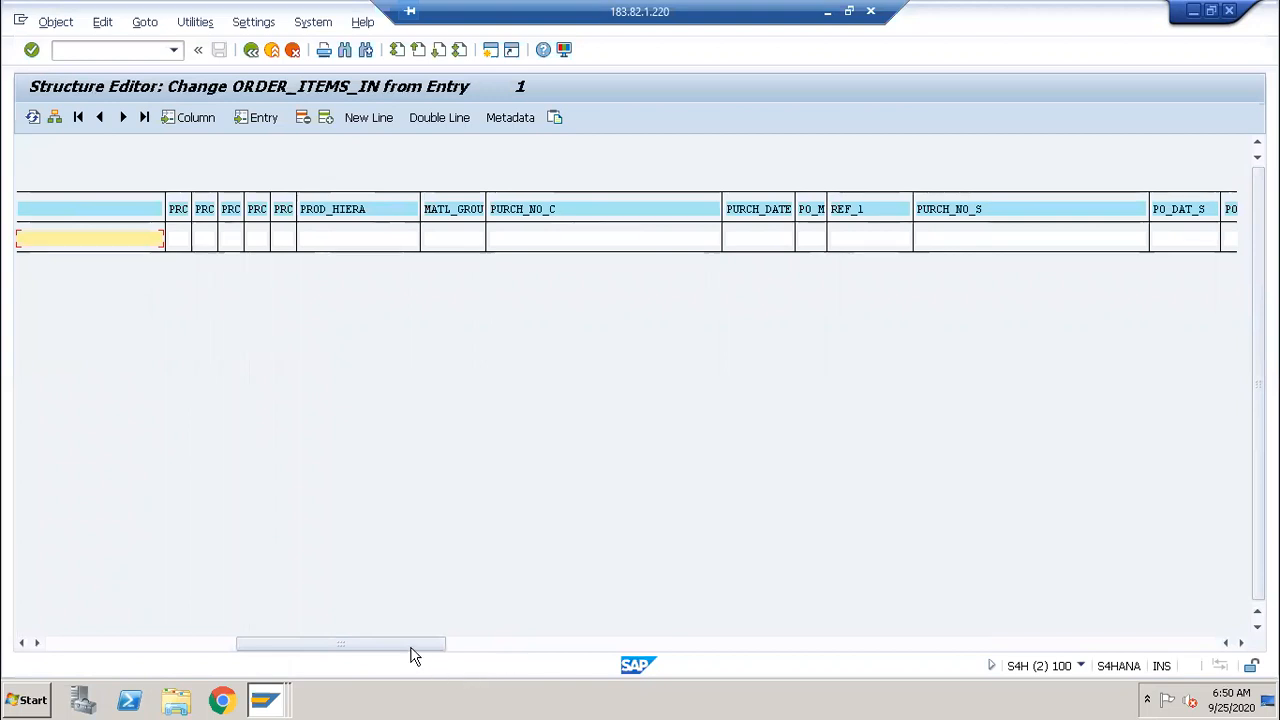
{"action": "left_click", "coordinate": [574, 645]}
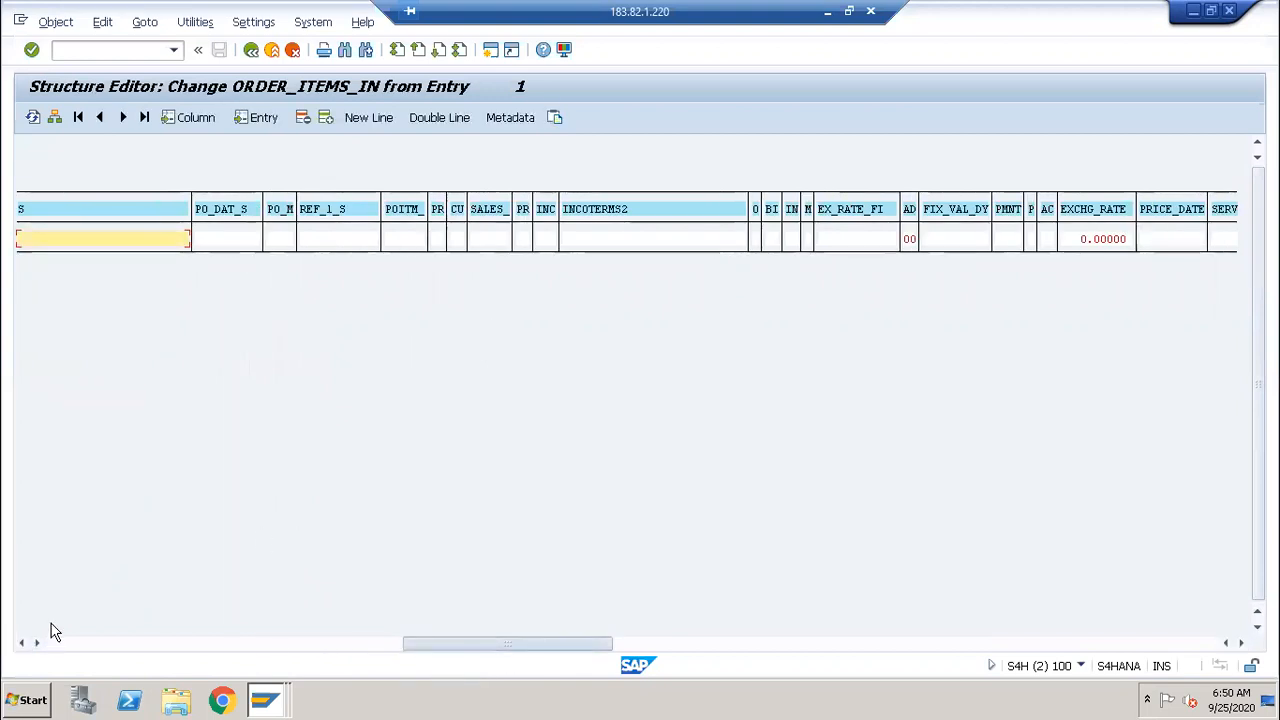
{"action": "left_click_drag", "start_coordinate": [55, 632], "coordinate": [41, 622]}
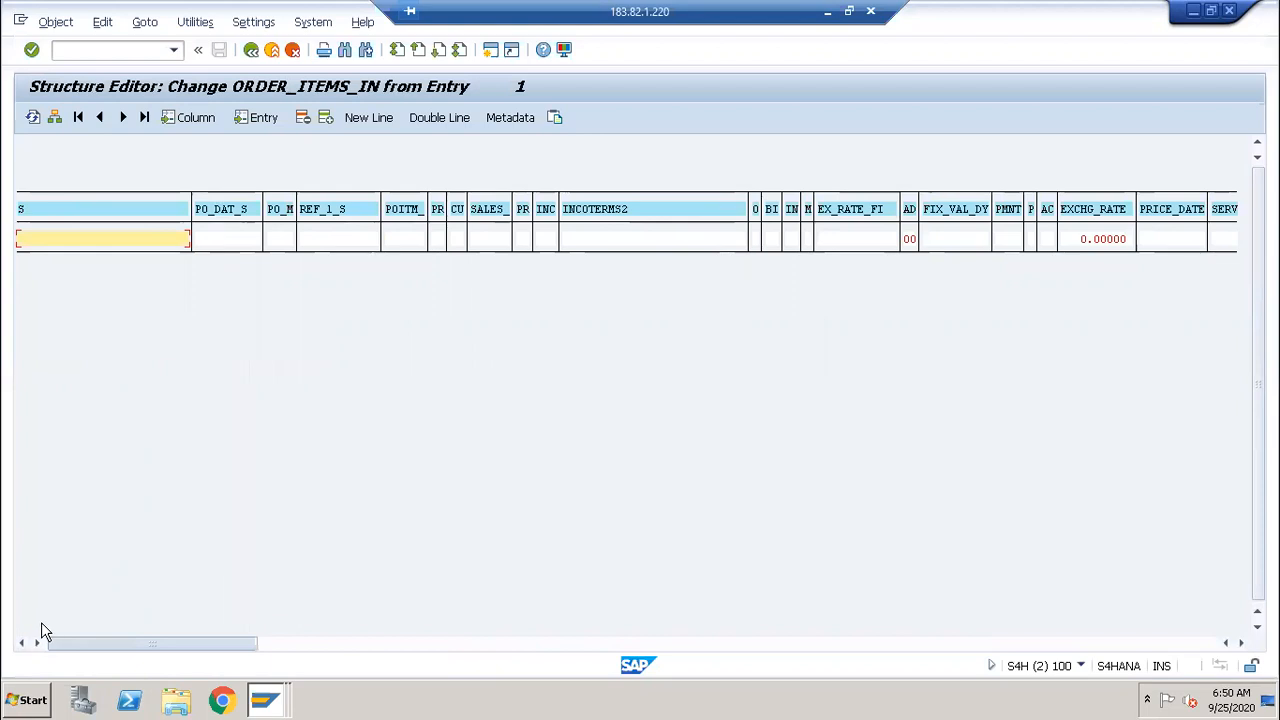
{"action": "left_click", "coordinate": [56, 121]}
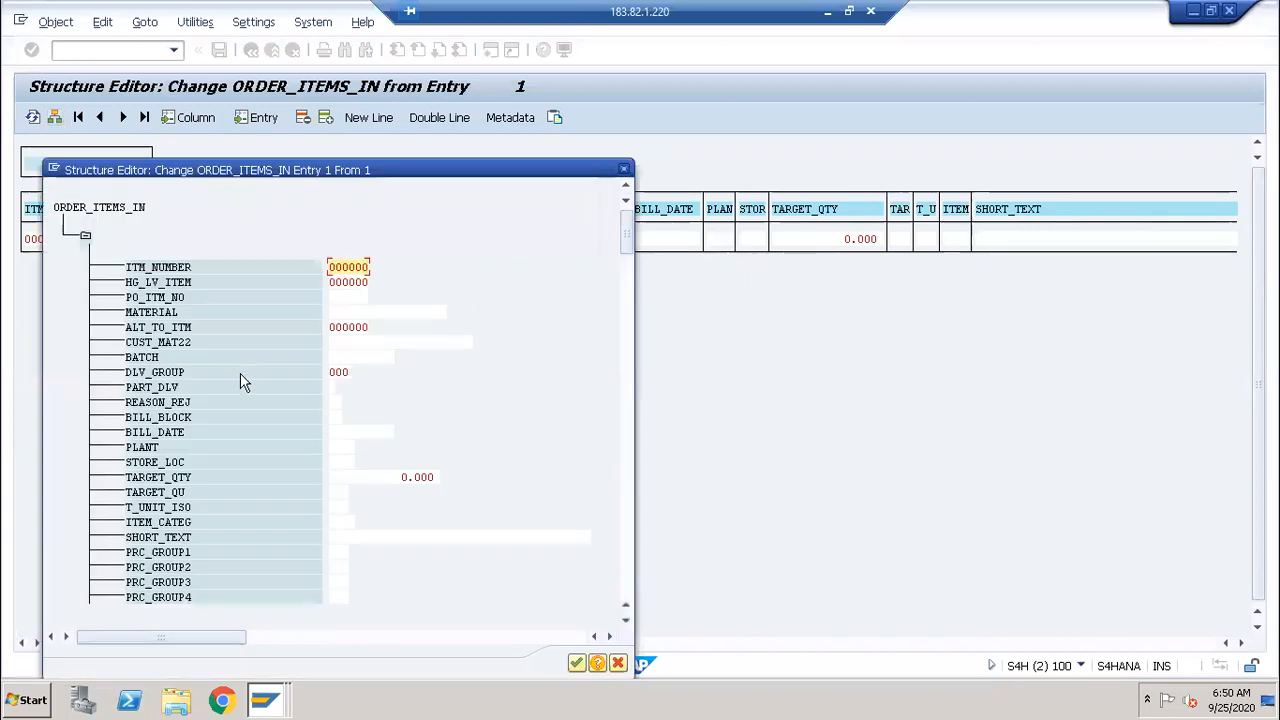
Step: Enter item number 10 in ITM_NUMBER after checking order 3049
{"action": "left_click_drag", "start_coordinate": [356, 166], "coordinate": [354, 108]}
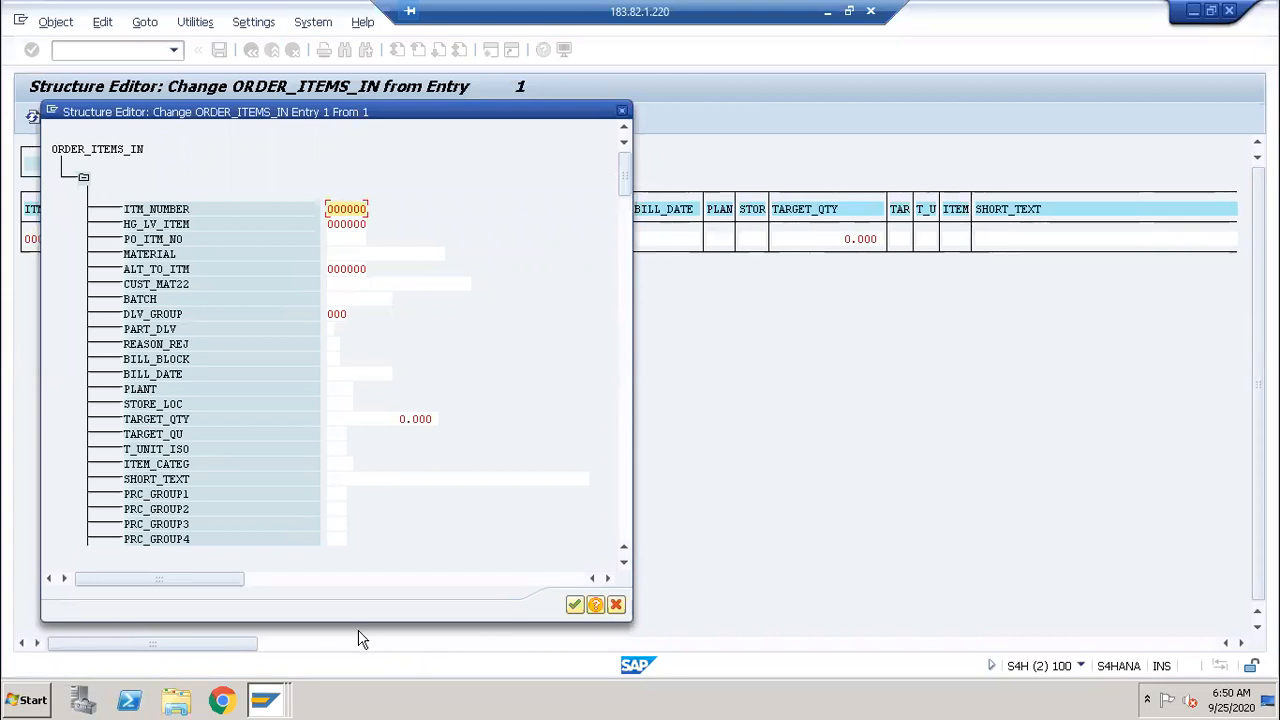
{"action": "left_click", "coordinate": [262, 704]}
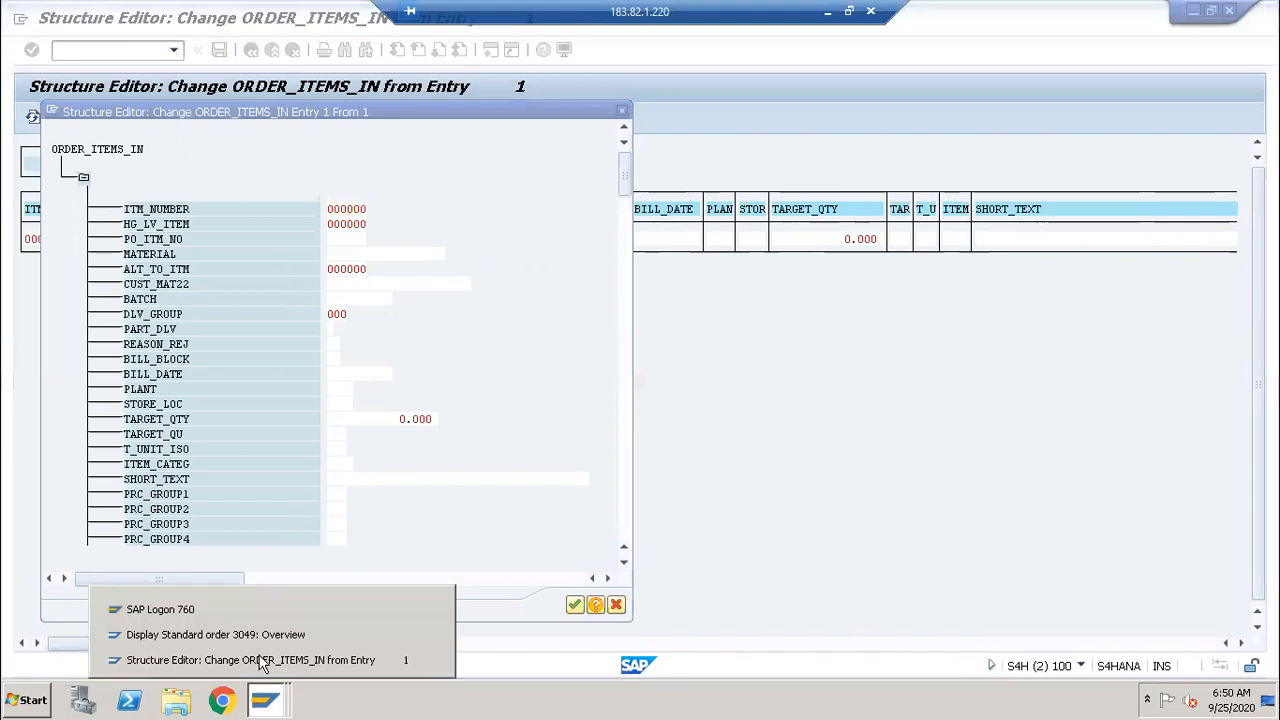
{"action": "left_click", "coordinate": [258, 644]}
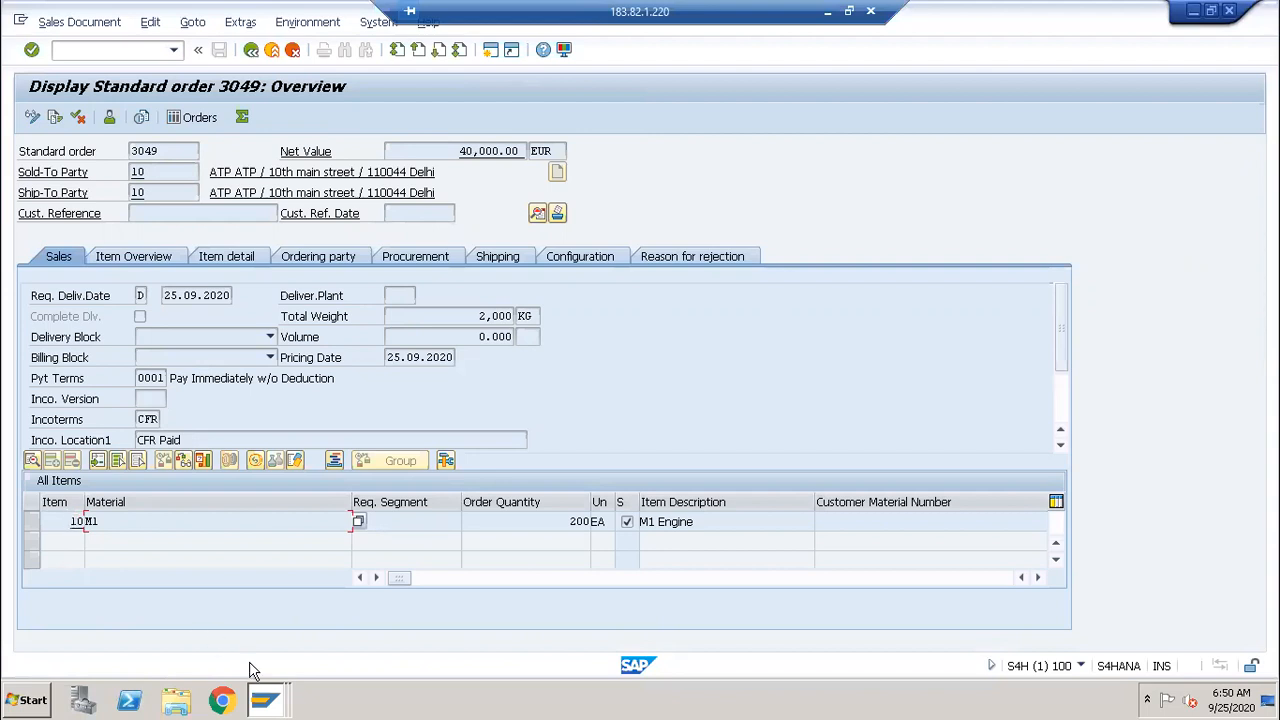
{"action": "mouse_move", "coordinate": [265, 700]}
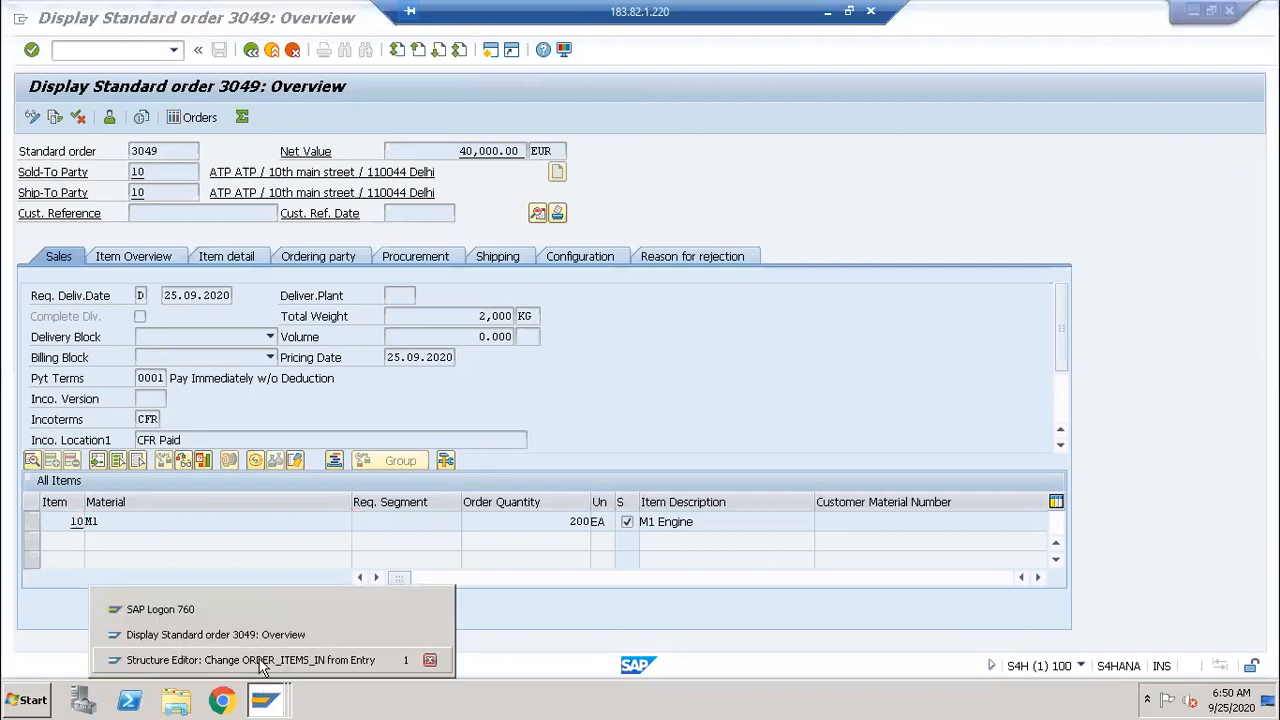
{"action": "left_click", "coordinate": [258, 661]}
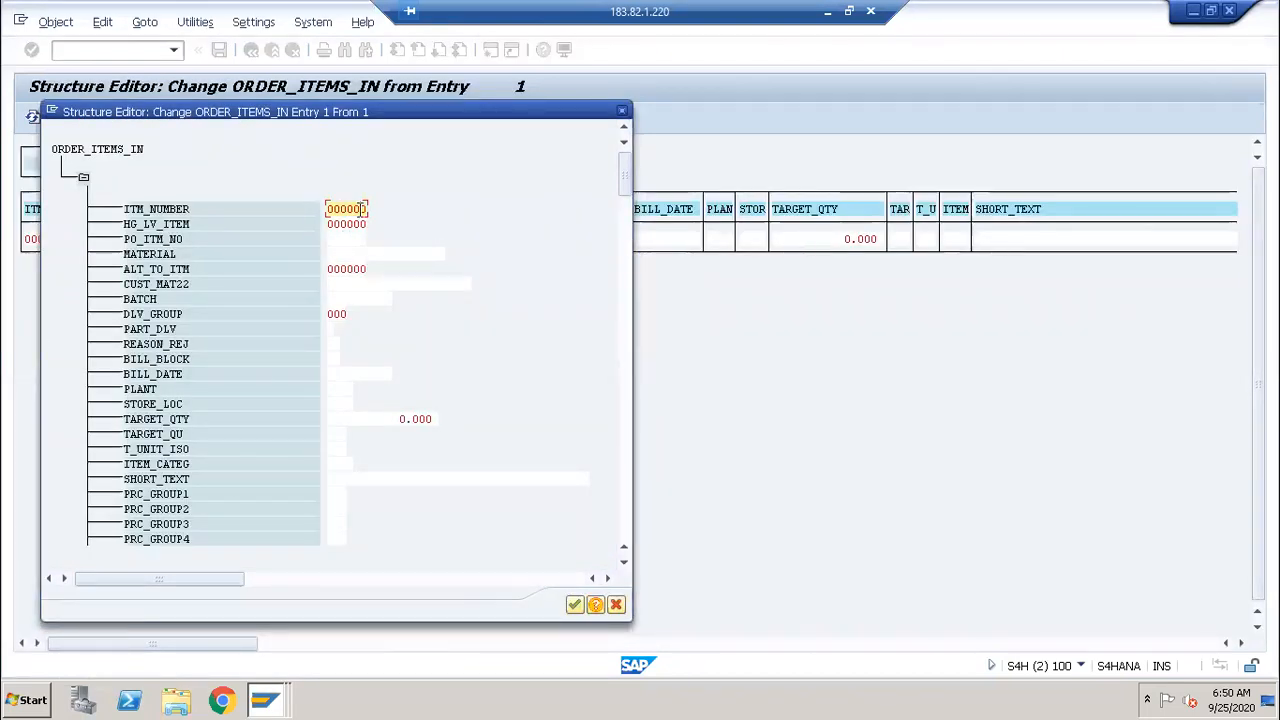
{"action": "type", "text": "1"}
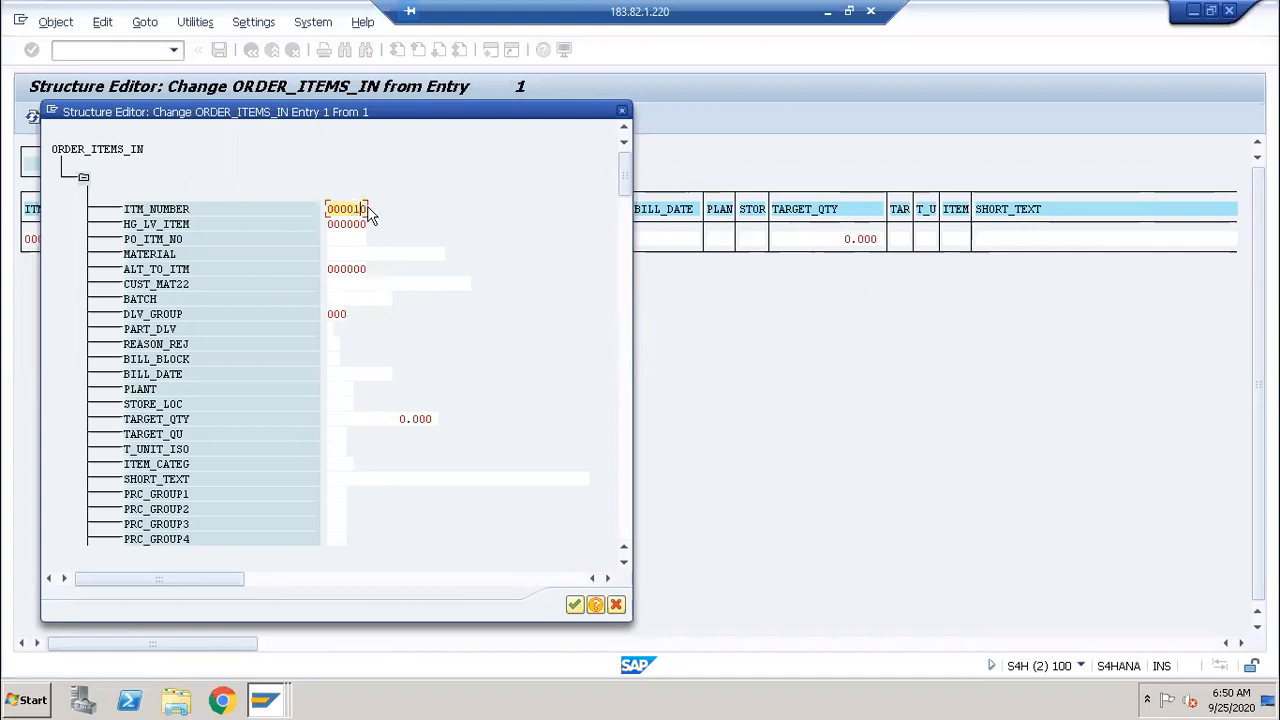
Step: Fill MATERIAL with M1, as used in order 3049
{"action": "left_click", "coordinate": [344, 256]}
{"action": "key", "text": "alt+Tab"}
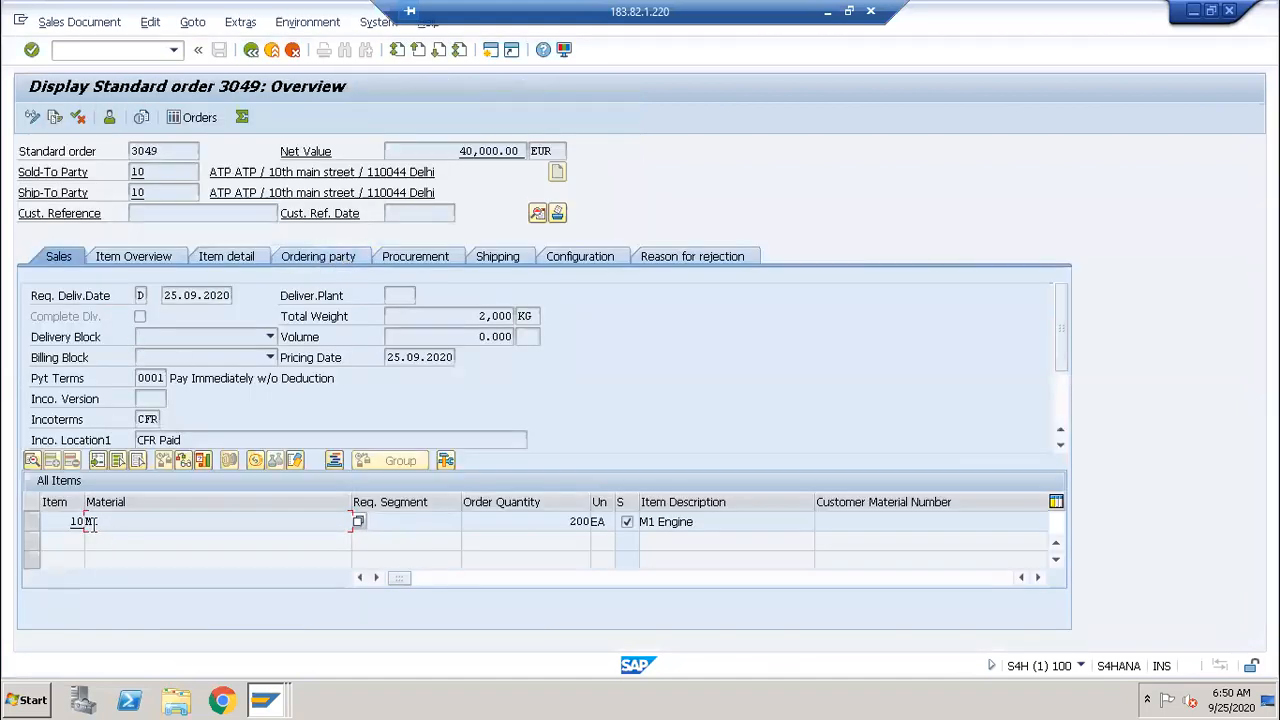
{"action": "key", "text": "alt+Tab"}
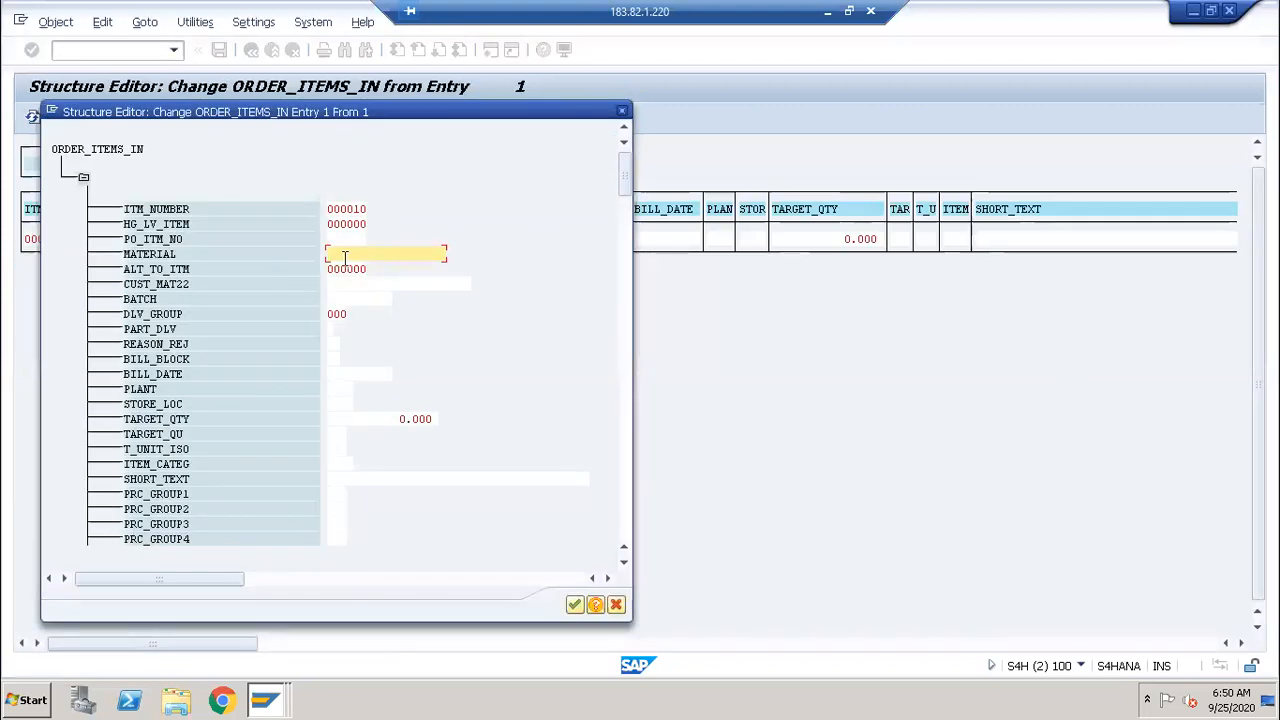
{"action": "type", "text": "M1"}
Step: Set TARGET_QTY to 500 and TARGET_QU to EA, cross-checking order 3049
{"action": "left_click", "coordinate": [342, 422]}
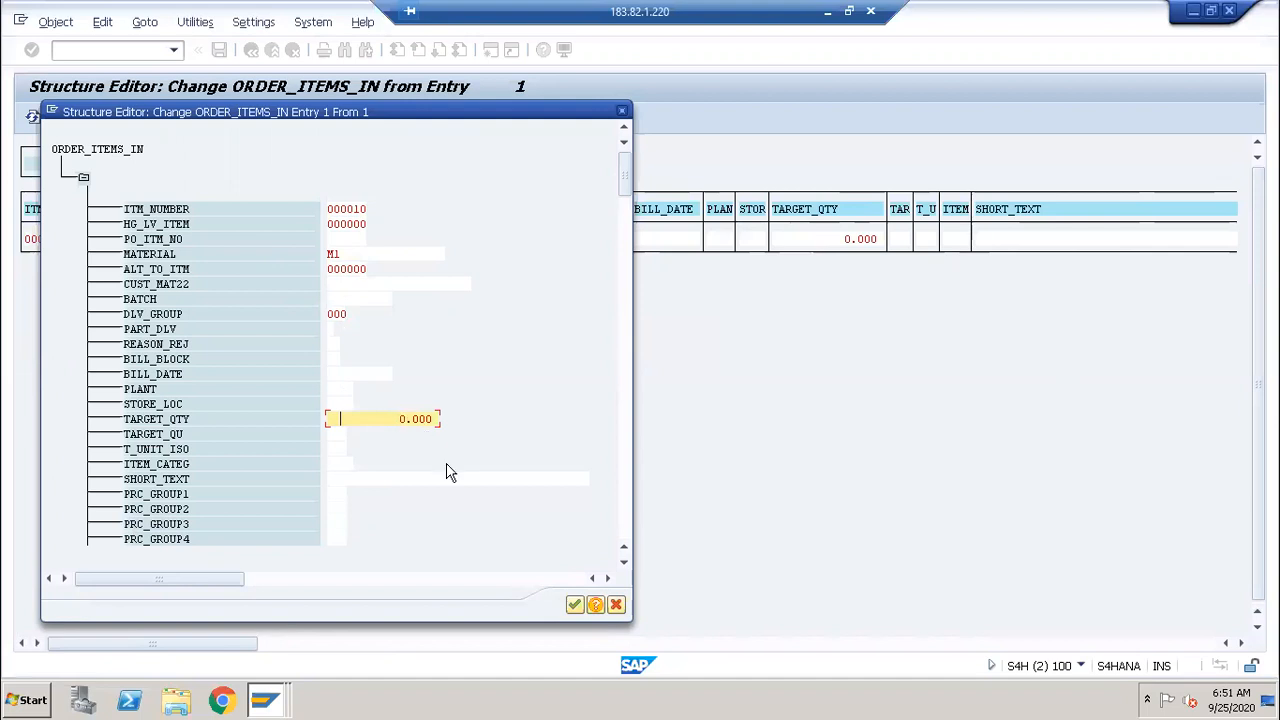
{"action": "key", "text": "alt+Tab"}
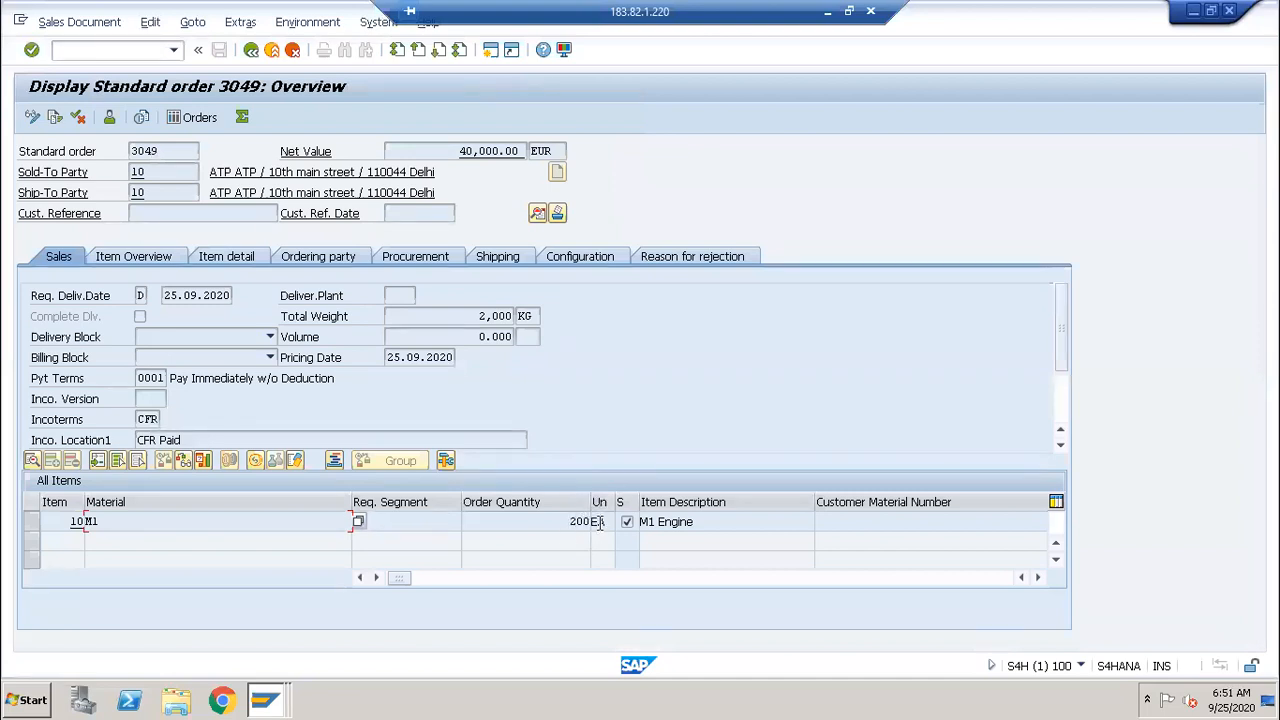
{"action": "key", "text": "alt+Tab"}
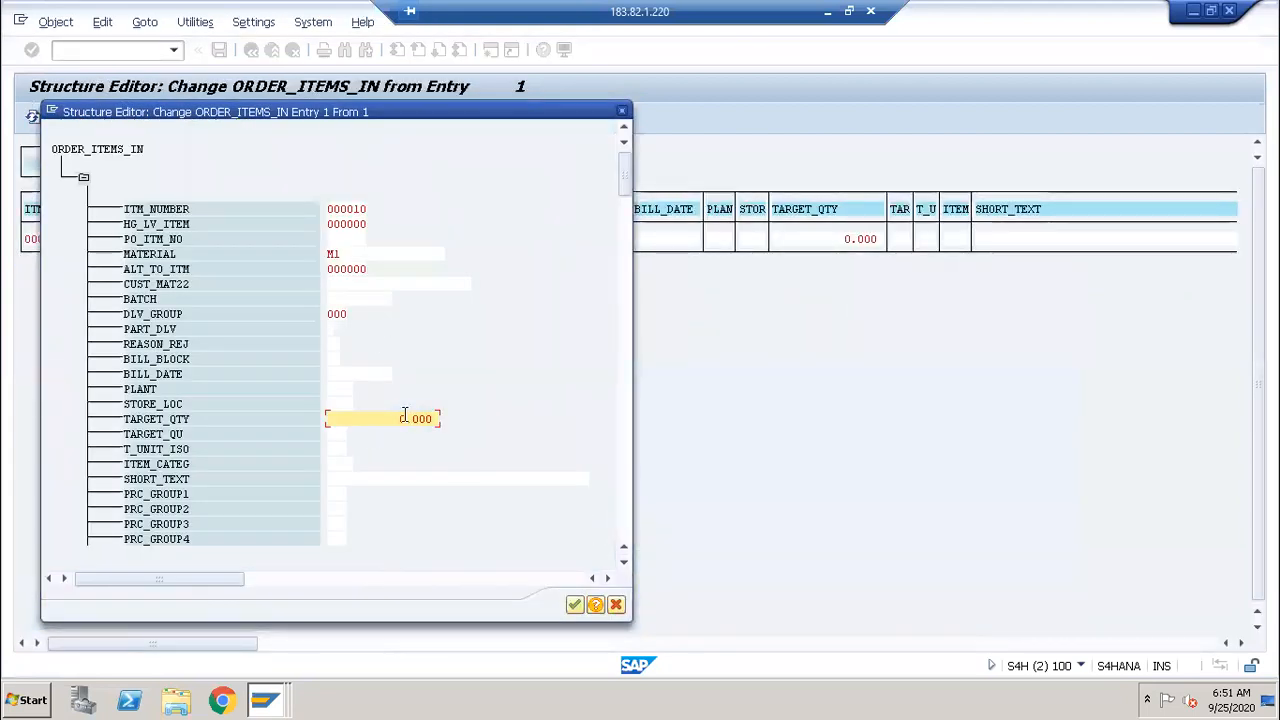
{"action": "key", "text": "BackSpace"}
{"action": "key", "text": "Delete"}
{"action": "type", "text": "1"}
{"action": "left_click", "coordinate": [337, 433]}
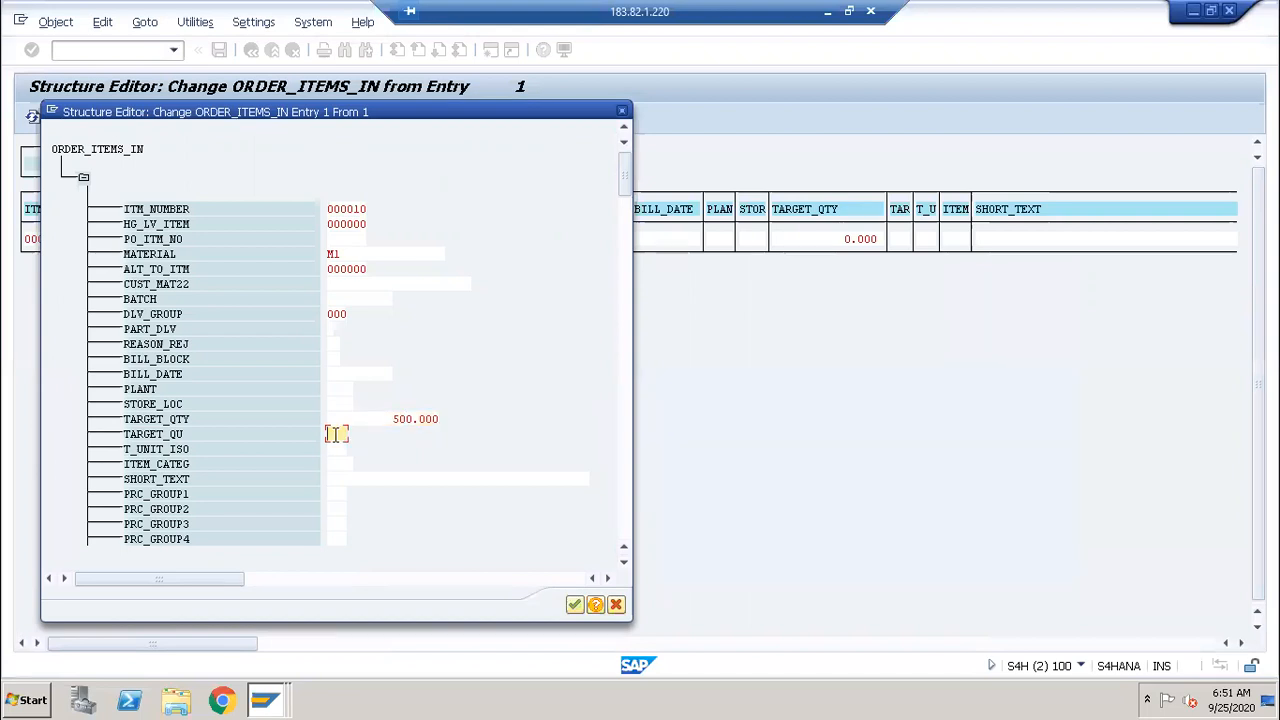
{"action": "type", "text": "EA"}
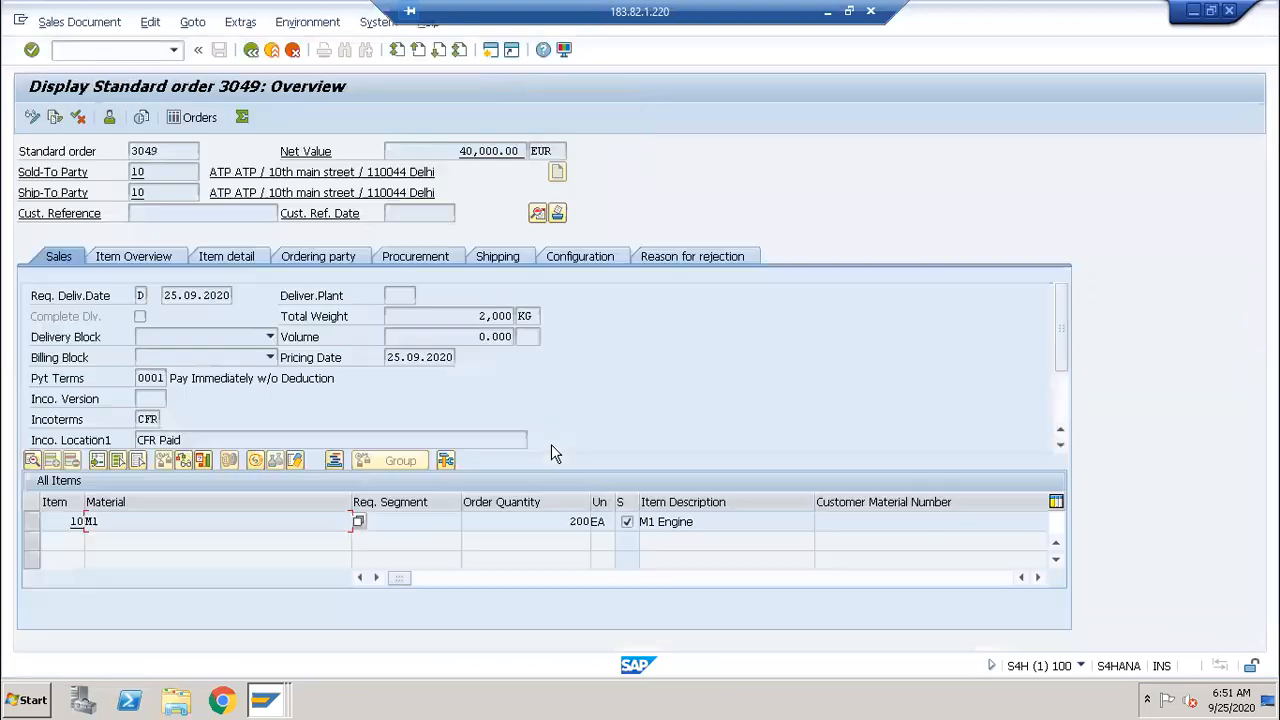
Step: Look up plant 0001 in order 3049, enter it in PLANT, and copy the item to the table row
{"action": "left_click", "coordinate": [1036, 577]}
{"action": "left_click", "coordinate": [1036, 577]}
{"action": "left_click", "coordinate": [1036, 577]}
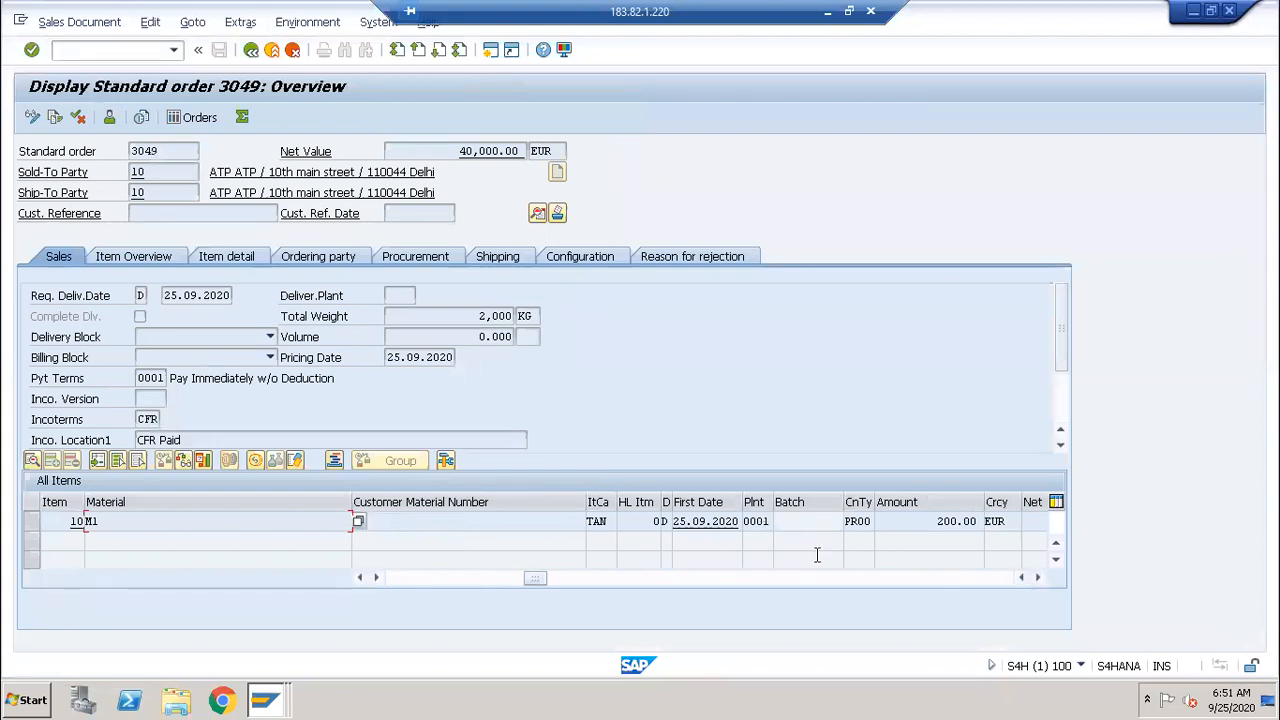
{"action": "key", "text": "alt+Tab"}
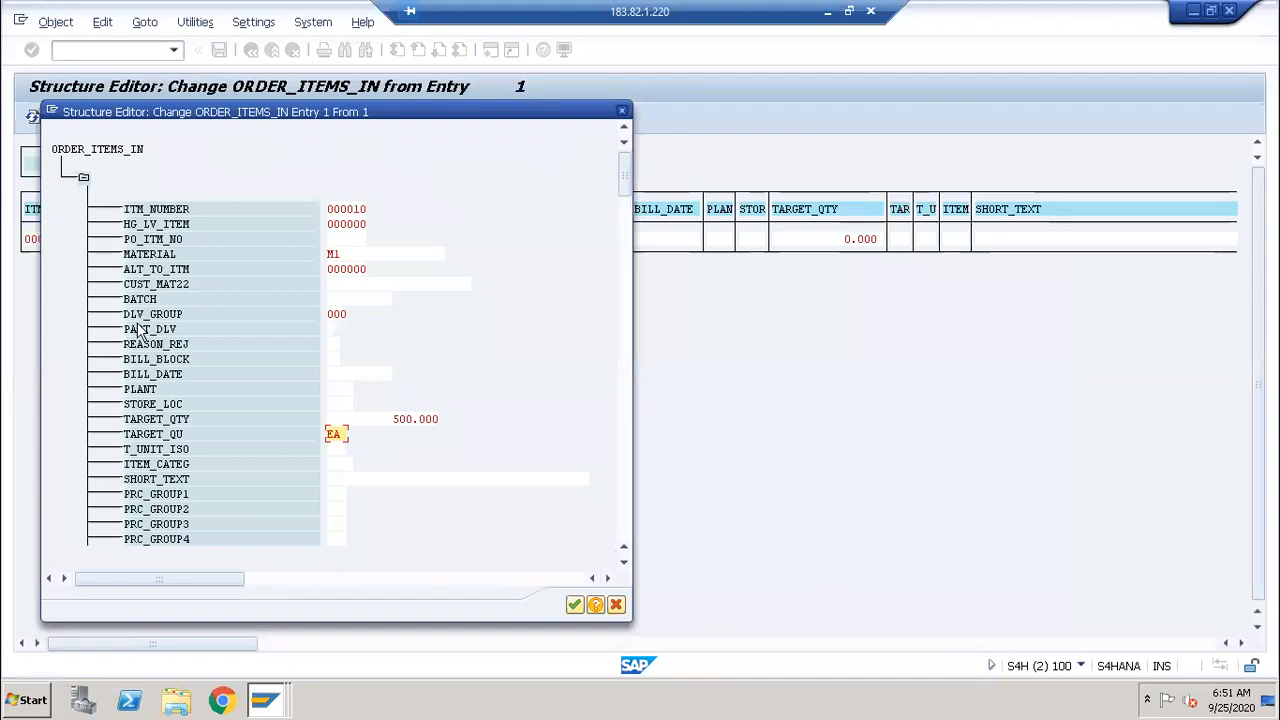
{"action": "left_click", "coordinate": [336, 387]}
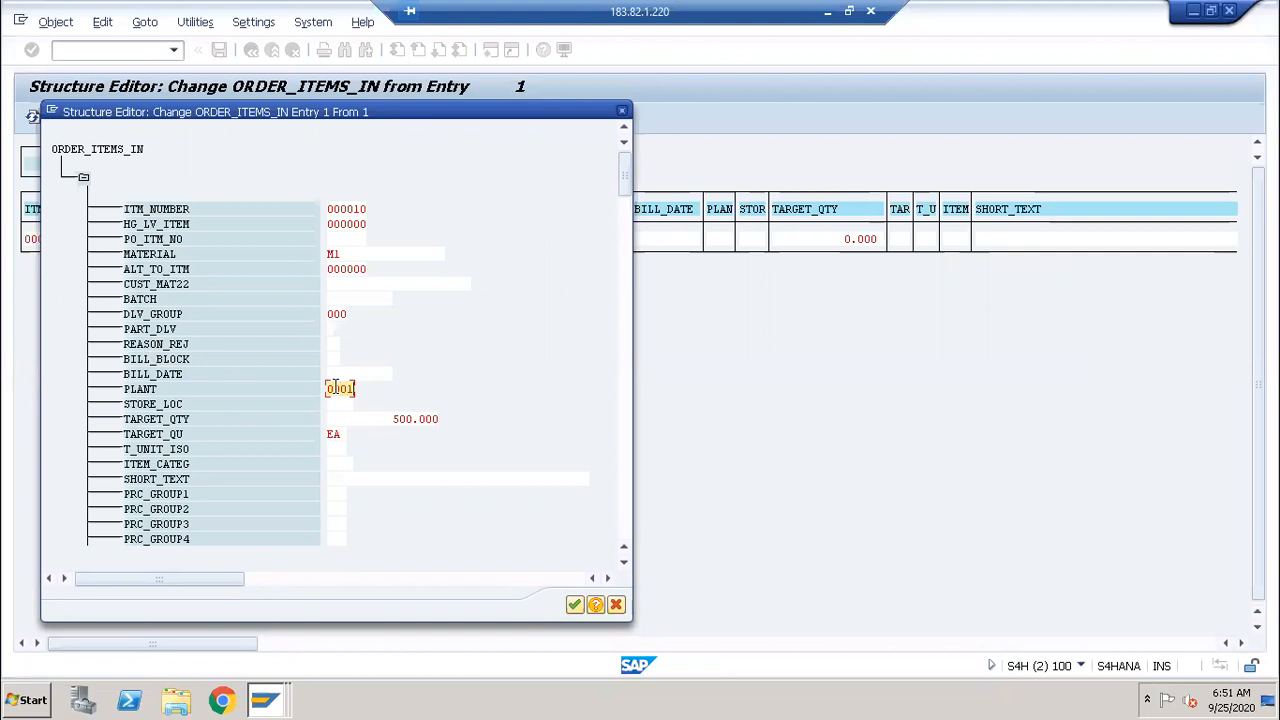
{"action": "left_click", "coordinate": [575, 606]}
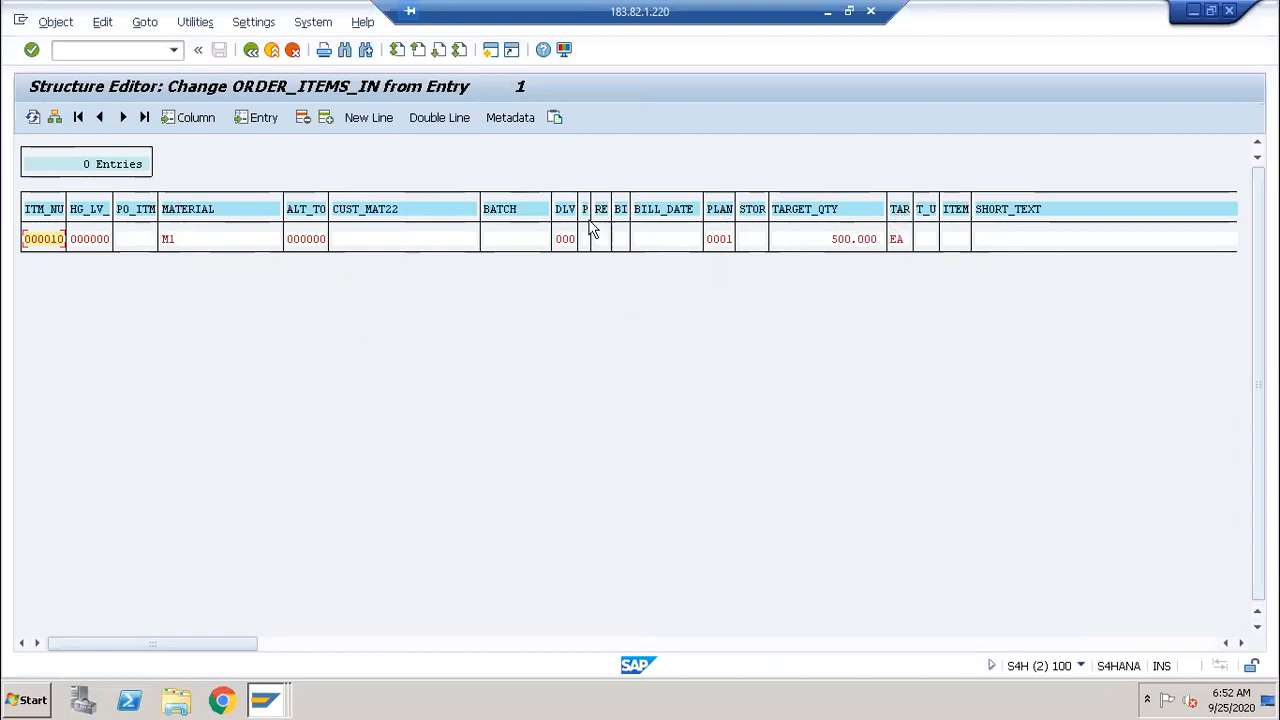
Step: Go back to the Test Function Module screen and open the ORDER_ITEMS_INX table
{"action": "left_click", "coordinate": [251, 51]}
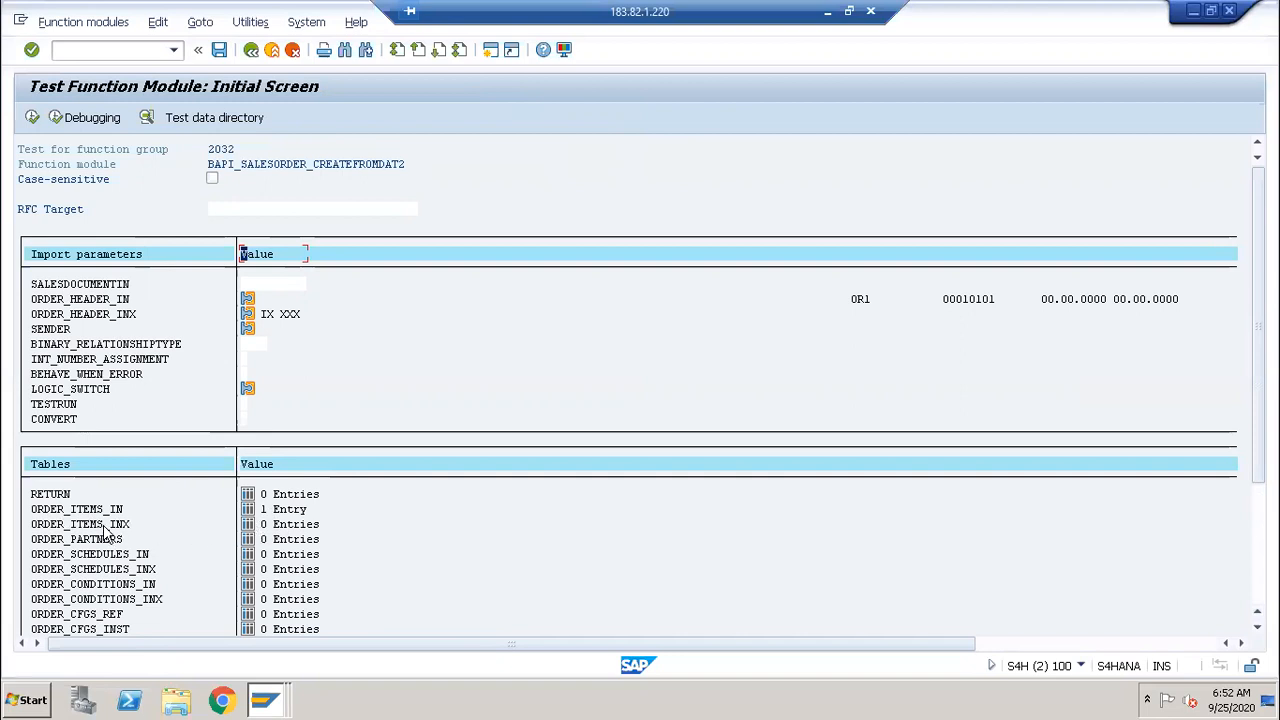
{"action": "left_click", "coordinate": [248, 525]}
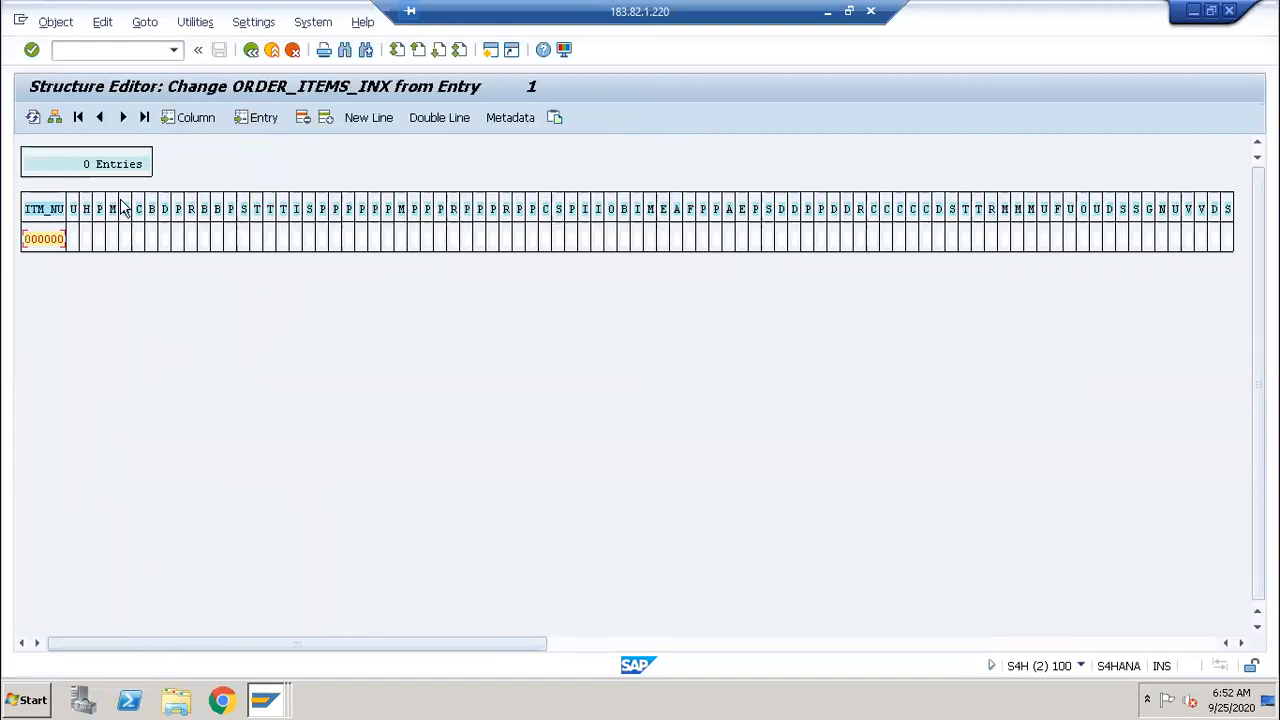
Step: Enter item 10 with X in MATERIAL, PLANT, TARGET_QTY and TARGET_QU, then copy the row
{"action": "left_click", "coordinate": [55, 118]}
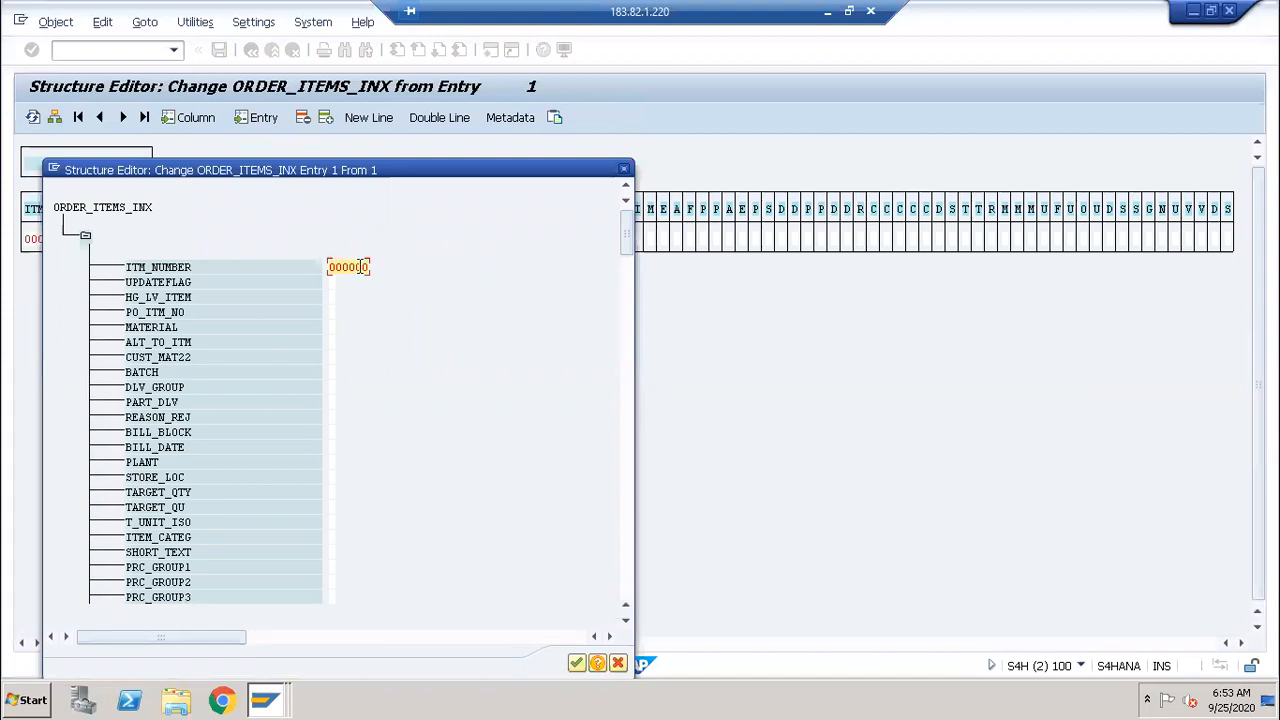
{"action": "type", "text": "10"}
{"action": "left_click", "coordinate": [334, 326]}
{"action": "left_click", "coordinate": [332, 461]}
{"action": "type", "text": "X"}
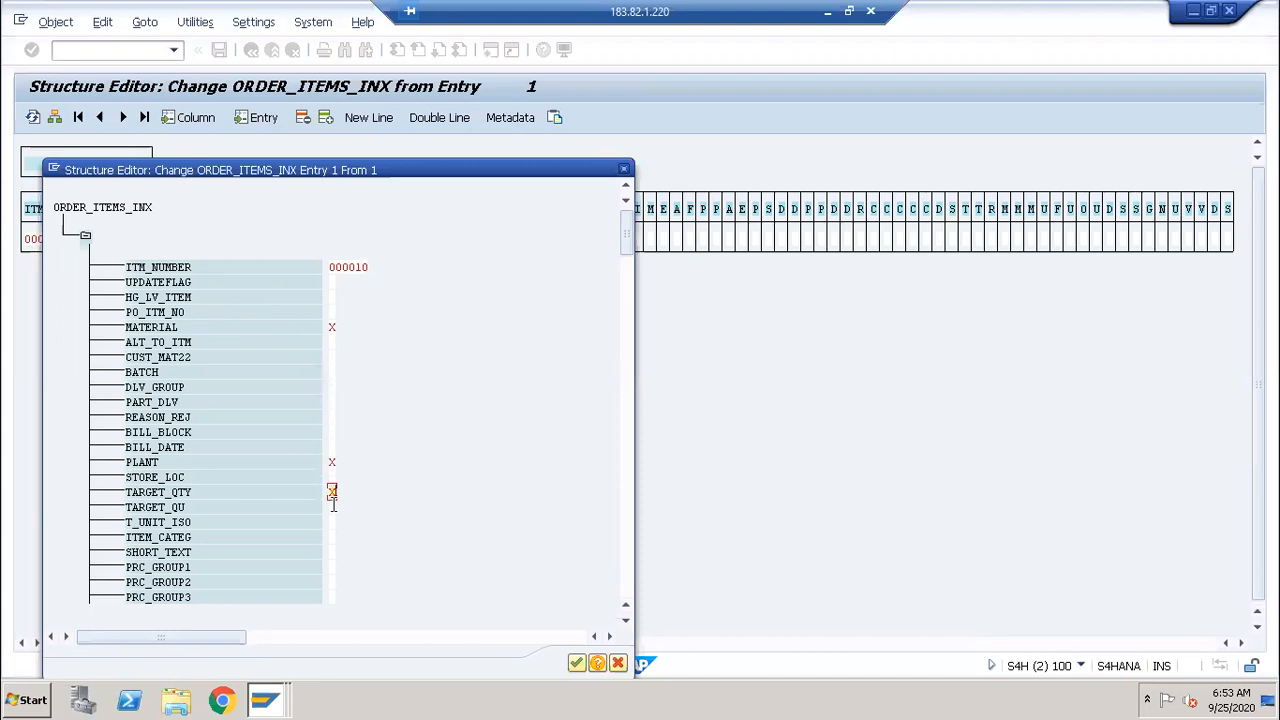
{"action": "type", "text": "XX"}
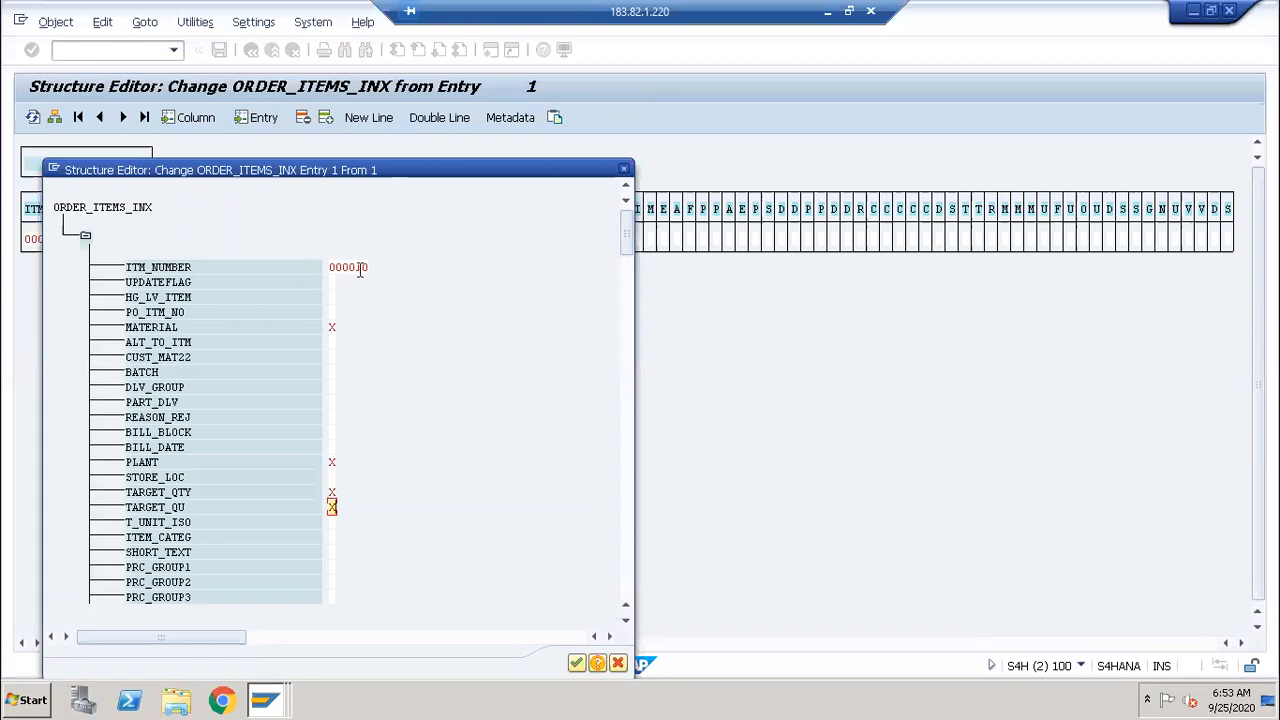
{"action": "left_click_drag", "start_coordinate": [410, 175], "coordinate": [580, 294]}
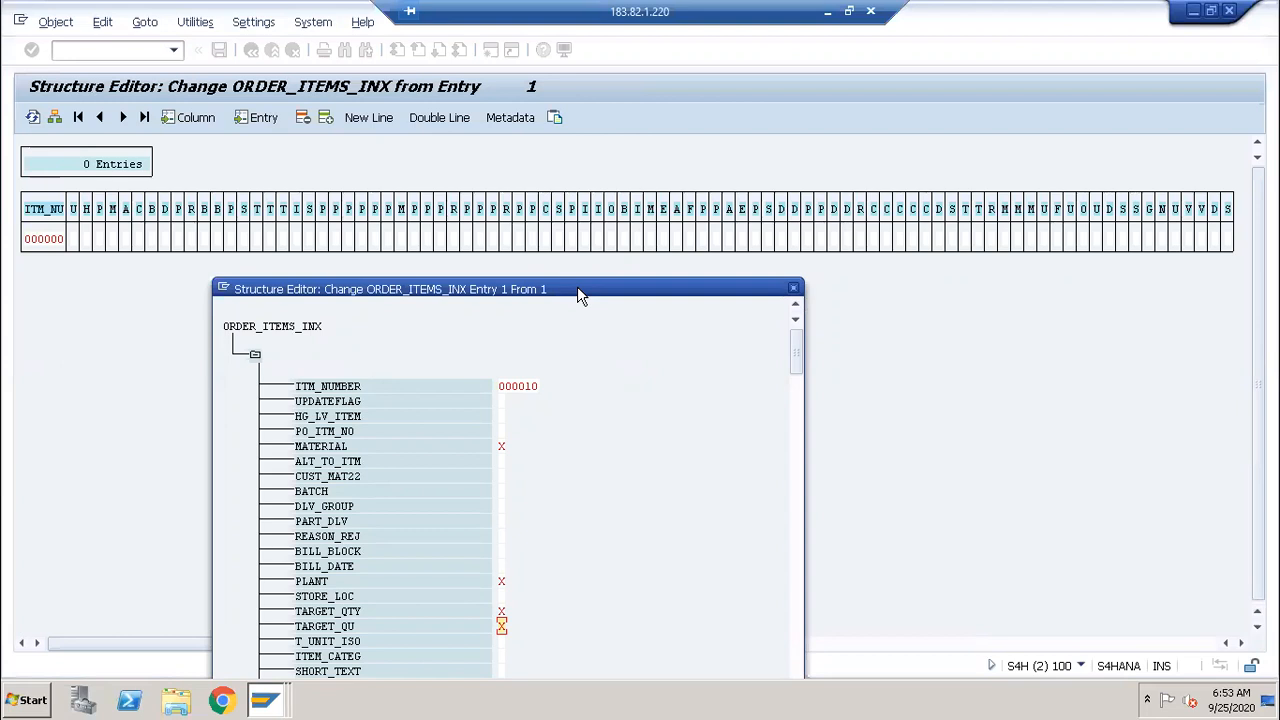
{"action": "left_click_drag", "start_coordinate": [577, 288], "coordinate": [535, 120]}
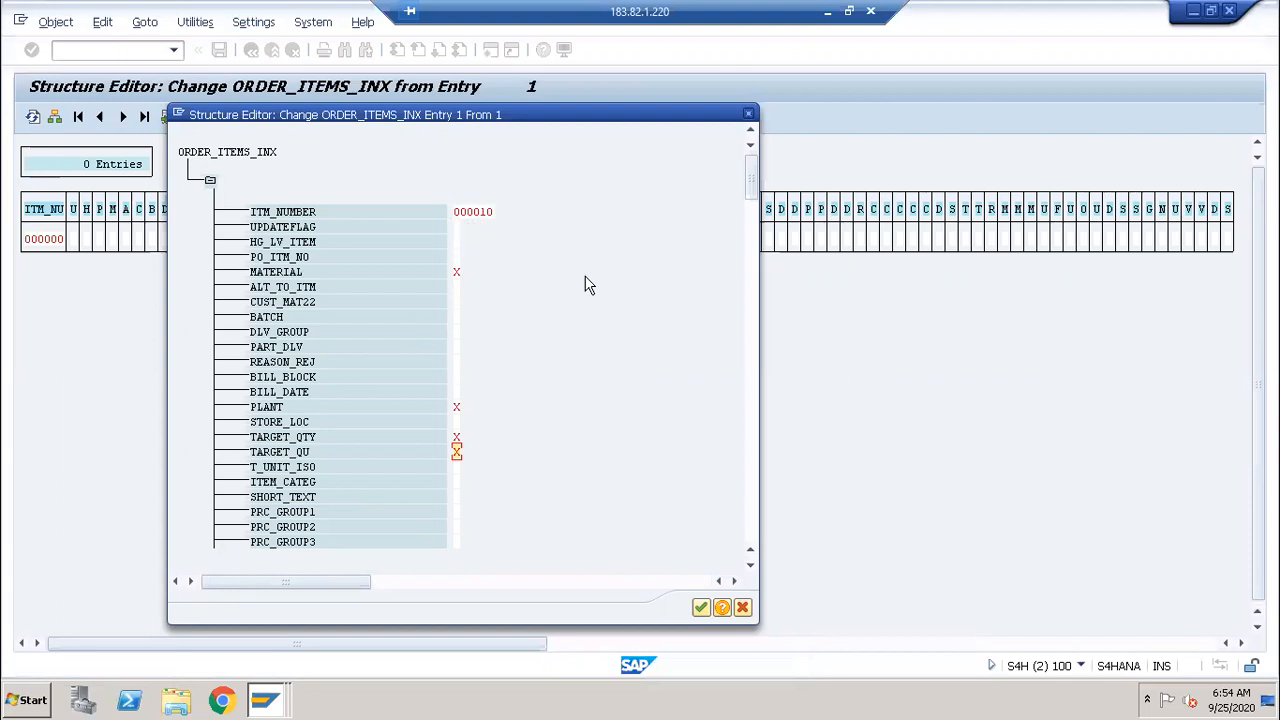
{"action": "left_click", "coordinate": [700, 608]}
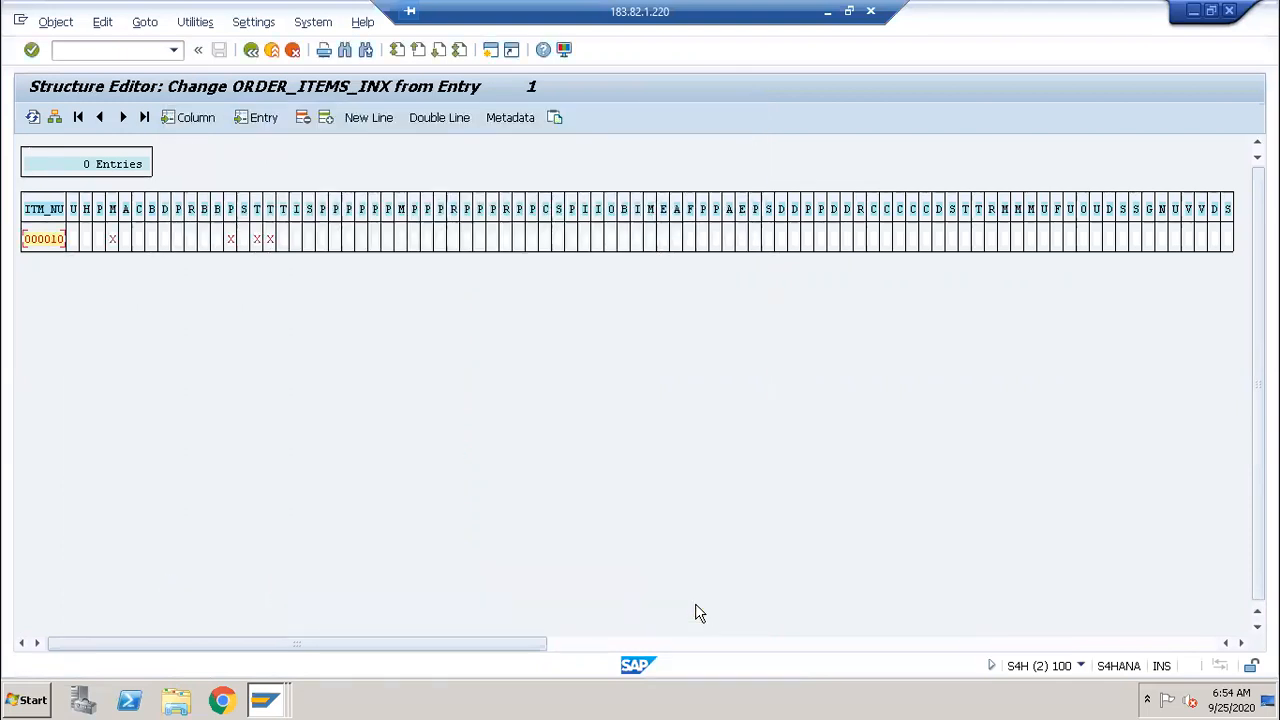
Step: Go back to the test screen and open the empty ORDER_PARTNERS table
{"action": "left_click", "coordinate": [251, 50]}
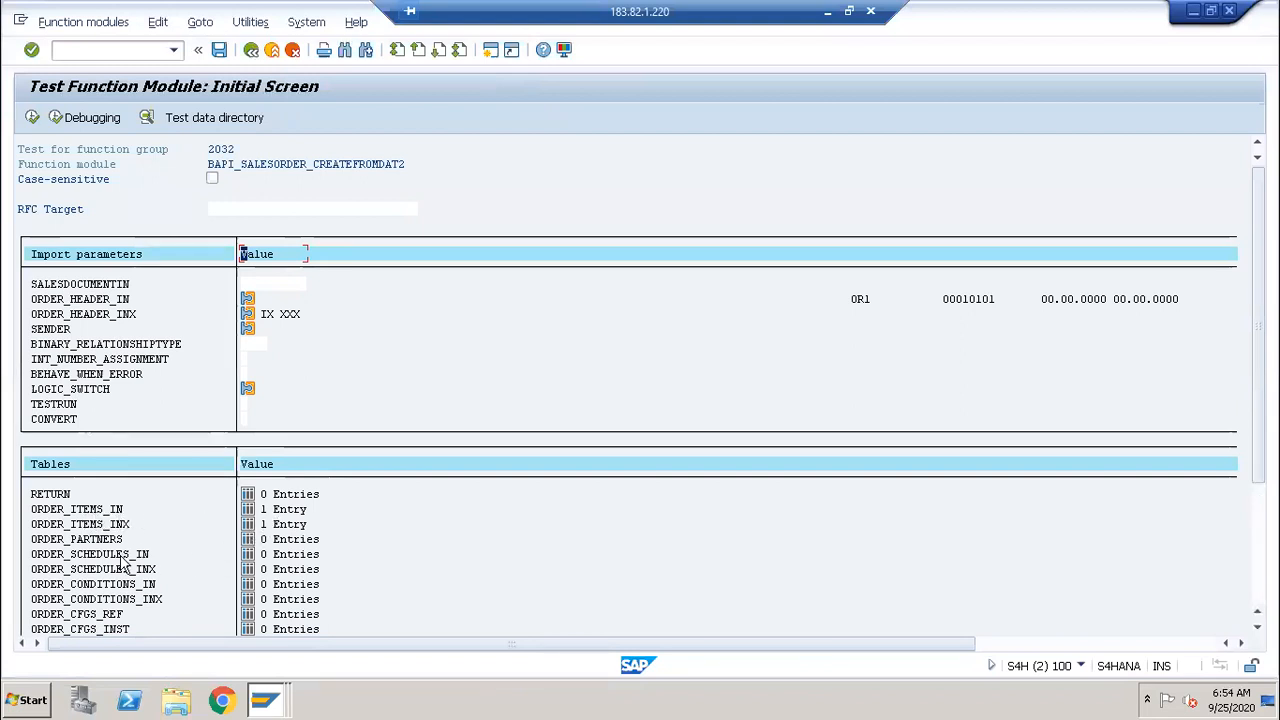
{"action": "left_click", "coordinate": [248, 541]}
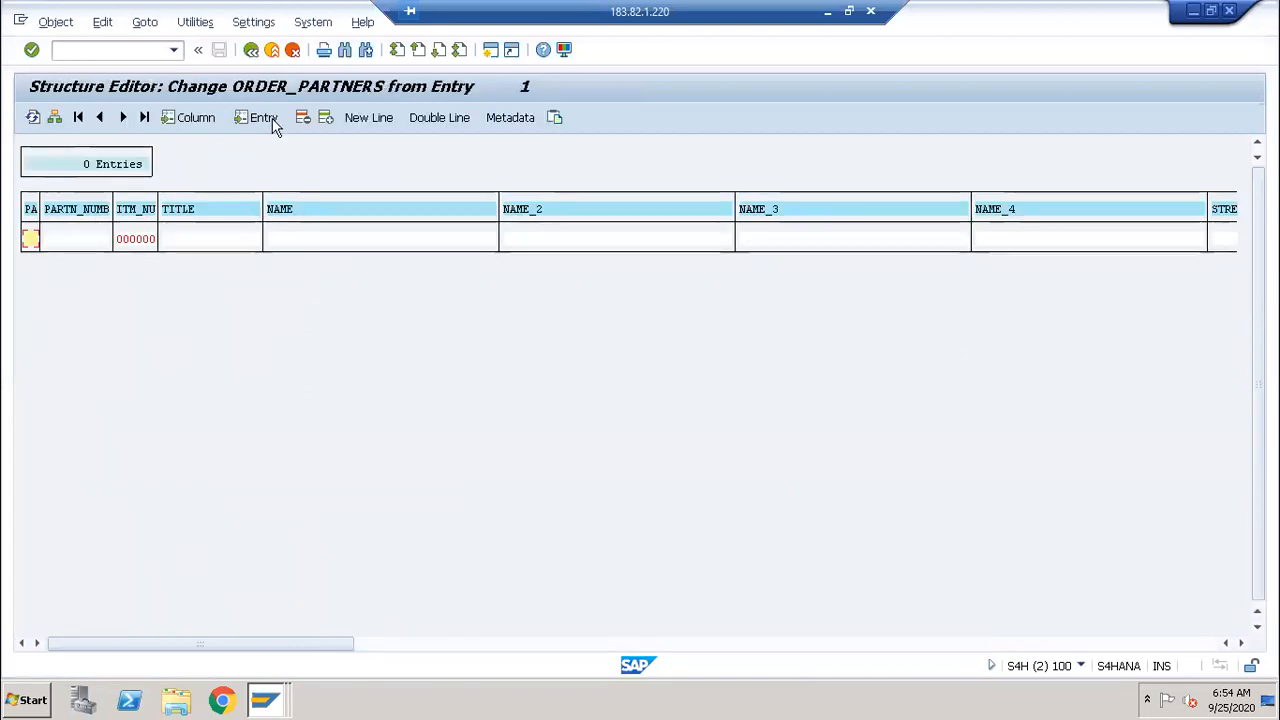
Step: Open the partner row as a single entry, returning from the order 3049 window to its editor
{"action": "left_click", "coordinate": [56, 117]}
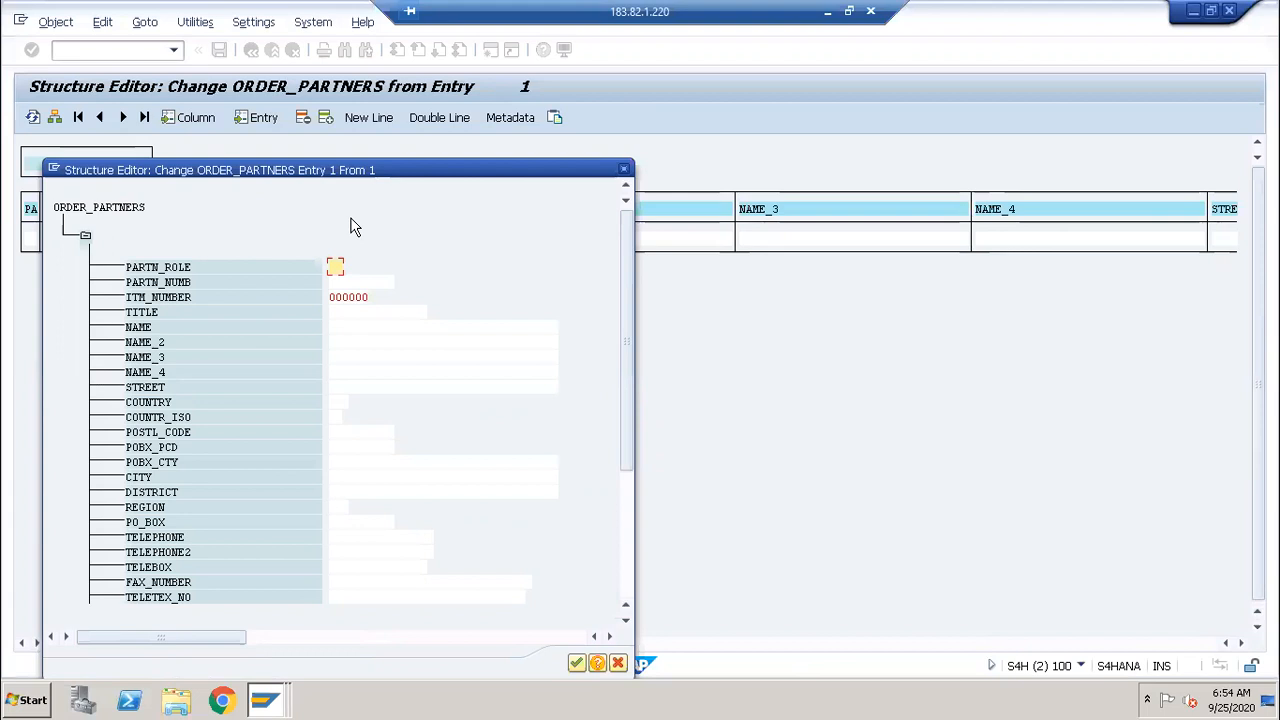
{"action": "left_click", "coordinate": [268, 698]}
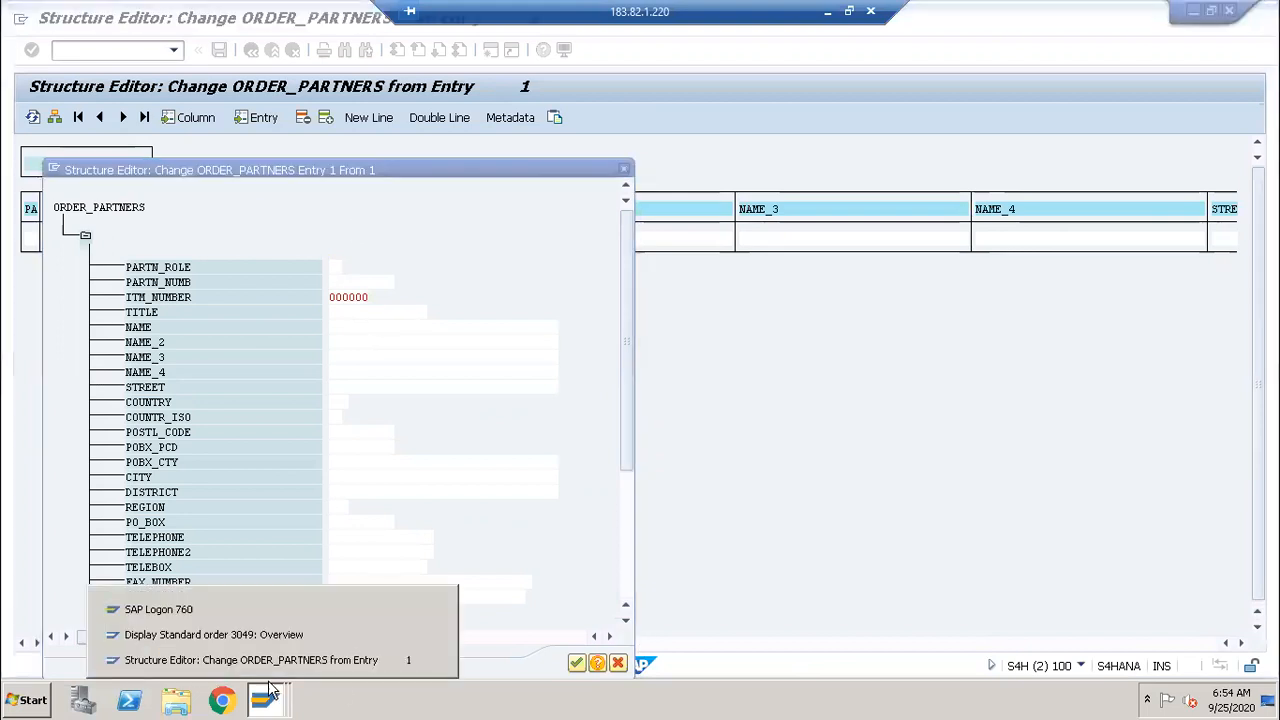
{"action": "left_click", "coordinate": [264, 636]}
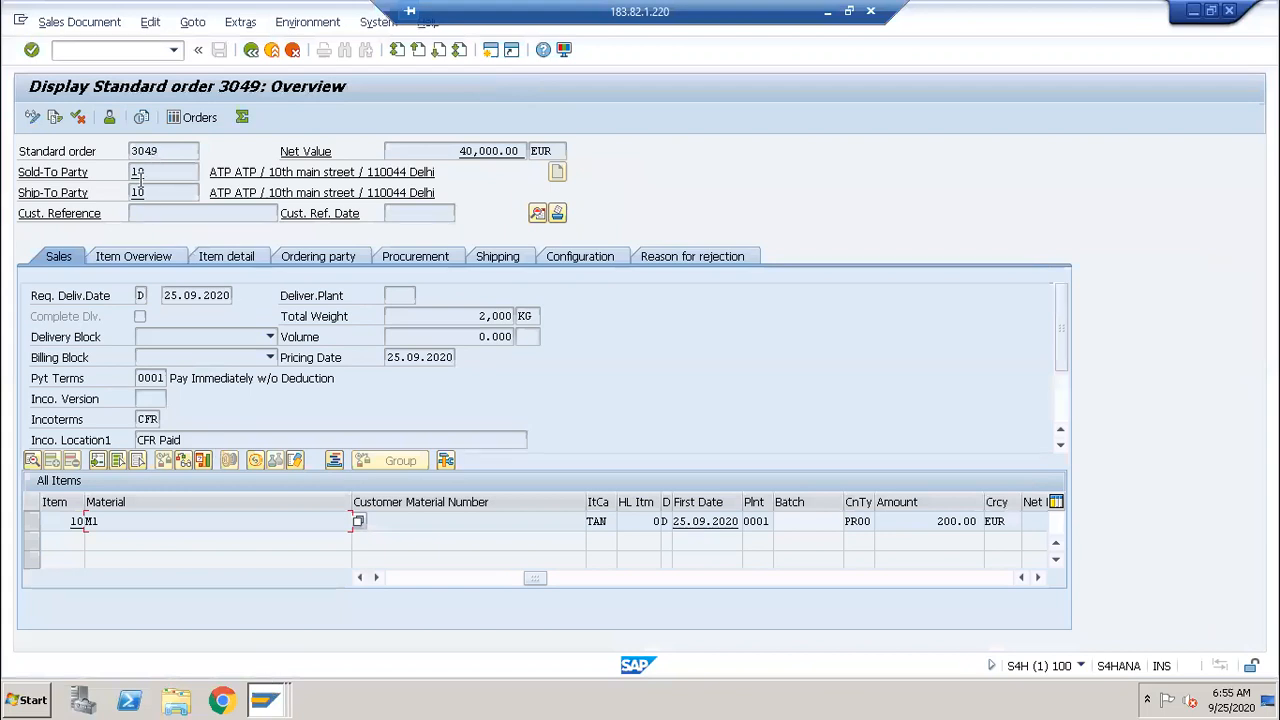
{"action": "left_click", "coordinate": [267, 692]}
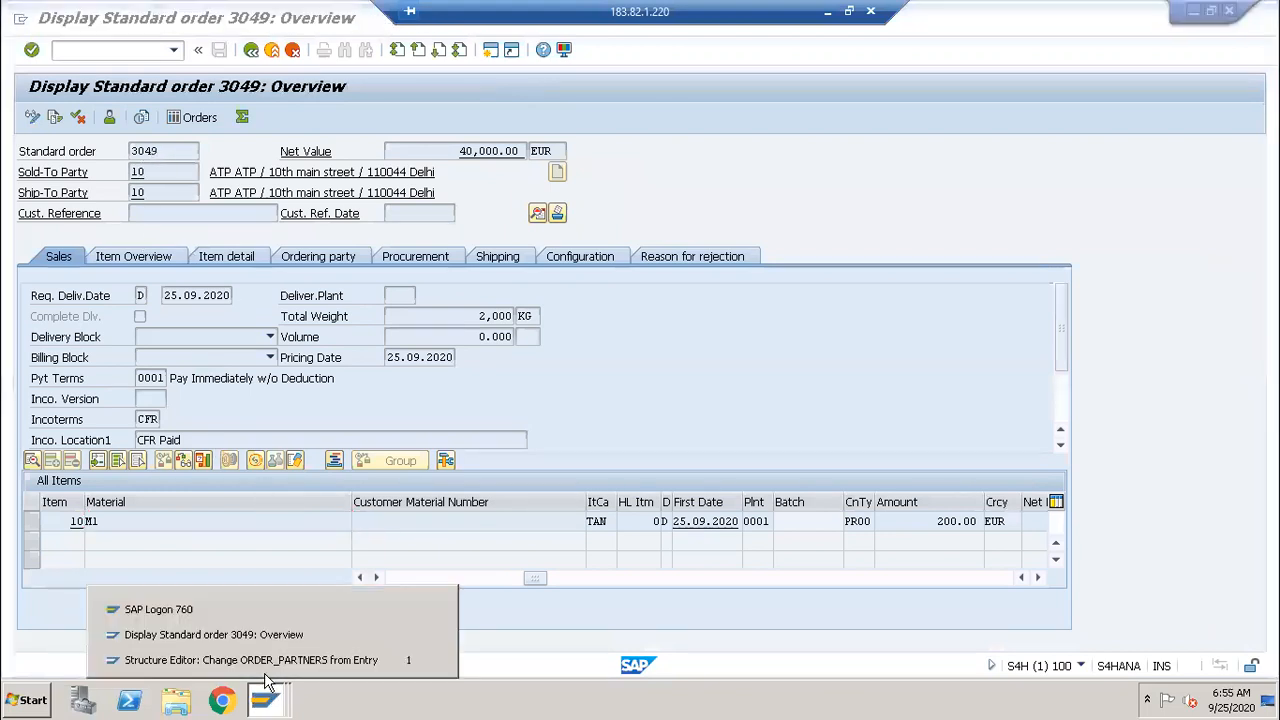
{"action": "left_click", "coordinate": [268, 660]}
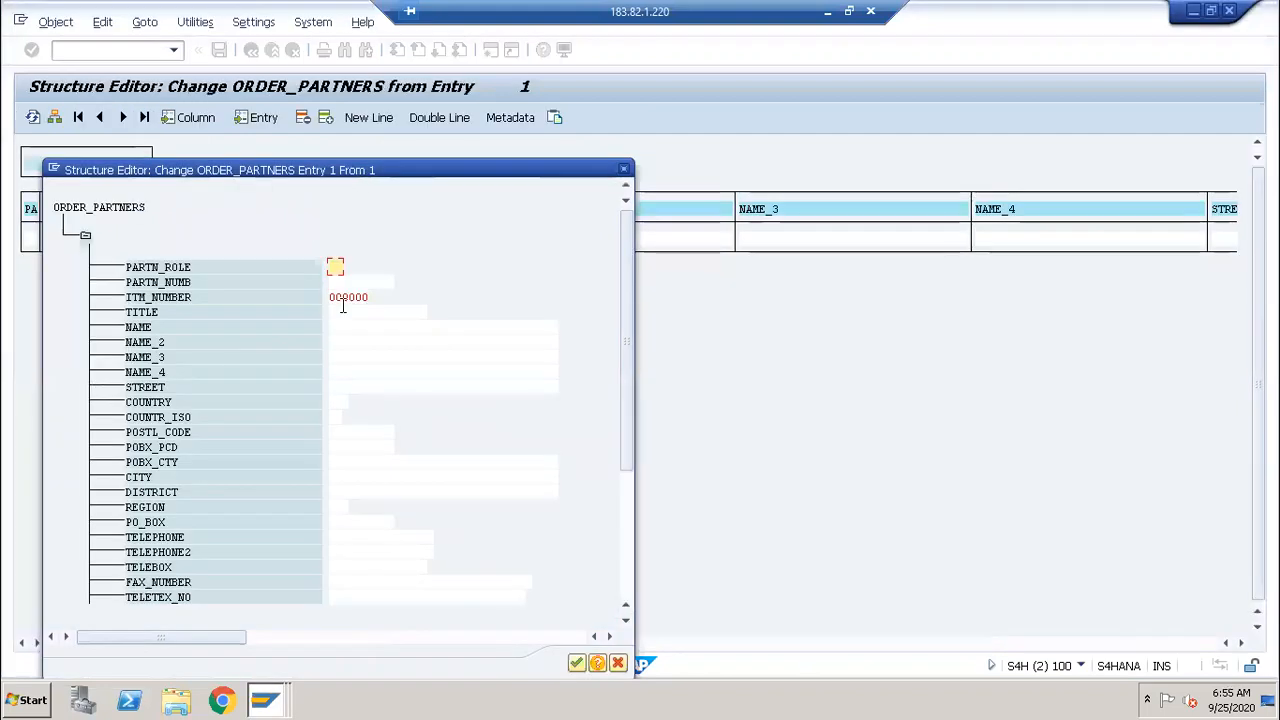
Step: Enter partner role SP and partner number 10, confirm, and go back to the parameter list
{"action": "left_click", "coordinate": [334, 282]}
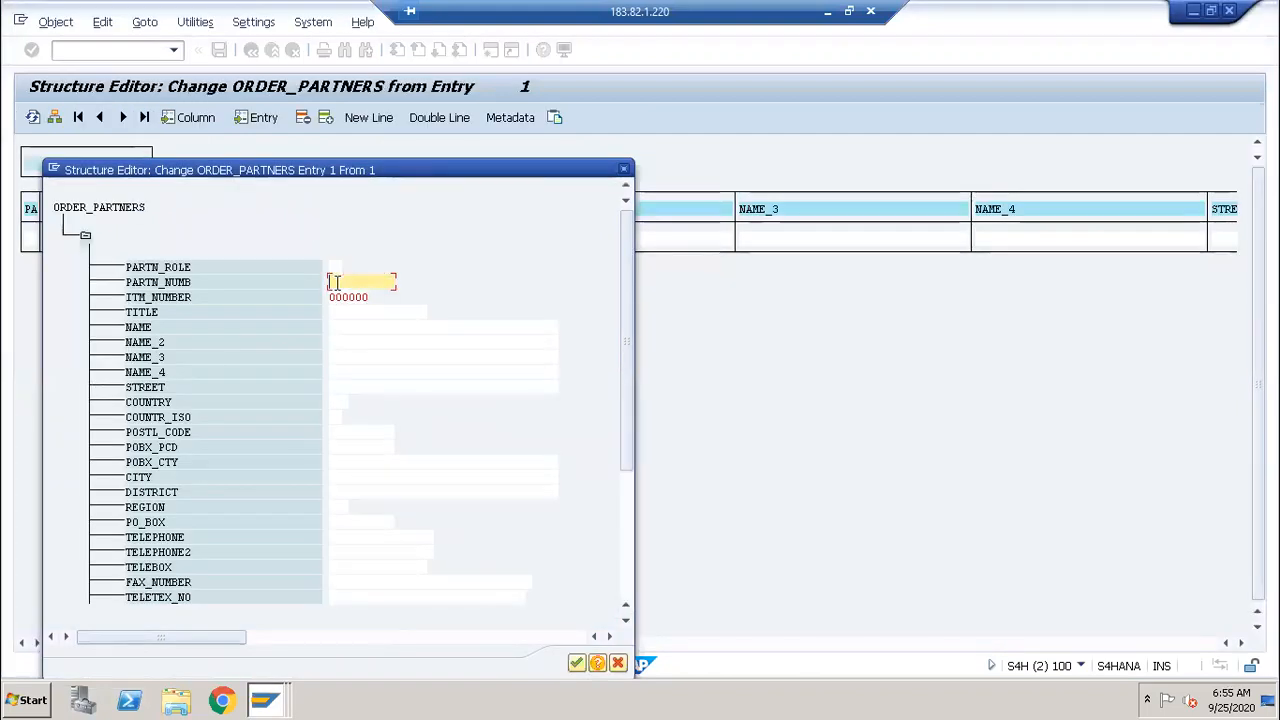
{"action": "type", "text": "1"}
{"action": "type", "text": "0"}
{"action": "left_click", "coordinate": [335, 264]}
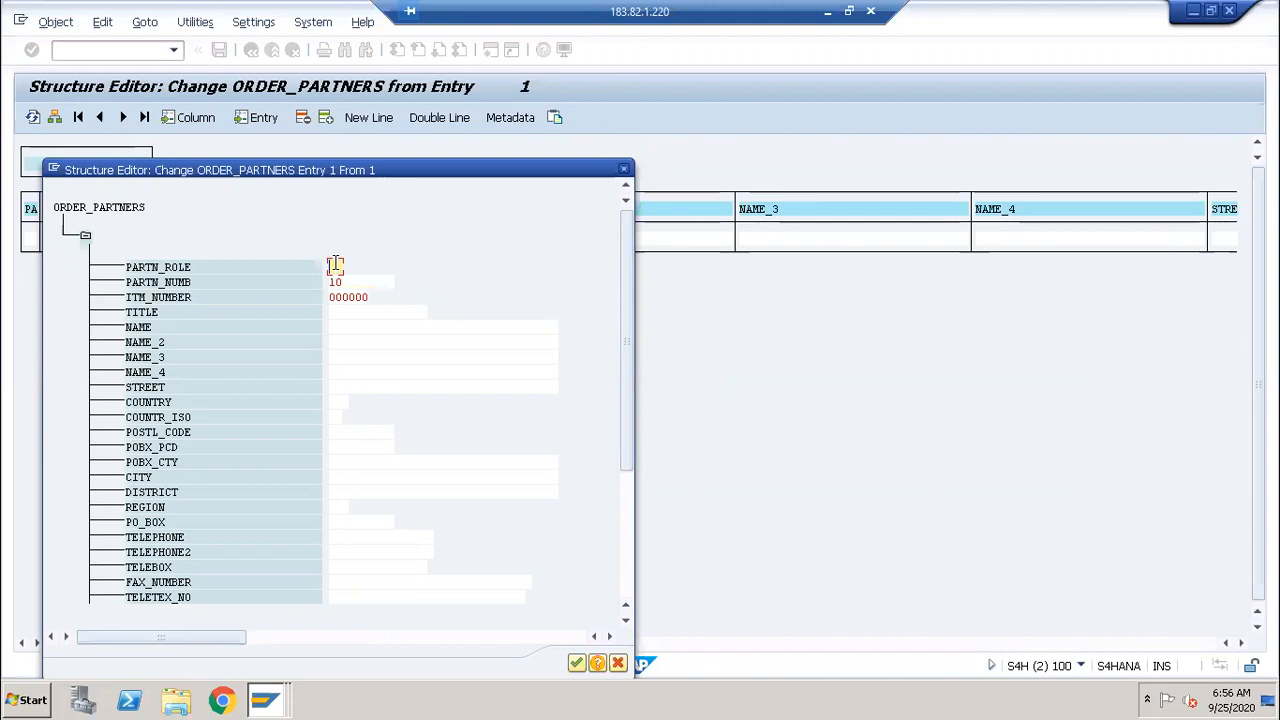
{"action": "type", "text": "SP"}
{"action": "left_click", "coordinate": [331, 282]}
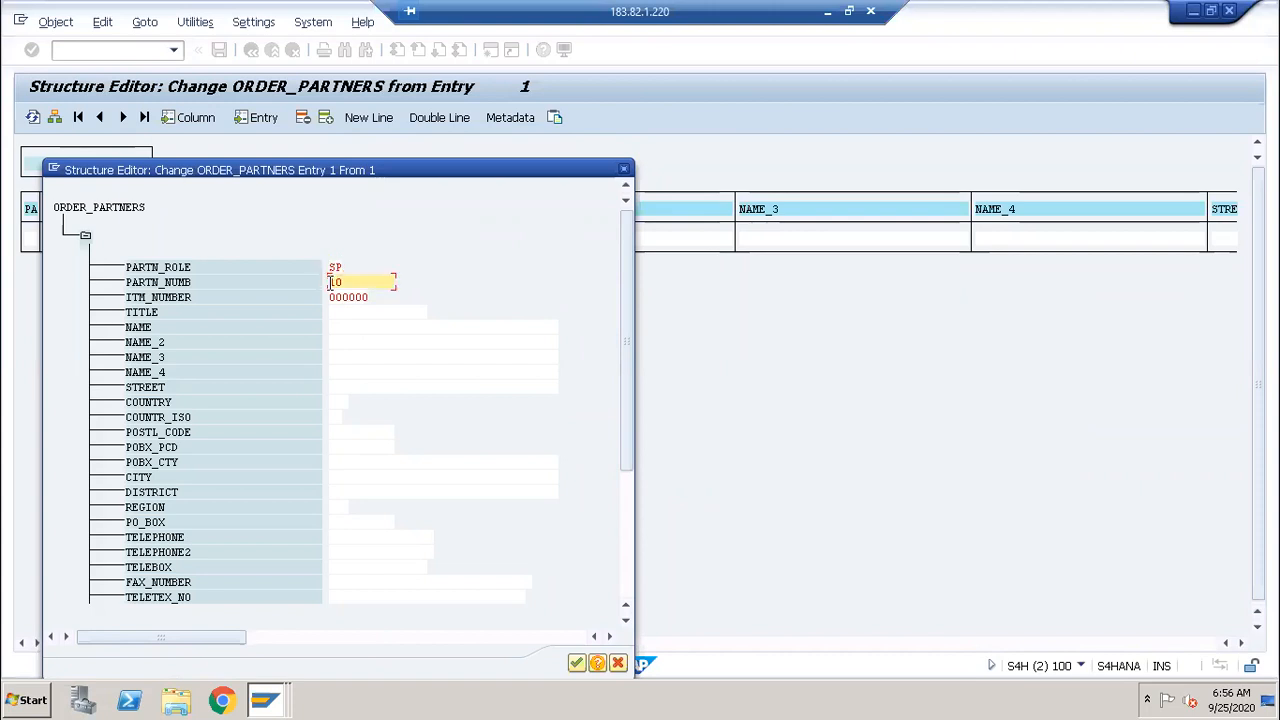
{"action": "type", "text": "00000000"}
{"action": "left_click", "coordinate": [577, 665]}
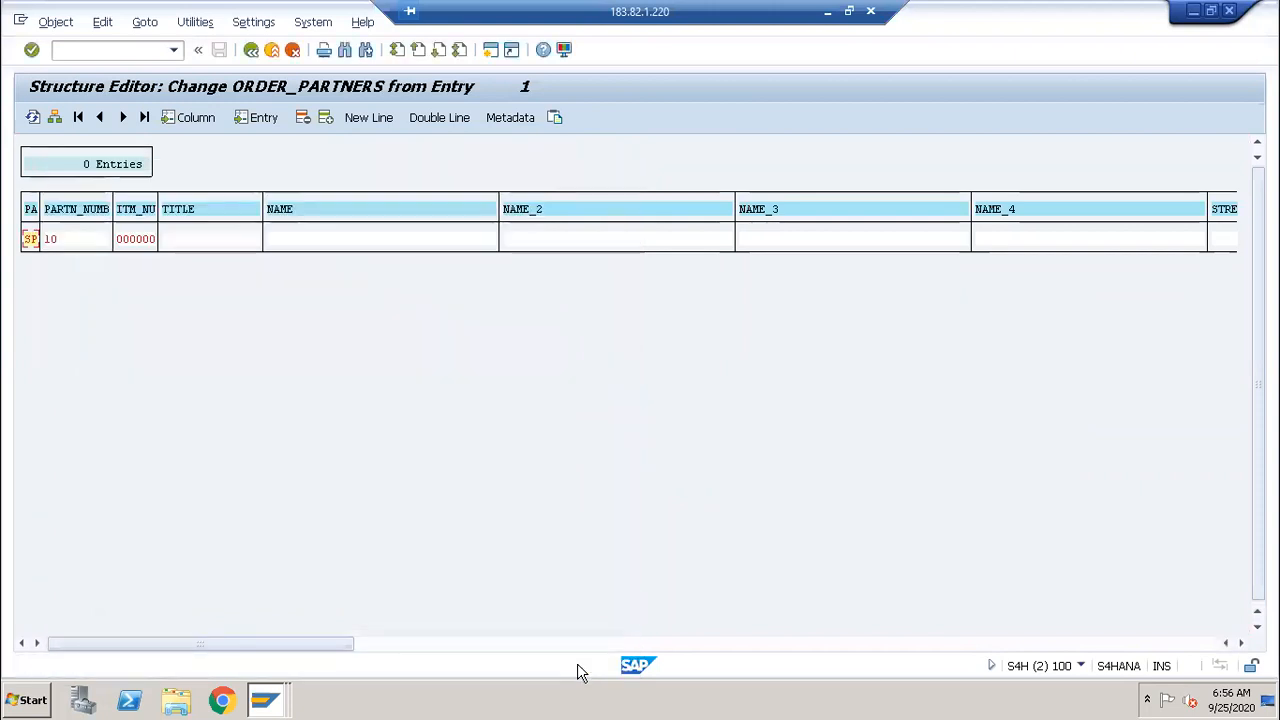
{"action": "left_click", "coordinate": [250, 50]}
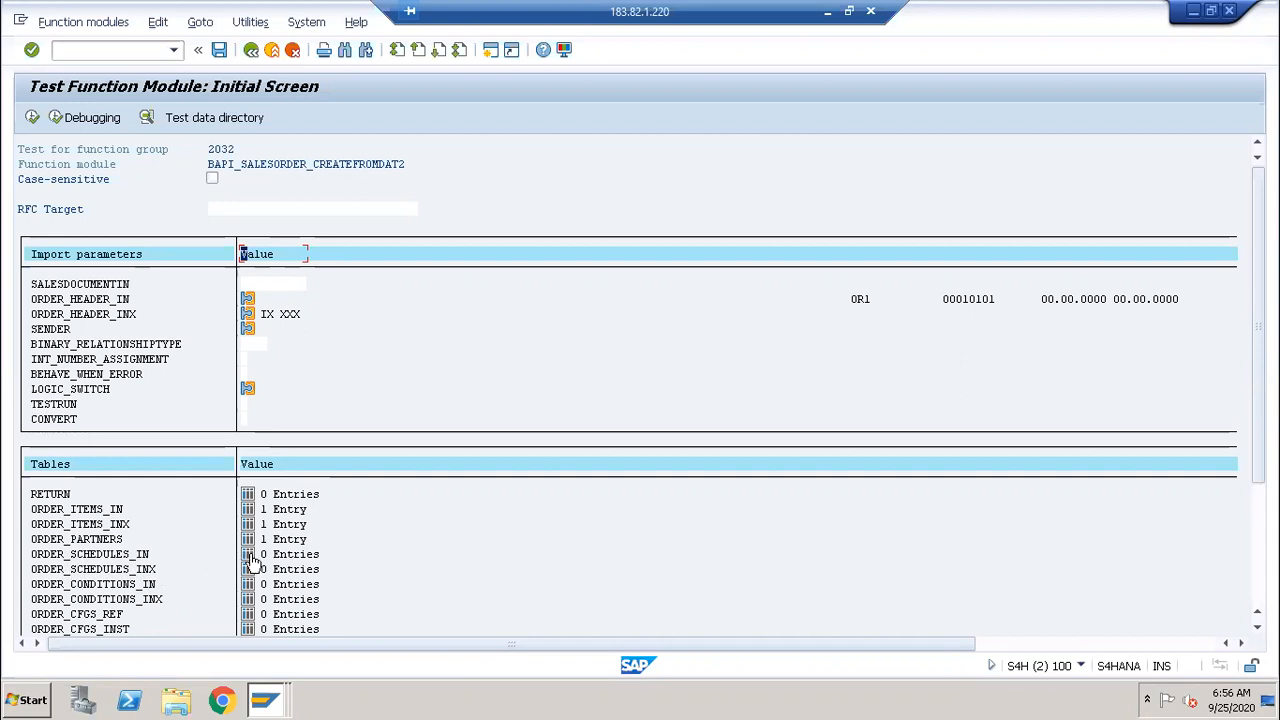
Step: Add an ORDER_SCHEDULES_IN line for item 10 with requested quantity 500, then go back
{"action": "left_click", "coordinate": [248, 556]}
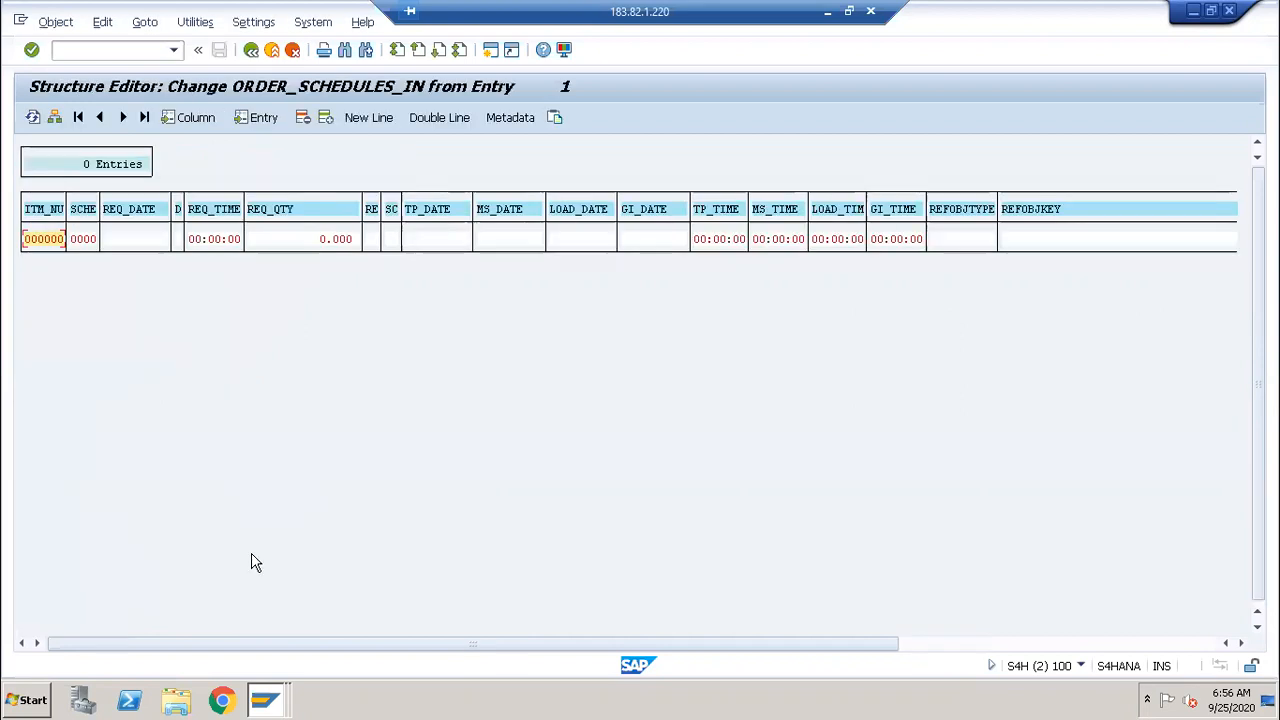
{"action": "left_click", "coordinate": [55, 118]}
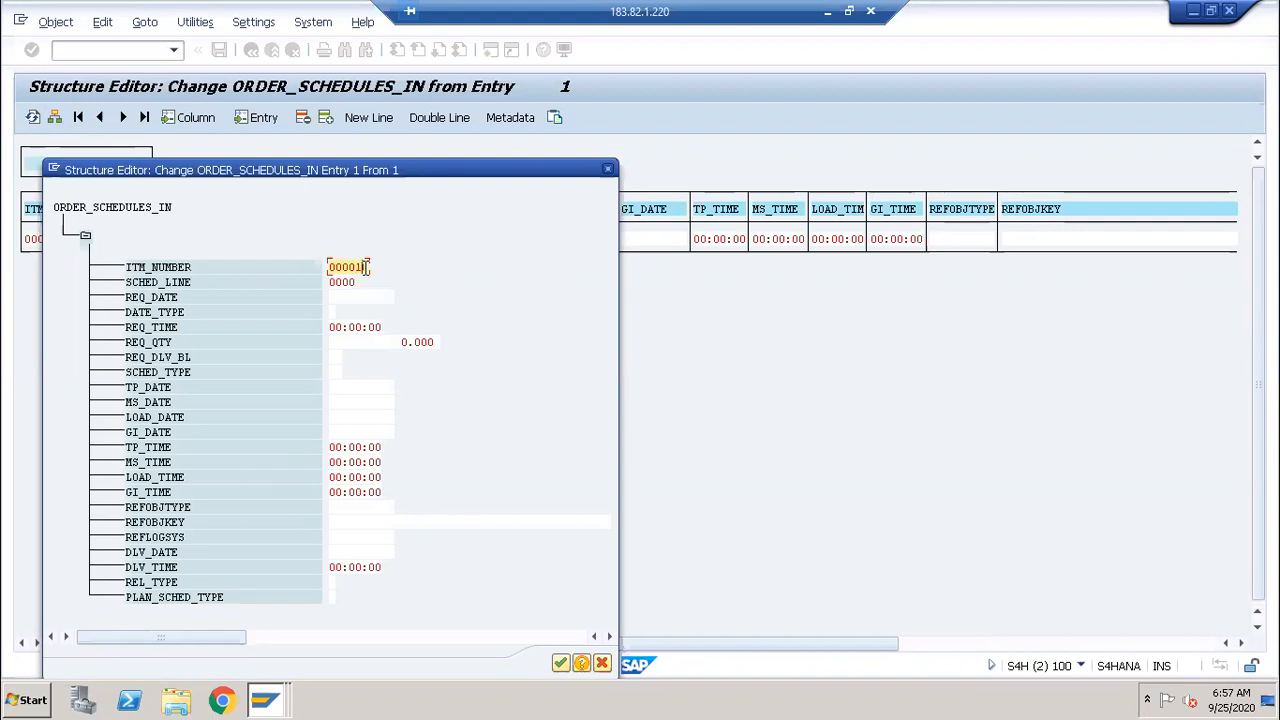
{"action": "left_click", "coordinate": [408, 340]}
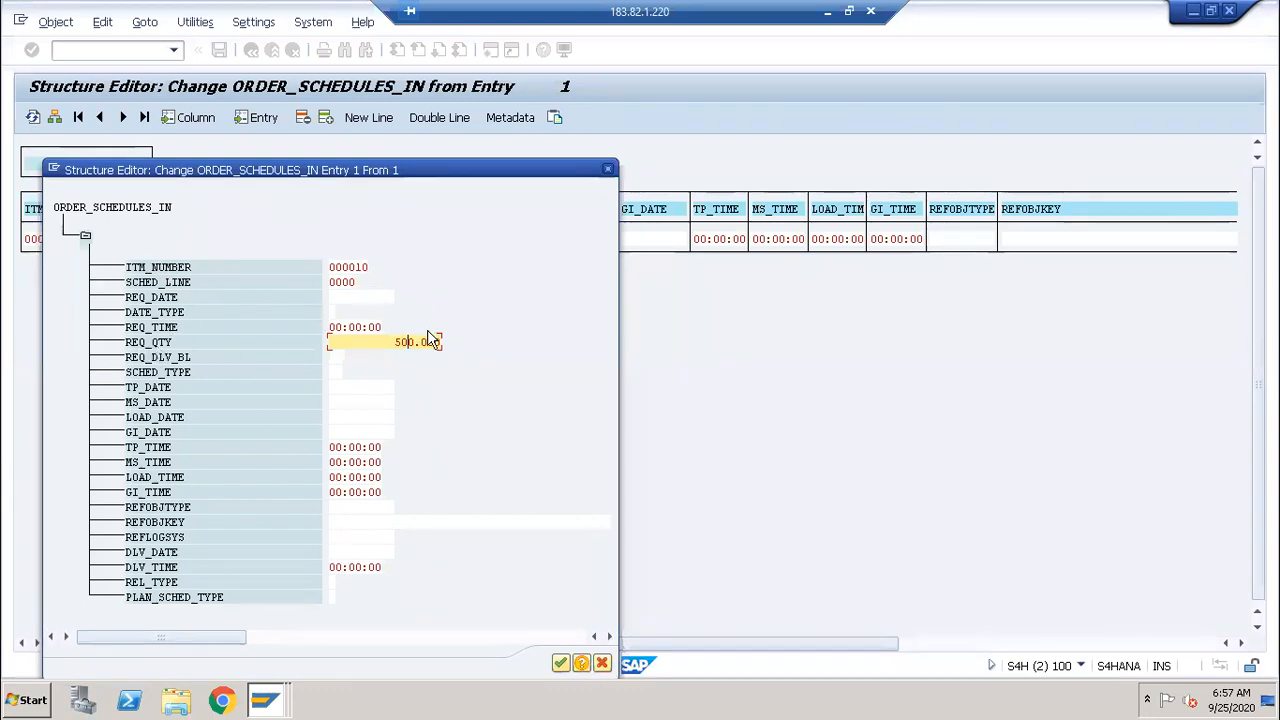
{"action": "left_click", "coordinate": [561, 665]}
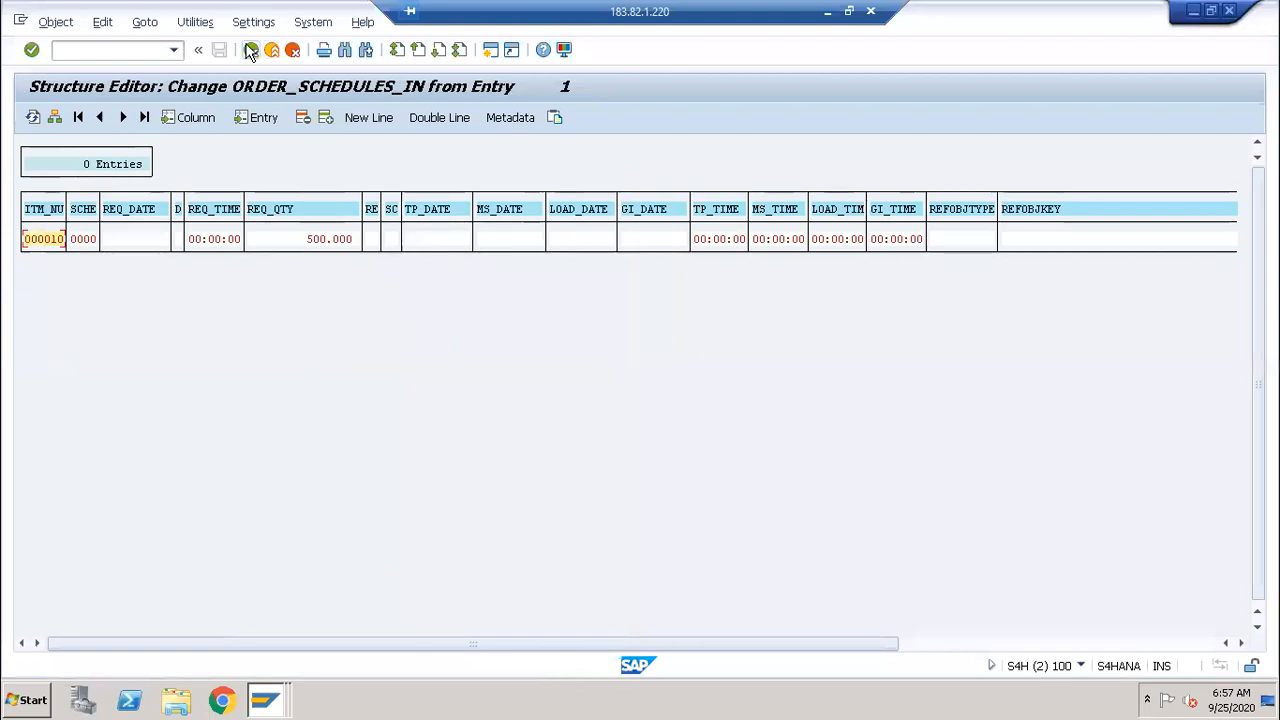
{"action": "left_click", "coordinate": [252, 50]}
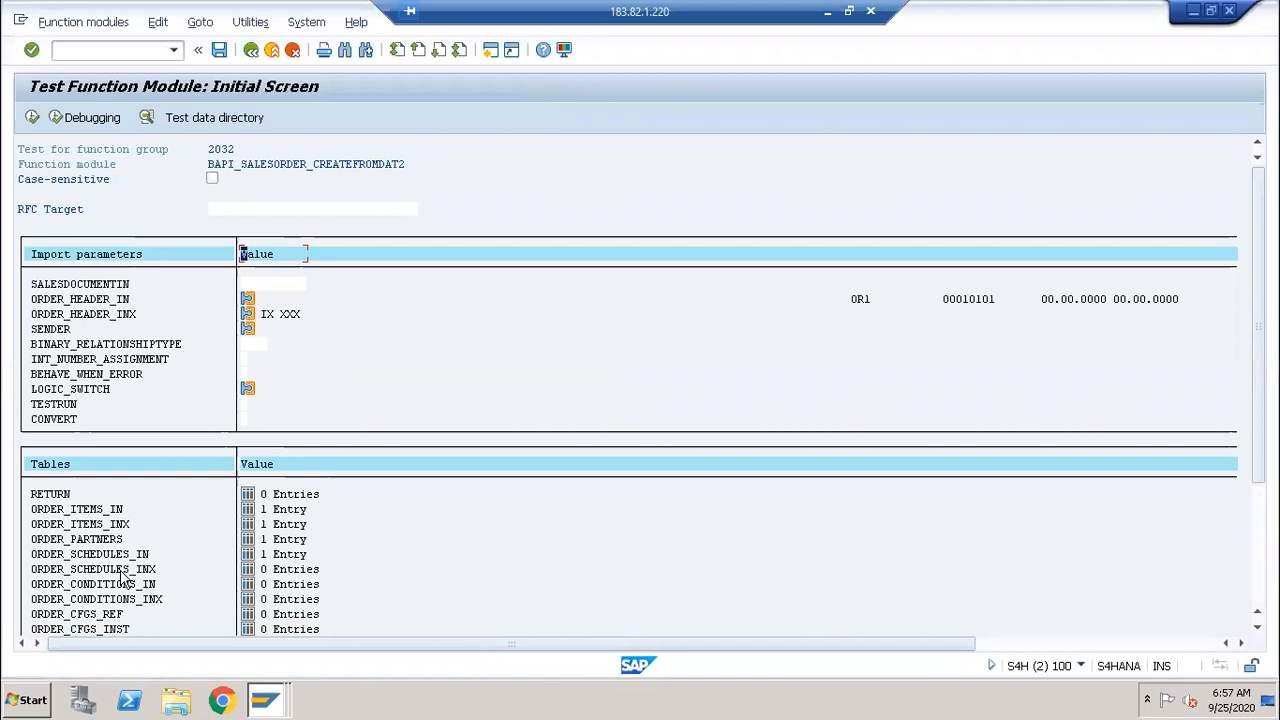
Step: Add an ORDER_SCHEDULES_INX row for item 10 with X in REQ_QTY, then go back
{"action": "left_click", "coordinate": [248, 570]}
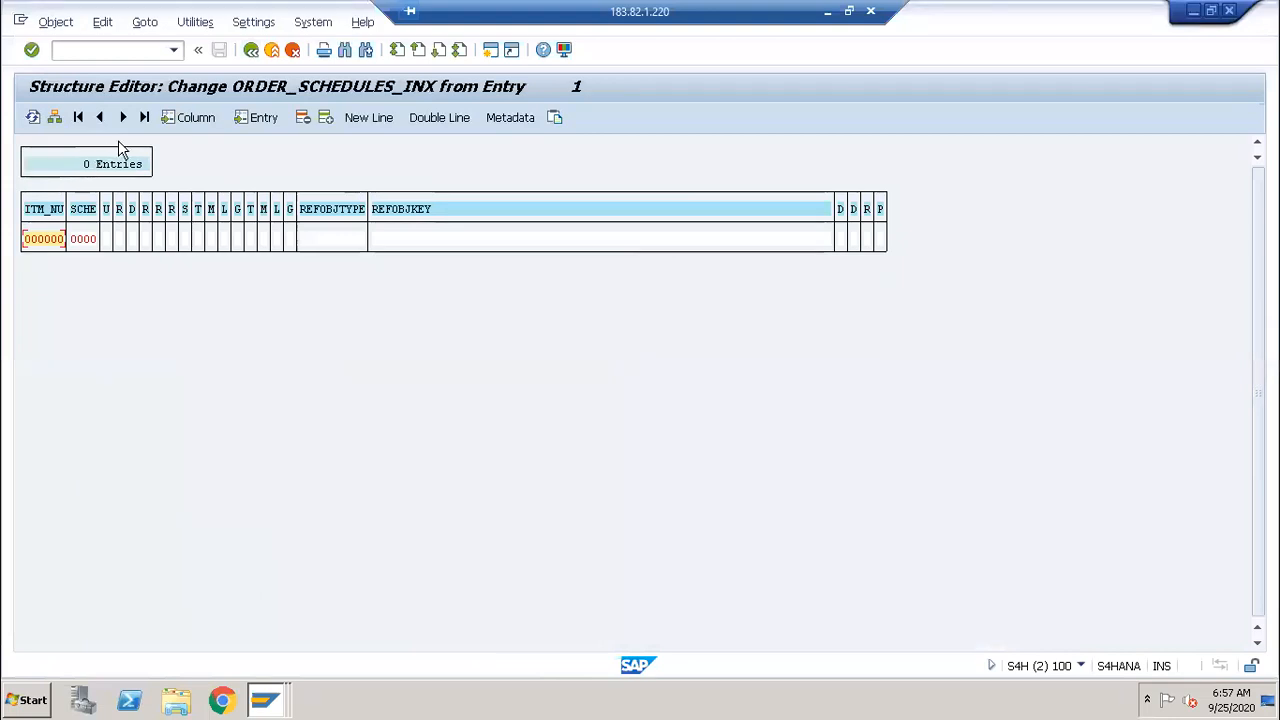
{"action": "left_click", "coordinate": [56, 114]}
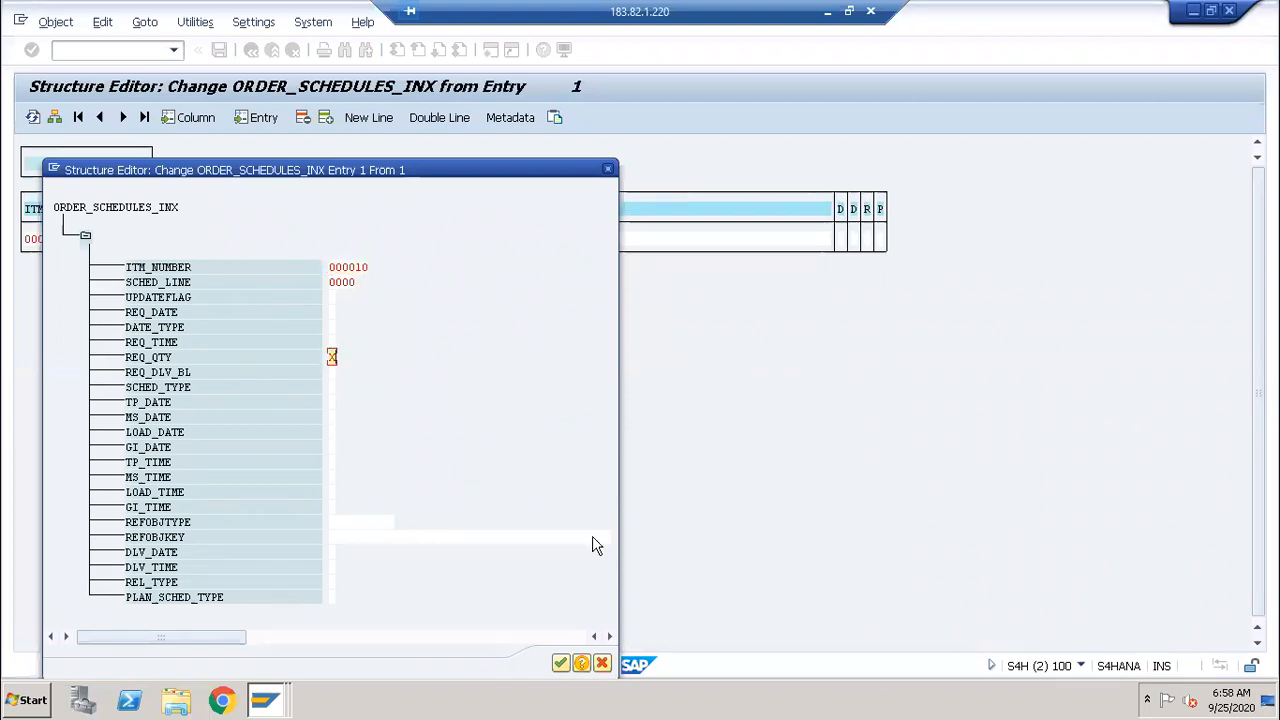
{"action": "left_click", "coordinate": [561, 664]}
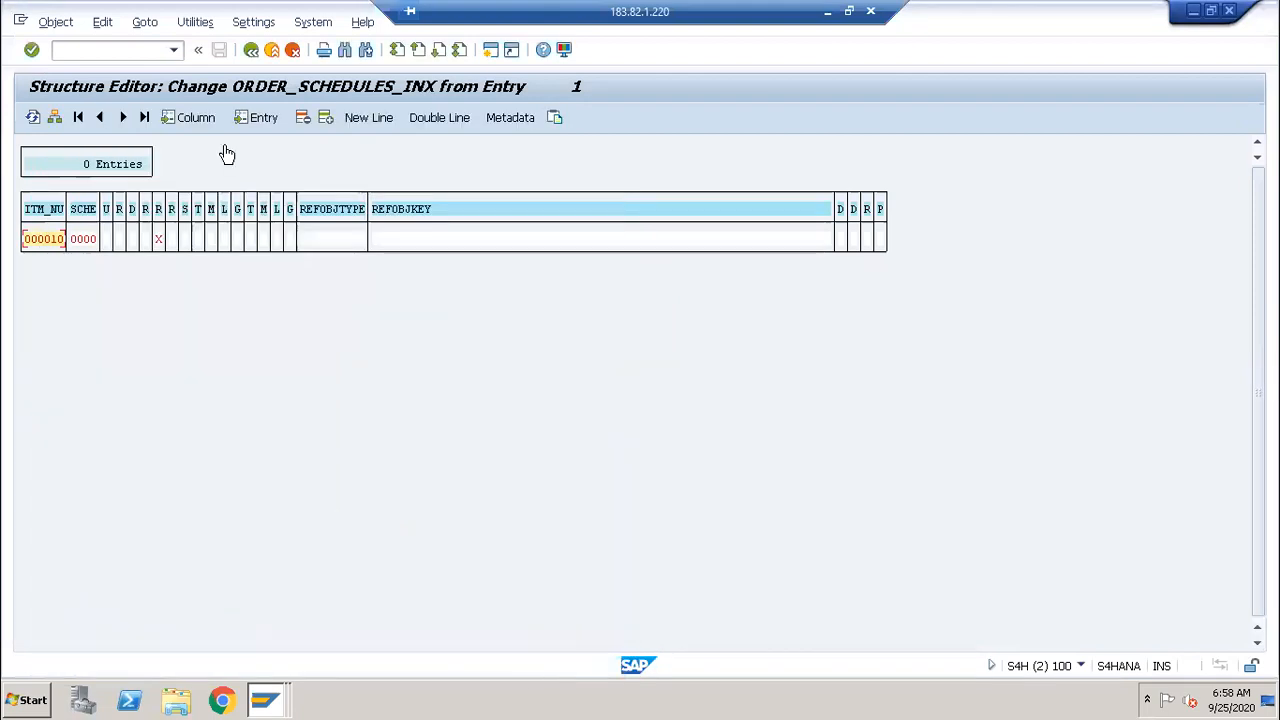
{"action": "left_click", "coordinate": [250, 52]}
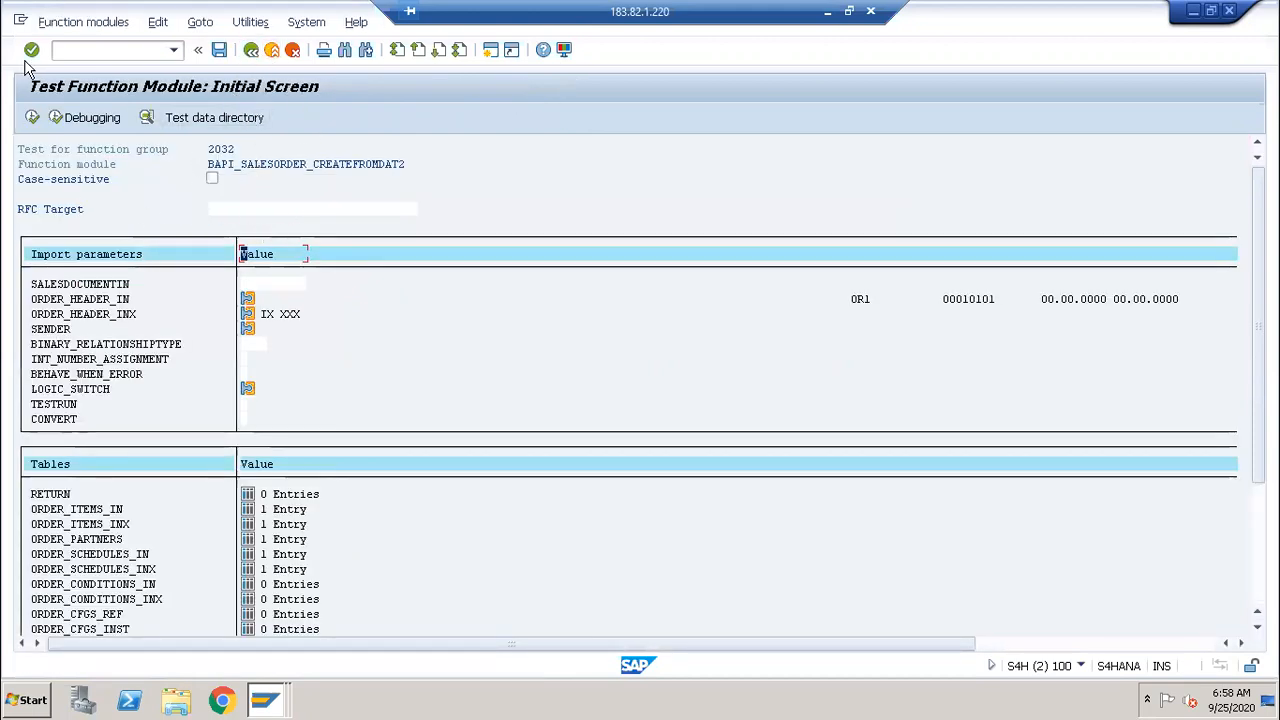
Step: Execute BAPI_SALESORDER_CREATEFROMDAT2, producing sales document 3050 with 4 RETURN entries
{"action": "left_click", "coordinate": [32, 118]}
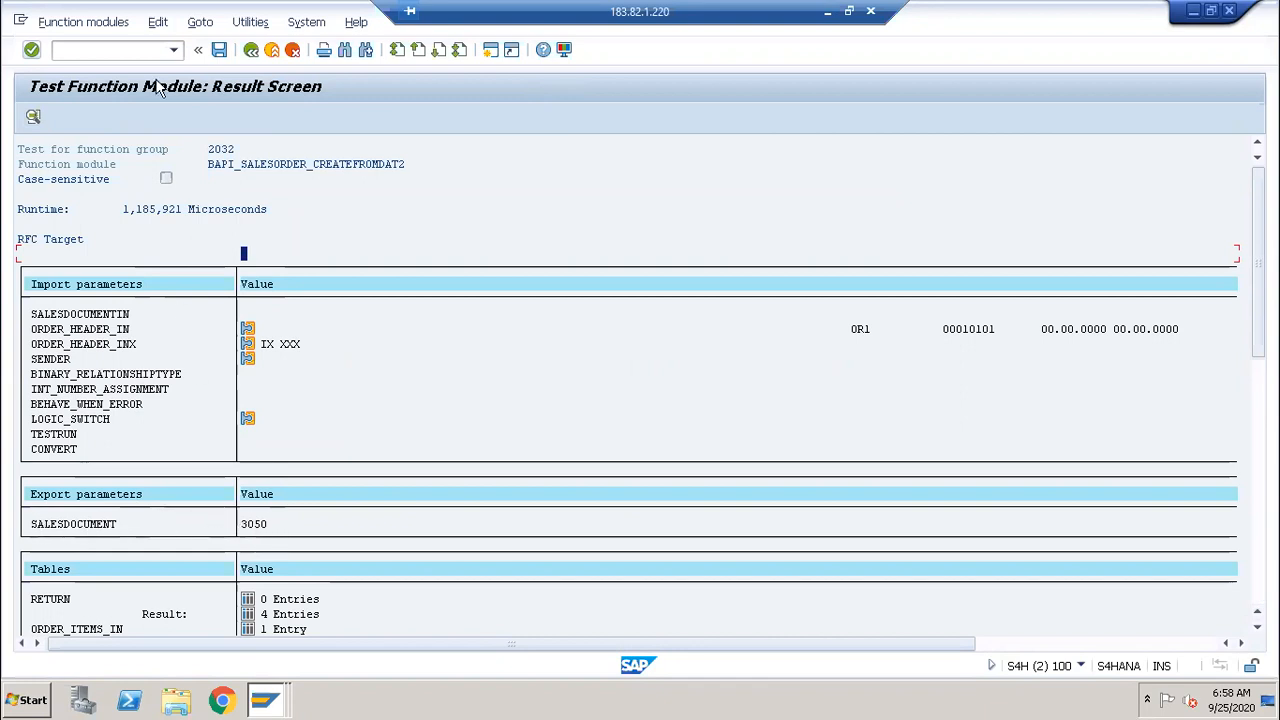
{"action": "left_click", "coordinate": [268, 703]}
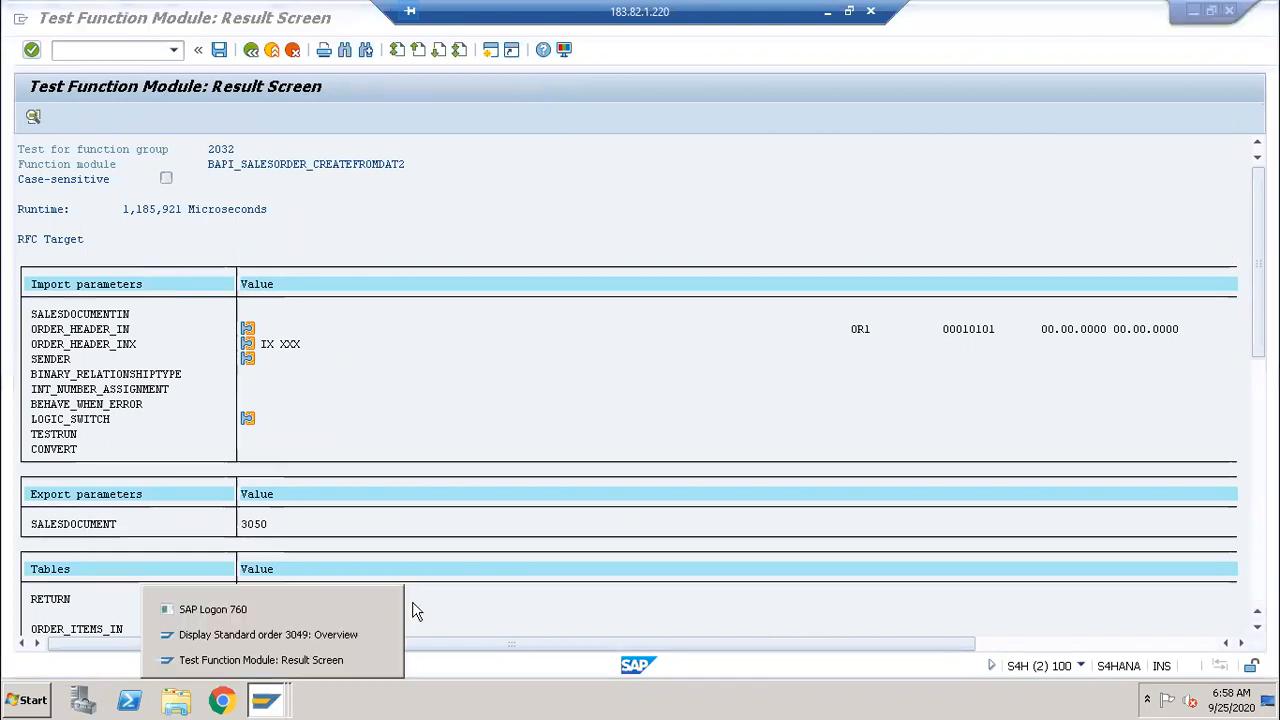
{"action": "left_click", "coordinate": [310, 662]}
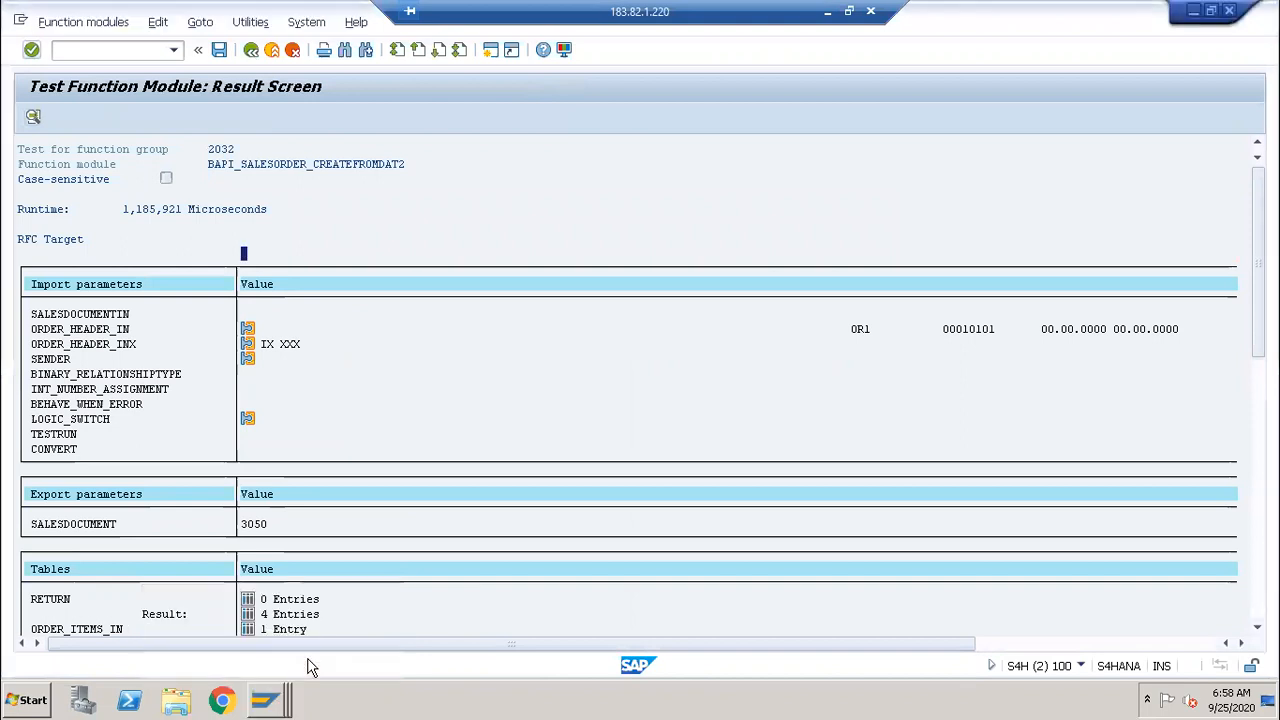
{"action": "left_click", "coordinate": [268, 698]}
{"action": "left_click", "coordinate": [300, 635]}
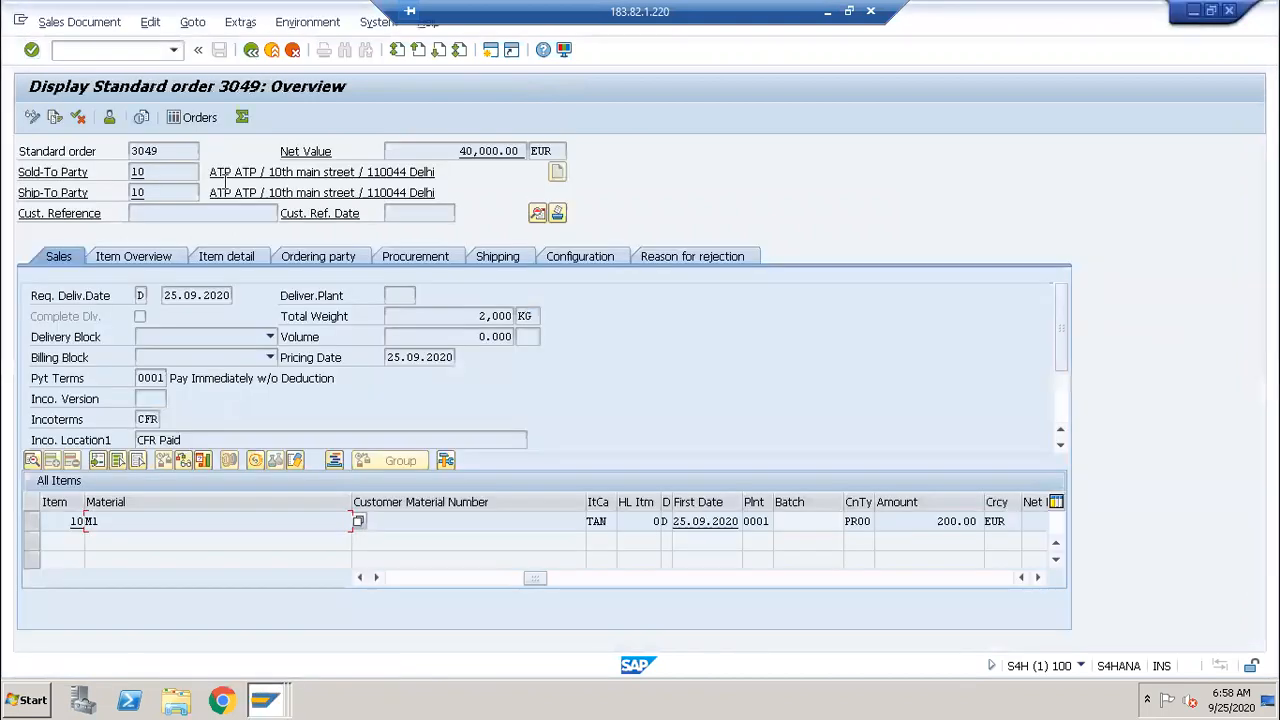
{"action": "left_click", "coordinate": [251, 49]}
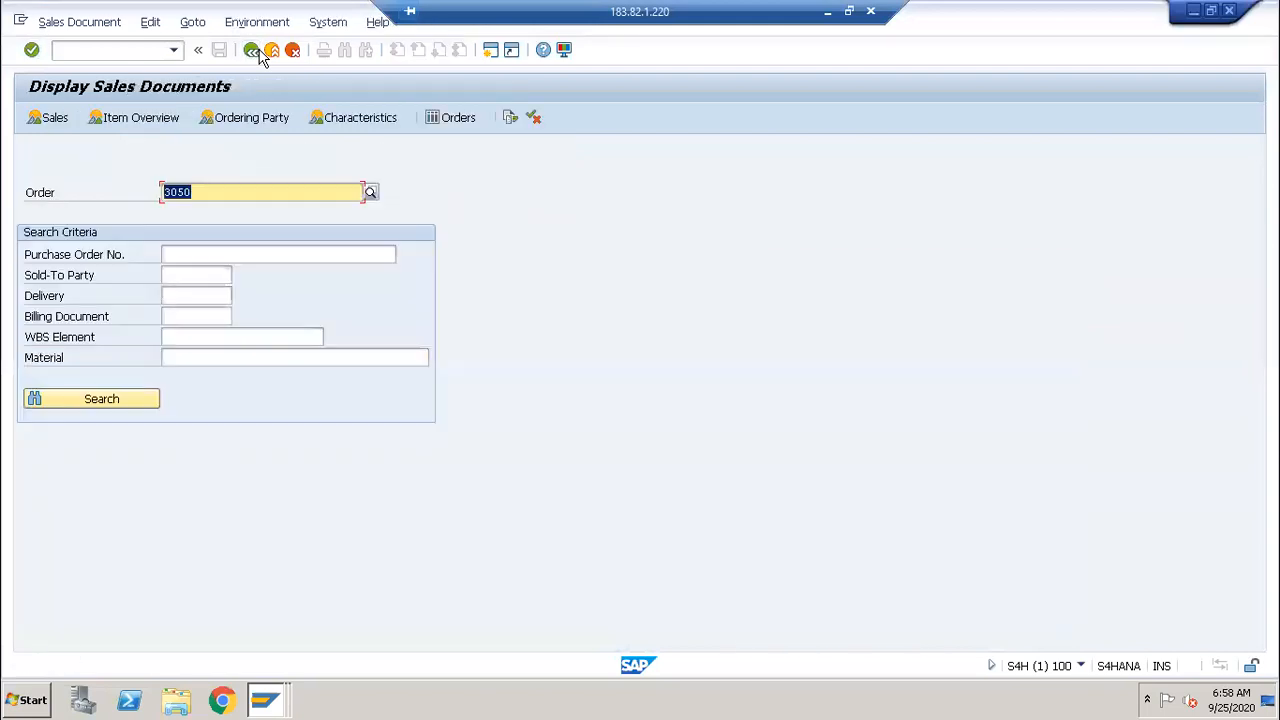
{"action": "key", "text": "Return"}
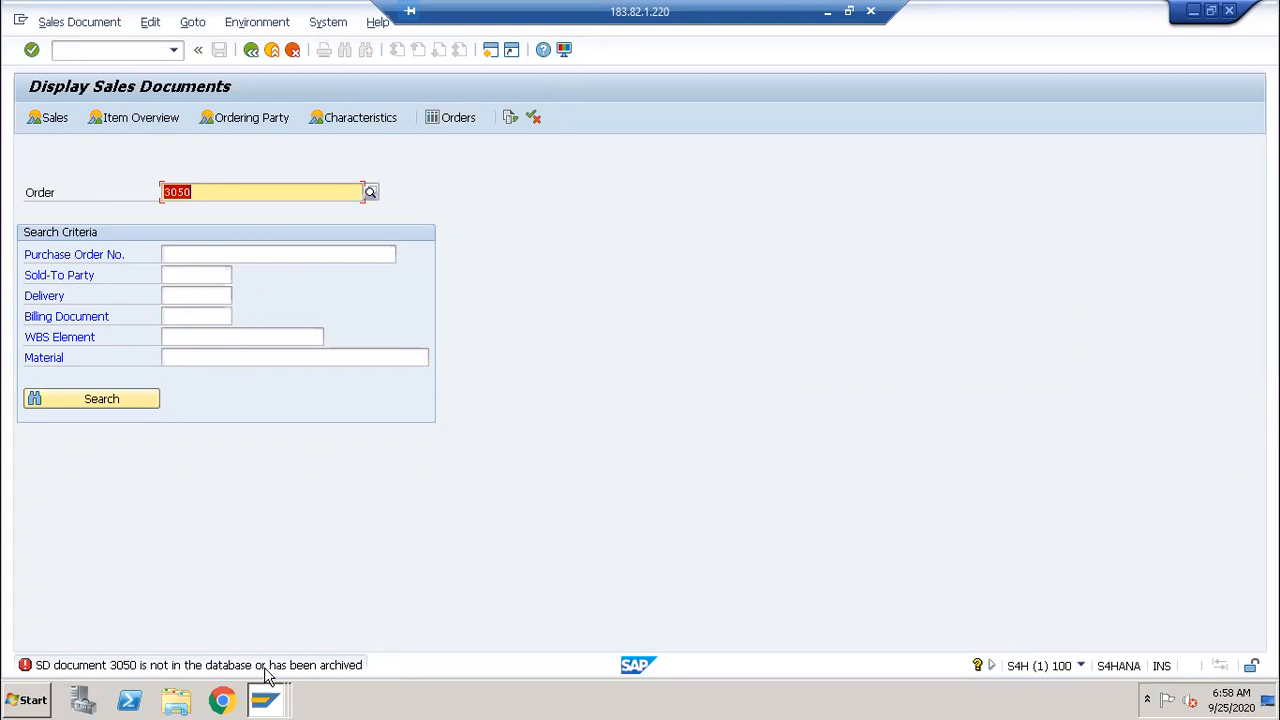
{"action": "key", "text": "alt+Tab"}
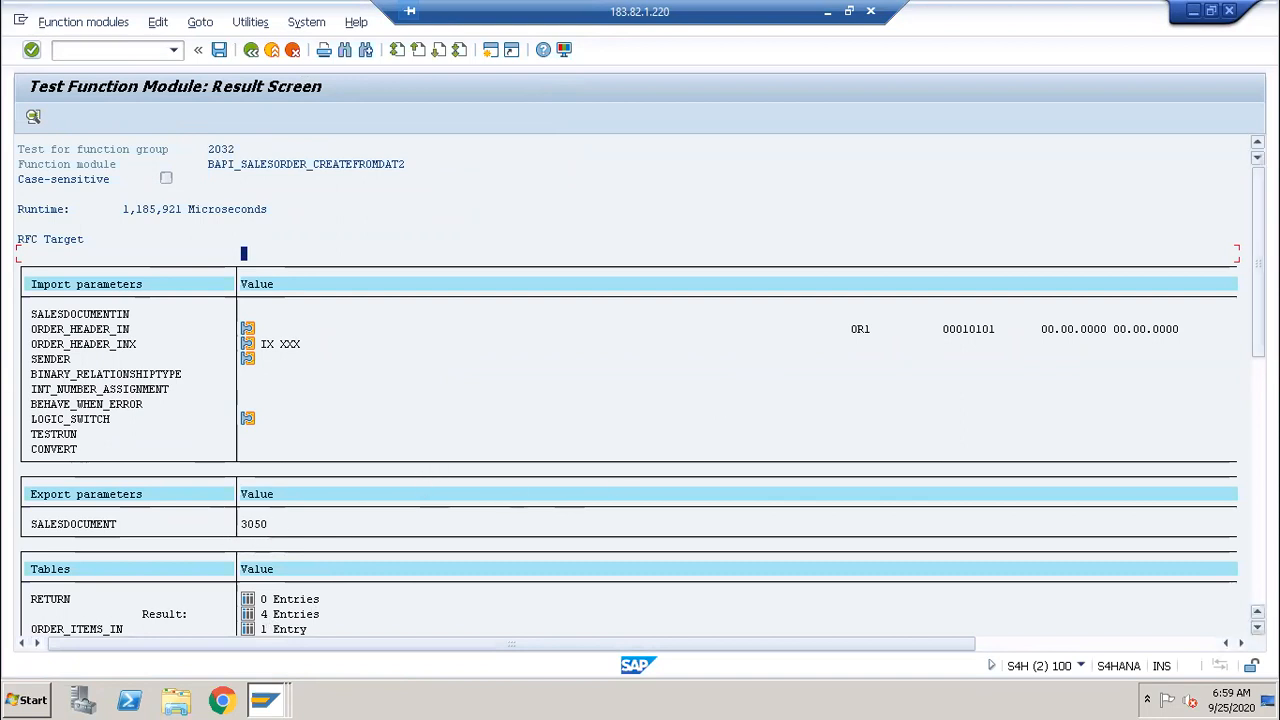
Step: Open RETURN's 4 entries to read the messages, including 'Standard order 3050 has been saved'
{"action": "scroll", "coordinate": [974, 517], "scroll_direction": "down", "scroll_amount": 2}
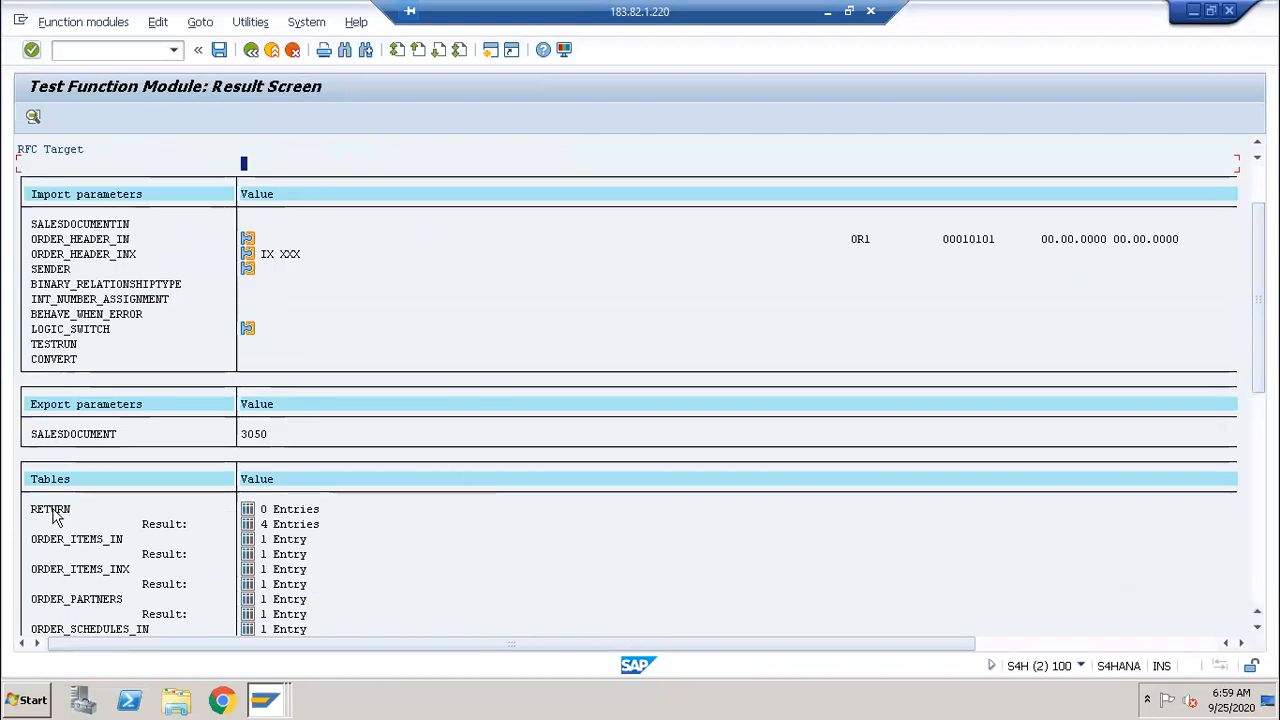
{"action": "left_click", "coordinate": [248, 526]}
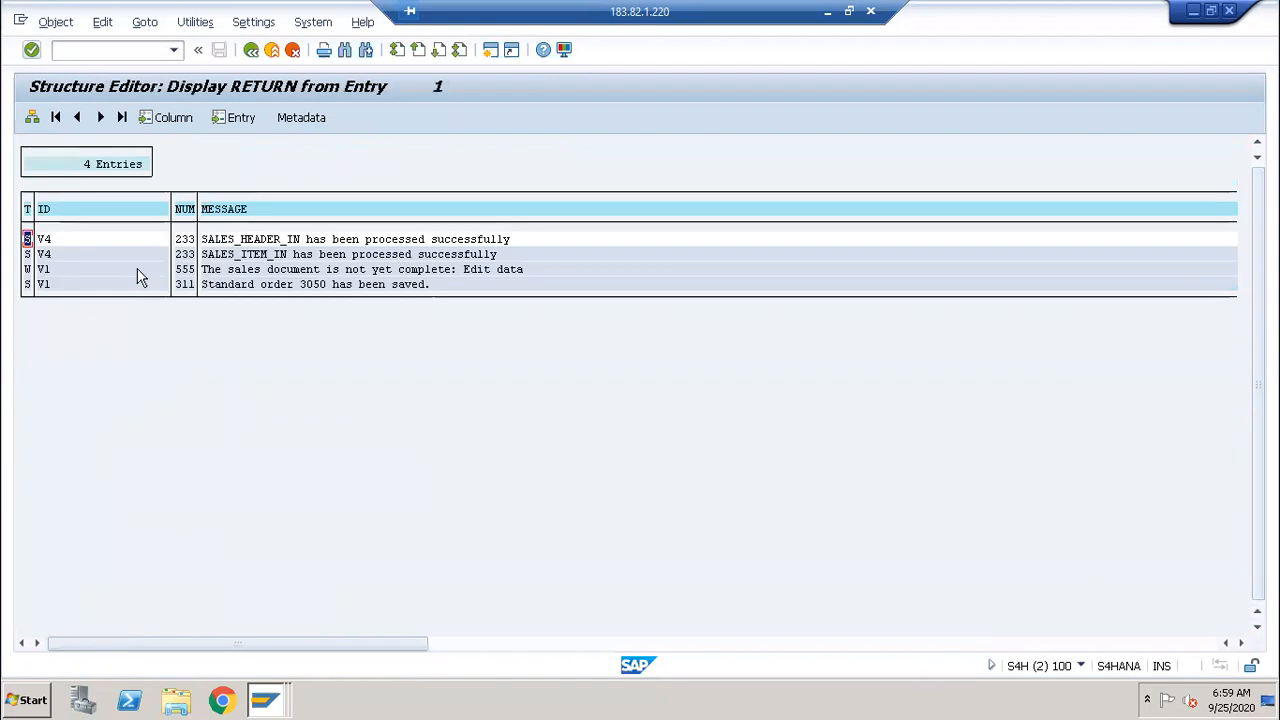
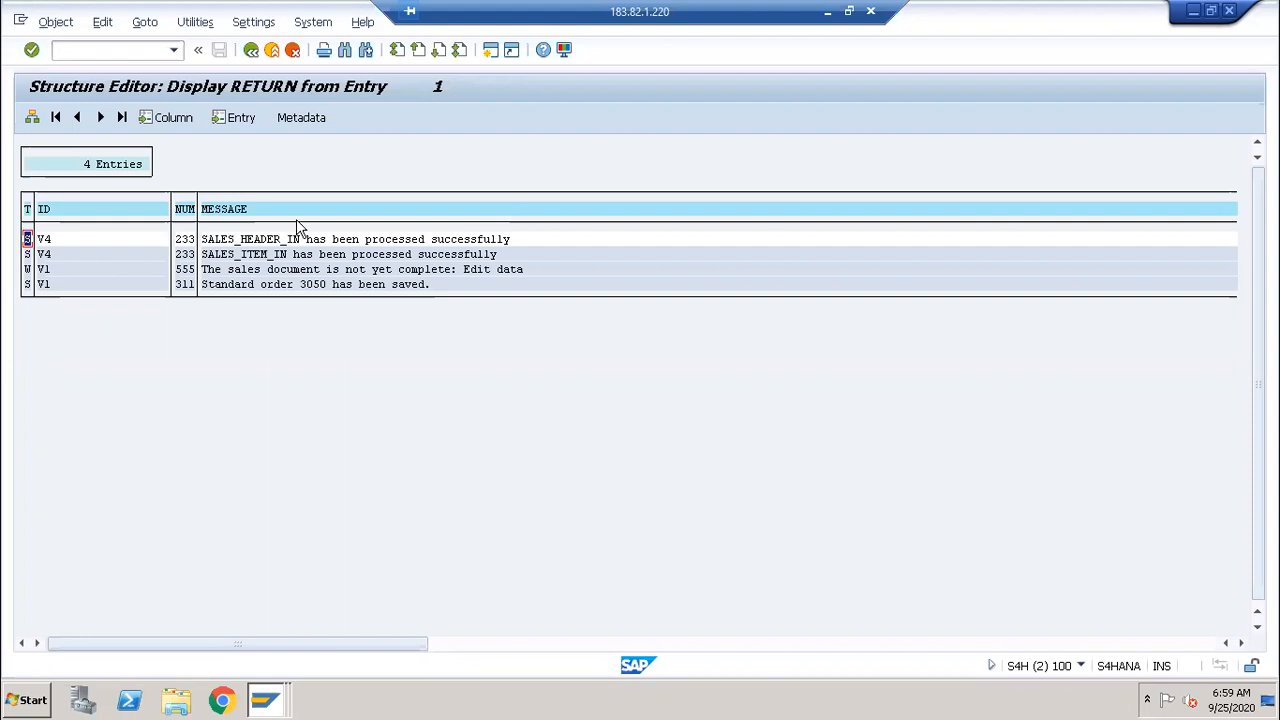
Step: Back out to the BAPI_SALESORDER_CREATEFROMDAT2 test input screen and open Save Test Data
{"action": "left_click", "coordinate": [252, 51]}
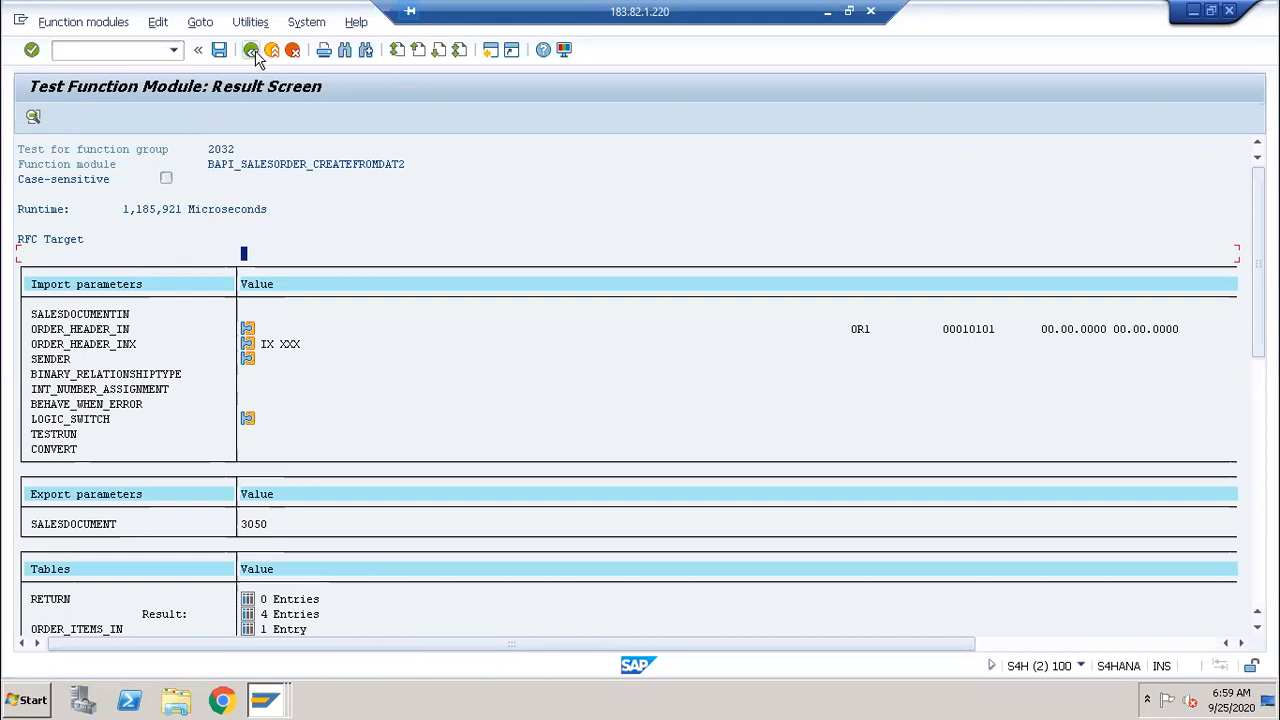
{"action": "left_click", "coordinate": [251, 50]}
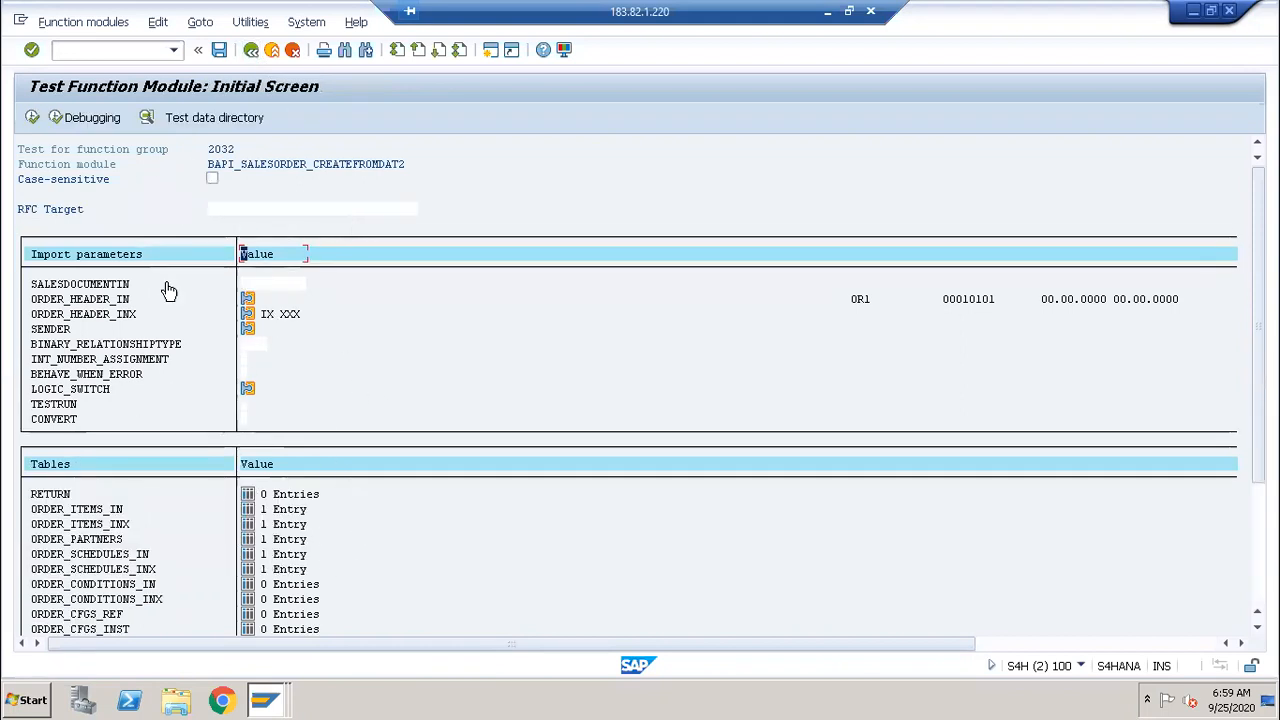
{"action": "left_click", "coordinate": [218, 50]}
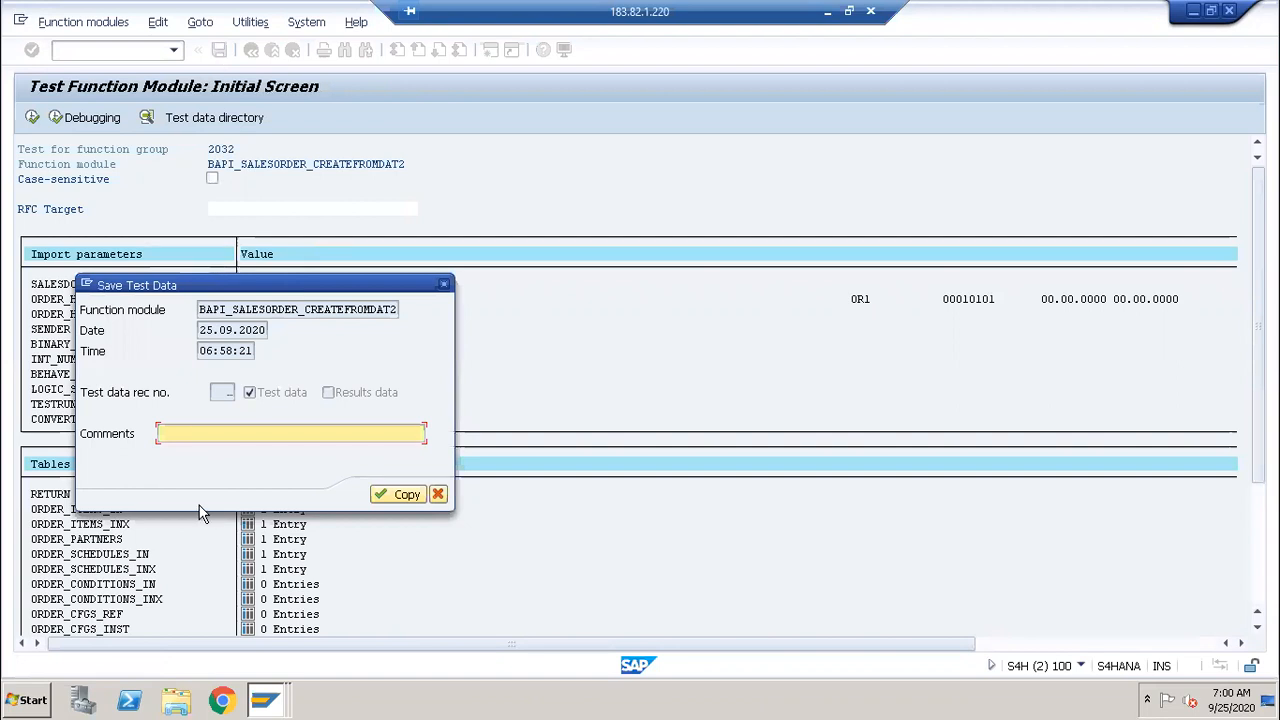
Step: Save the current test inputs with the comment TEST_25092020
{"action": "type", "text": "TESTIN"}
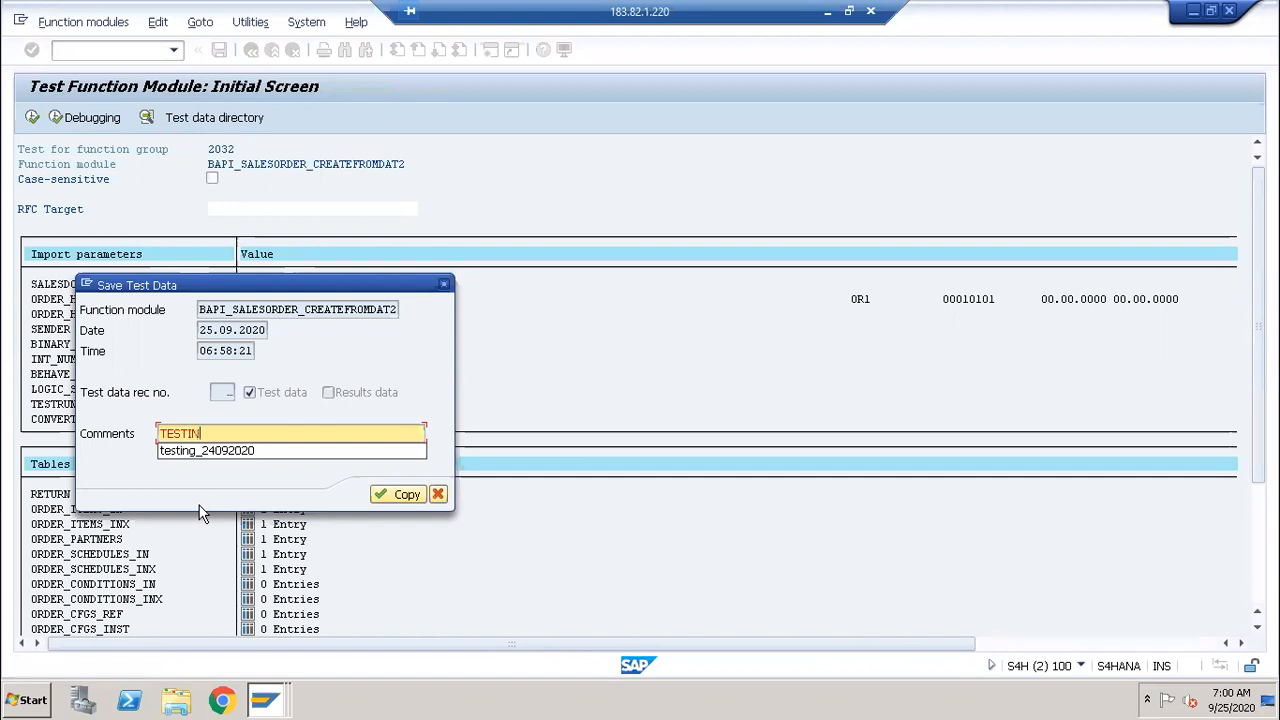
{"action": "type", "text": "G"}
{"action": "key", "text": "BackSpace"}
{"action": "key", "text": "BackSpace"}
{"action": "key", "text": "BackSpace"}
{"action": "type", "text": "_25"}
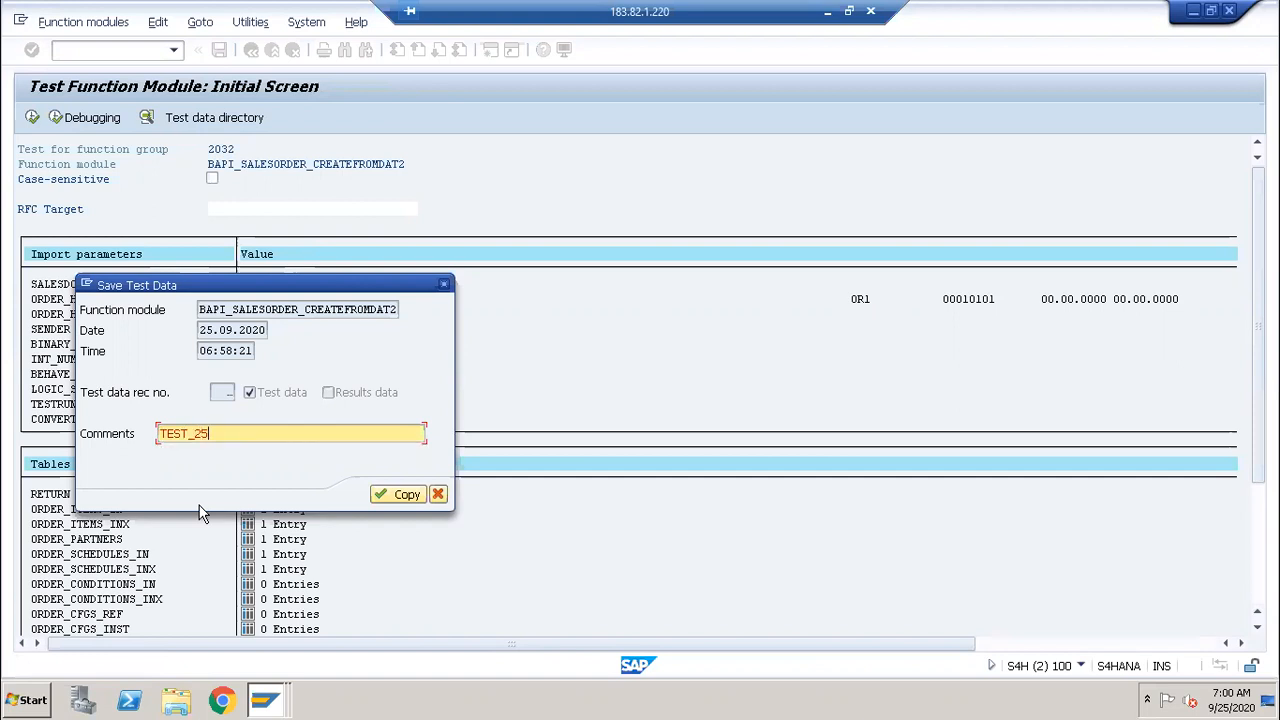
{"action": "type", "text": "092020"}
{"action": "key", "text": "Return"}
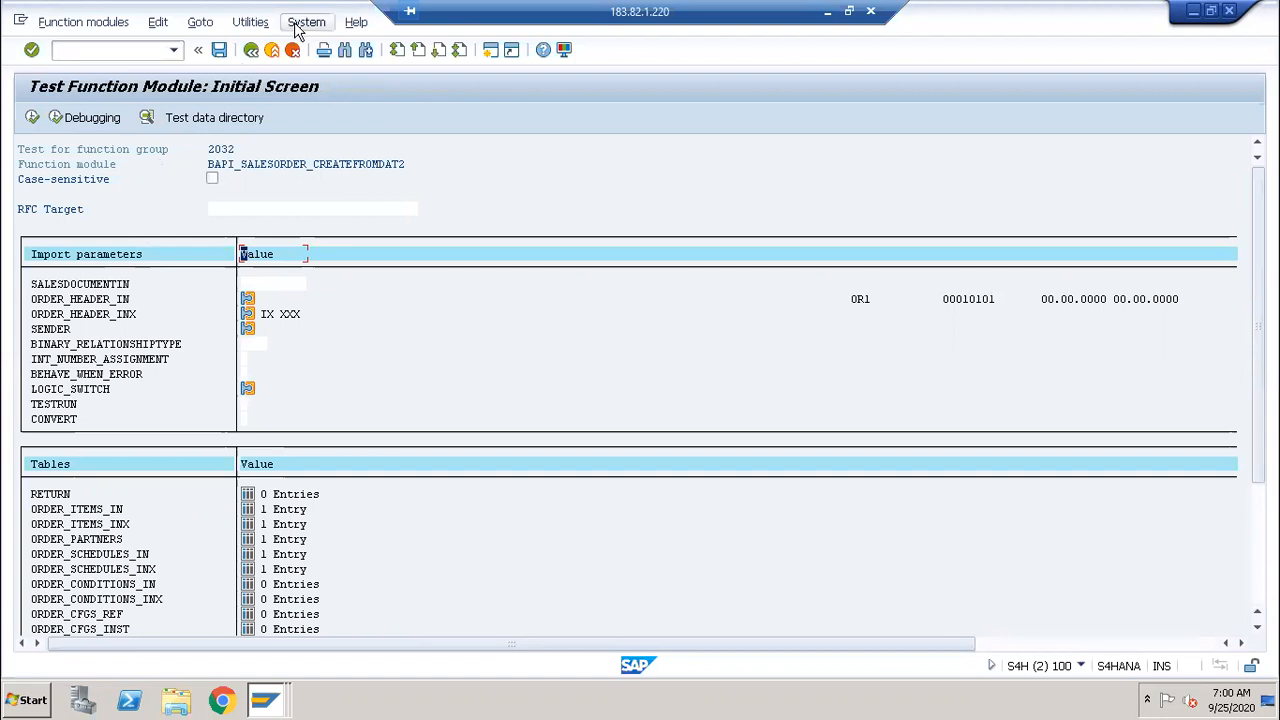
Step: Confirm the test data directory lists record 2 beside record 1, then go back
{"action": "left_click", "coordinate": [224, 121]}
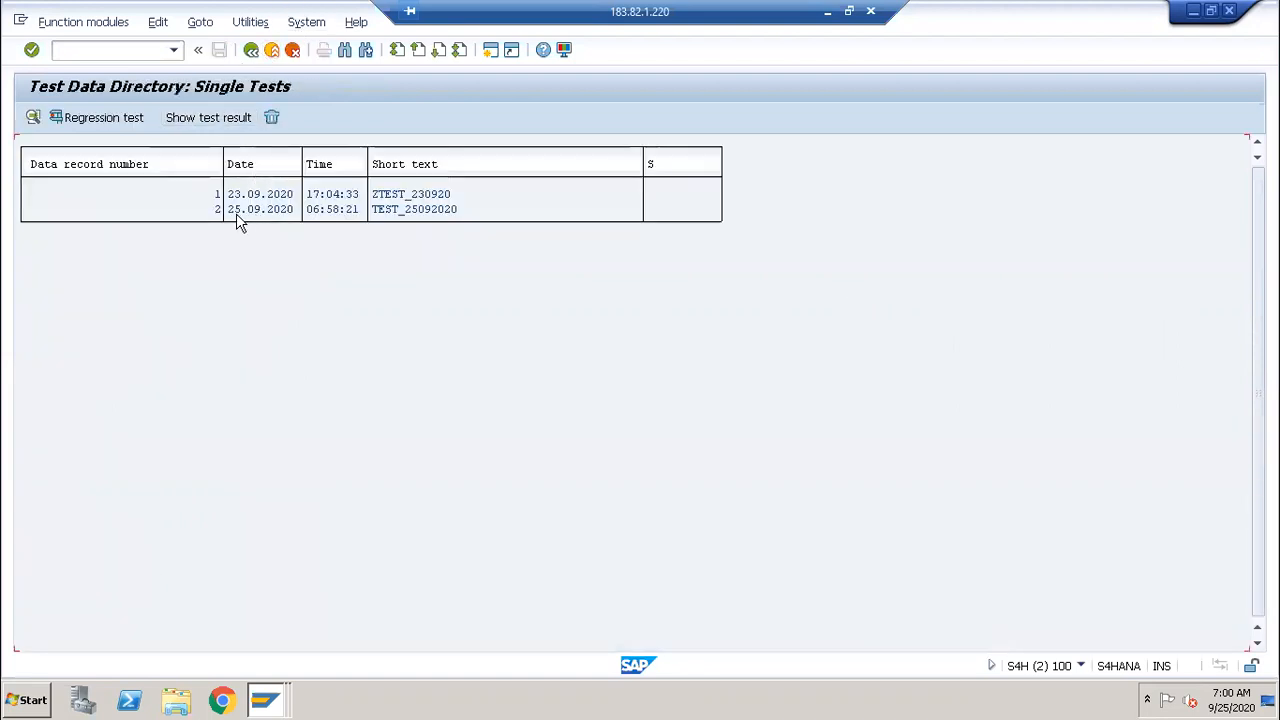
{"action": "left_click", "coordinate": [252, 51]}
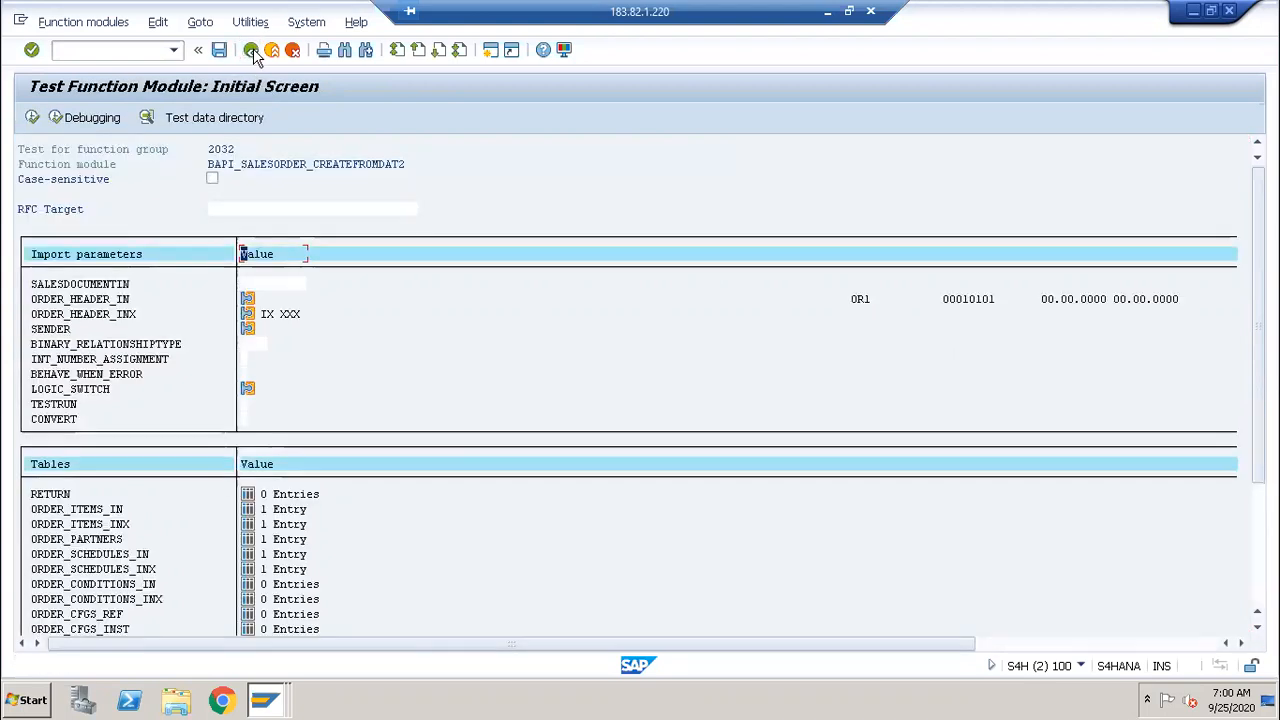
{"action": "left_click", "coordinate": [252, 51]}
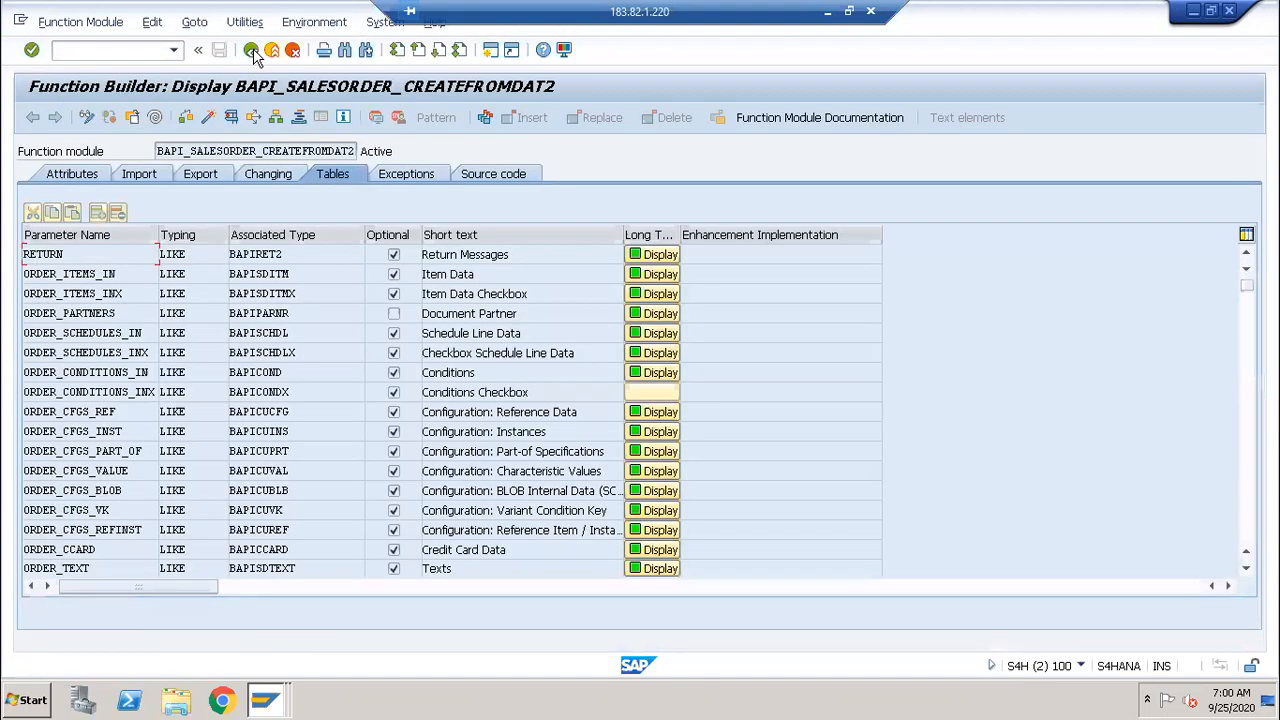
Step: Return to the Function Builder and start a test sequence via Function Module > Execute > Test Sequences
{"action": "left_click", "coordinate": [252, 51]}
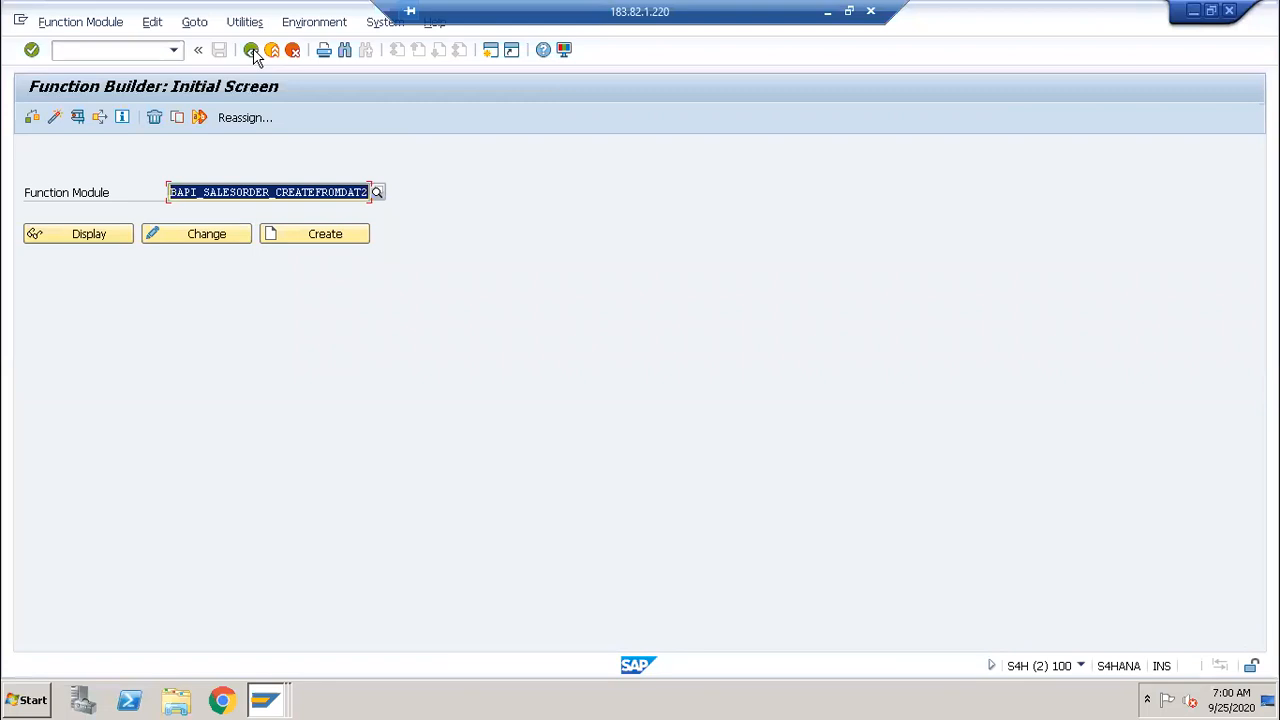
{"action": "key", "text": "End"}
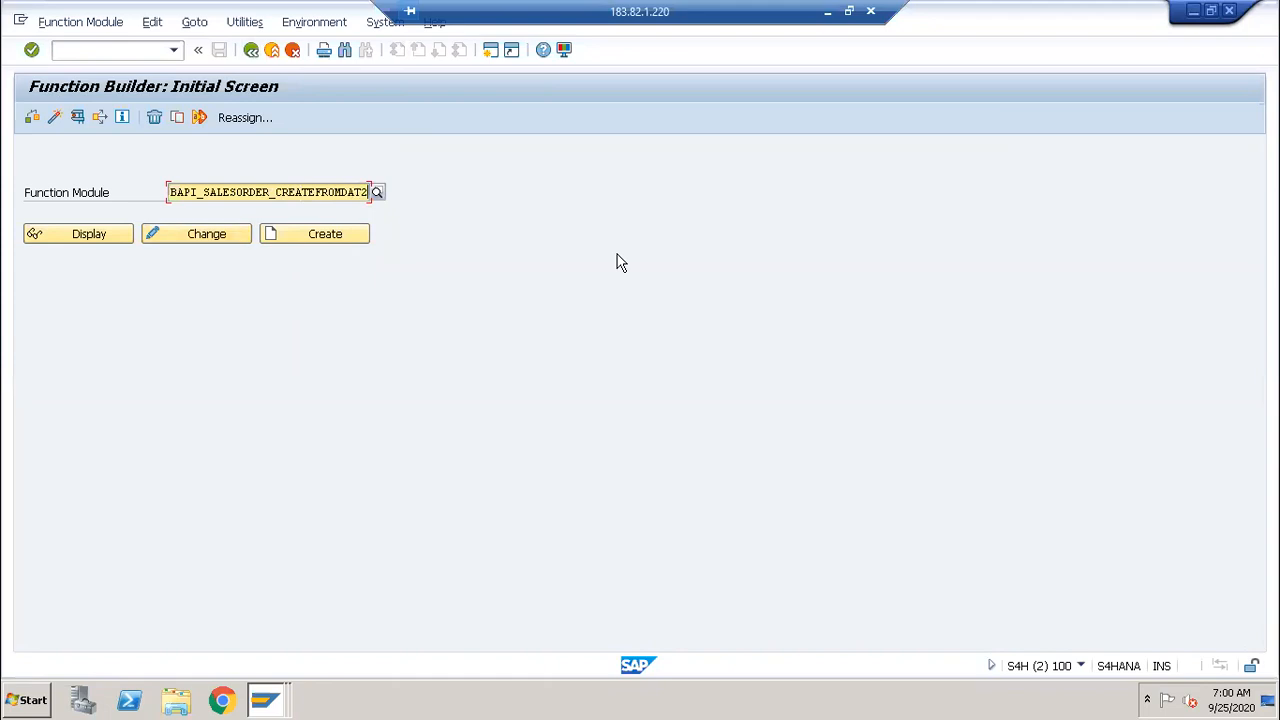
{"action": "left_click", "coordinate": [88, 30]}
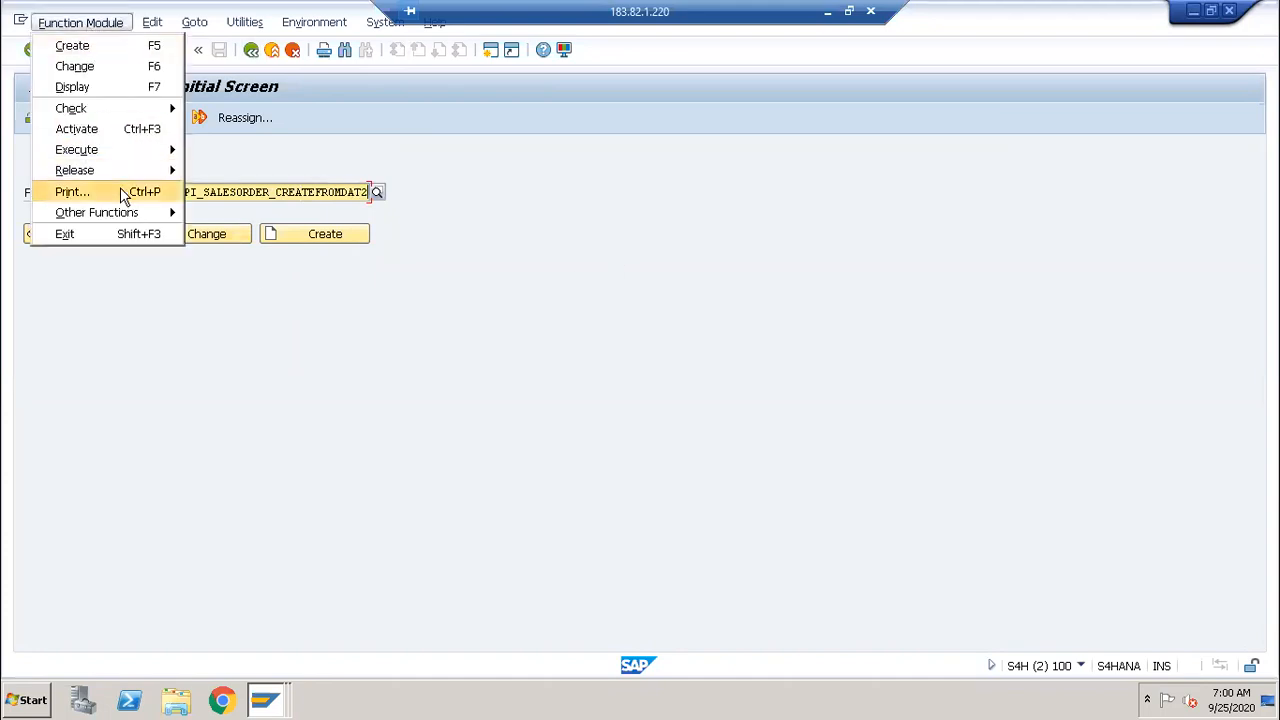
{"action": "mouse_move", "coordinate": [118, 157]}
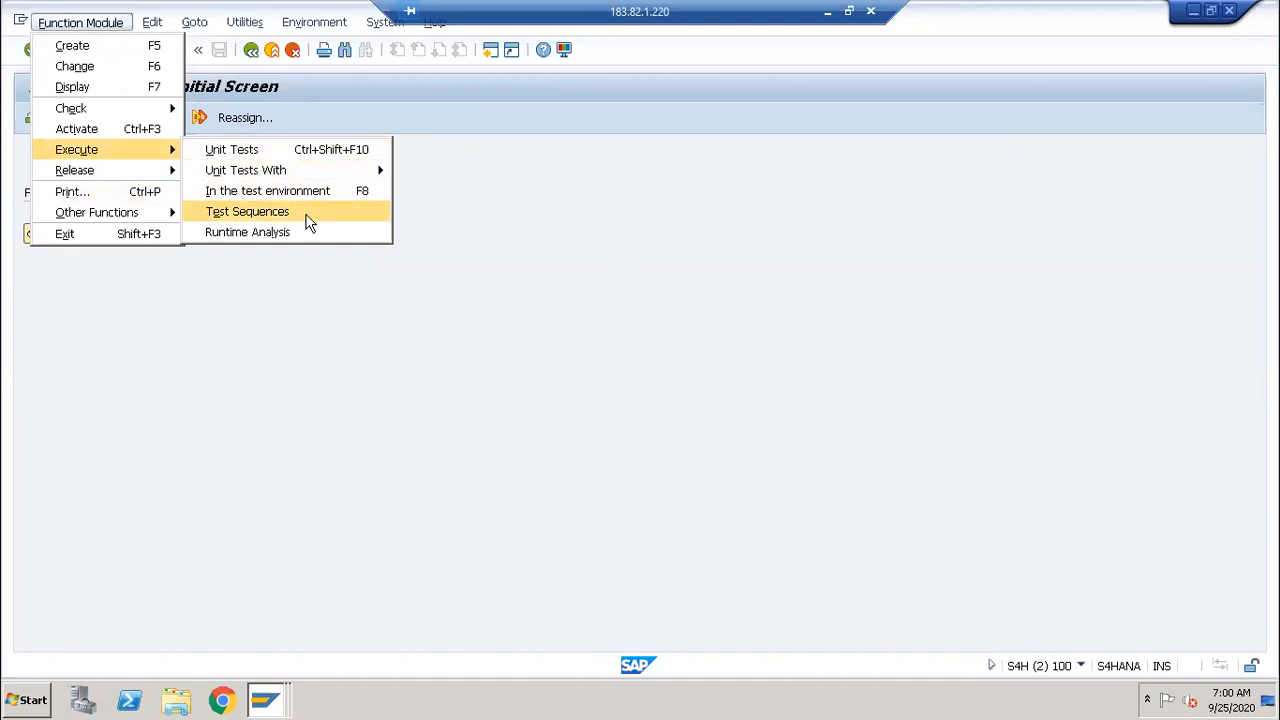
{"action": "left_click", "coordinate": [308, 222]}
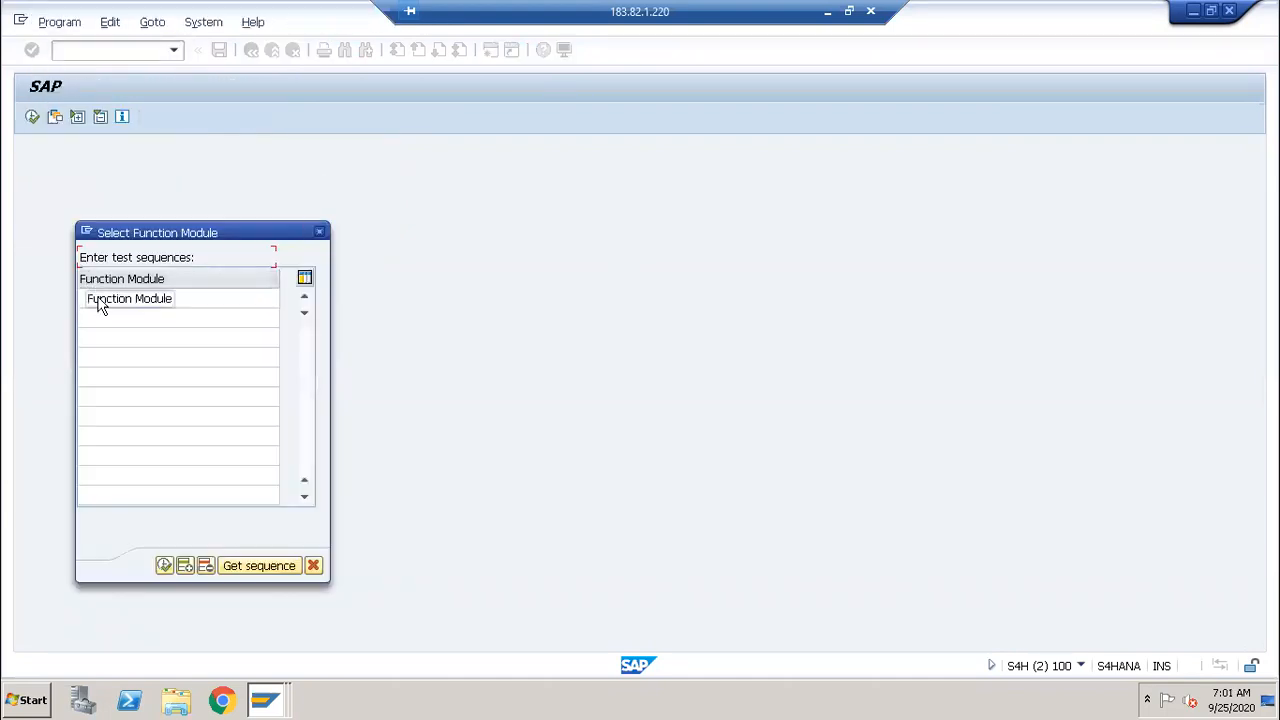
Step: List BAPI_SALESORDER_CREATEFROMDAT2 then BAPI_TRANSACTION_COMMIT as the sequence's modules and confirm
{"action": "left_click", "coordinate": [99, 297]}
{"action": "key", "text": "ctrl+v"}
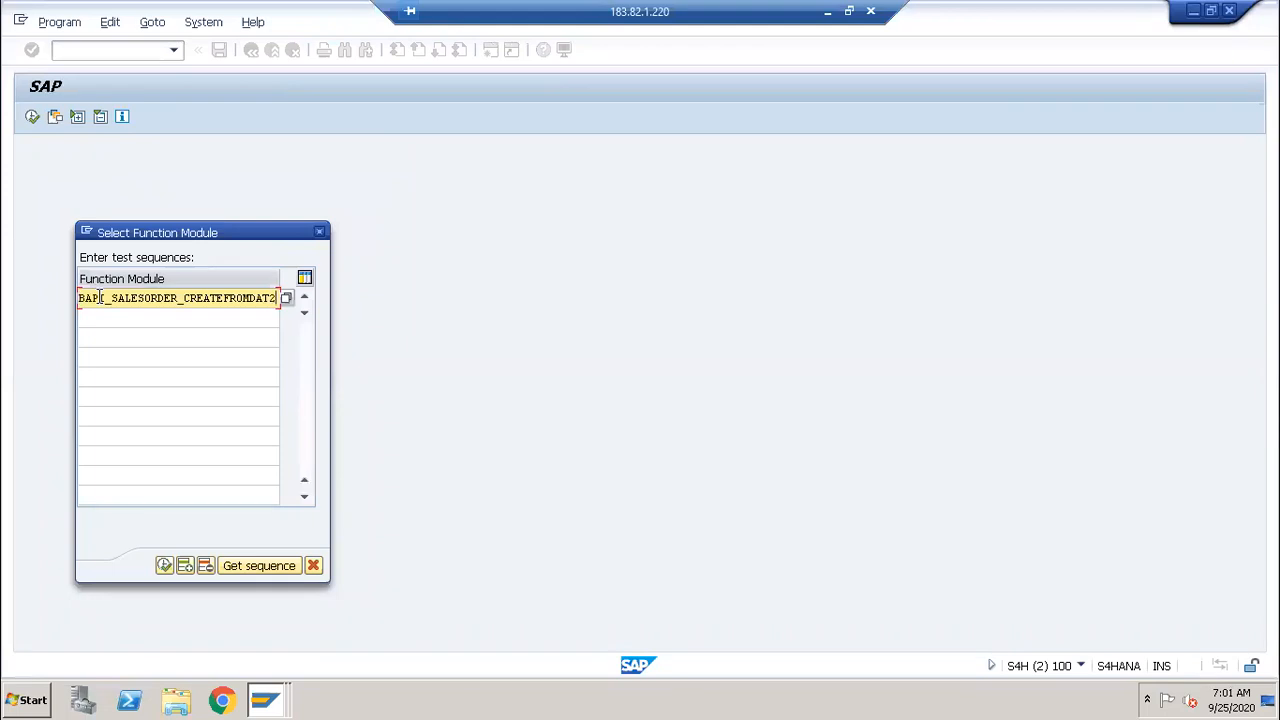
{"action": "left_click", "coordinate": [104, 320]}
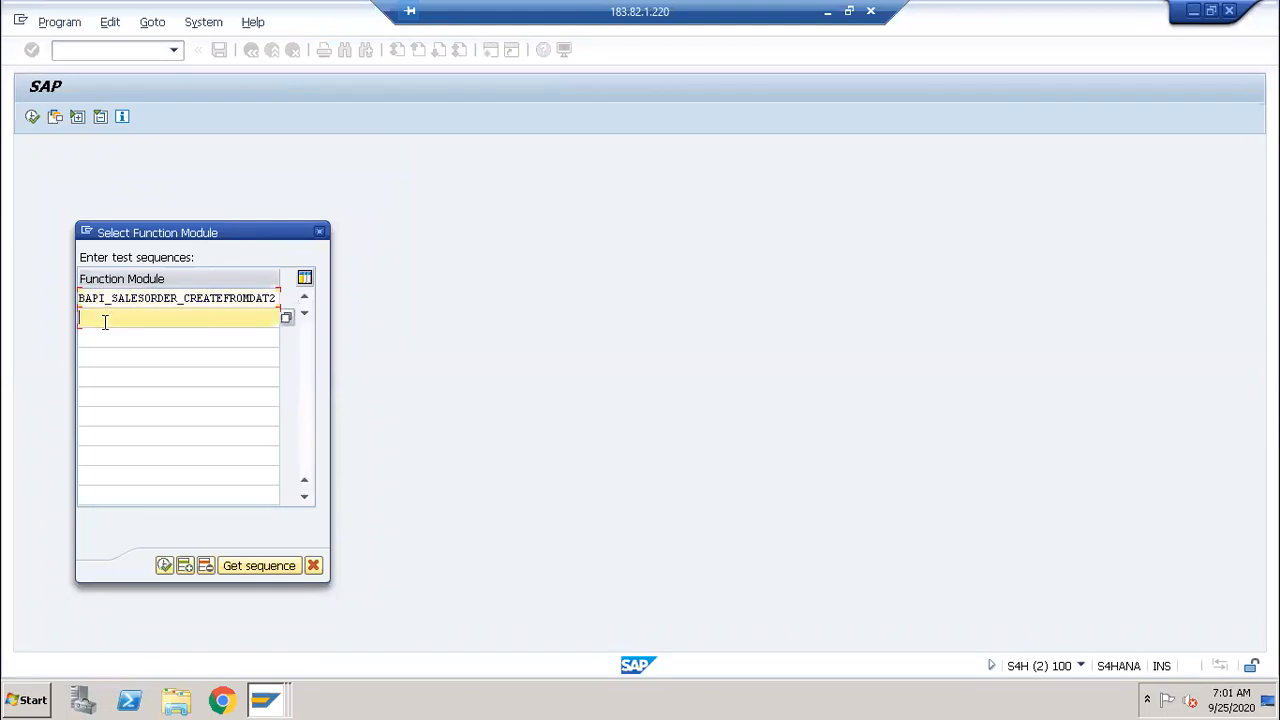
{"action": "type", "text": "BAPI"}
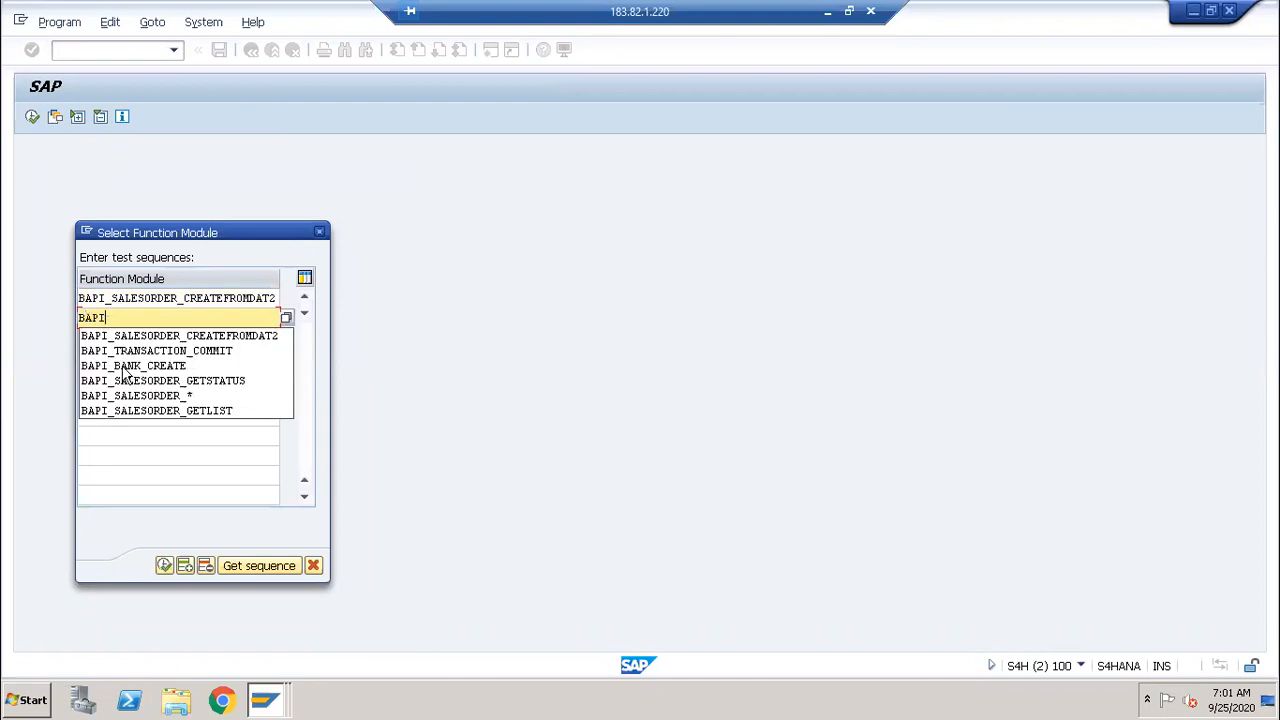
{"action": "left_click", "coordinate": [124, 350]}
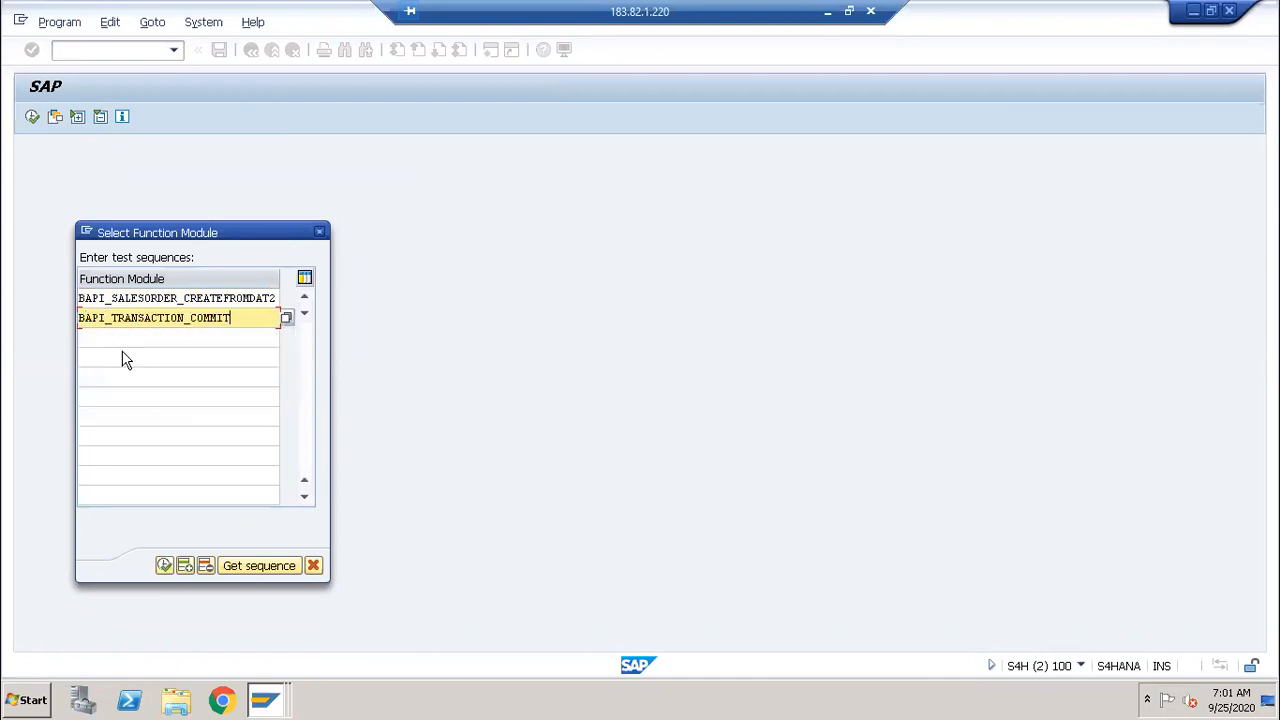
{"action": "key", "text": "Return"}
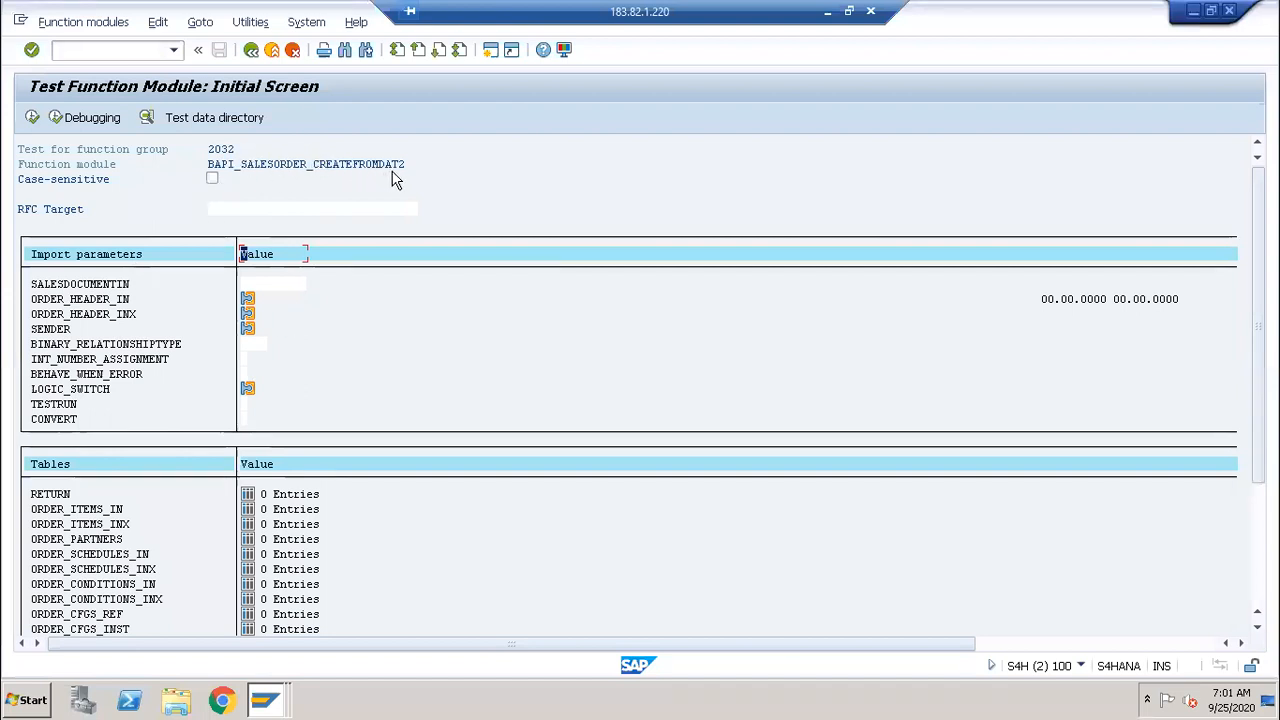
Step: Load saved test record 2 and execute the BAPI, creating sales document 3051
{"action": "left_click", "coordinate": [210, 120]}
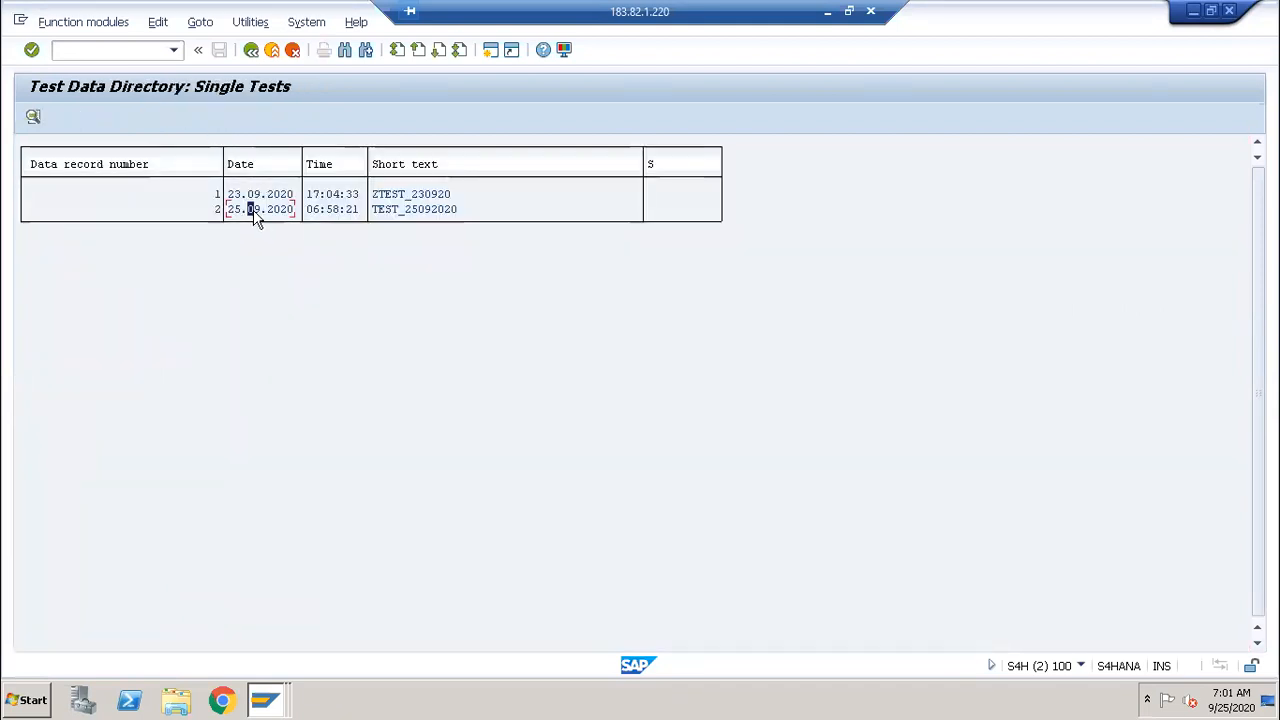
{"action": "double_click", "coordinate": [255, 210]}
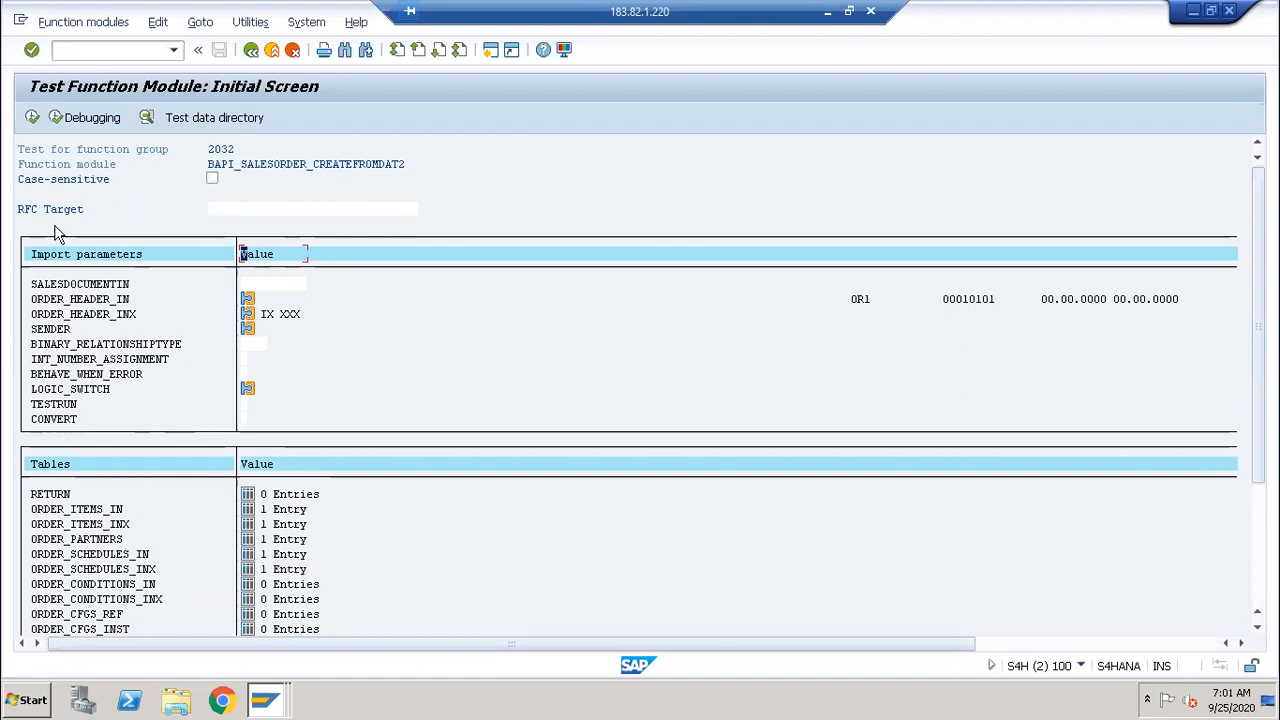
{"action": "left_click", "coordinate": [34, 119]}
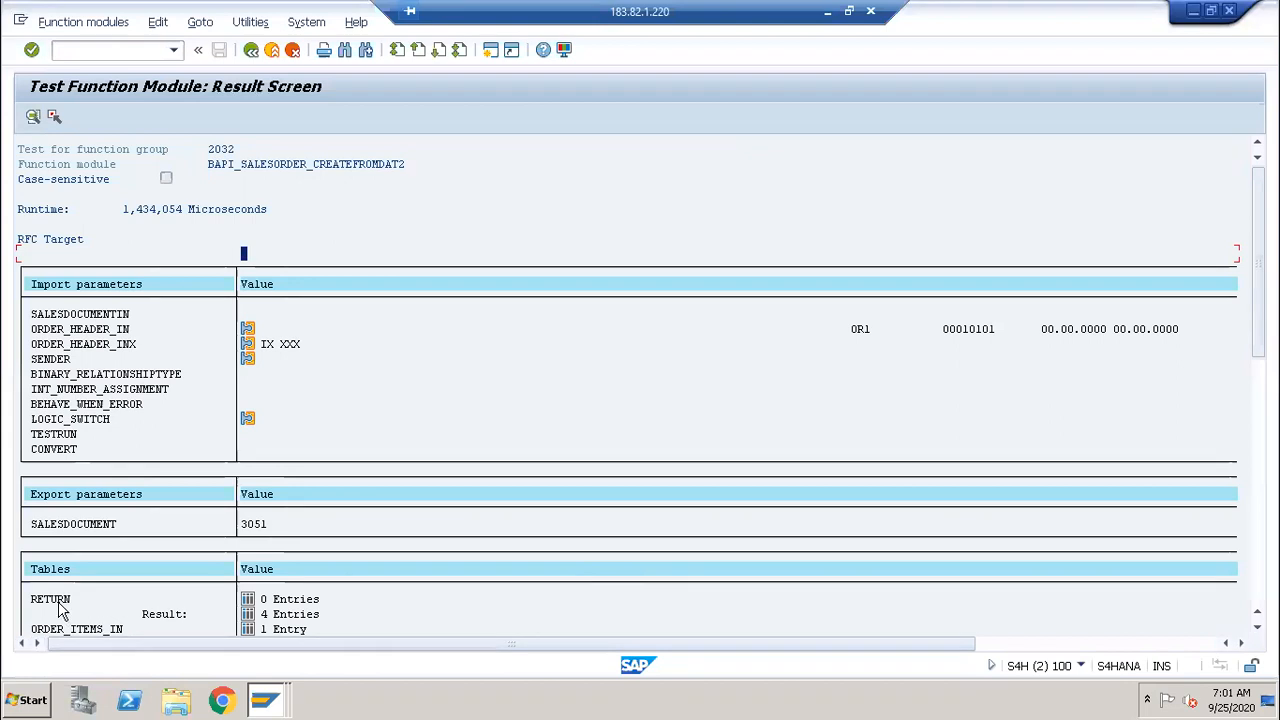
{"action": "left_click", "coordinate": [248, 615]}
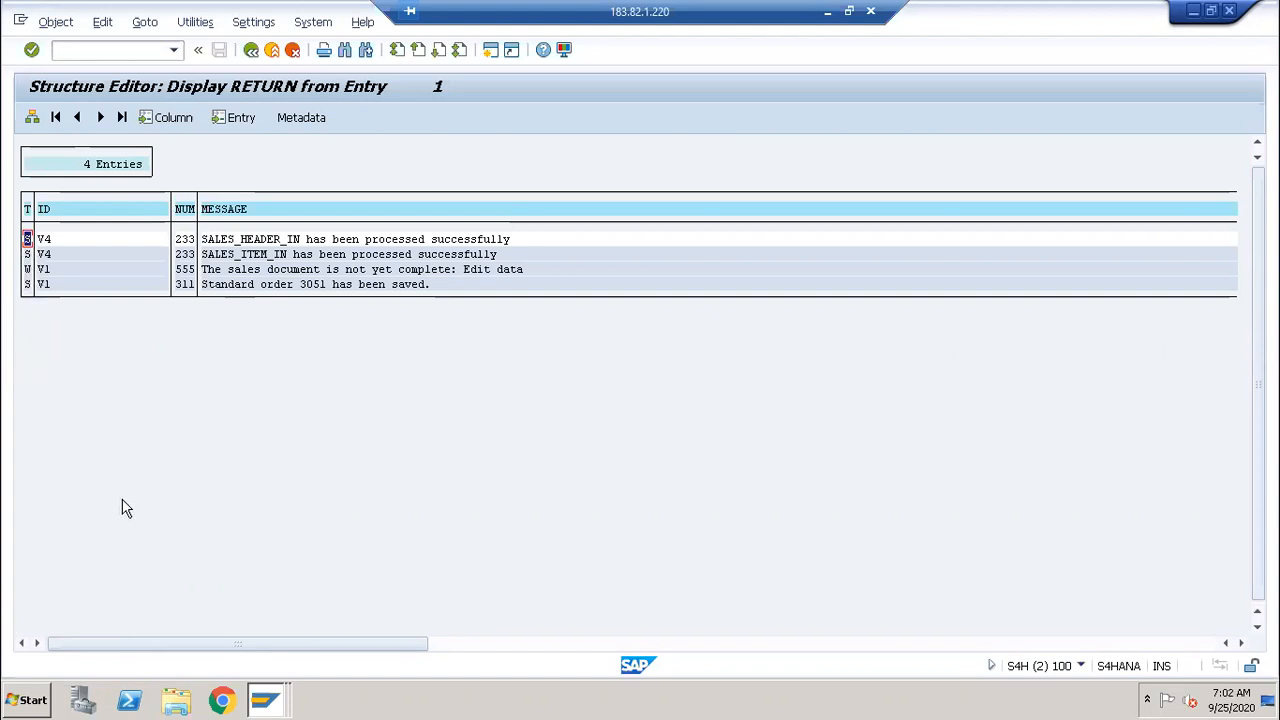
{"action": "left_click", "coordinate": [251, 50]}
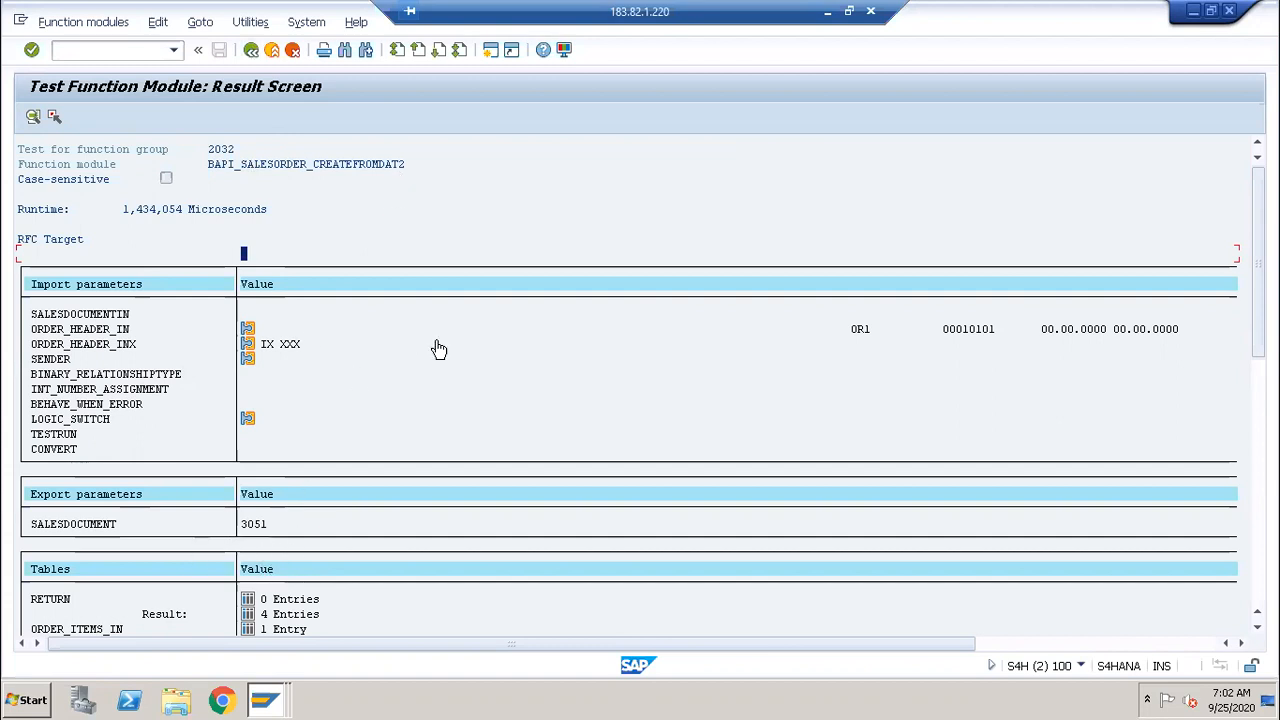
Step: Execute BAPI_TRANSACTION_COMMIT as the sequence's second module, getting RETURN 000
{"action": "left_click", "coordinate": [250, 52]}
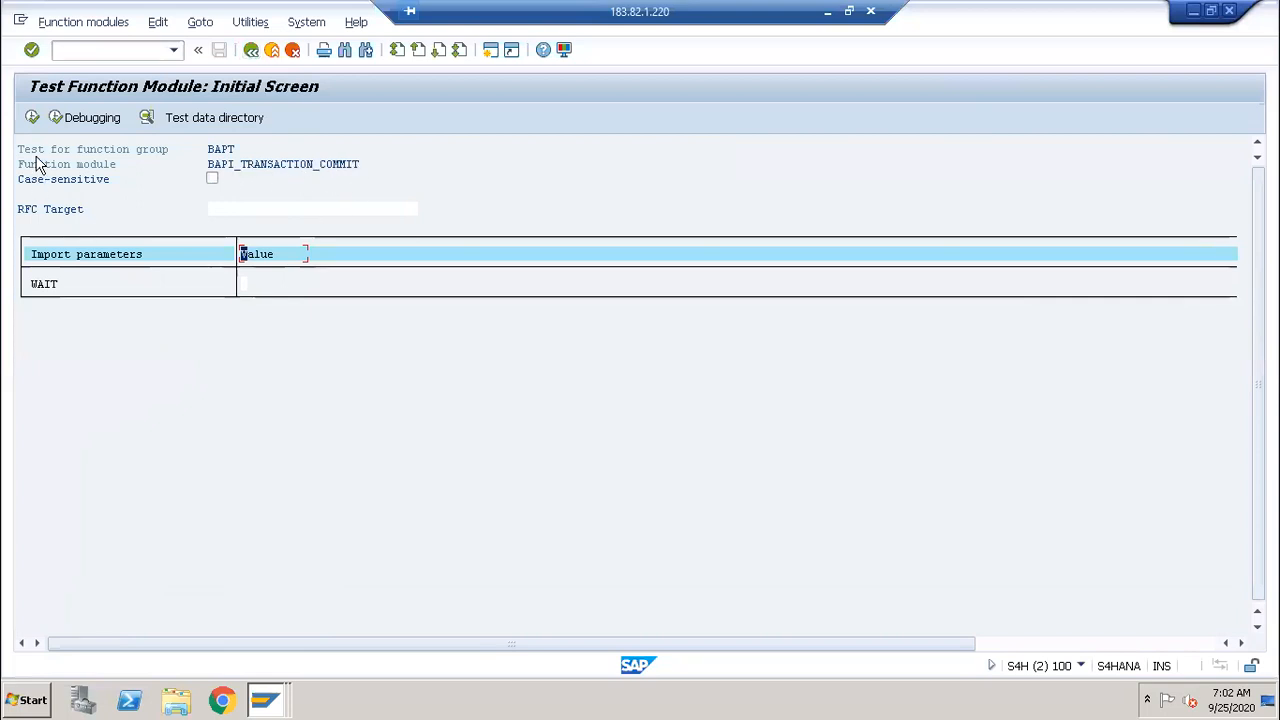
{"action": "left_click", "coordinate": [33, 118]}
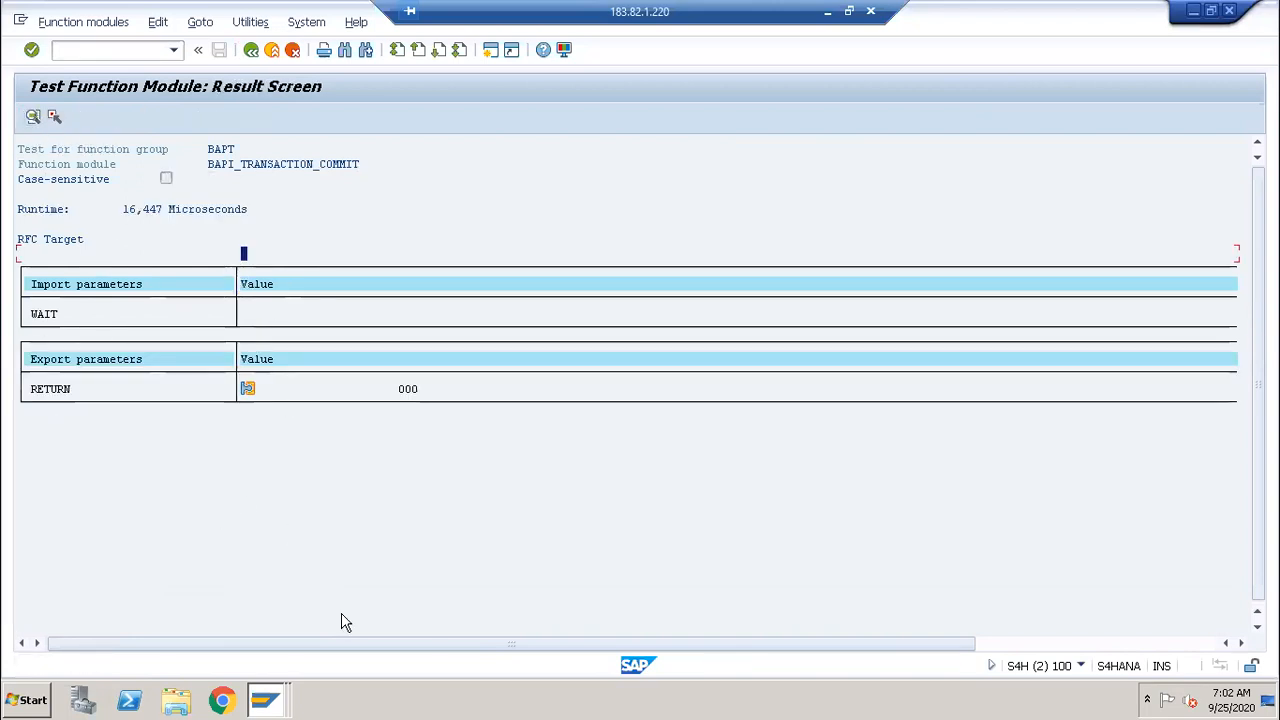
{"action": "left_click", "coordinate": [265, 700]}
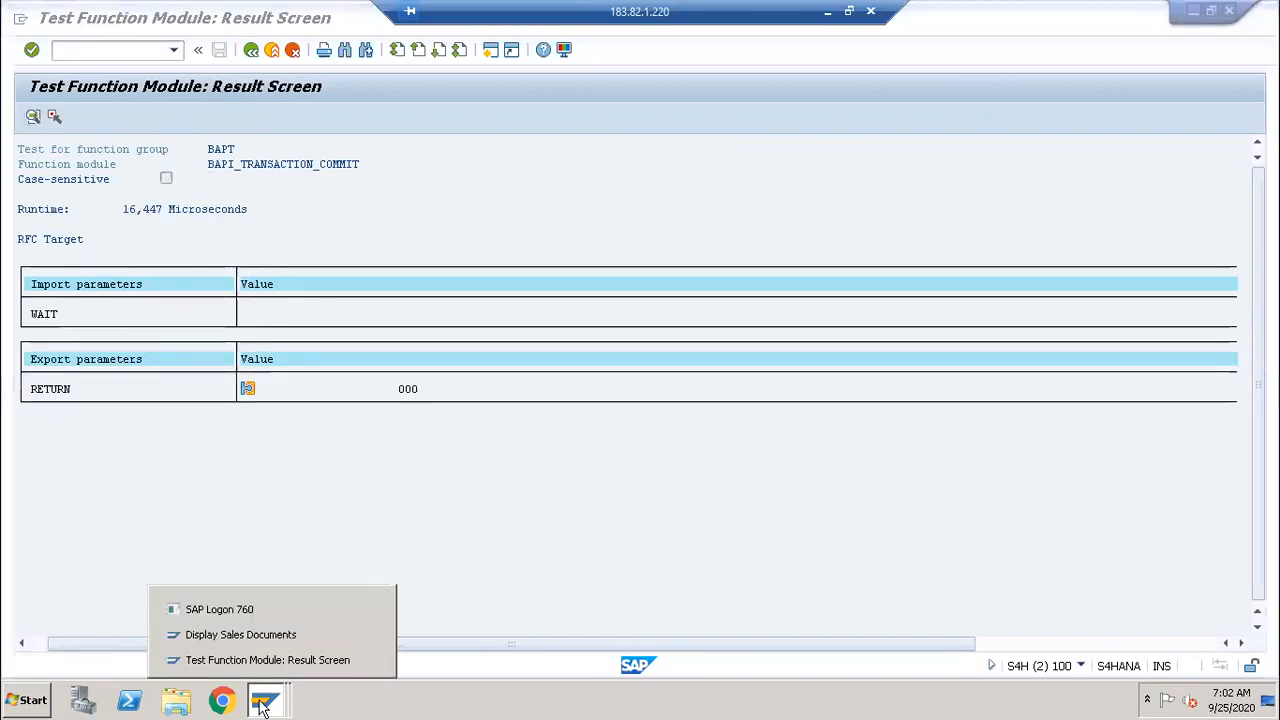
Step: In Display Sales Documents, change the order number from 3050 to 3051 and open it
{"action": "left_click", "coordinate": [262, 643]}
{"action": "left_click", "coordinate": [236, 192]}
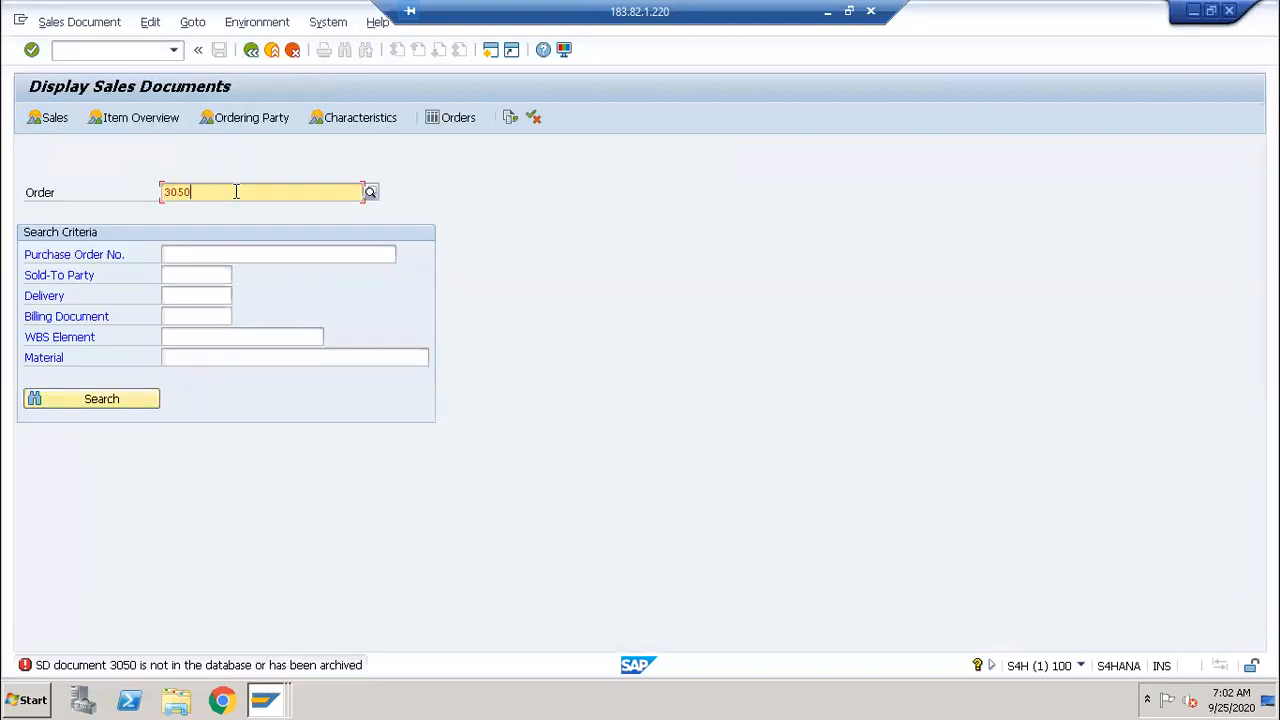
{"action": "key", "text": "BackSpace"}
{"action": "type", "text": "1"}
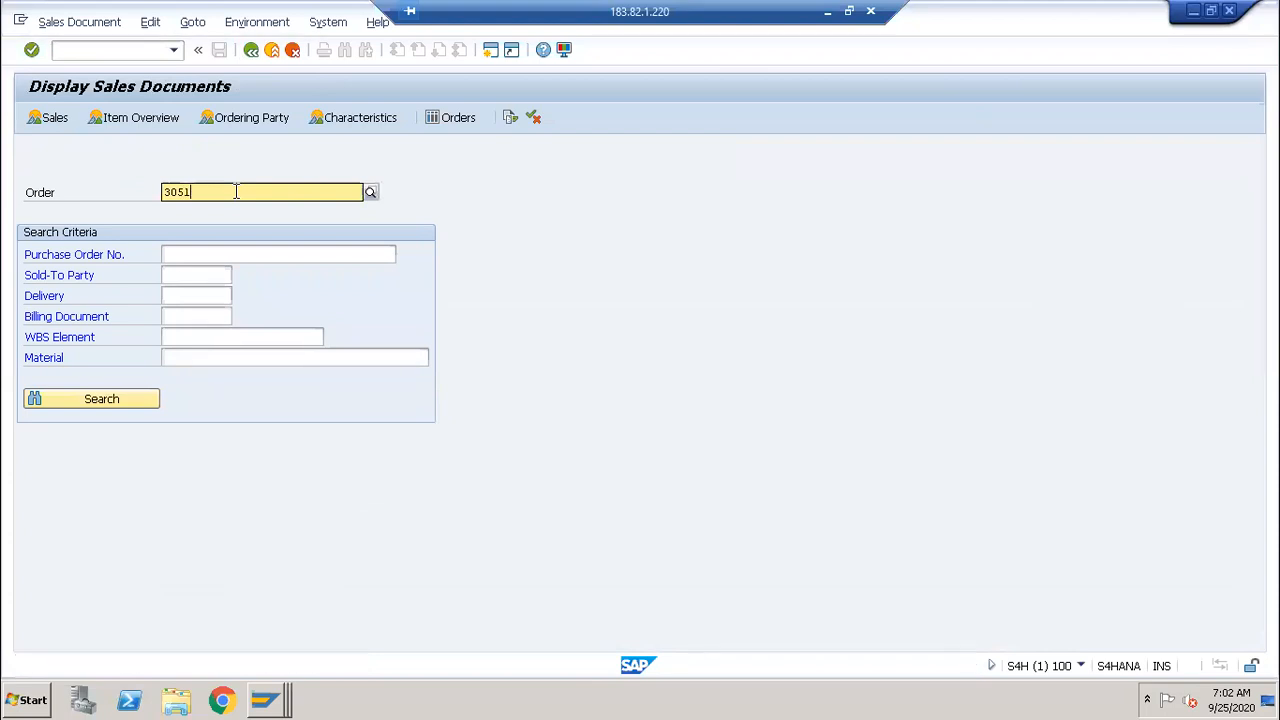
{"action": "key", "text": "Return"}
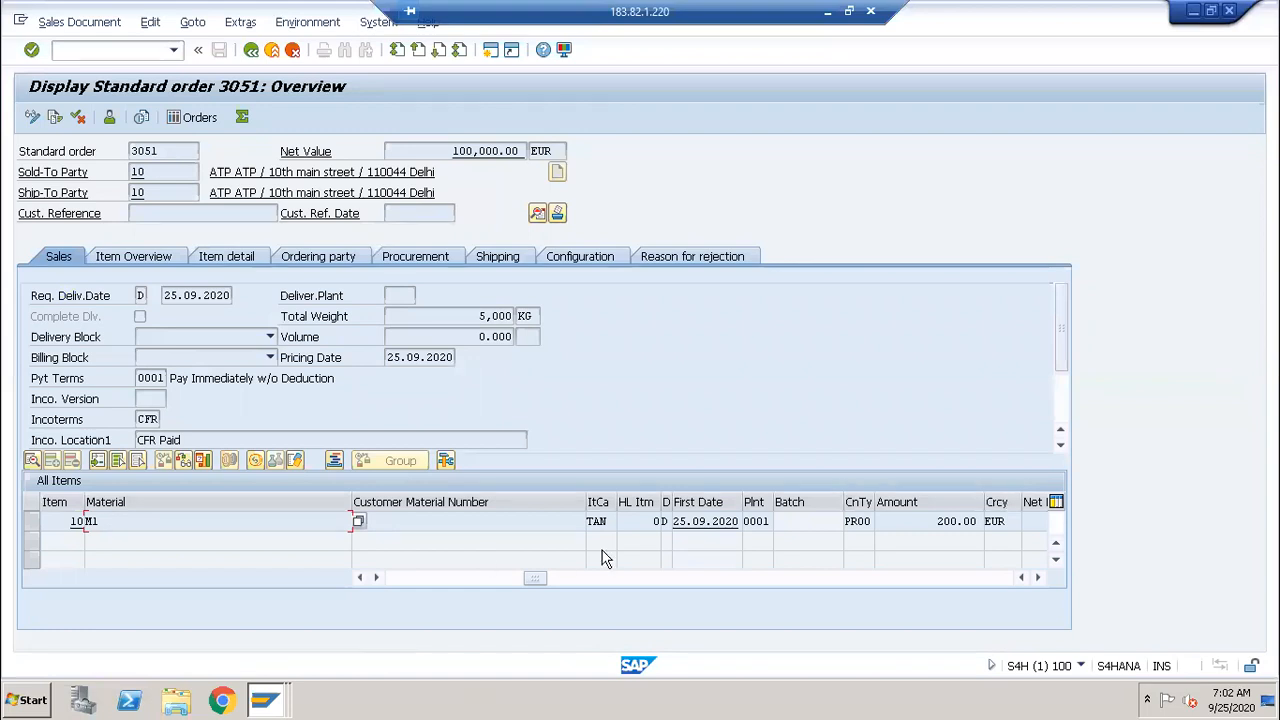
Step: Scroll the item table to review item 10: M1 Engine, 500 EA, plant 0001
{"action": "left_click", "coordinate": [357, 578]}
{"action": "left_click", "coordinate": [357, 578]}
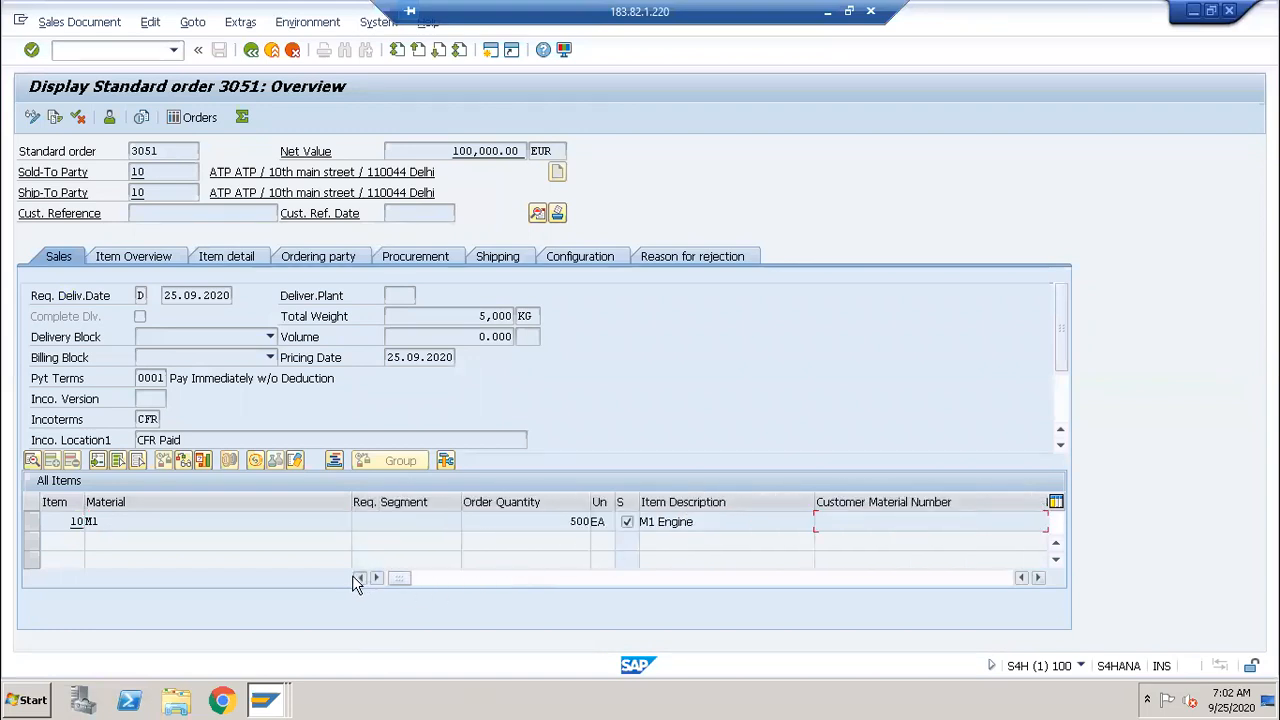
{"action": "left_click", "coordinate": [1037, 578]}
{"action": "left_click", "coordinate": [1037, 578]}
{"action": "left_click", "coordinate": [1037, 578]}
{"action": "left_click", "coordinate": [1037, 578]}
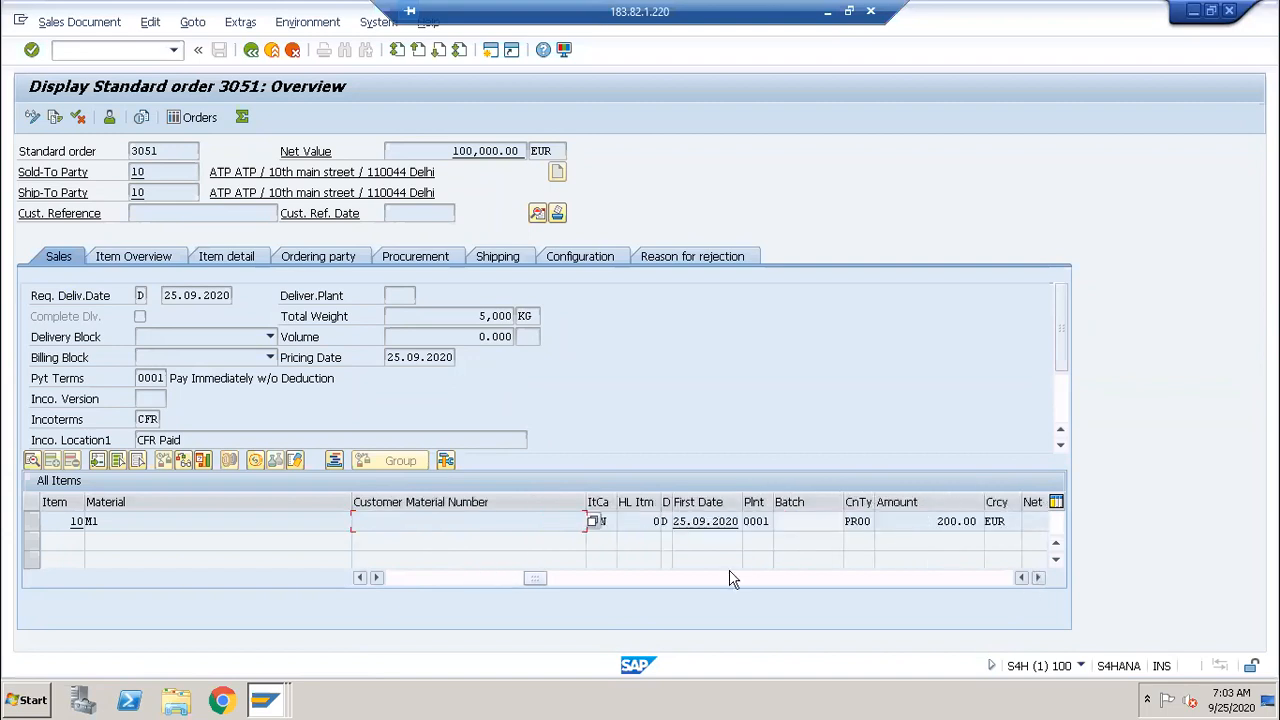
{"action": "left_click", "coordinate": [753, 521]}
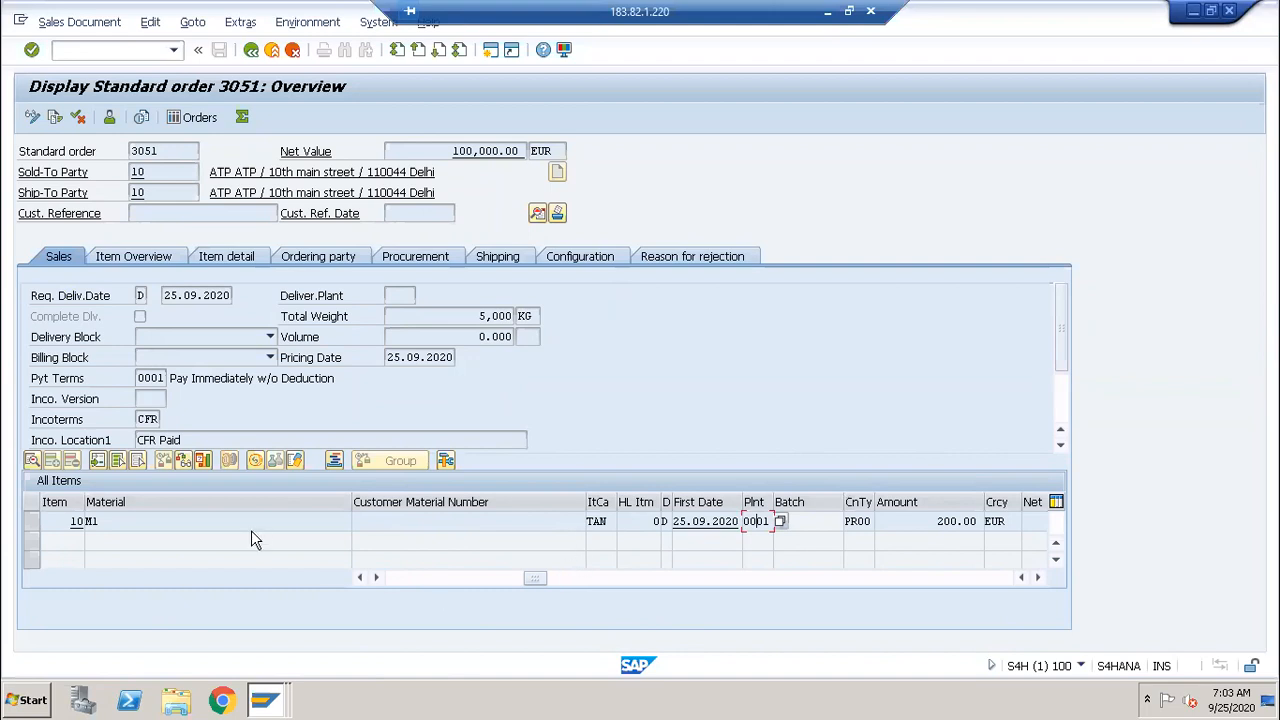
{"action": "left_click", "coordinate": [360, 578]}
{"action": "left_click", "coordinate": [360, 578]}
{"action": "left_click", "coordinate": [360, 578]}
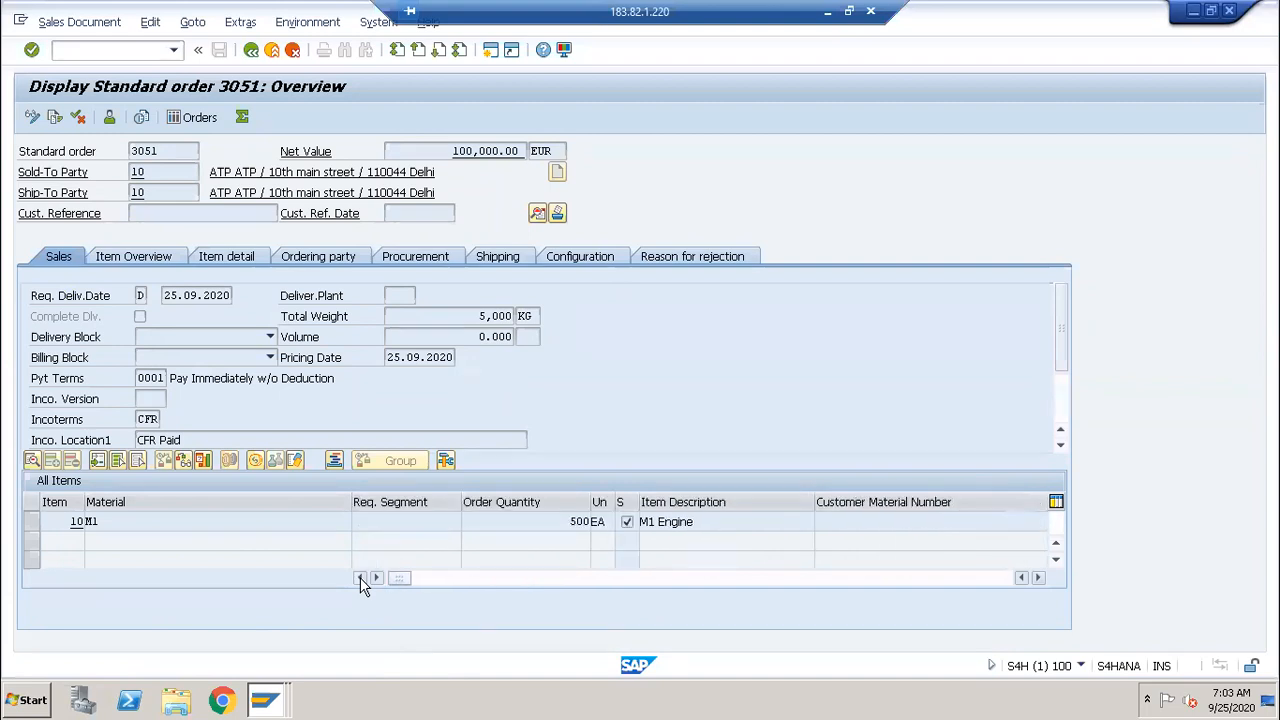
{"action": "double_click", "coordinate": [167, 528]}
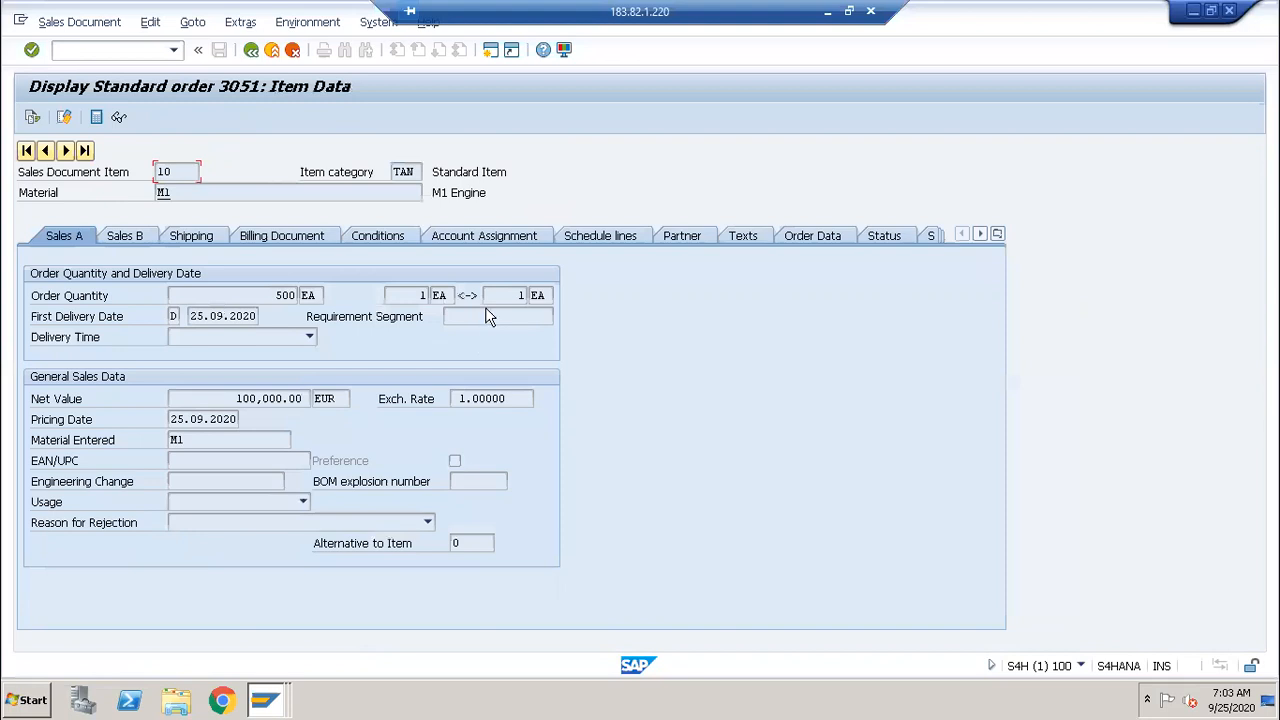
{"action": "left_click", "coordinate": [495, 236]}
{"action": "left_click", "coordinate": [360, 240]}
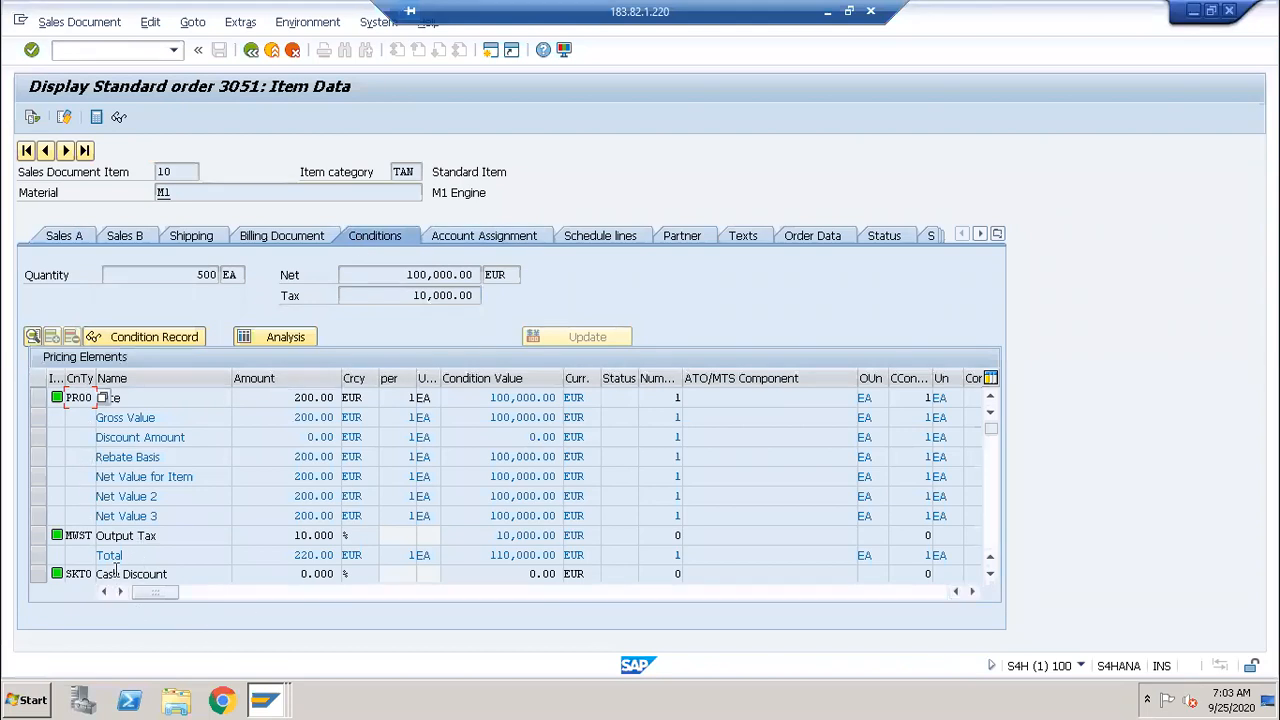
{"action": "scroll", "coordinate": [115, 570], "scroll_direction": "down", "scroll_amount": 2}
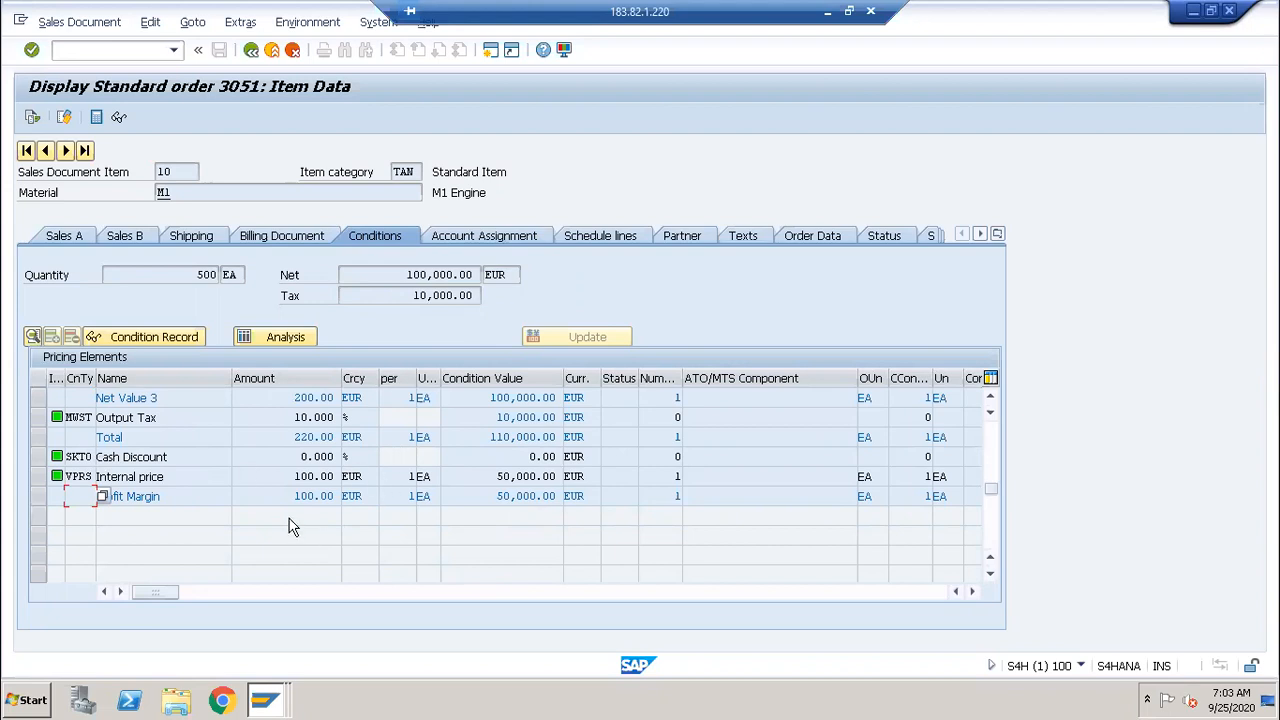
{"action": "left_click", "coordinate": [252, 52]}
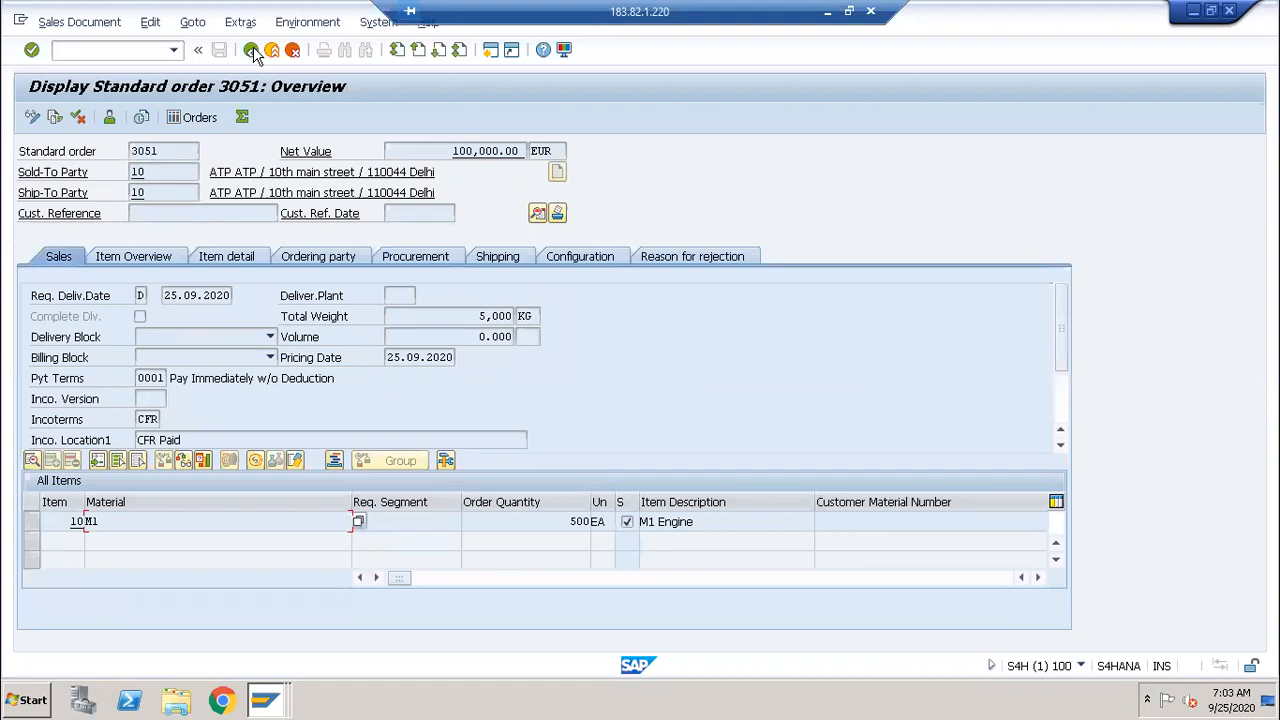
{"action": "left_click", "coordinate": [278, 706]}
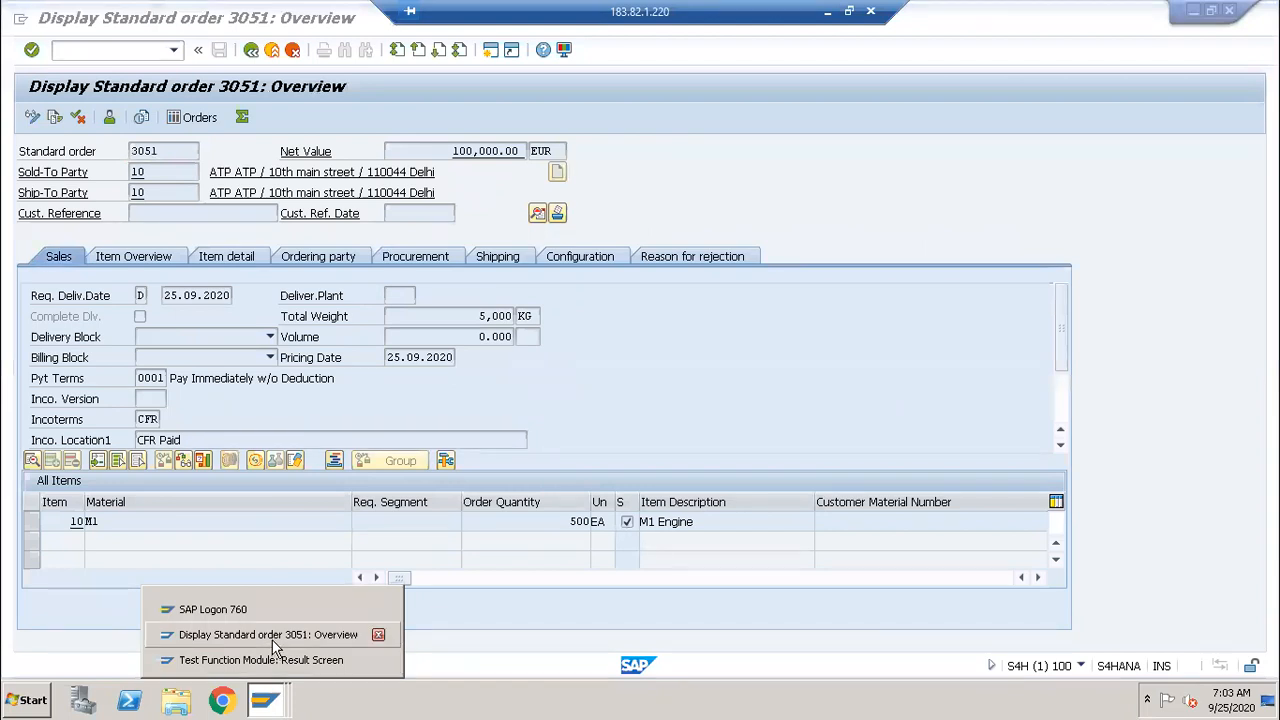
{"action": "left_click", "coordinate": [277, 646]}
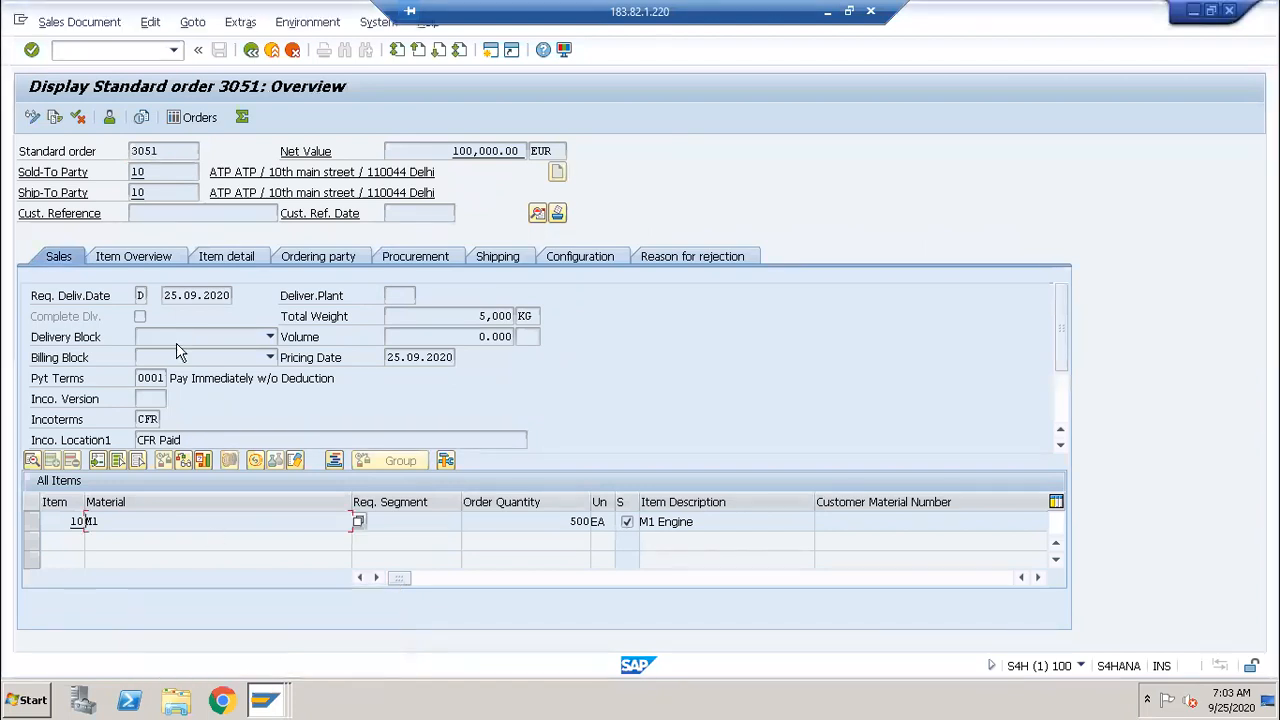
{"action": "left_click", "coordinate": [268, 700]}
Step: Close the test sequence and display BAPI_SALESORDER_CREATEFROMDAT2's Tables parameters
{"action": "left_click", "coordinate": [268, 659]}
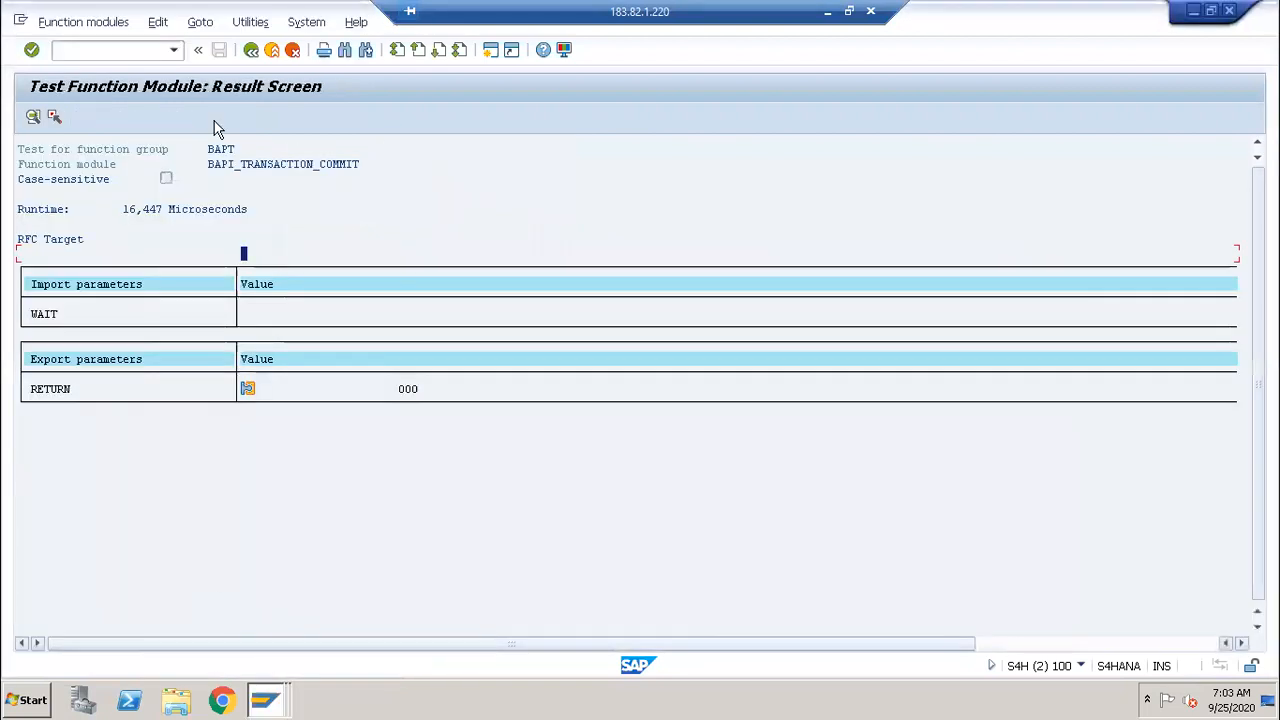
{"action": "left_click", "coordinate": [249, 52]}
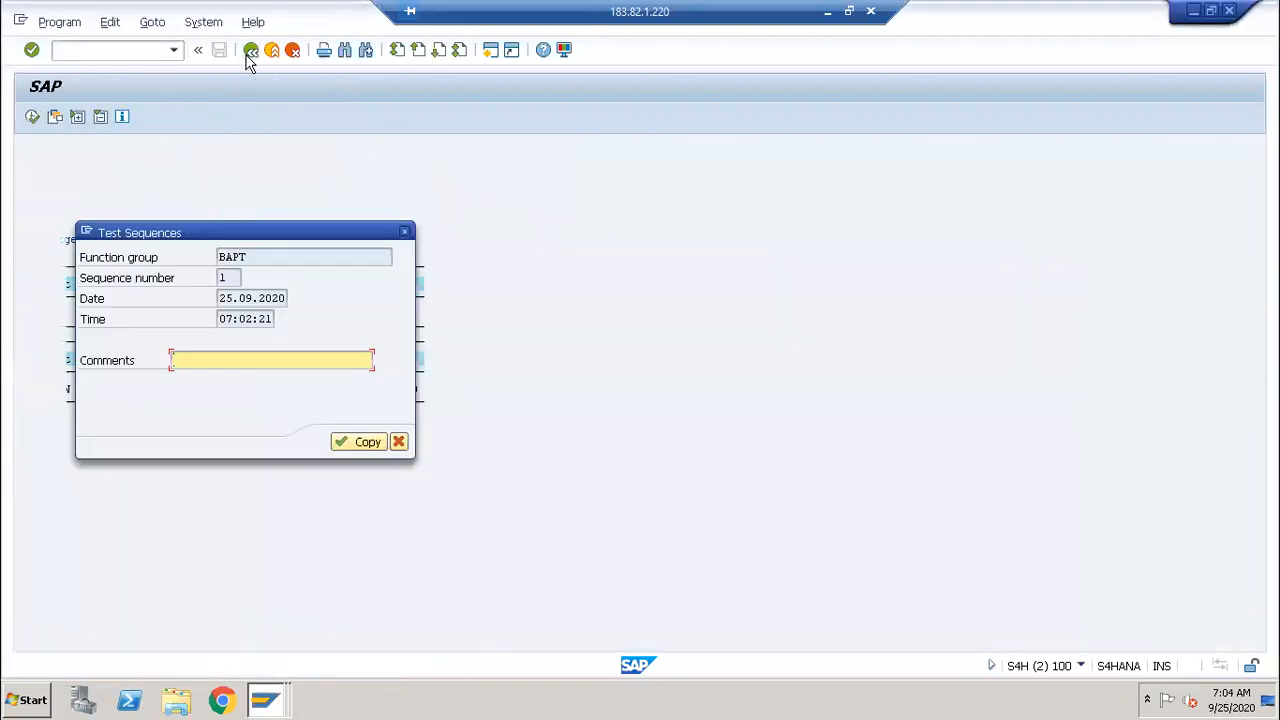
{"action": "left_click", "coordinate": [405, 233]}
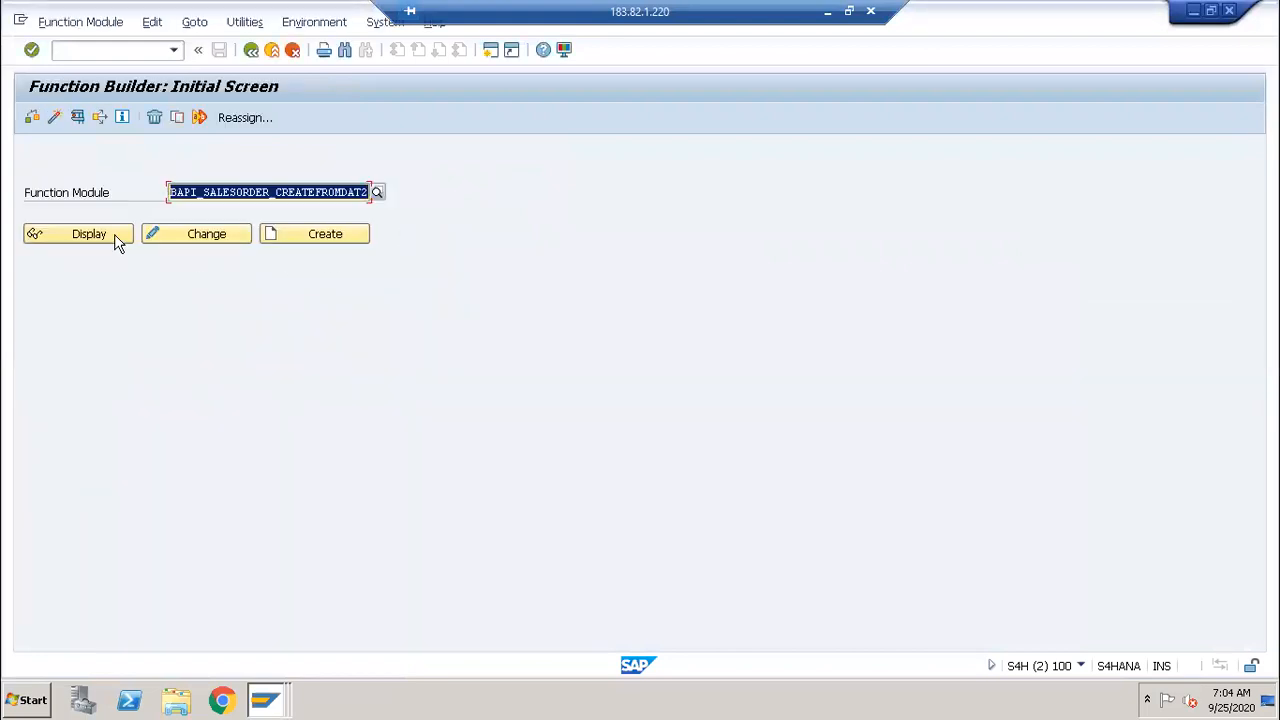
{"action": "left_click", "coordinate": [116, 240]}
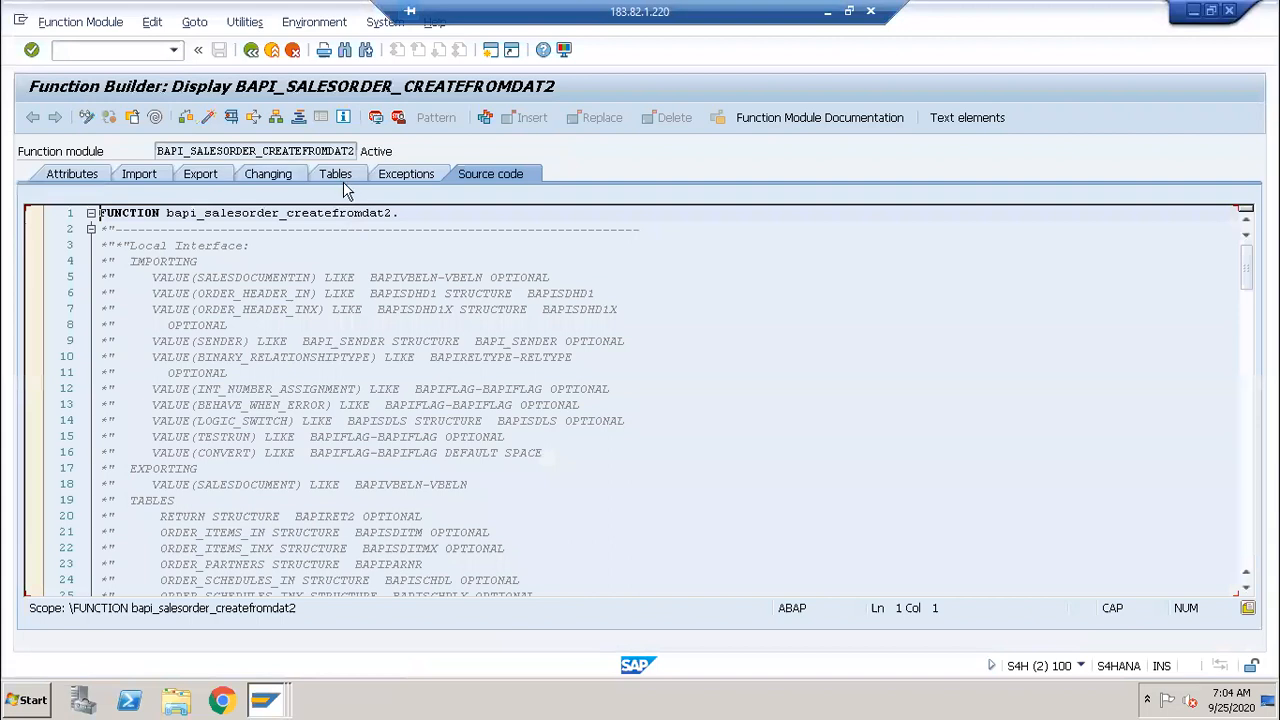
{"action": "left_click", "coordinate": [337, 176]}
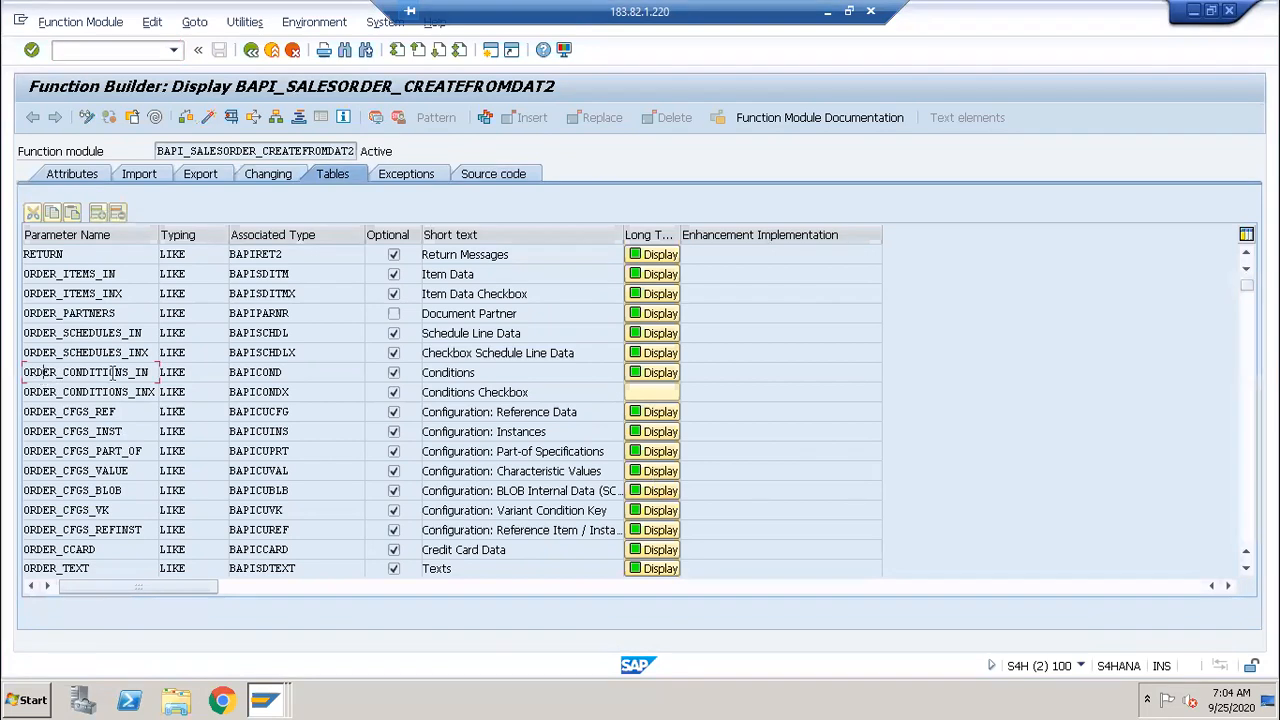
Step: Mark the ORDER_CONDITIONS_IN and ORDER_TEXT parameter names and compare with the order 3051 window
{"action": "left_click_drag", "start_coordinate": [45, 375], "coordinate": [172, 378]}
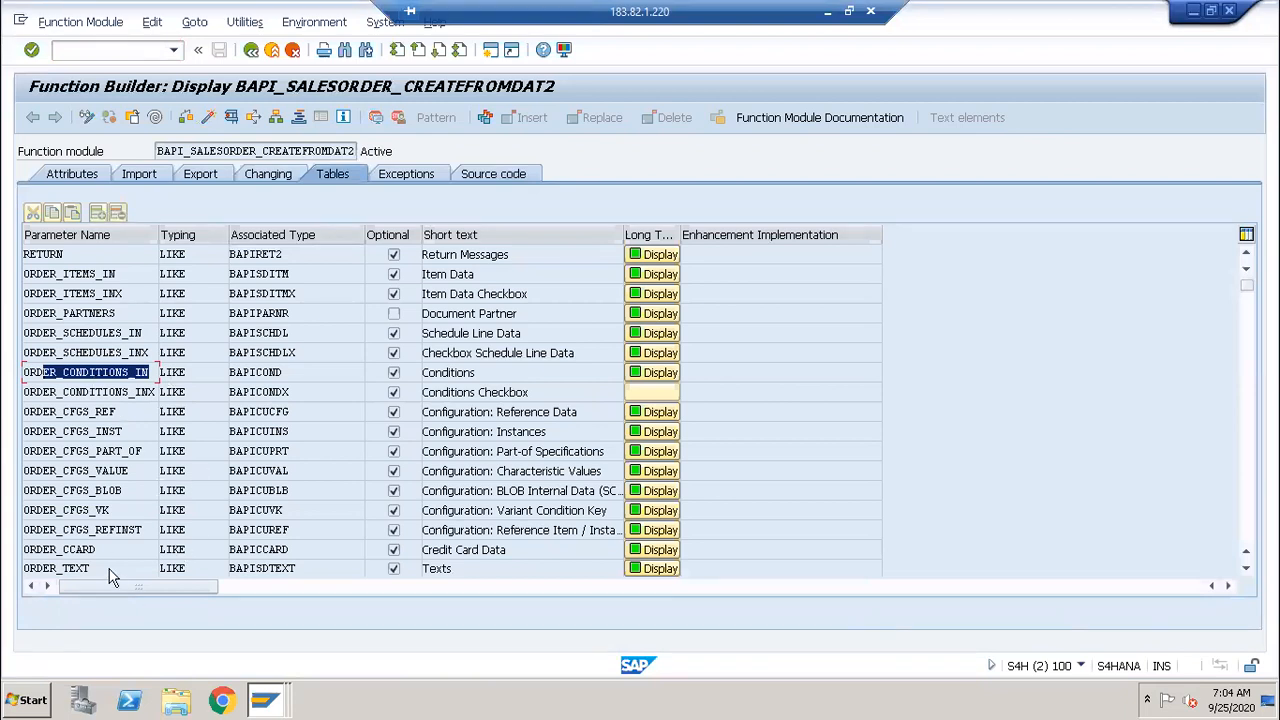
{"action": "left_click_drag", "start_coordinate": [100, 568], "coordinate": [24, 566]}
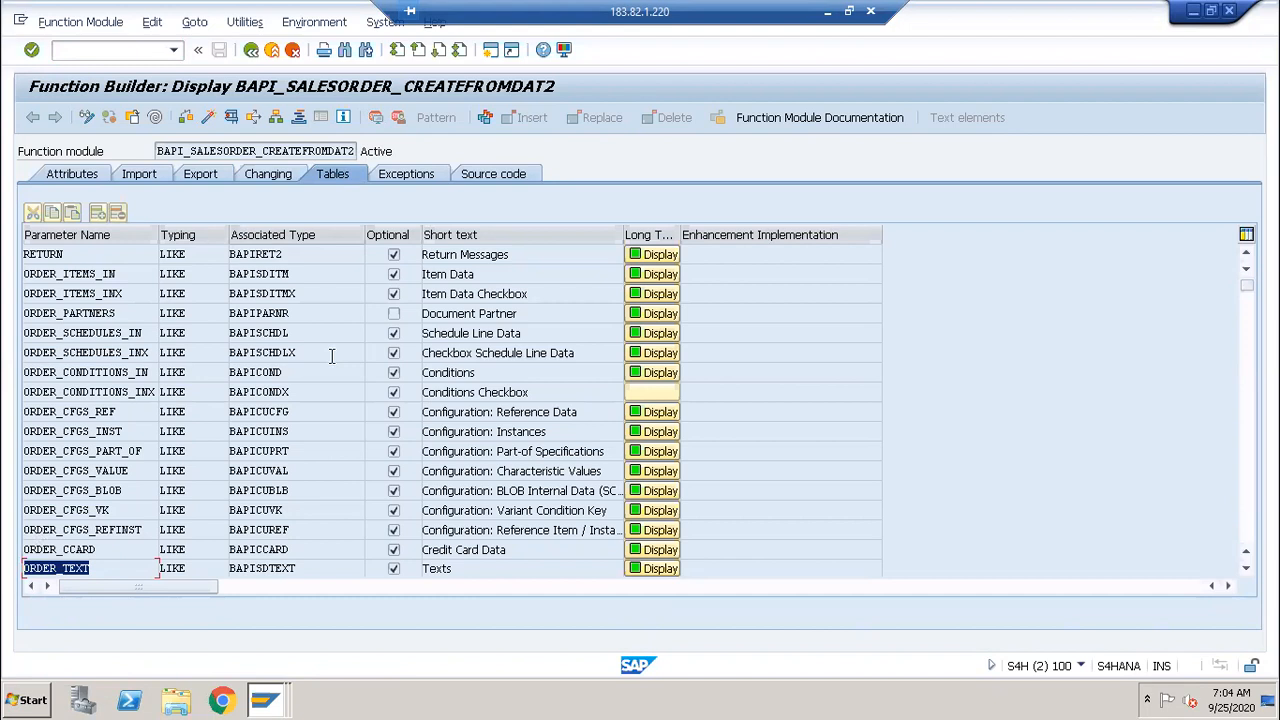
{"action": "key", "text": "alt+Tab"}
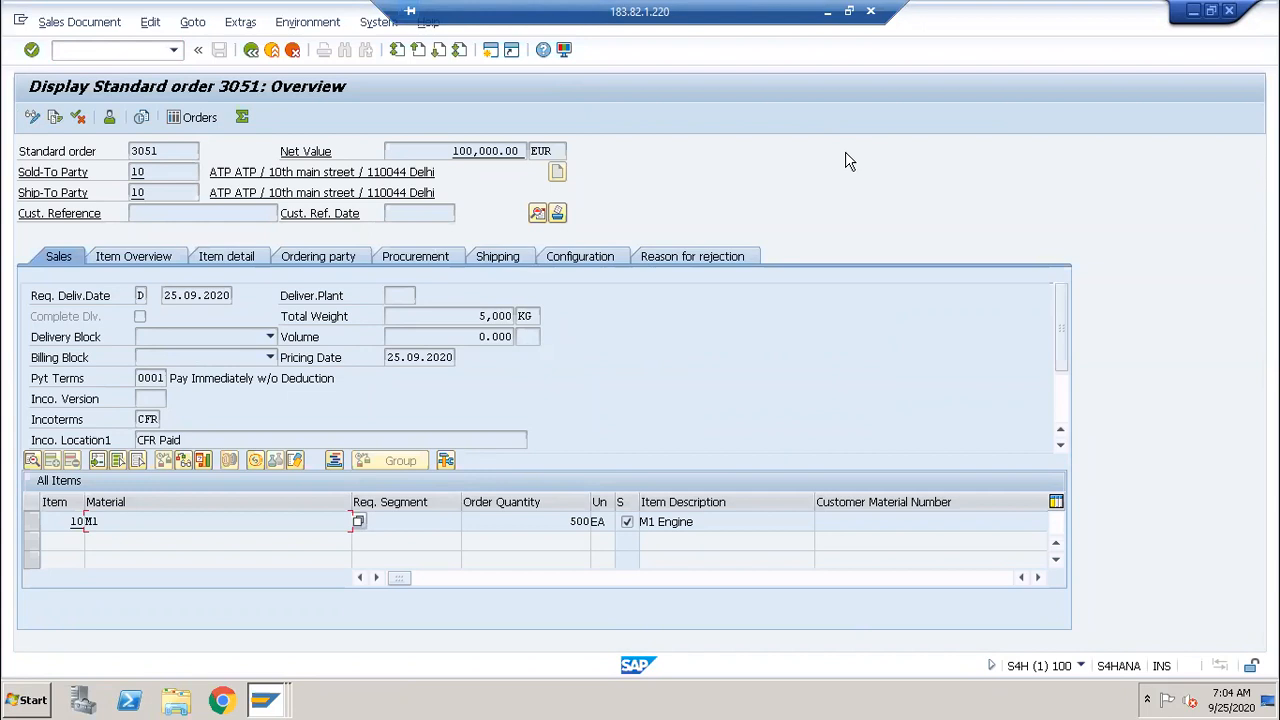
{"action": "key", "text": "alt+Tab"}
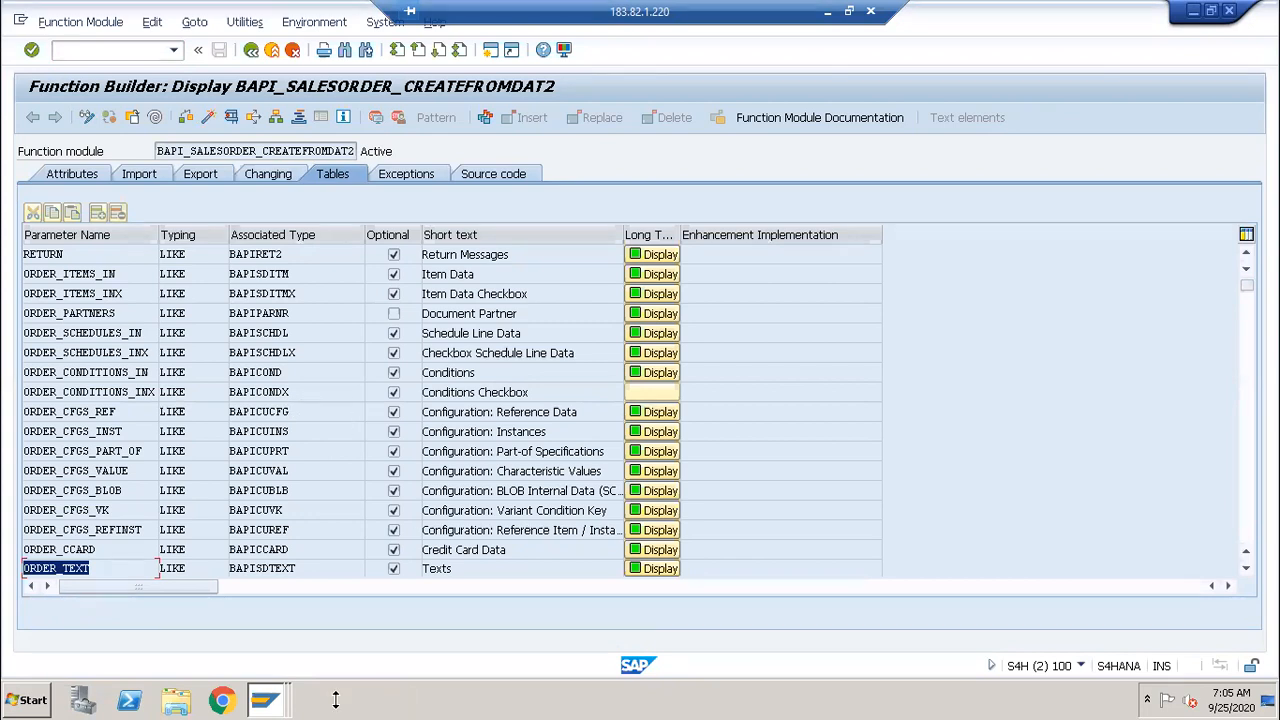
Step: From the order 3051 window, open the ABAP Editor with /NSE38
{"action": "left_click", "coordinate": [275, 695]}
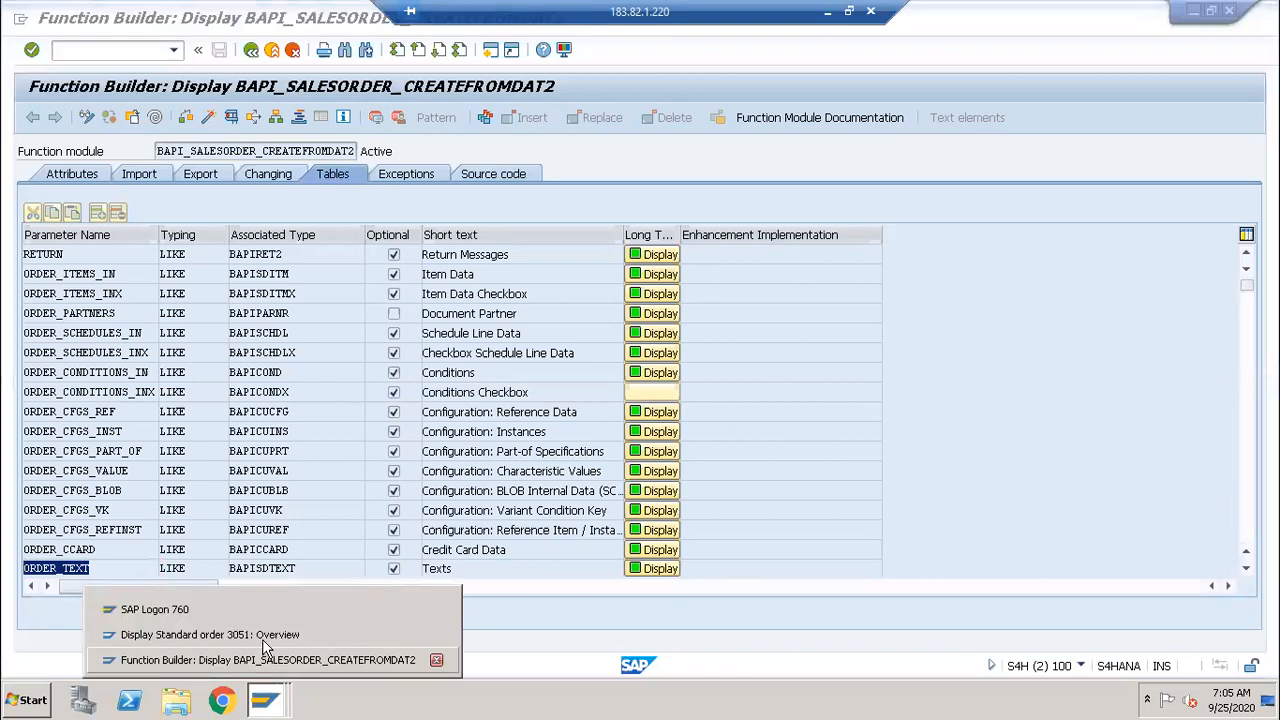
{"action": "left_click", "coordinate": [263, 634]}
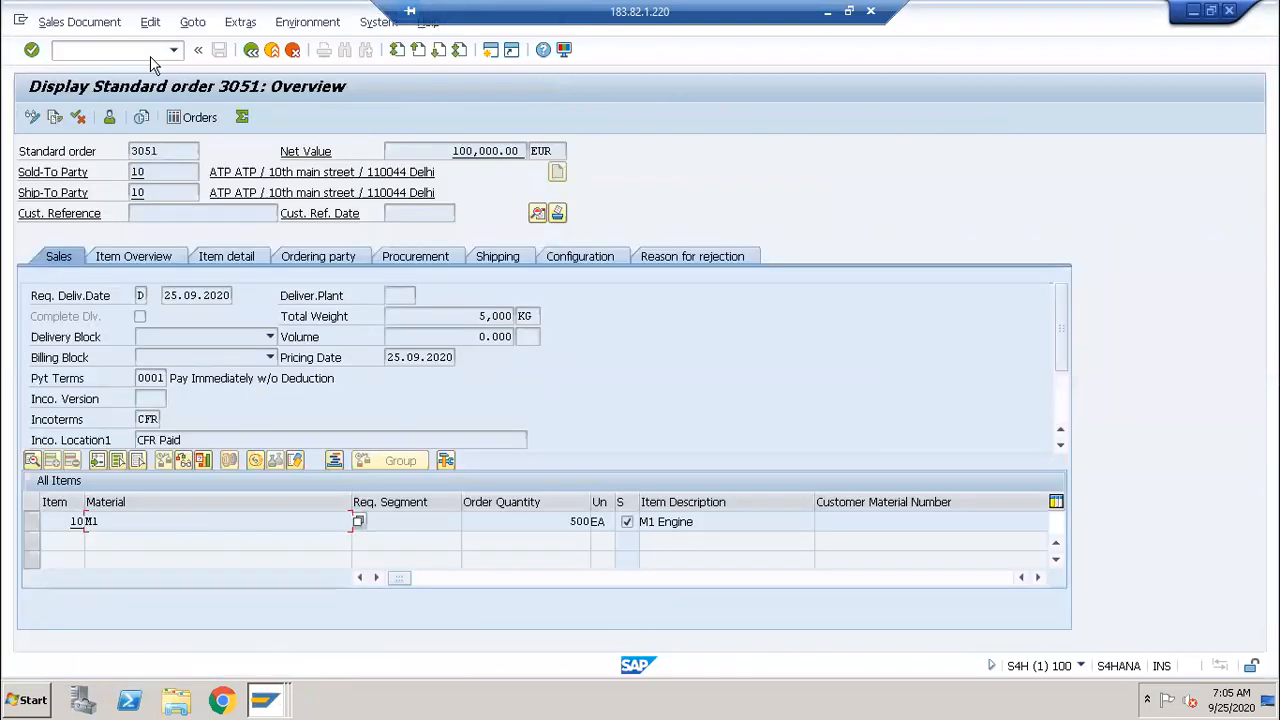
{"action": "left_click", "coordinate": [132, 52]}
{"action": "type", "text": "/NSE38"}
{"action": "key", "text": "Return"}
Step: Create program ZBAPI_3 with the title 'BAPI 4 SO'
{"action": "type", "text": "ZBAPI_S"}
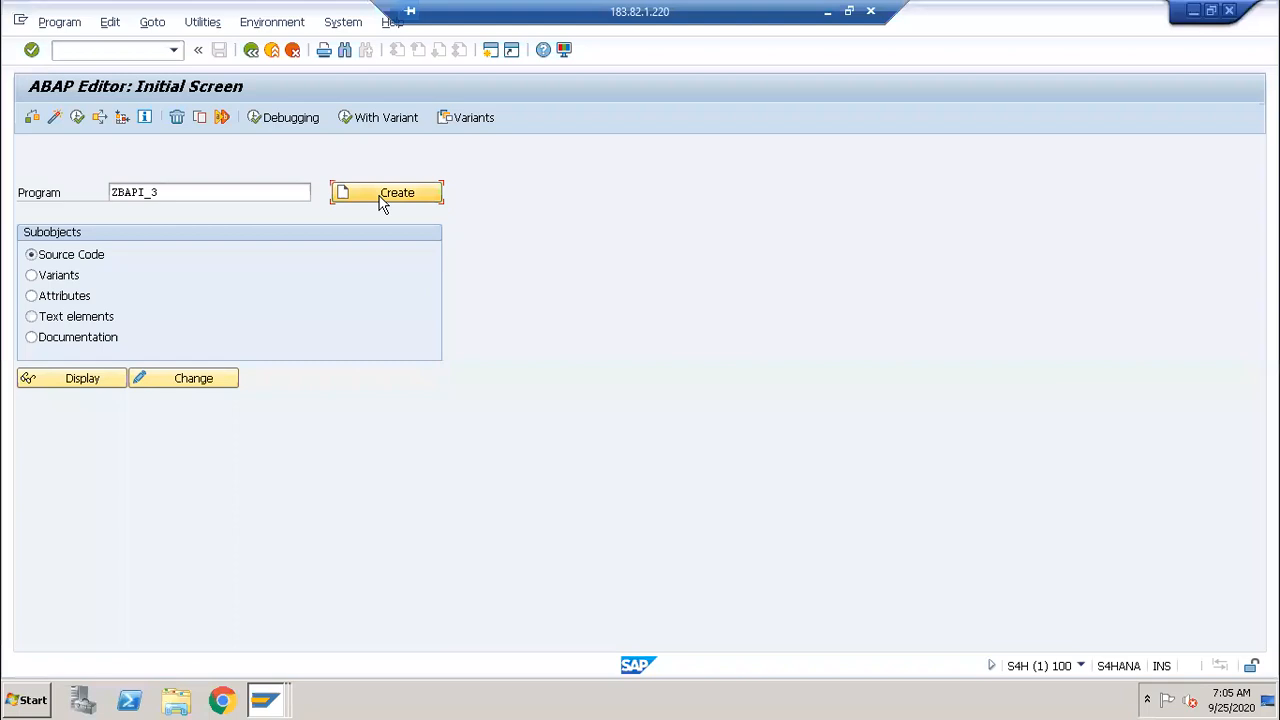
{"action": "left_click", "coordinate": [382, 200]}
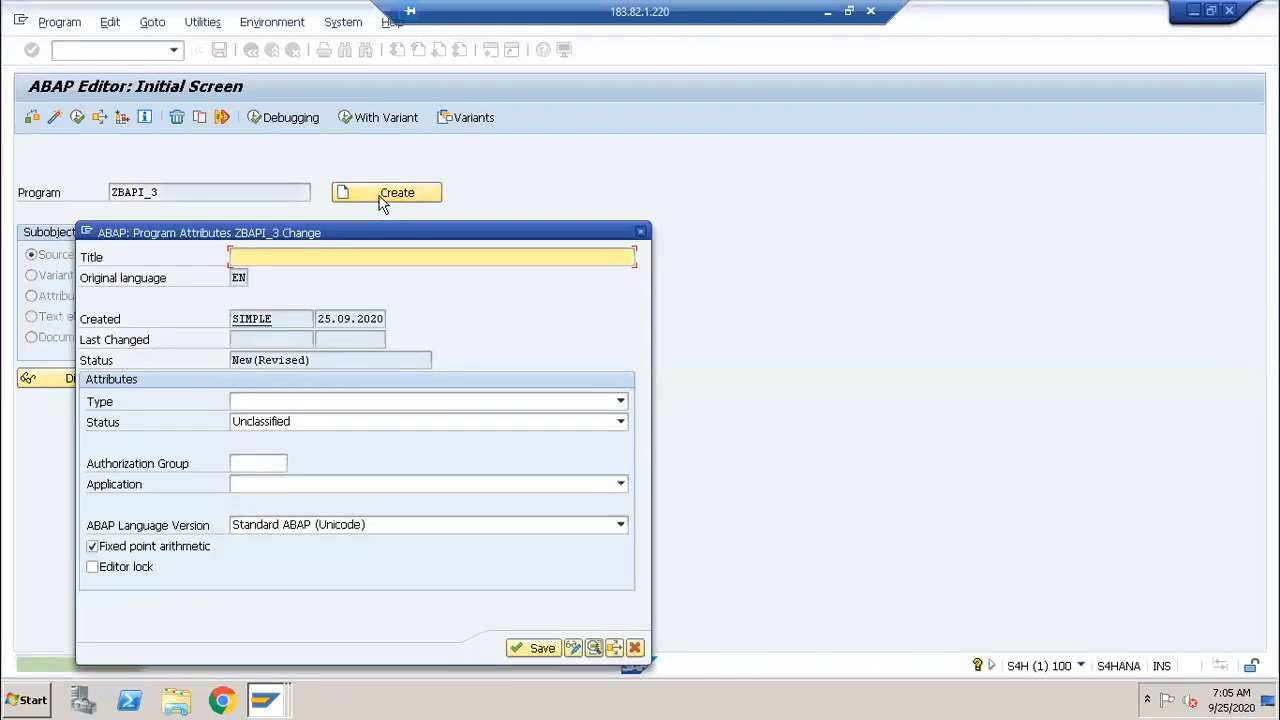
{"action": "type", "text": "BAPI_"}
{"action": "key", "text": "BackSpace"}
{"action": "key", "text": "BackSpace"}
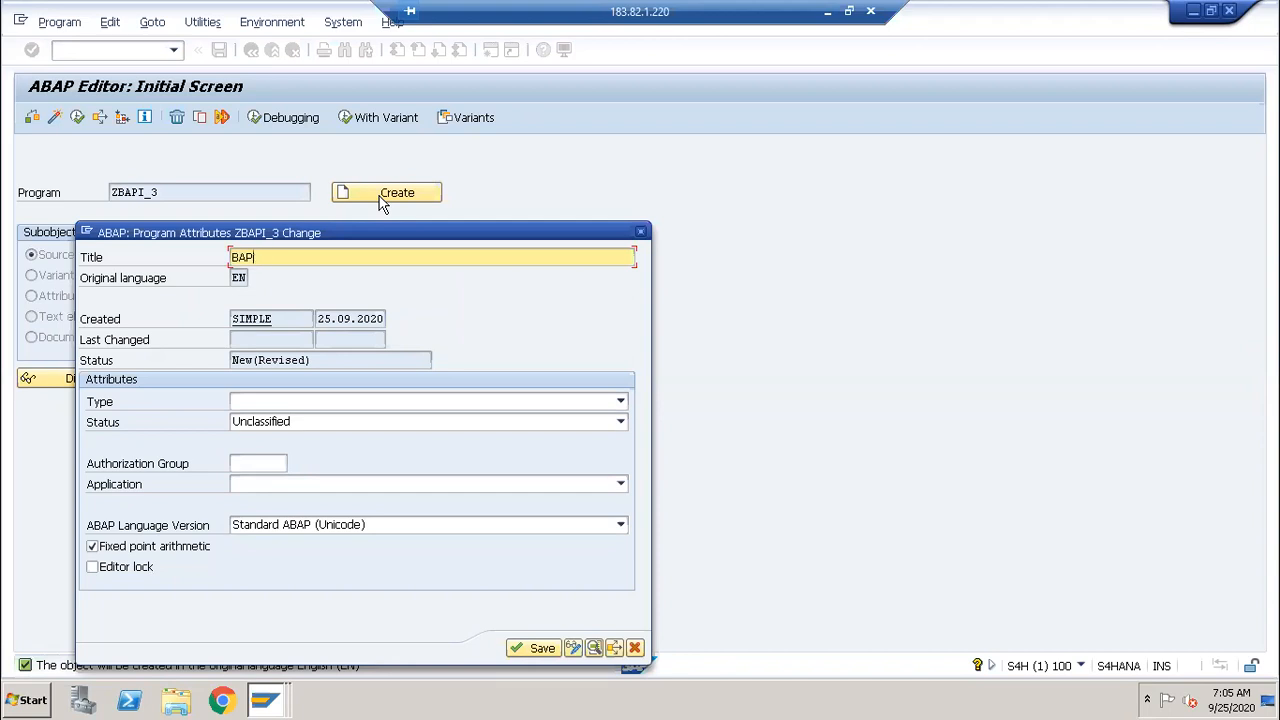
{"action": "type", "text": "I 4 SO"}
{"action": "key", "text": "Tab"}
Step: Make it an Executable program, save the attributes and assign package zsjf
{"action": "key", "text": "F4"}
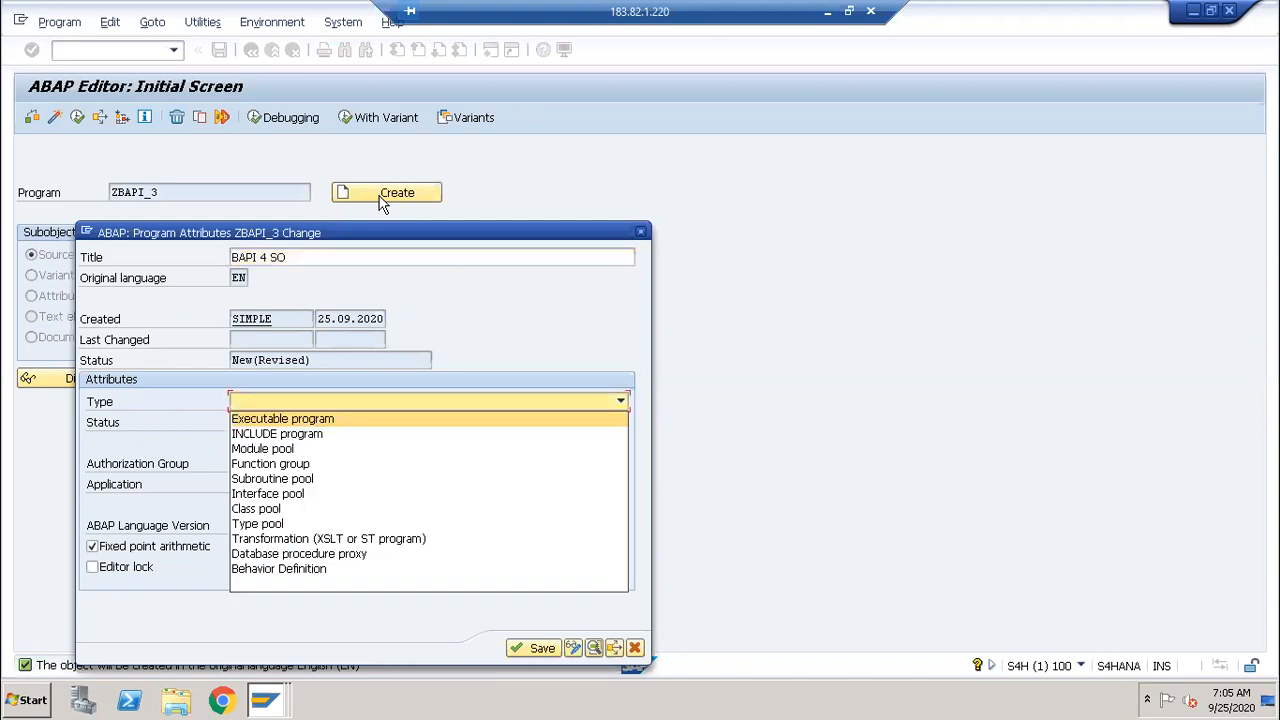
{"action": "key", "text": "Return"}
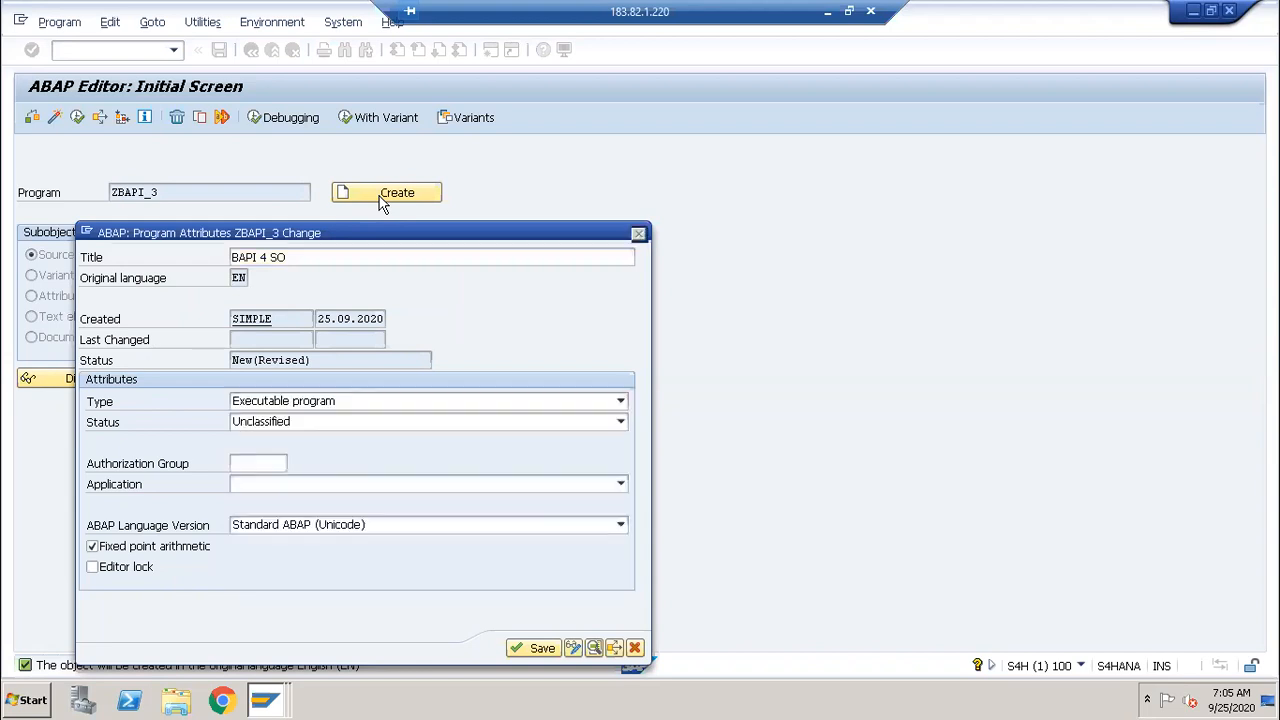
{"action": "key", "text": "Return"}
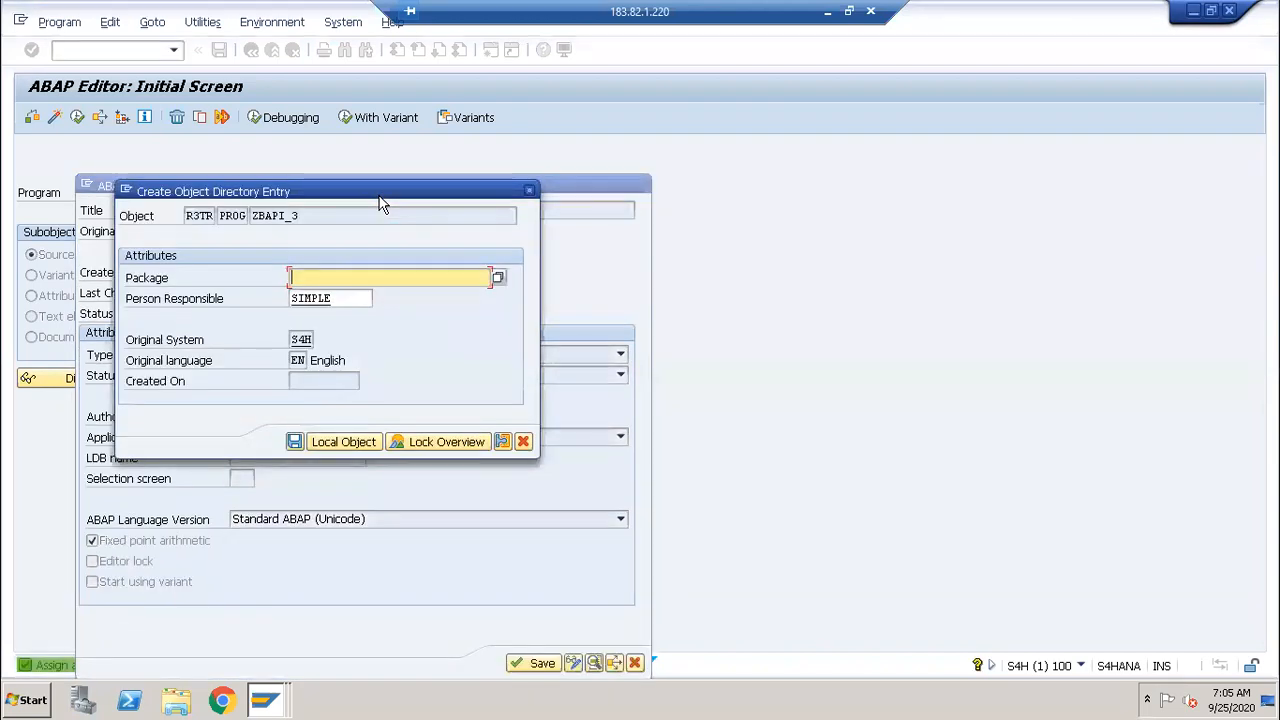
{"action": "key", "text": "Down"}
{"action": "key", "text": "Down"}
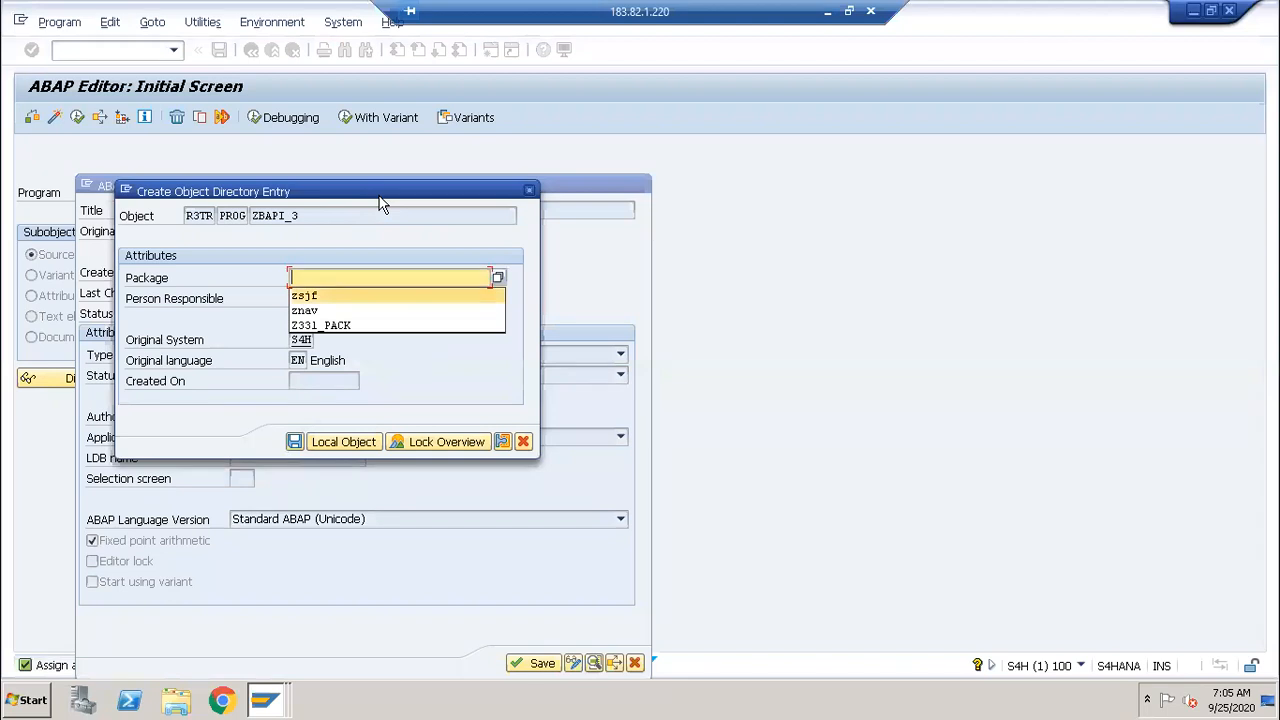
{"action": "key", "text": "Return"}
{"action": "key", "text": "Return"}
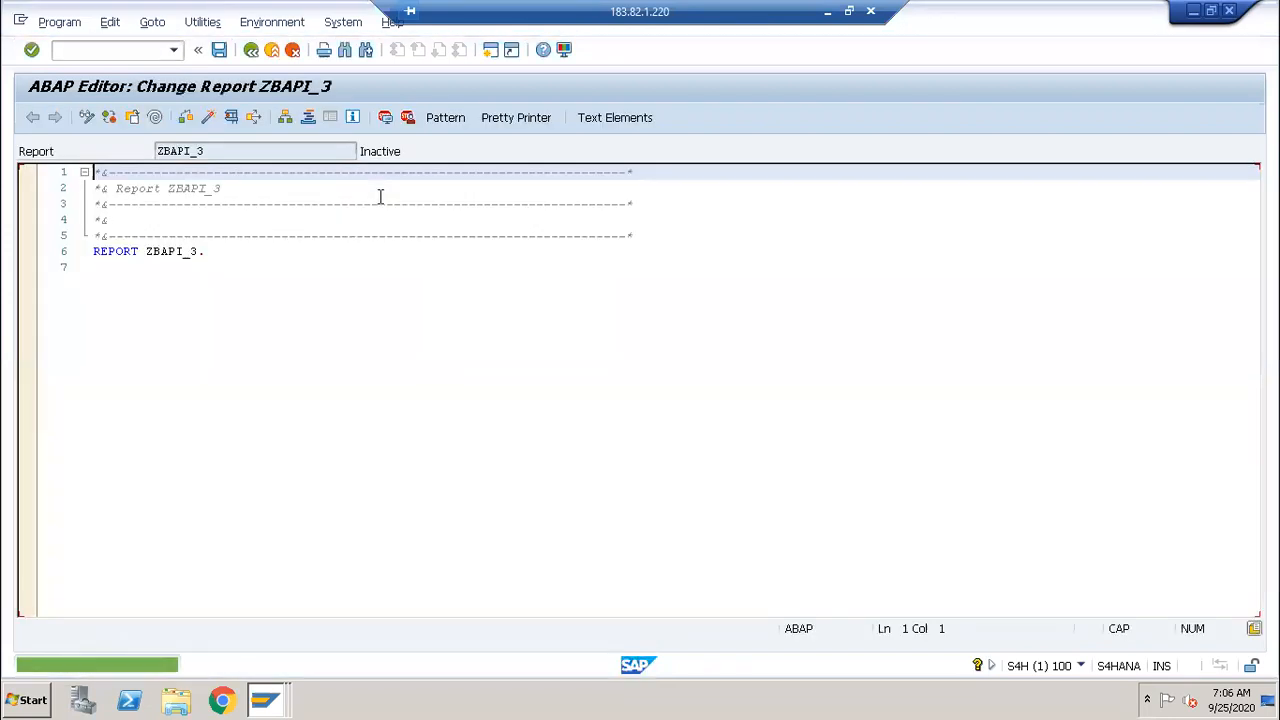
Step: Insert a CALL FUNCTION 'BAPI_SALESORDER_CREATEFROMDAT2' pattern below the REPORT statement
{"action": "left_click", "coordinate": [360, 273]}
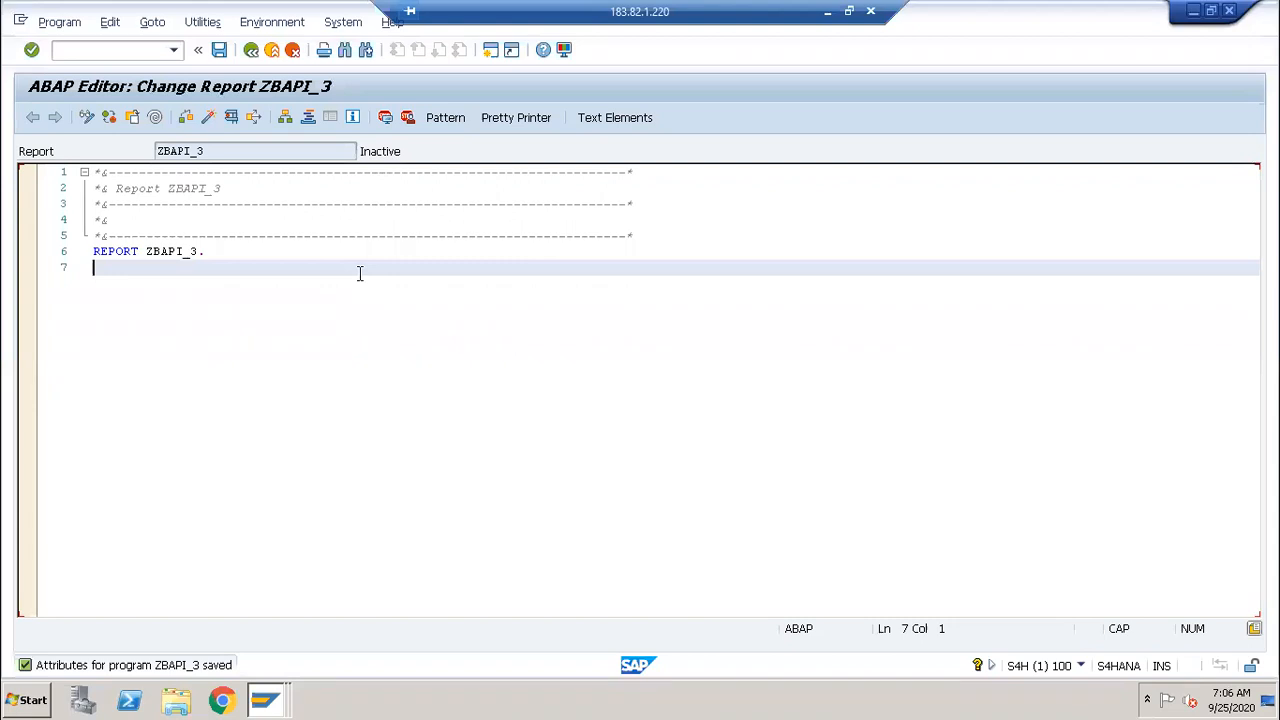
{"action": "key", "text": "Return"}
{"action": "key", "text": "Return"}
{"action": "key", "text": "Return"}
{"action": "key", "text": "Return"}
{"action": "key", "text": "Return"}
{"action": "key", "text": "Return"}
{"action": "key", "text": "Return"}
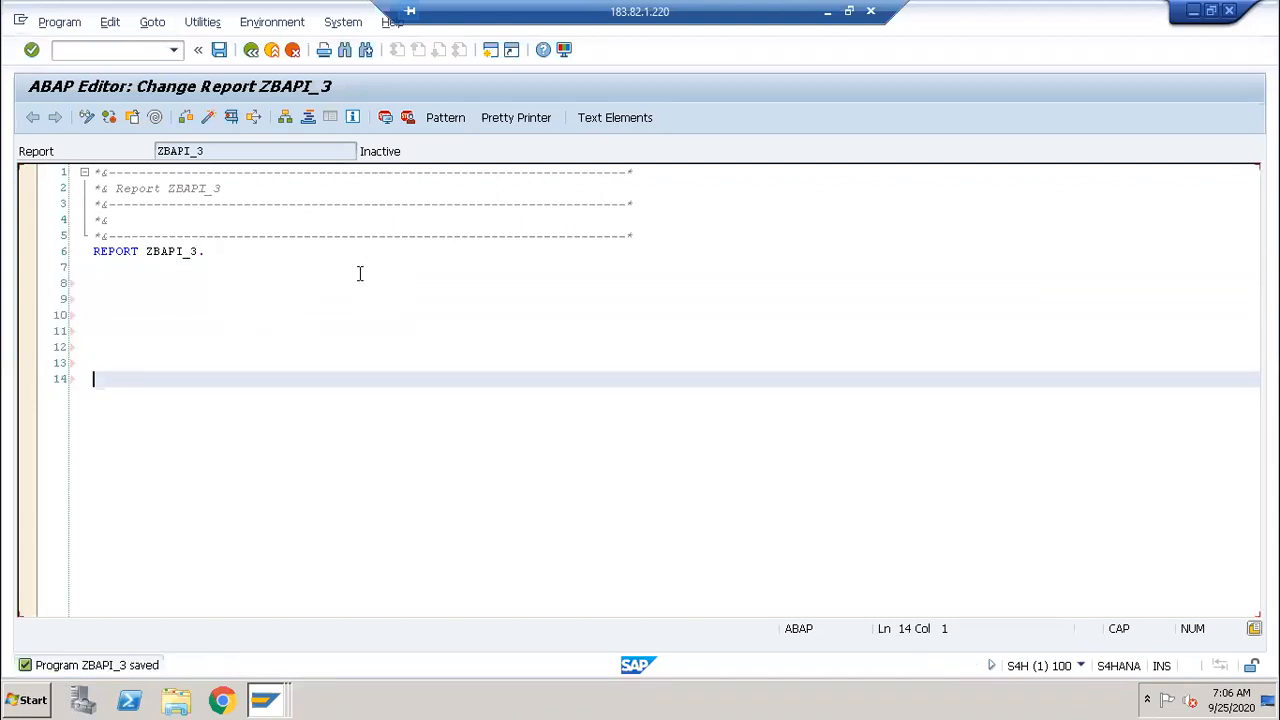
{"action": "key", "text": "ctrl+F6"}
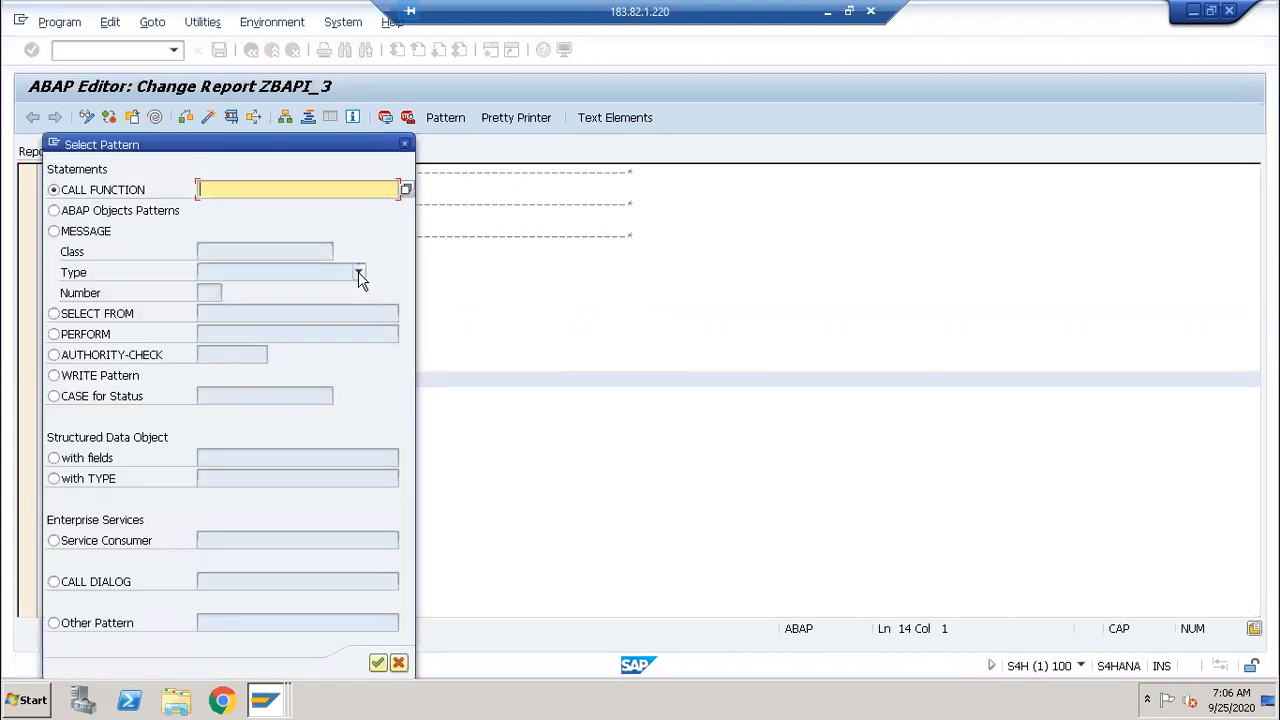
{"action": "type", "text": "BAPI_SALESORDER_CREATEFROMDAT2"}
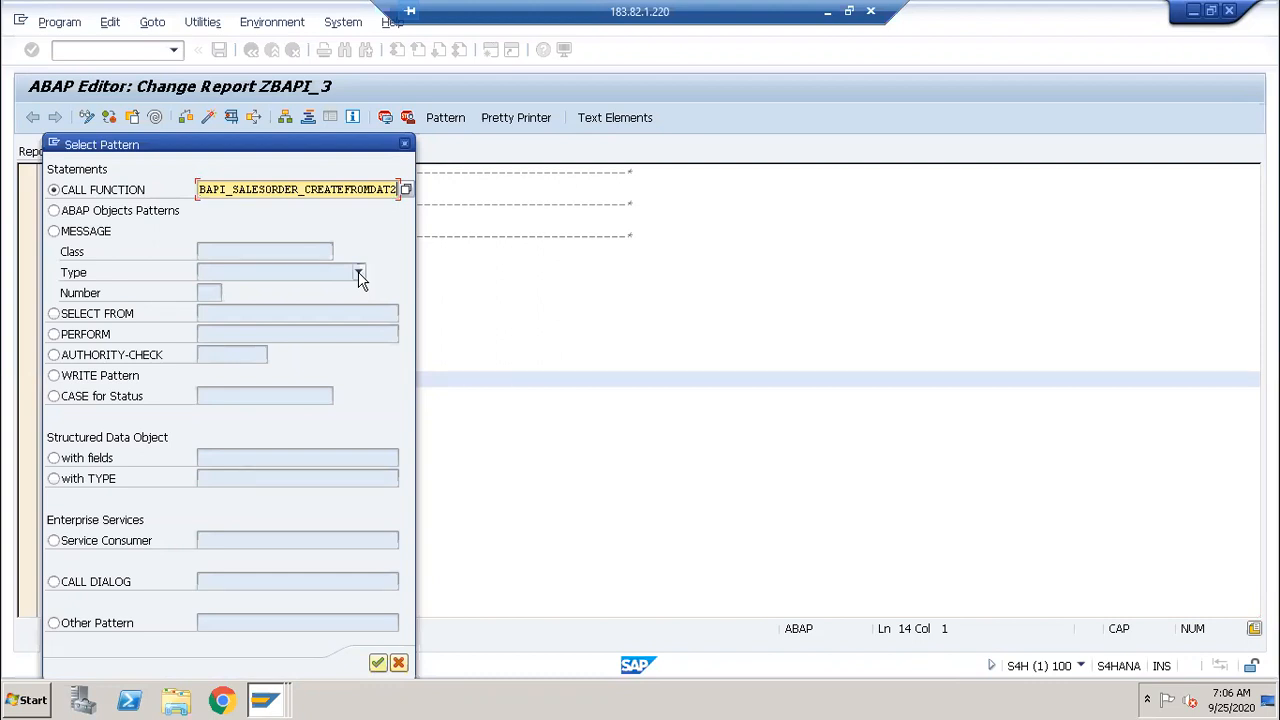
{"action": "key", "text": "Return"}
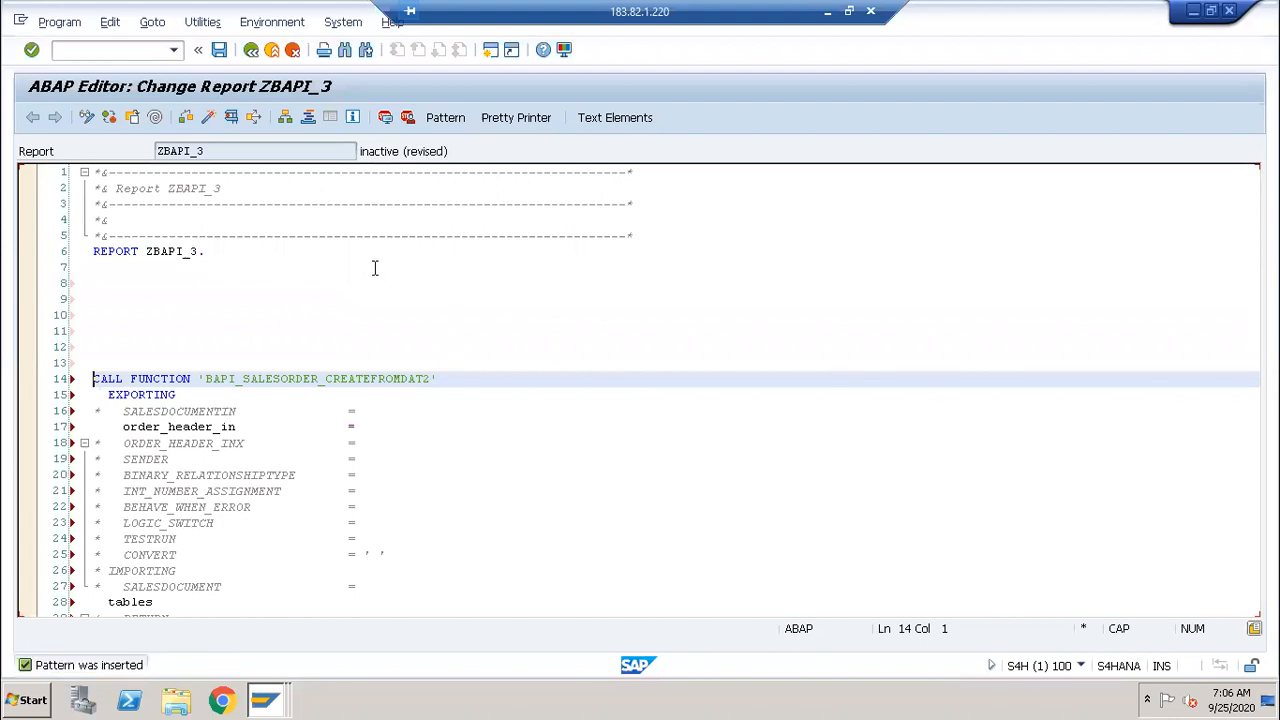
Step: Add a new line after the sales order call and bring up the Pattern dialog for another call
{"action": "scroll", "coordinate": [519, 403], "scroll_direction": "down", "scroll_amount": 8}
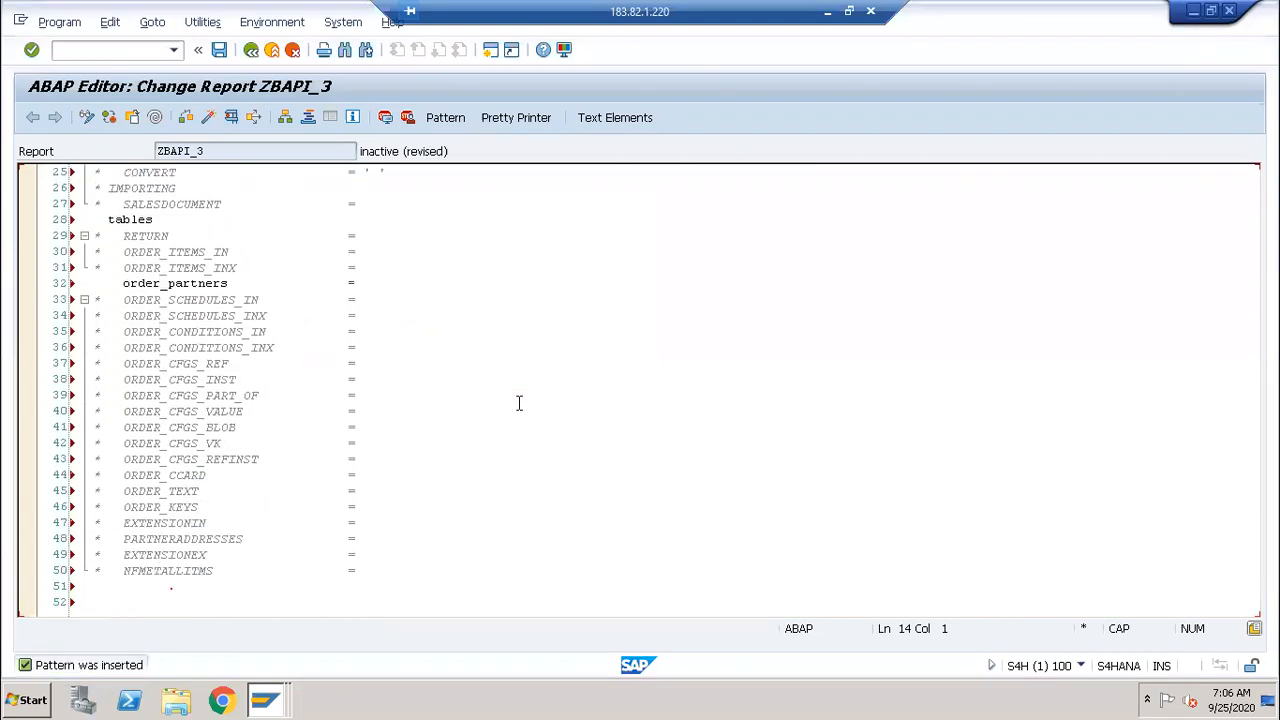
{"action": "left_click", "coordinate": [324, 585]}
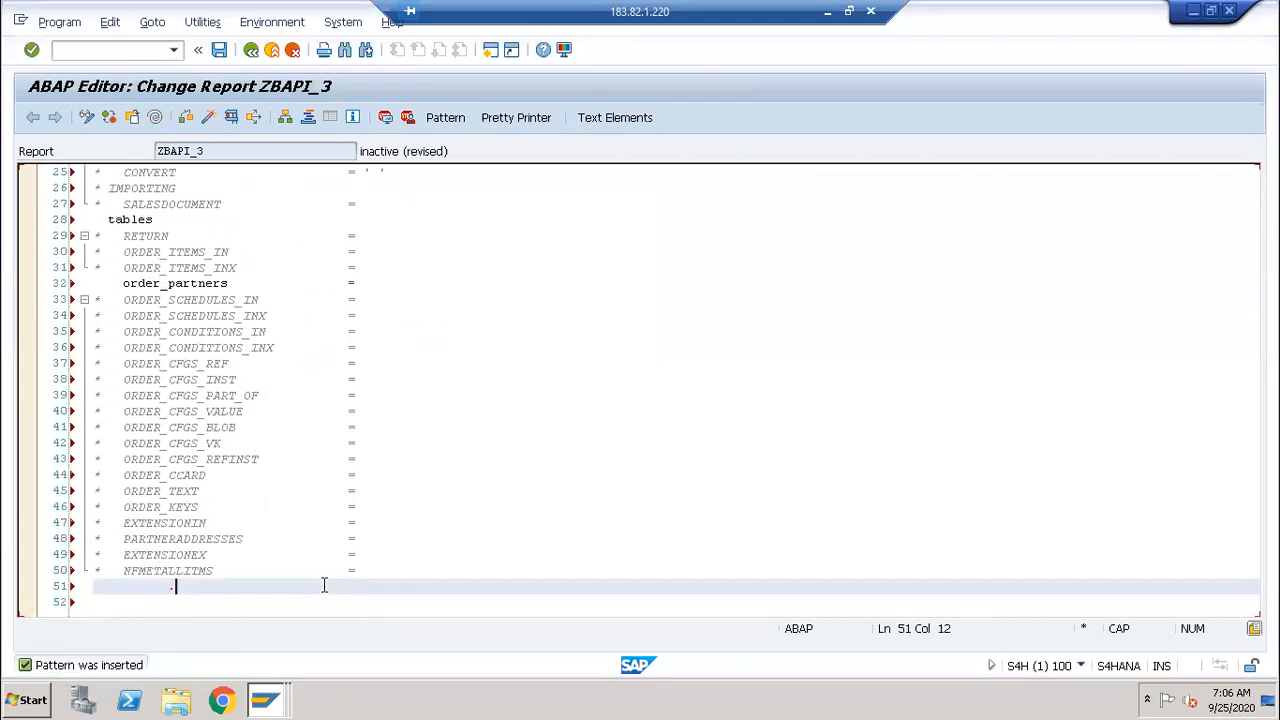
{"action": "key", "text": "Return"}
{"action": "key", "text": "Return"}
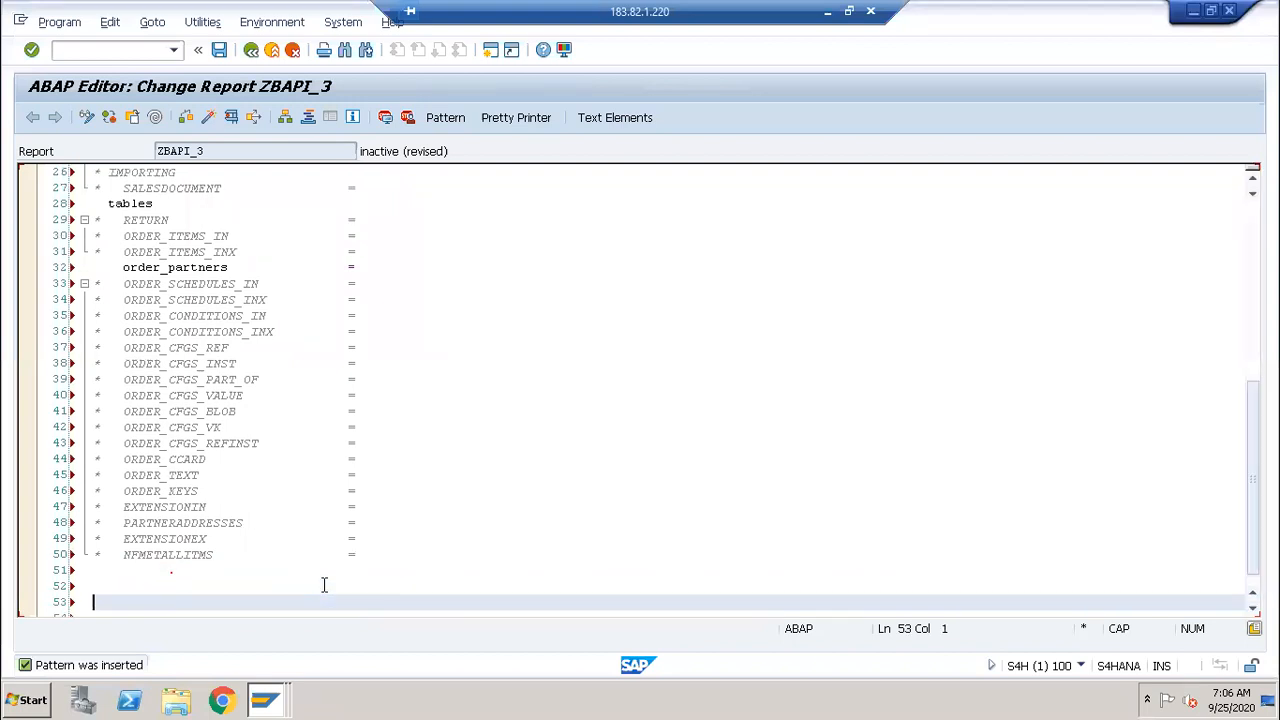
{"action": "key", "text": "ctrl+F6"}
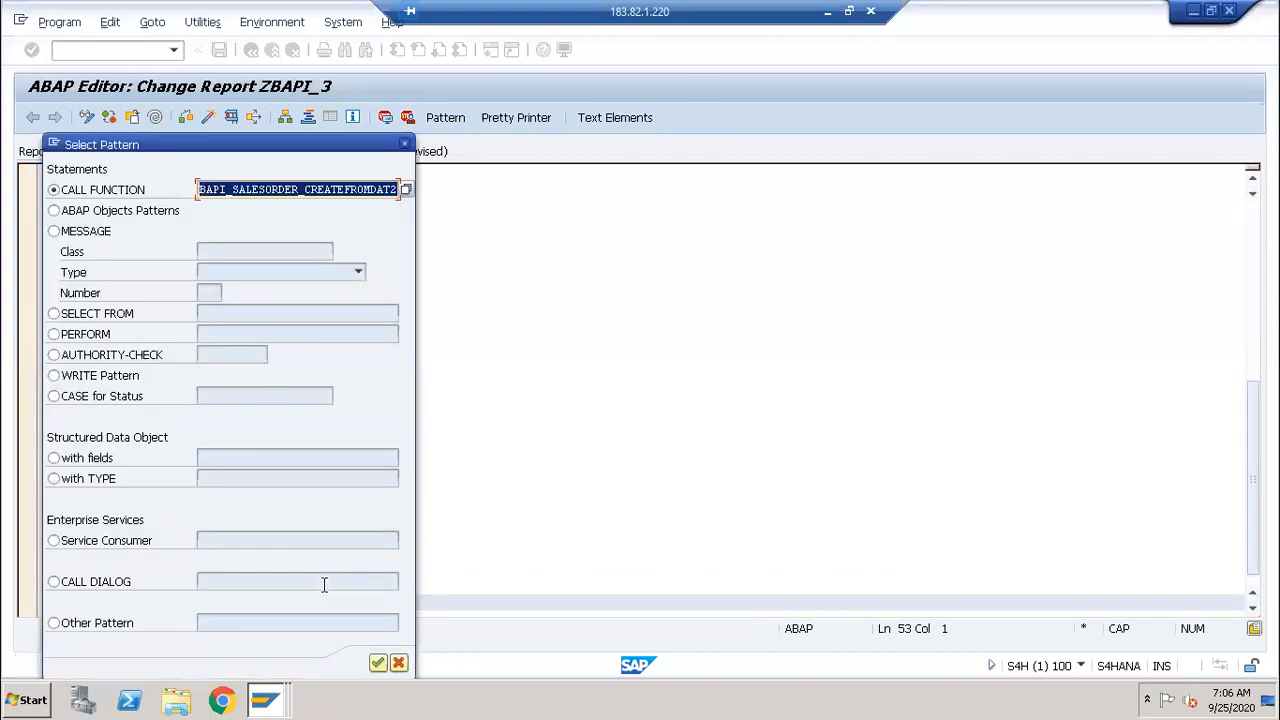
Step: Insert a BAPI_TRANSACTION_COMMIT call template after the sales order call
{"action": "type", "text": "BAPI_T"}
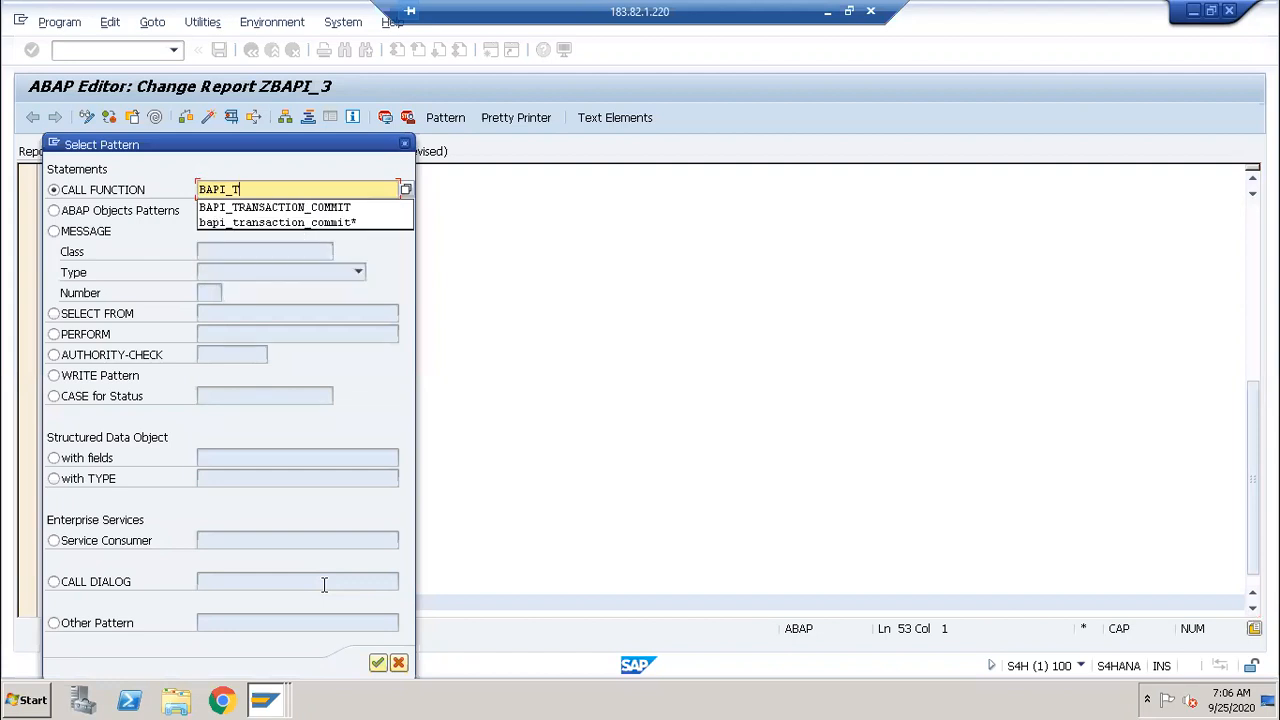
{"action": "key", "text": "Down"}
{"action": "key", "text": "Return"}
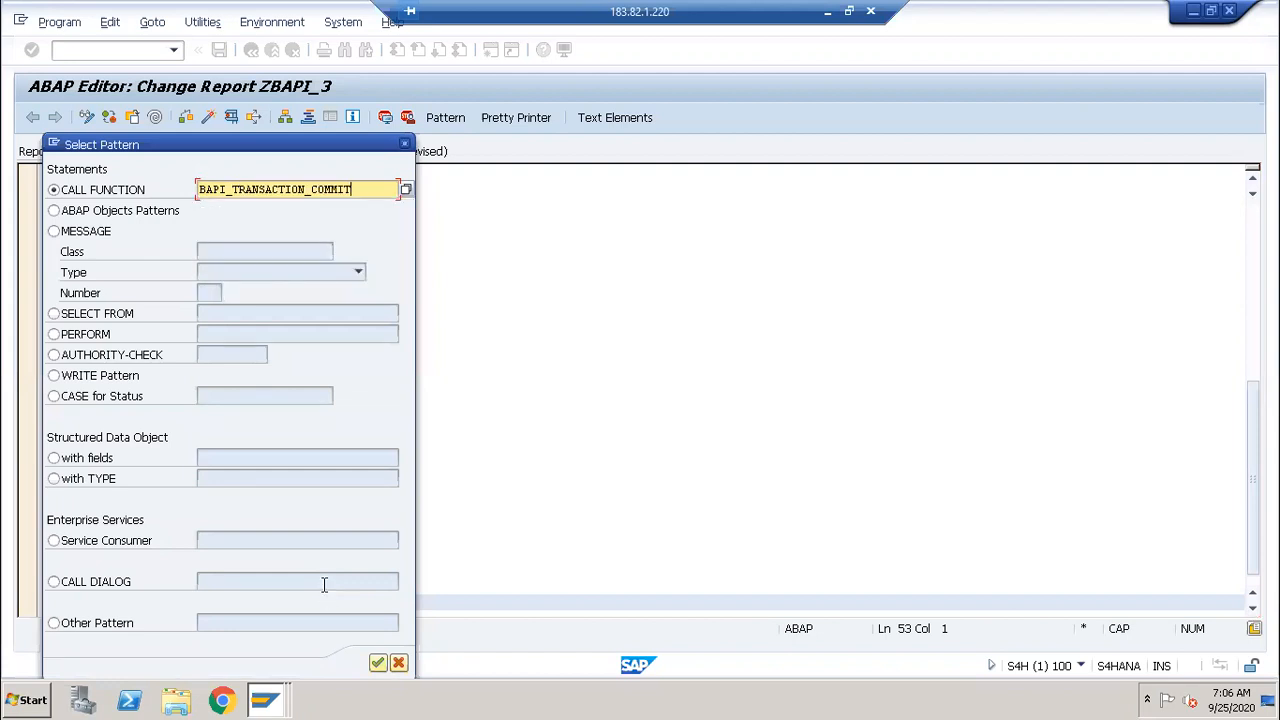
{"action": "key", "text": "Return"}
Step: Try uncommenting EXPORTING WAIT = 'X', then comment the WAIT line out again
{"action": "scroll", "coordinate": [363, 560], "scroll_direction": "down", "scroll_amount": 2}
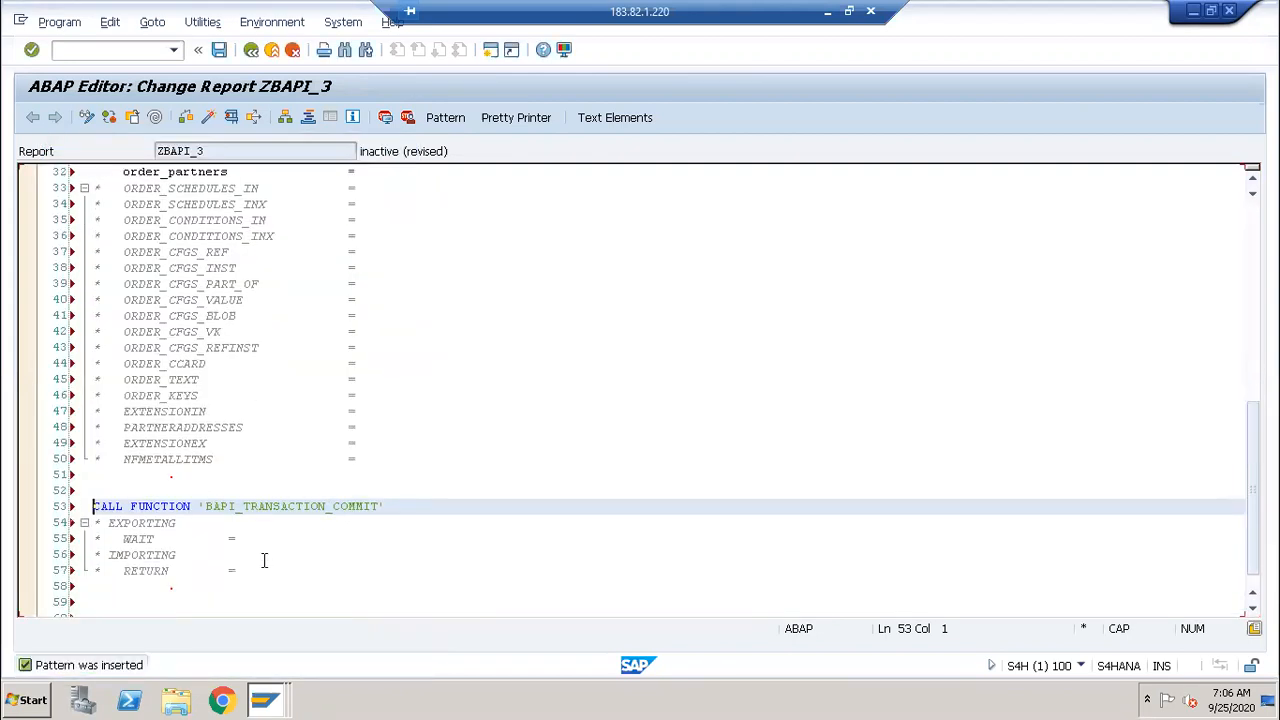
{"action": "left_click_drag", "start_coordinate": [138, 522], "coordinate": [145, 550]}
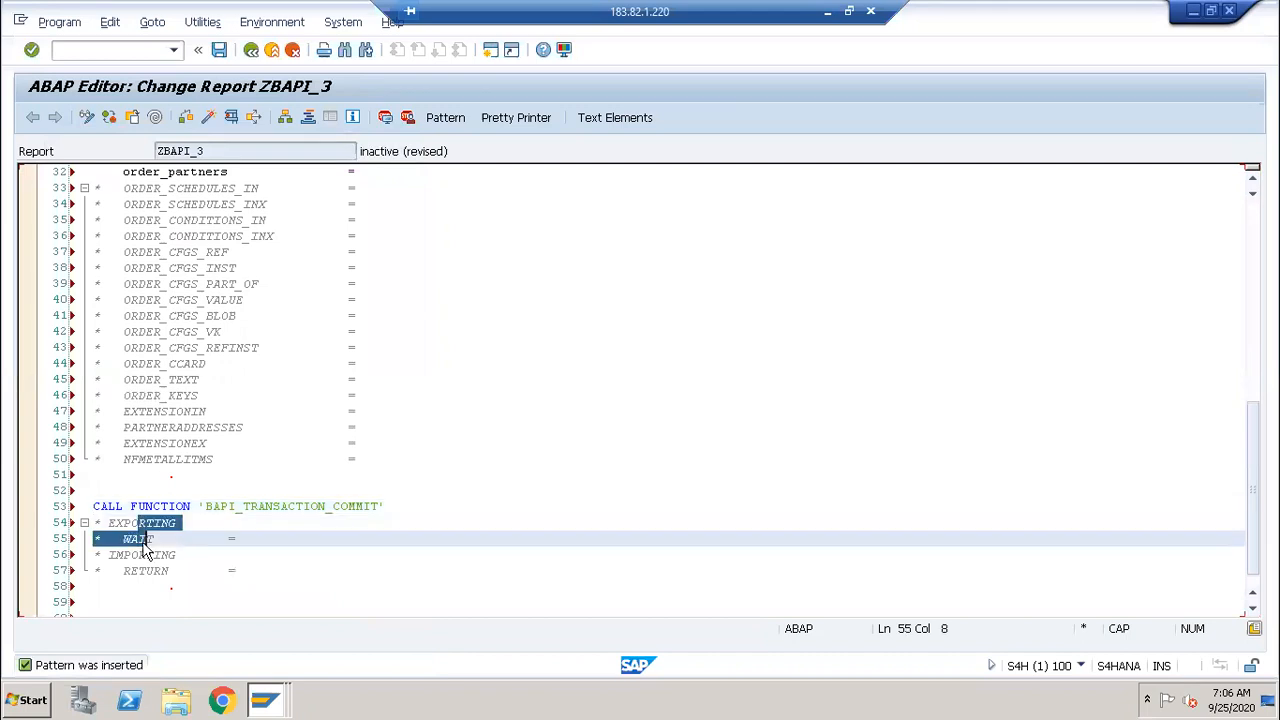
{"action": "key", "text": "ctrl+greater"}
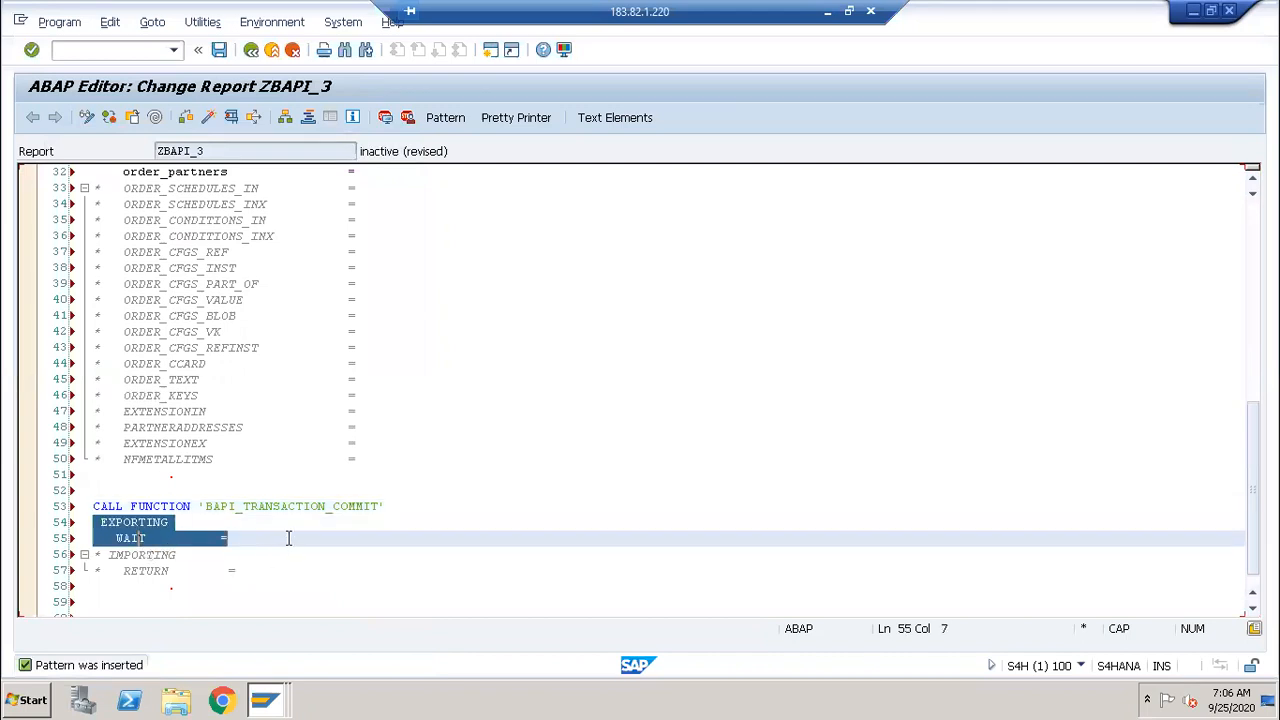
{"action": "left_click", "coordinate": [288, 538]}
{"action": "type", "text": "'X'"}
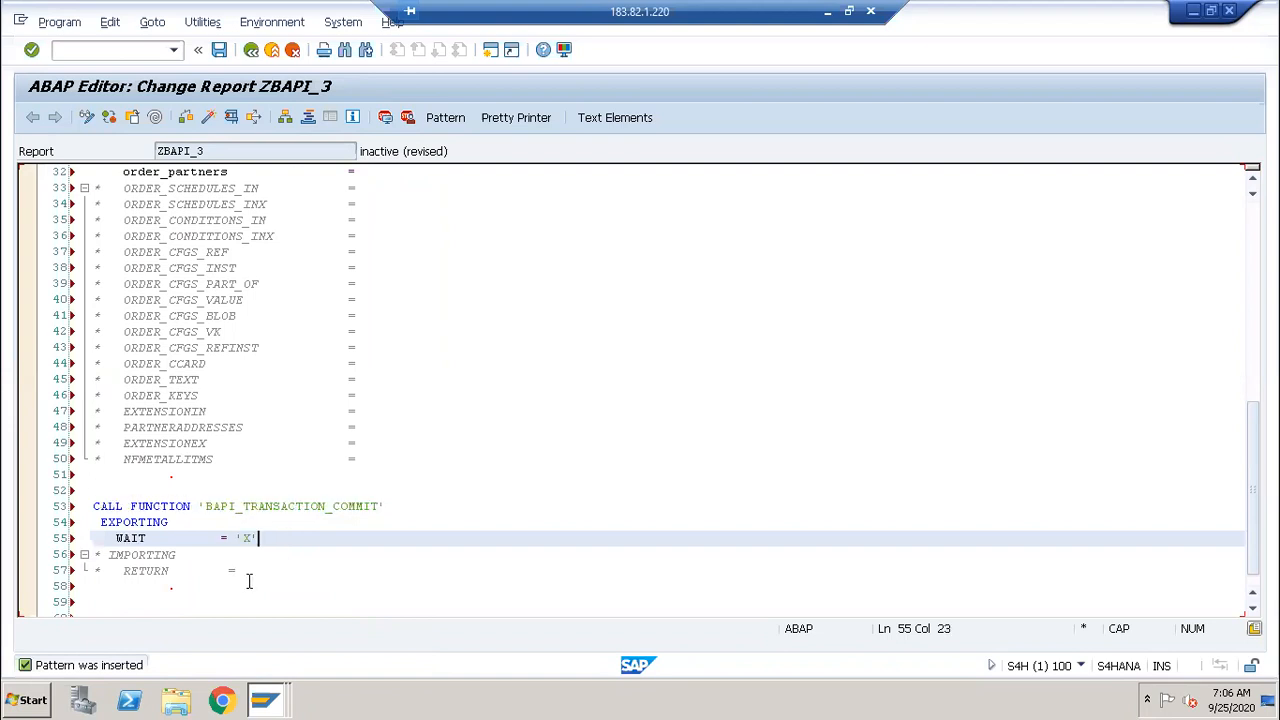
{"action": "left_click_drag", "start_coordinate": [257, 568], "coordinate": [92, 554]}
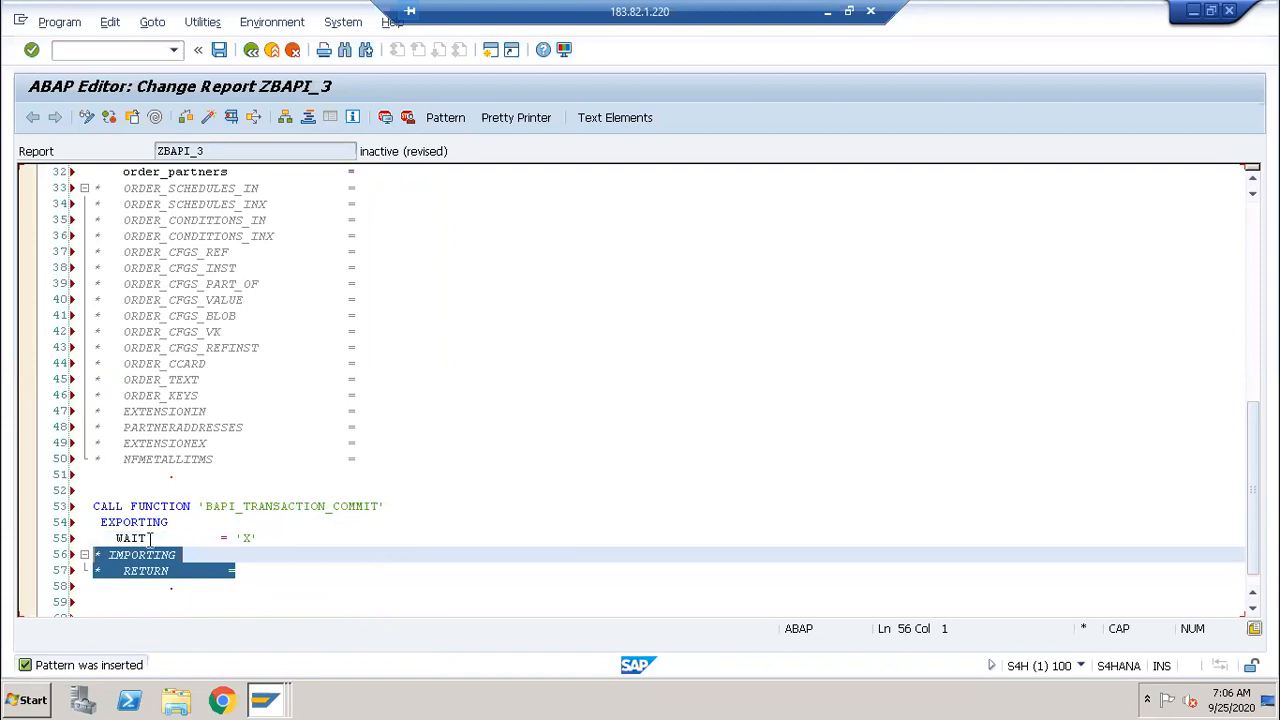
{"action": "left_click", "coordinate": [238, 555]}
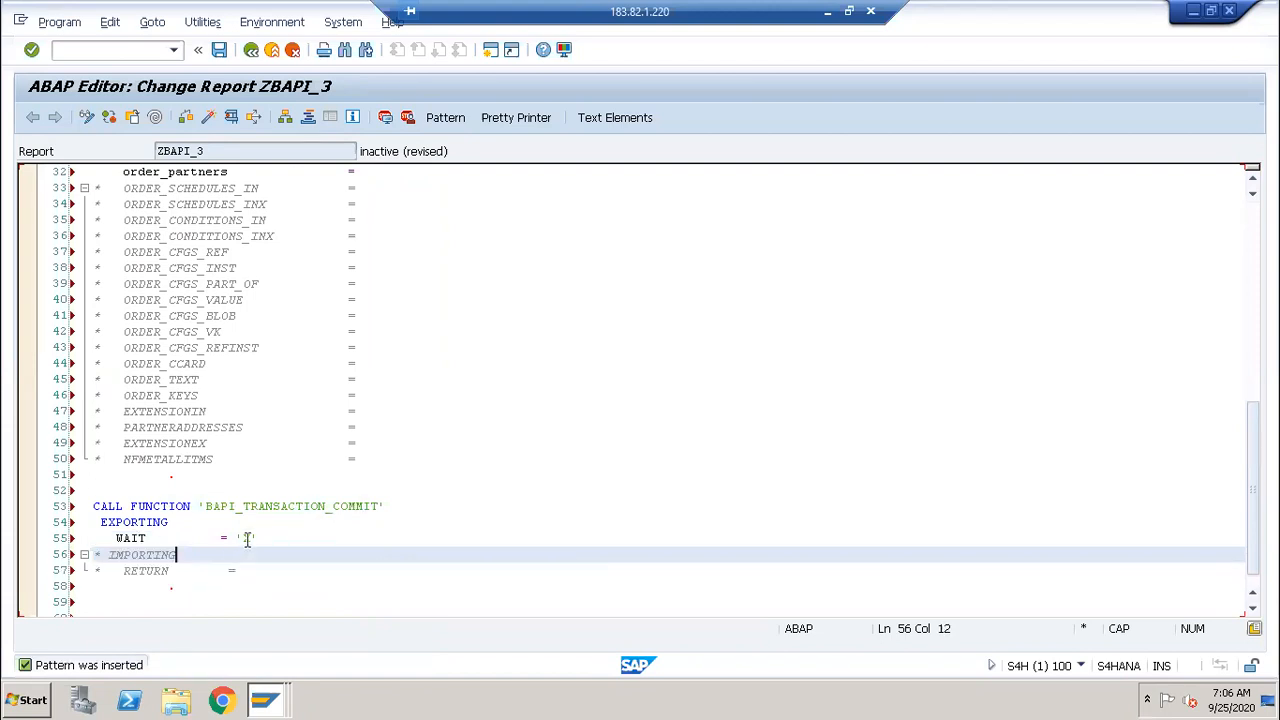
{"action": "left_click", "coordinate": [245, 538]}
{"action": "key", "text": "ctrl+less"}
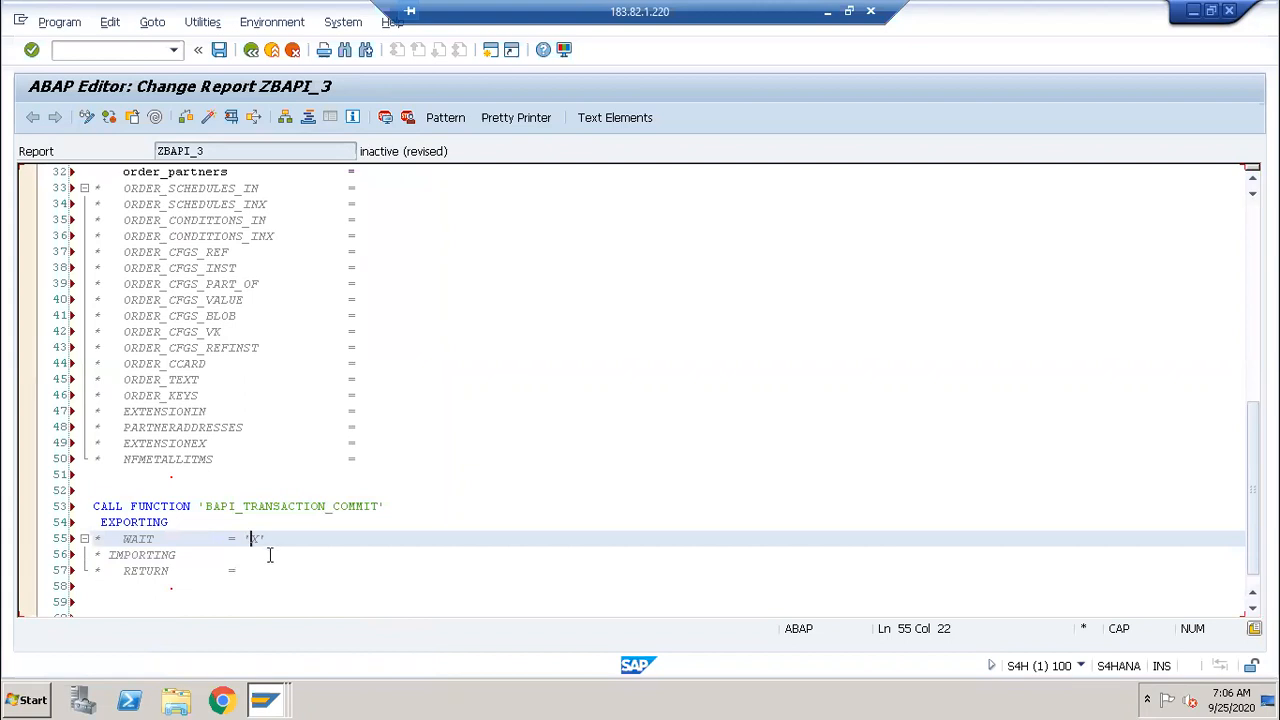
Step: Delete the commit call's parameter lines 54–57 and join the closing period onto line 53
{"action": "left_click_drag", "start_coordinate": [269, 570], "coordinate": [10, 519]}
{"action": "key", "text": "BackSpace"}
{"action": "key", "text": "BackSpace"}
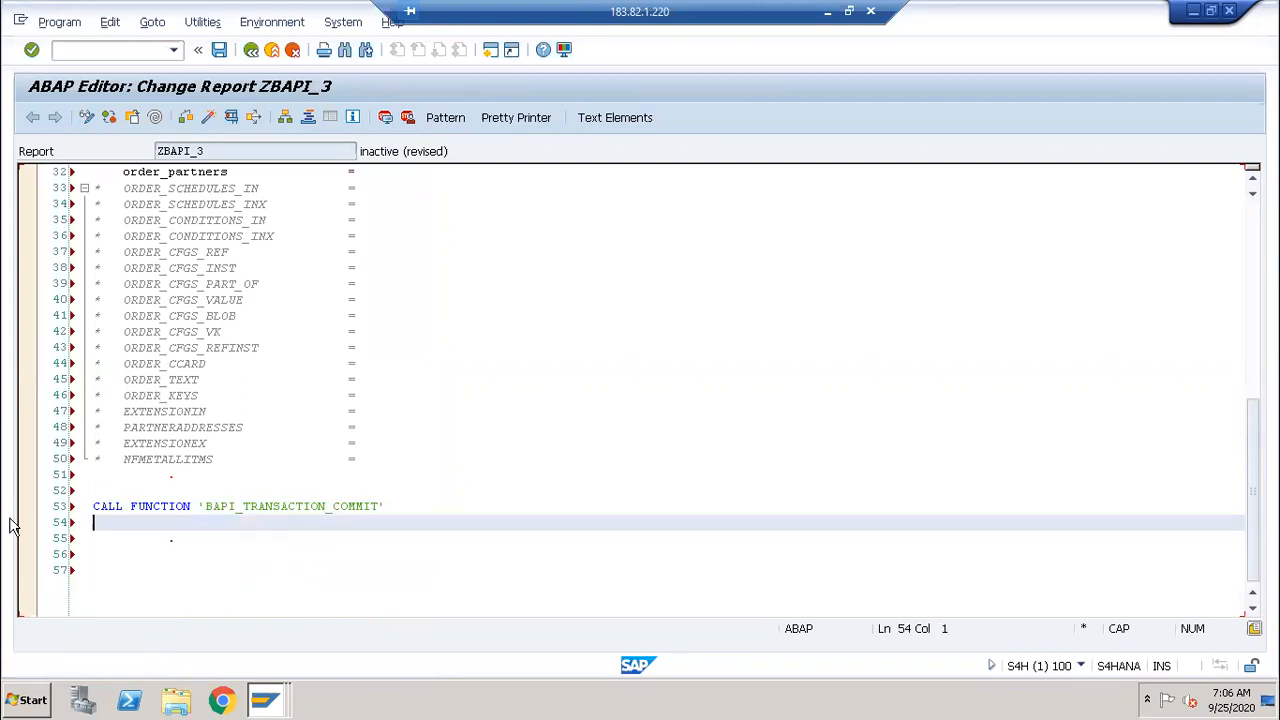
{"action": "key", "text": "Delete"}
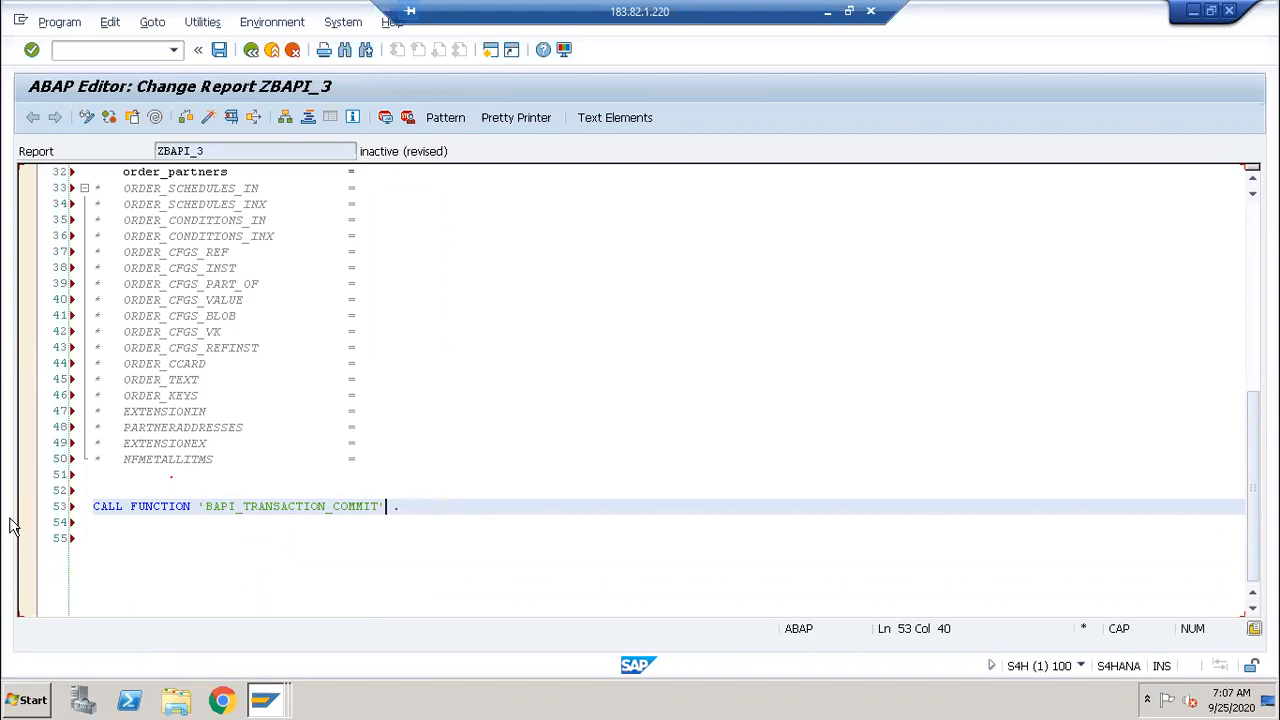
{"action": "left_click", "coordinate": [51, 347]}
{"action": "left_click", "coordinate": [391, 283]}
{"action": "scroll", "coordinate": [391, 283], "scroll_direction": "up", "scroll_amount": 7}
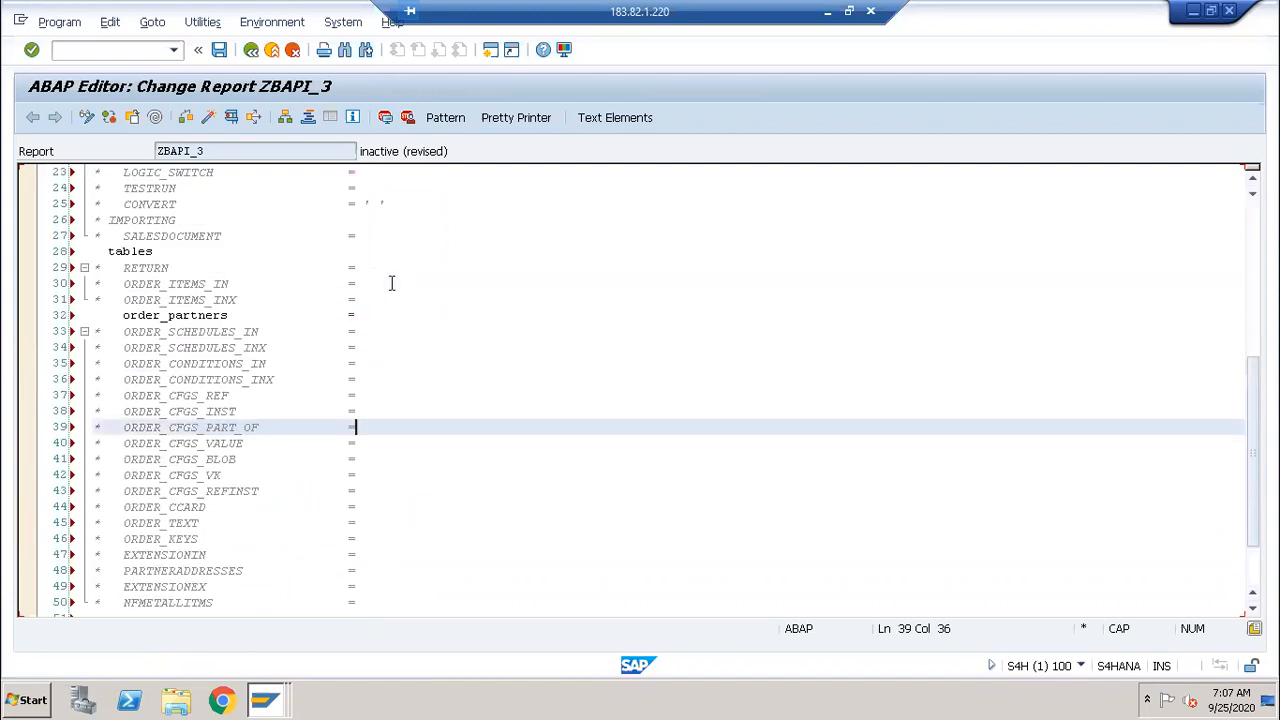
{"action": "scroll", "coordinate": [391, 283], "scroll_direction": "up", "scroll_amount": 1}
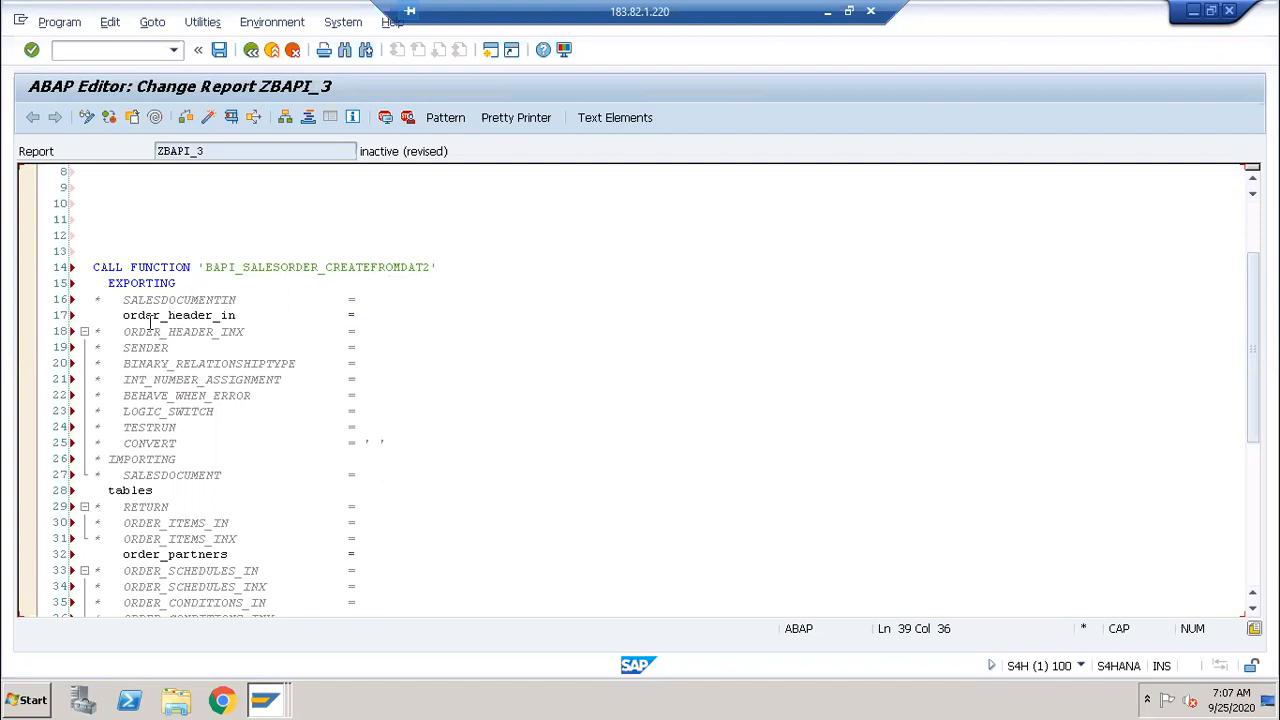
{"action": "left_click", "coordinate": [246, 332]}
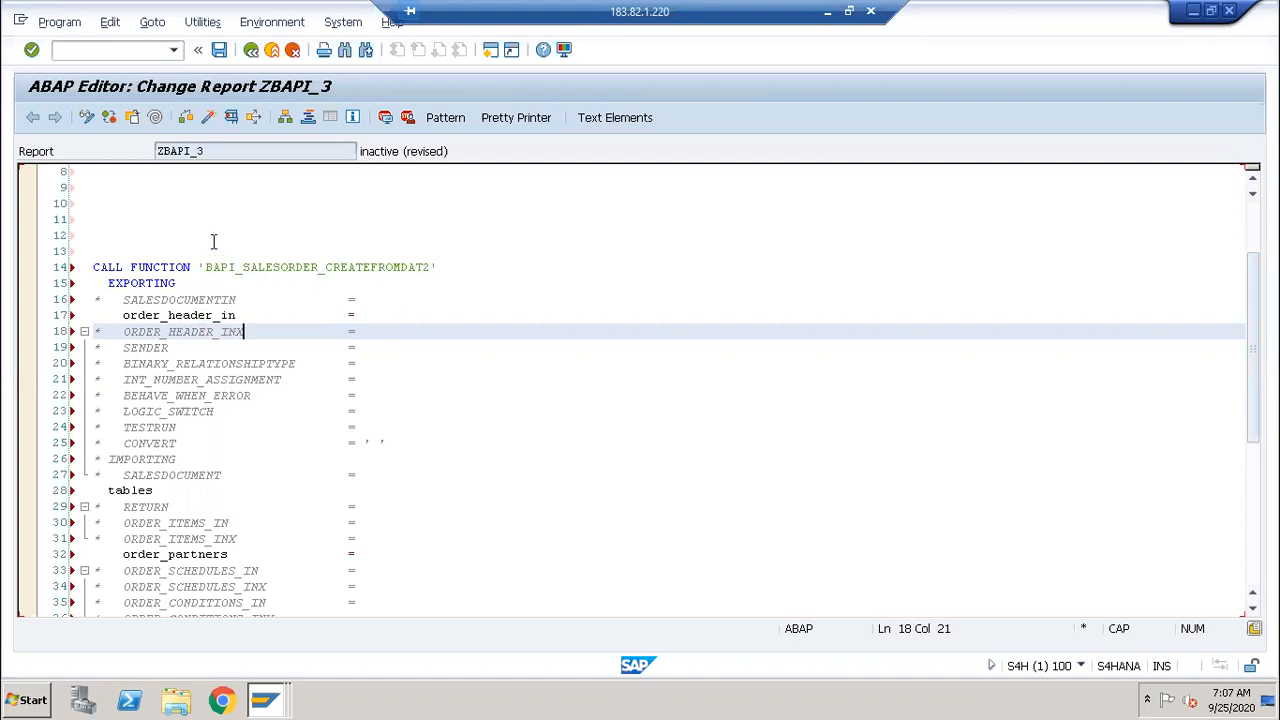
Step: Type 'DATA: wa_header type' on line 11, save the report, and list the open SAP windows
{"action": "left_click", "coordinate": [145, 216]}
{"action": "type", "text": "DATA: w"}
{"action": "type", "text": "a_"}
{"action": "type", "text": "header "}
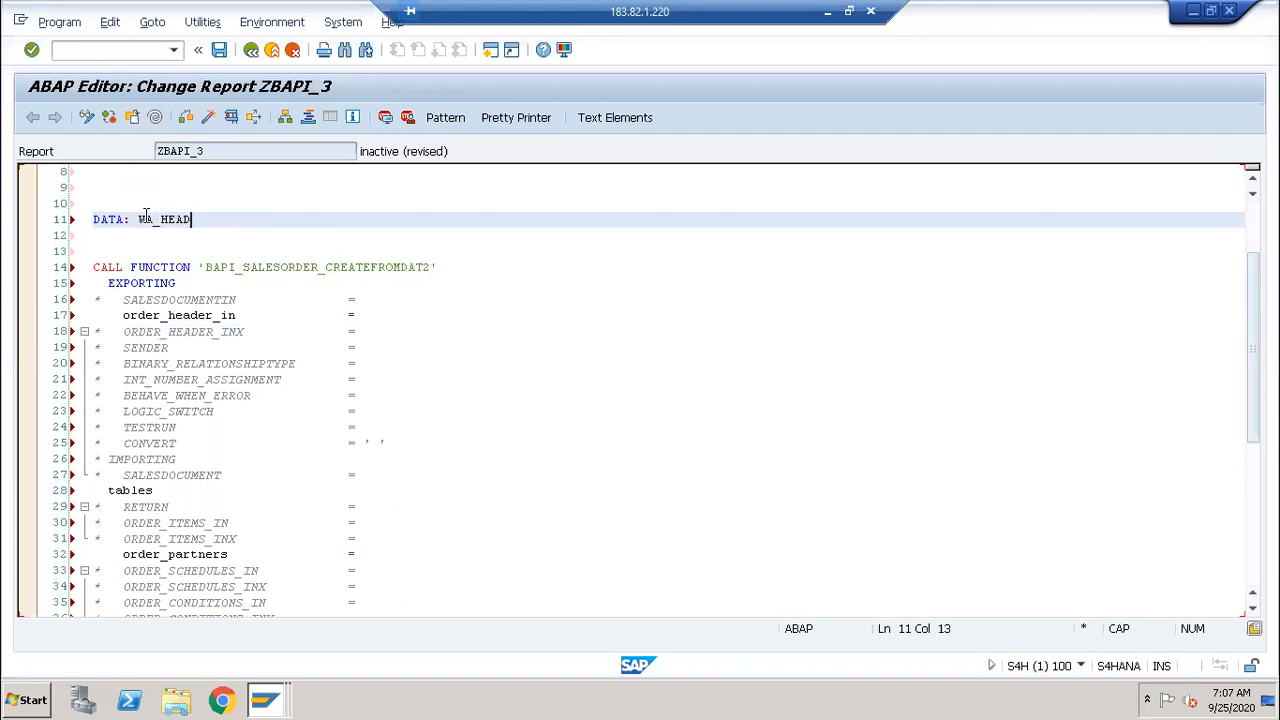
{"action": "type", "text": "type"}
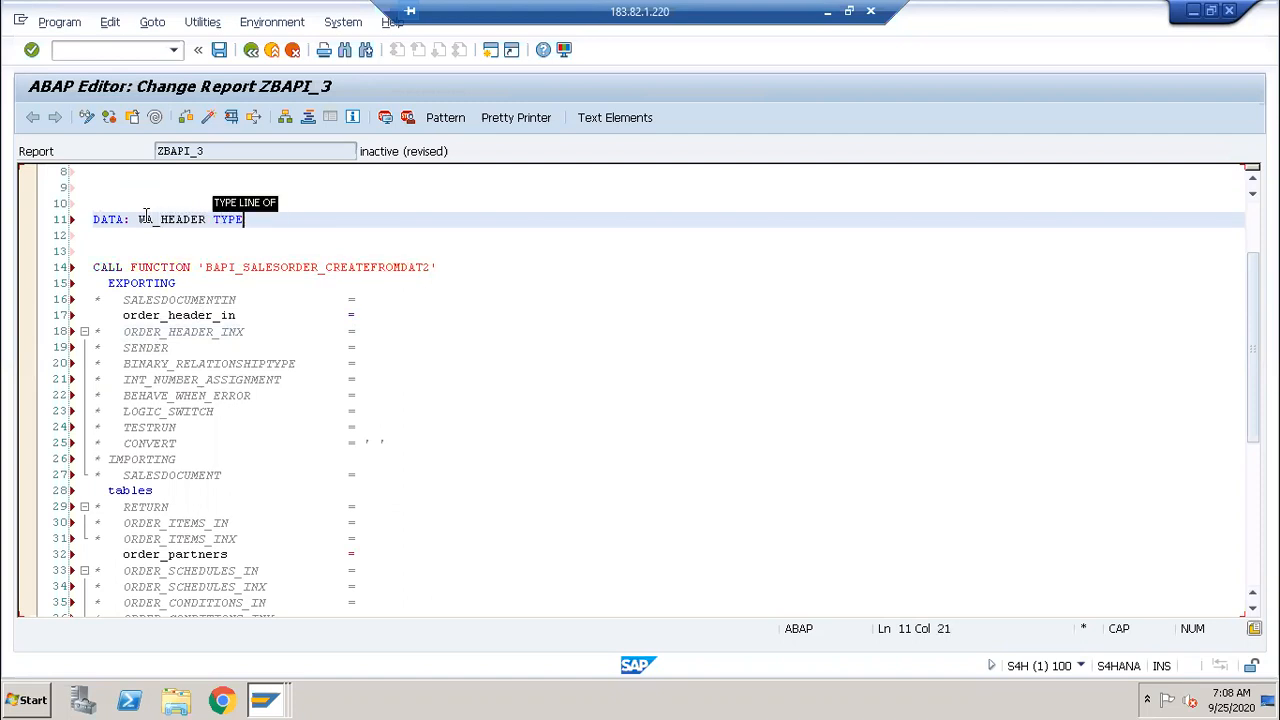
{"action": "key", "text": "ctrl+s"}
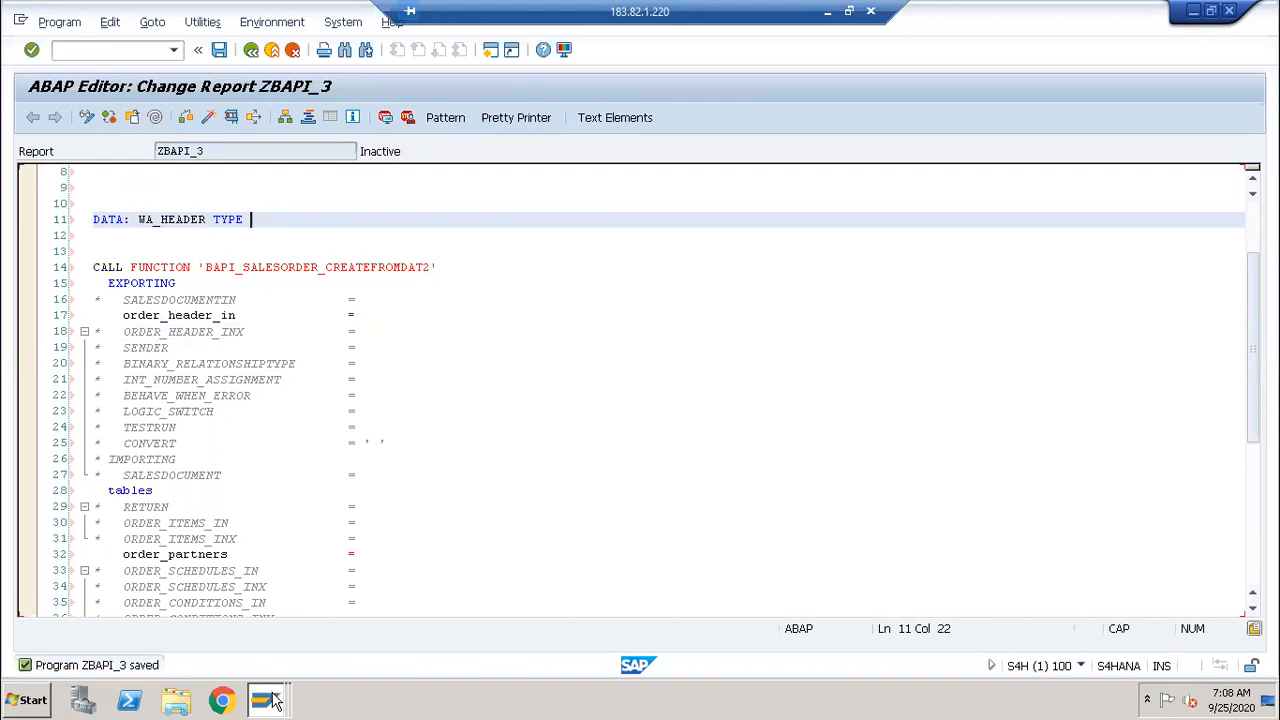
{"action": "left_click", "coordinate": [270, 636]}
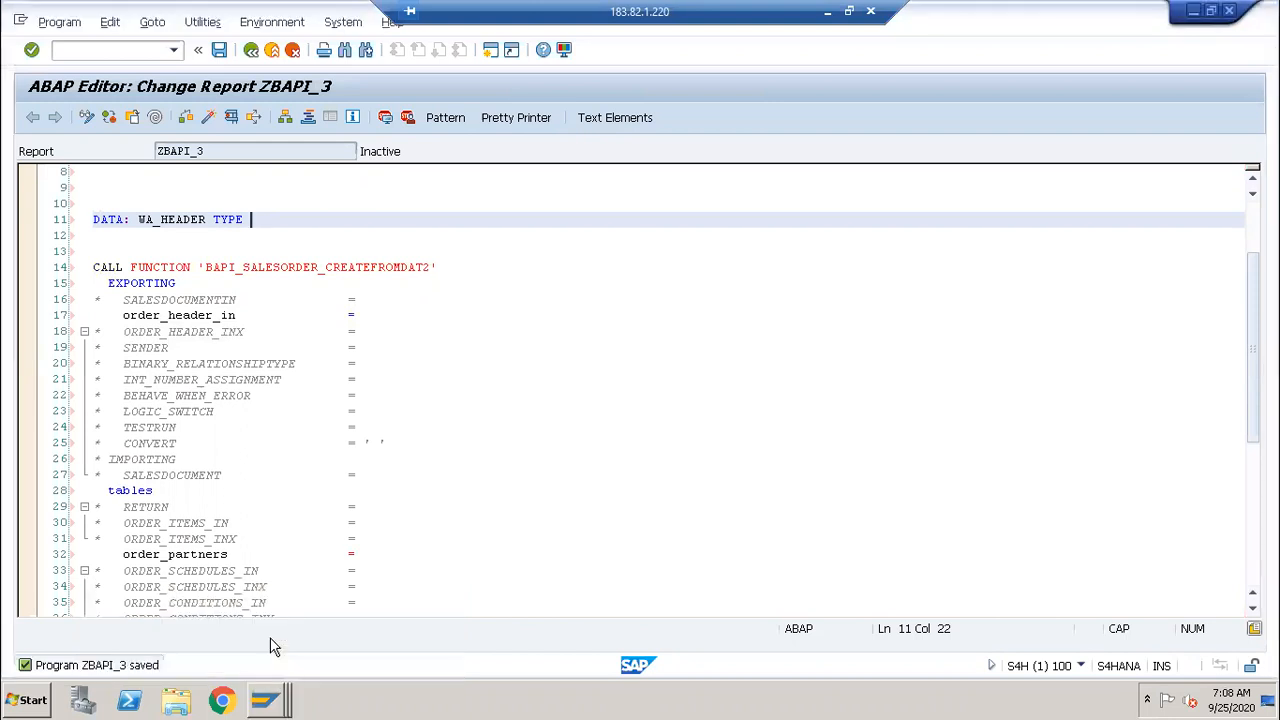
{"action": "left_click", "coordinate": [280, 688]}
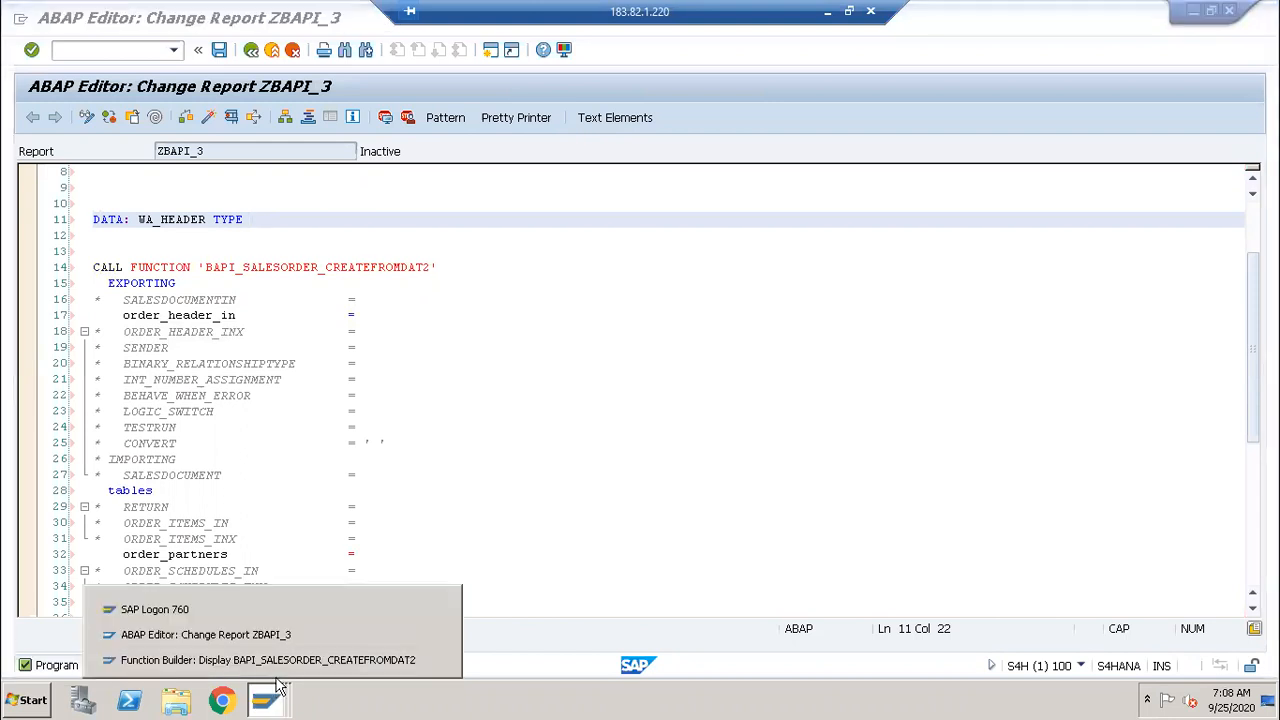
Step: Copy ORDER_HEADER_IN's type BAPISDHD1 from Function Builder and paste it as WA_HEADER's type
{"action": "left_click", "coordinate": [277, 662]}
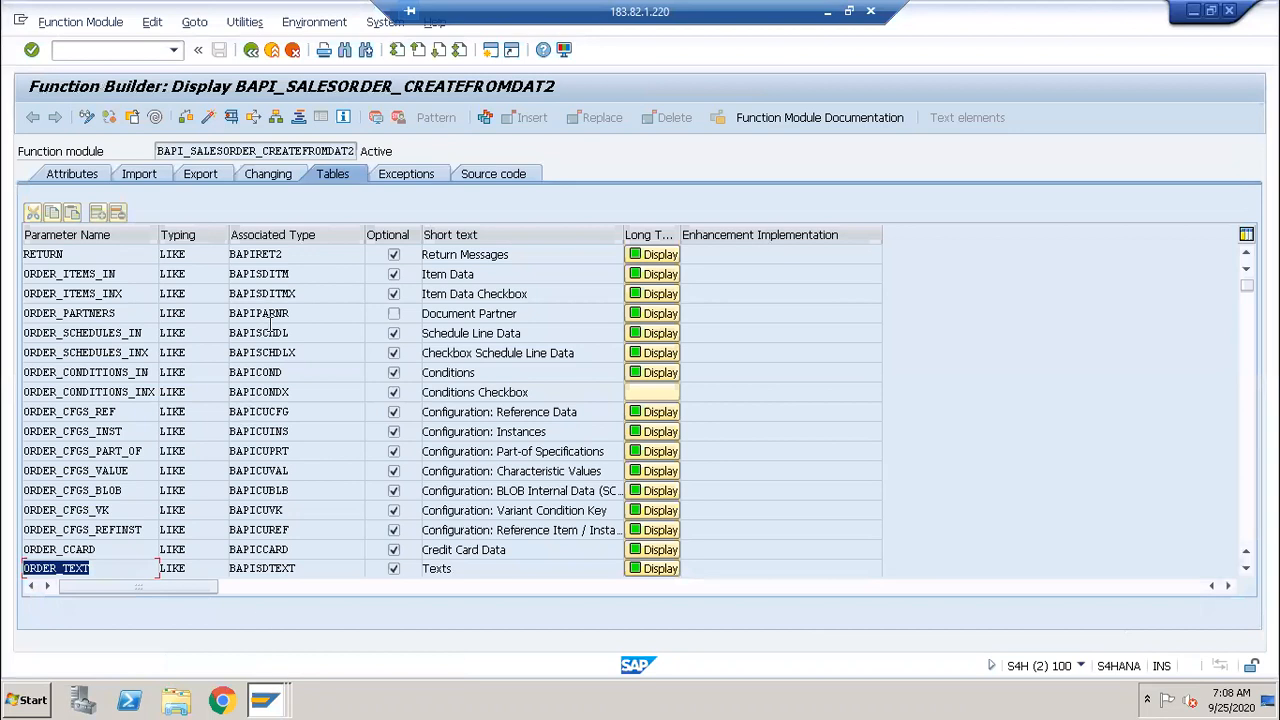
{"action": "left_click", "coordinate": [155, 176]}
{"action": "key", "text": "alt+Tab"}
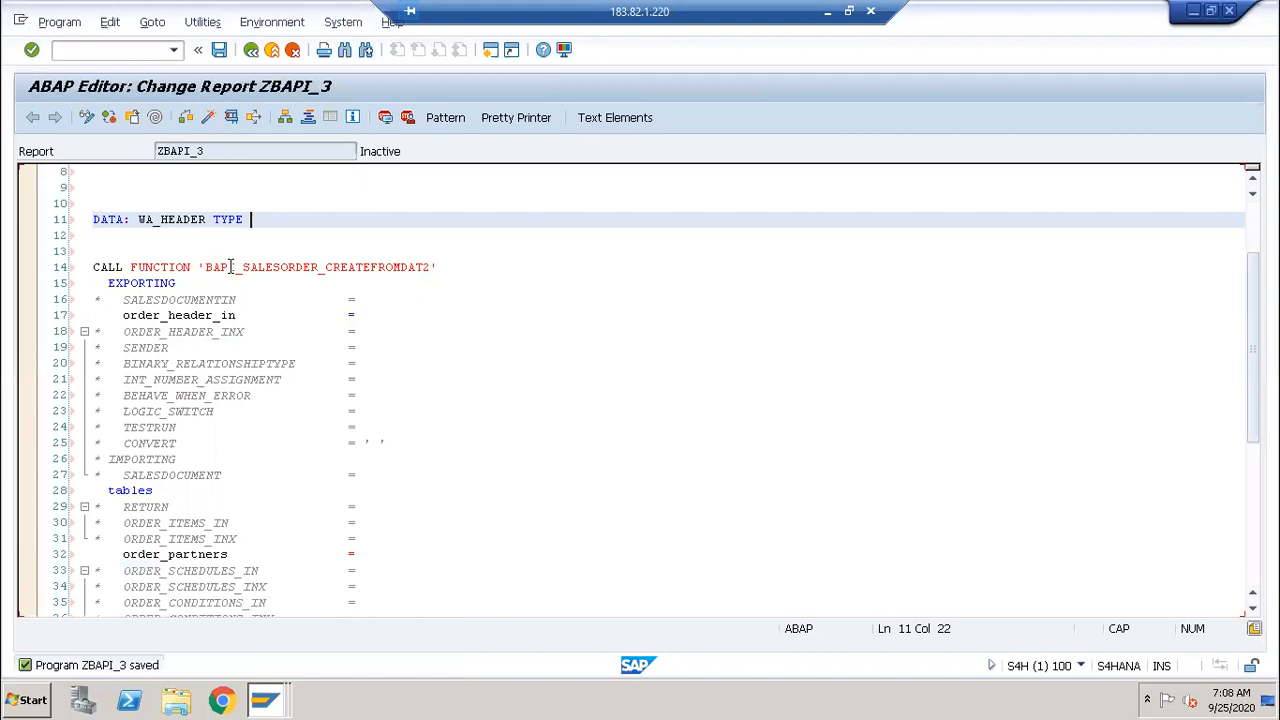
{"action": "double_click", "coordinate": [316, 253]}
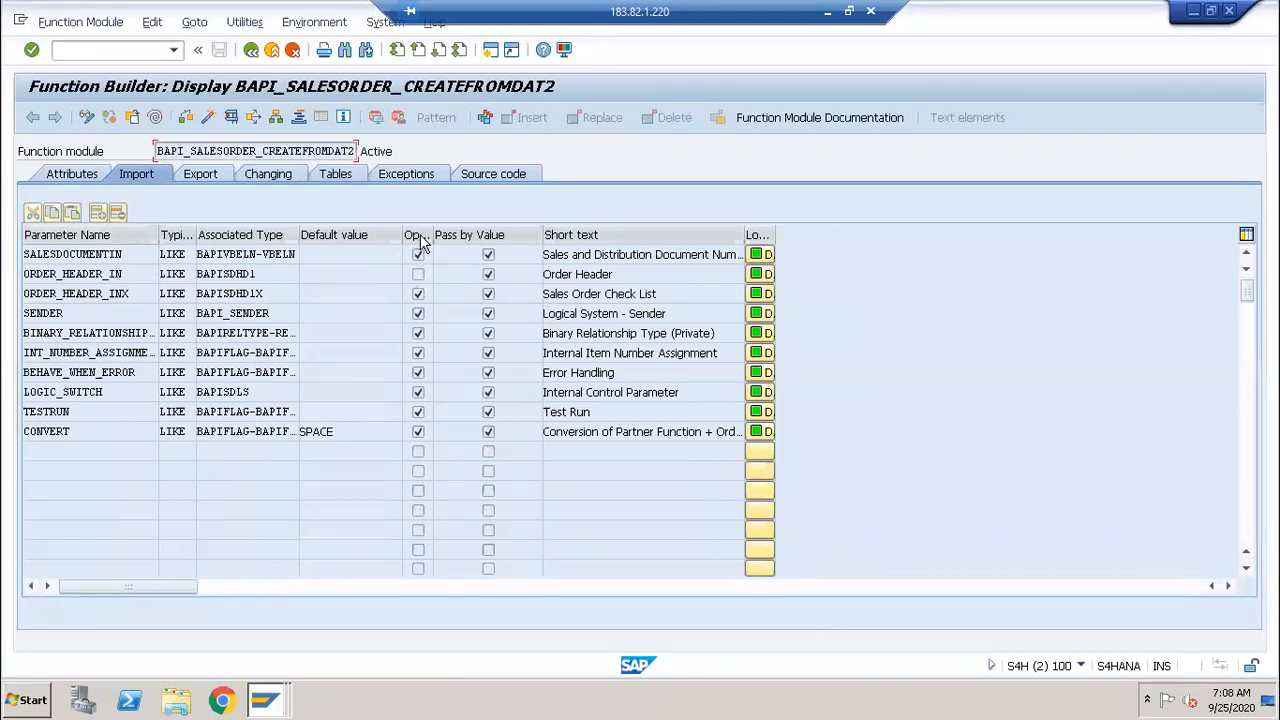
{"action": "left_click", "coordinate": [262, 278]}
{"action": "left_click_drag", "start_coordinate": [262, 278], "coordinate": [193, 278]}
{"action": "key", "text": "ctrl+c"}
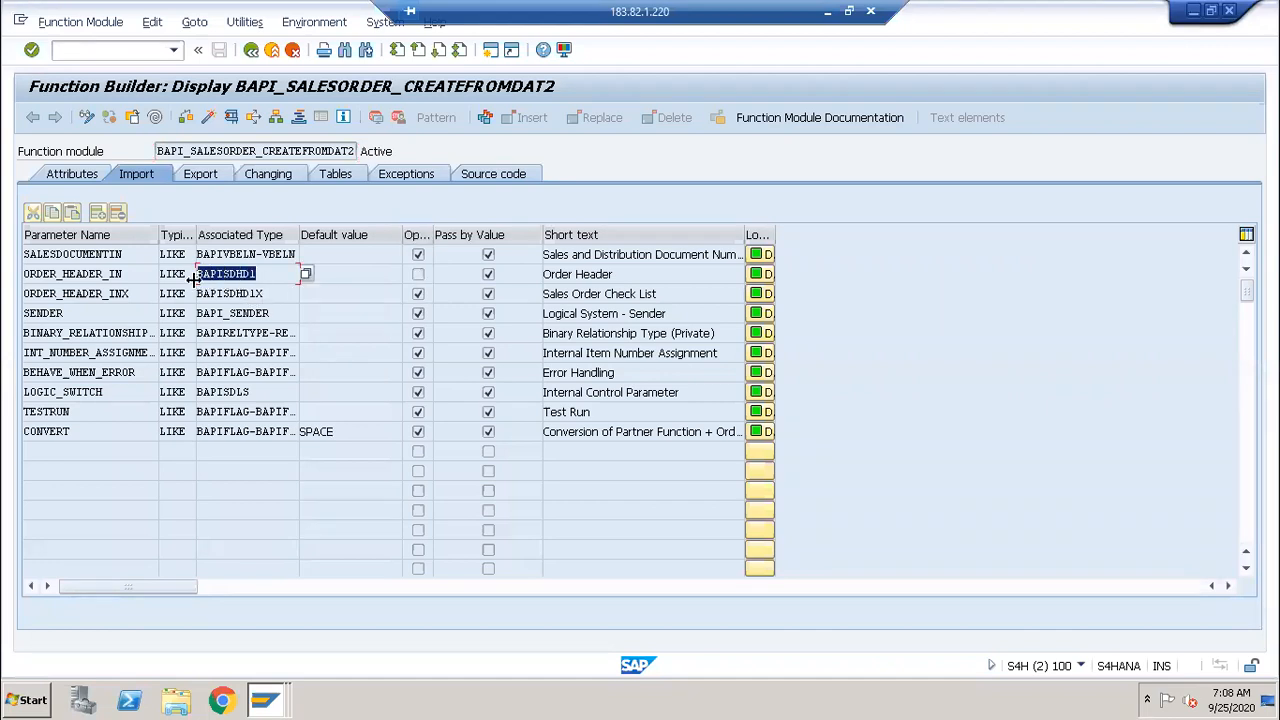
{"action": "left_click", "coordinate": [193, 280]}
{"action": "key", "text": "alt+Tab"}
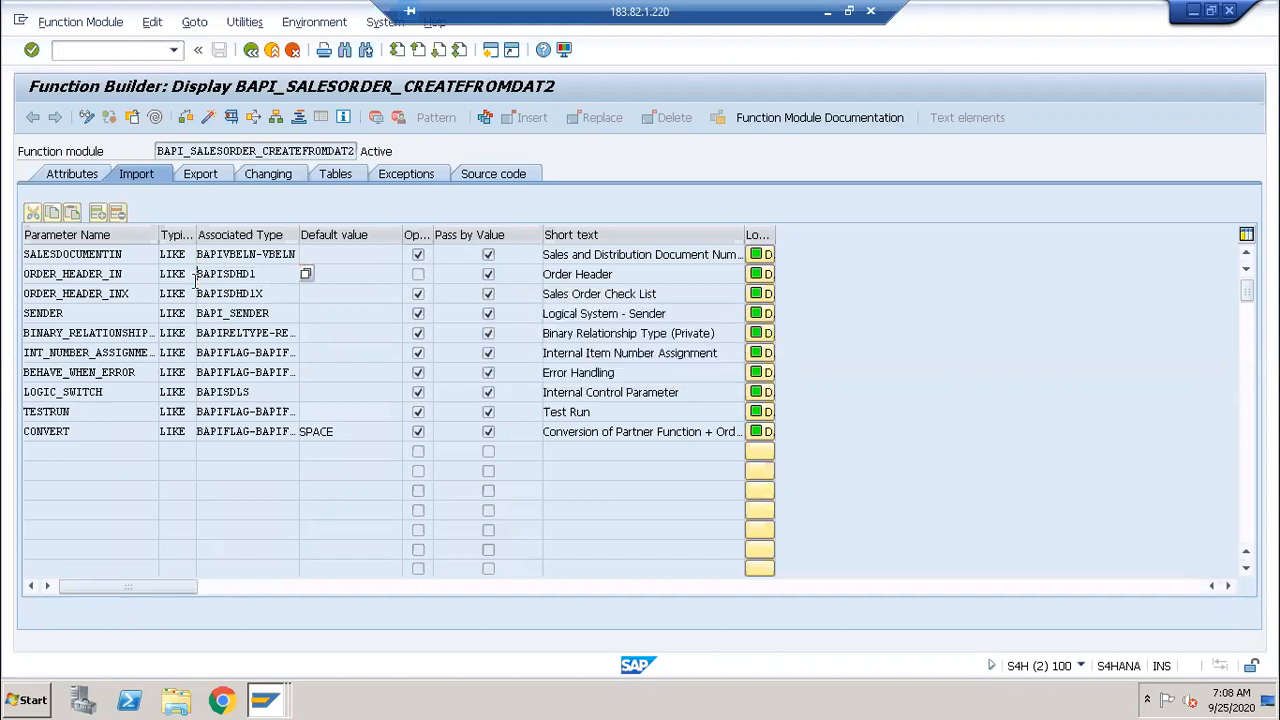
{"action": "key", "text": "ctrl+v"}
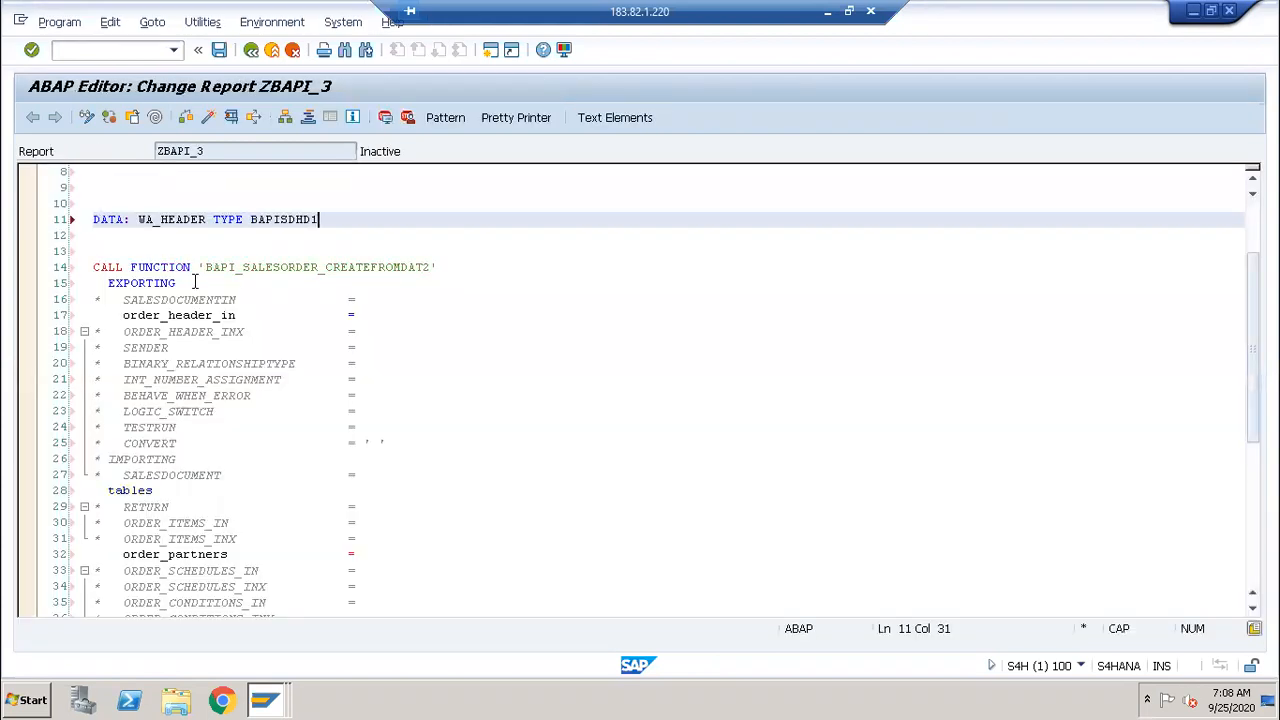
Step: Continue the DATA list with a new 'WA_HEADERX TYPE' line
{"action": "type", "text": ","}
{"action": "key", "text": "Return"}
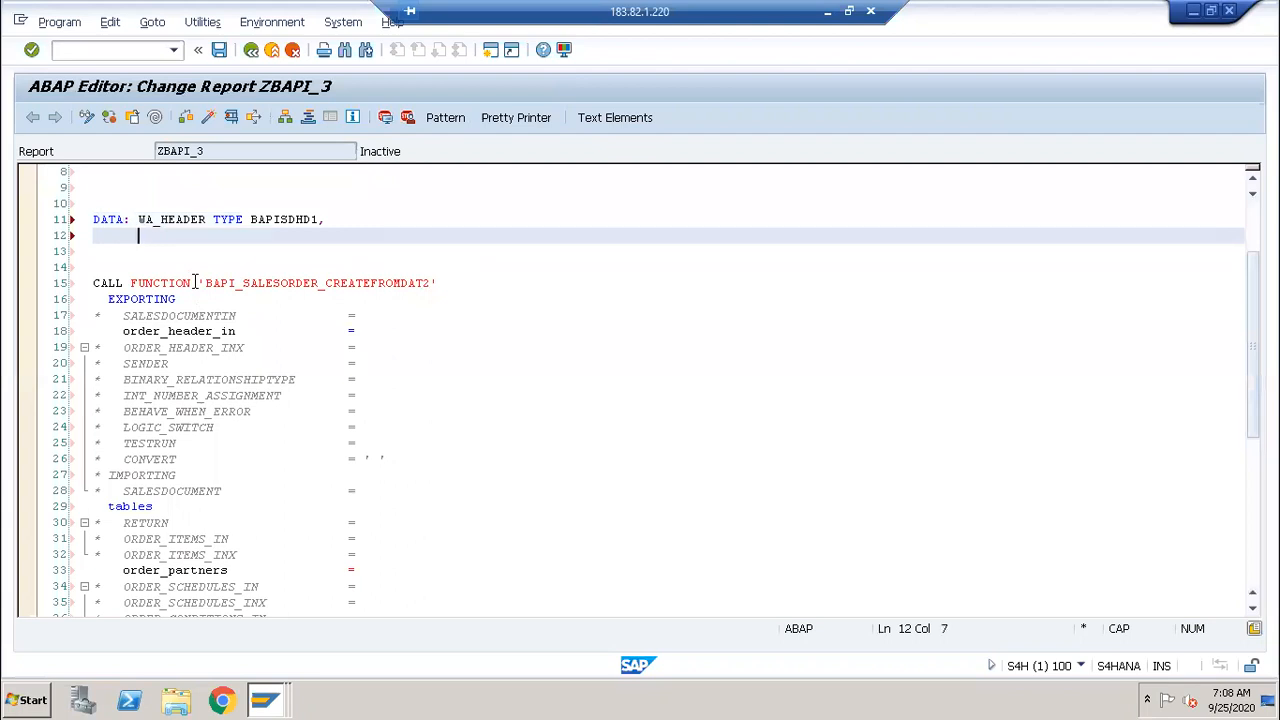
{"action": "type", "text": "WA_HEADER"}
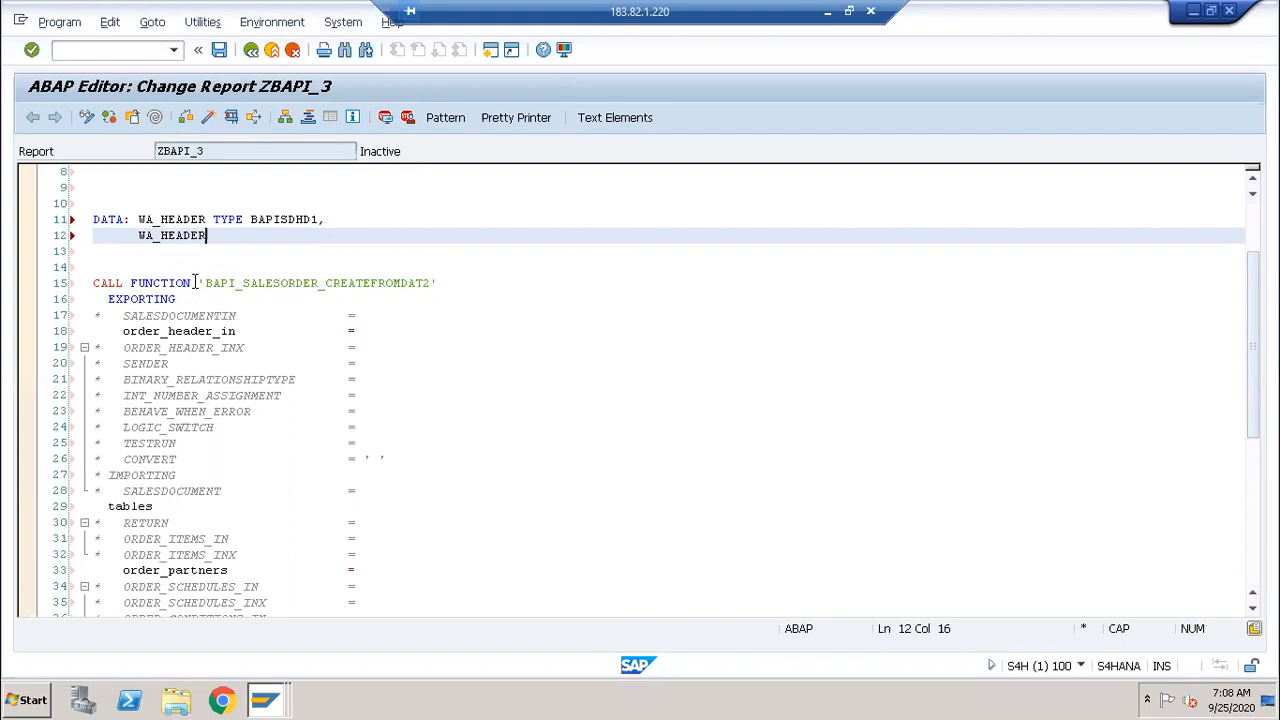
{"action": "type", "text": "X TYPE"}
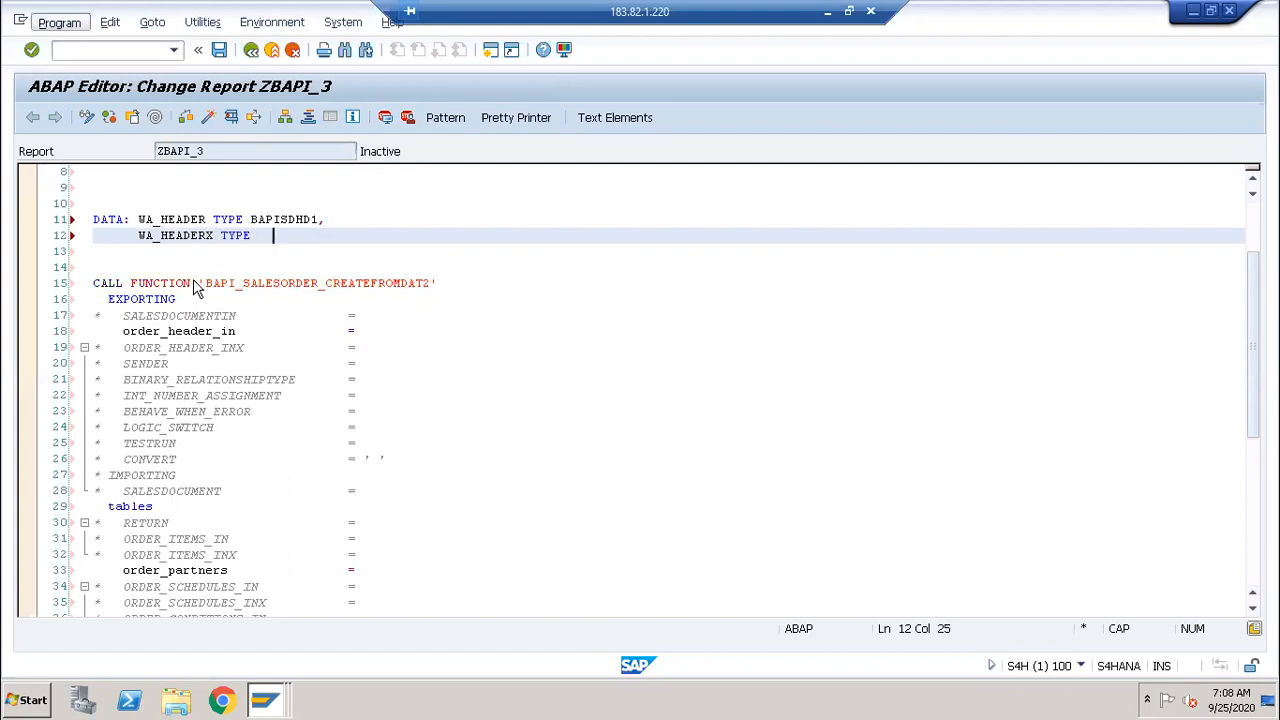
Step: Copy BAPISDHD1X from the BAPI's import parameters and paste it as WA_HEADERX's type, ending with a period
{"action": "key", "text": "alt+p"}
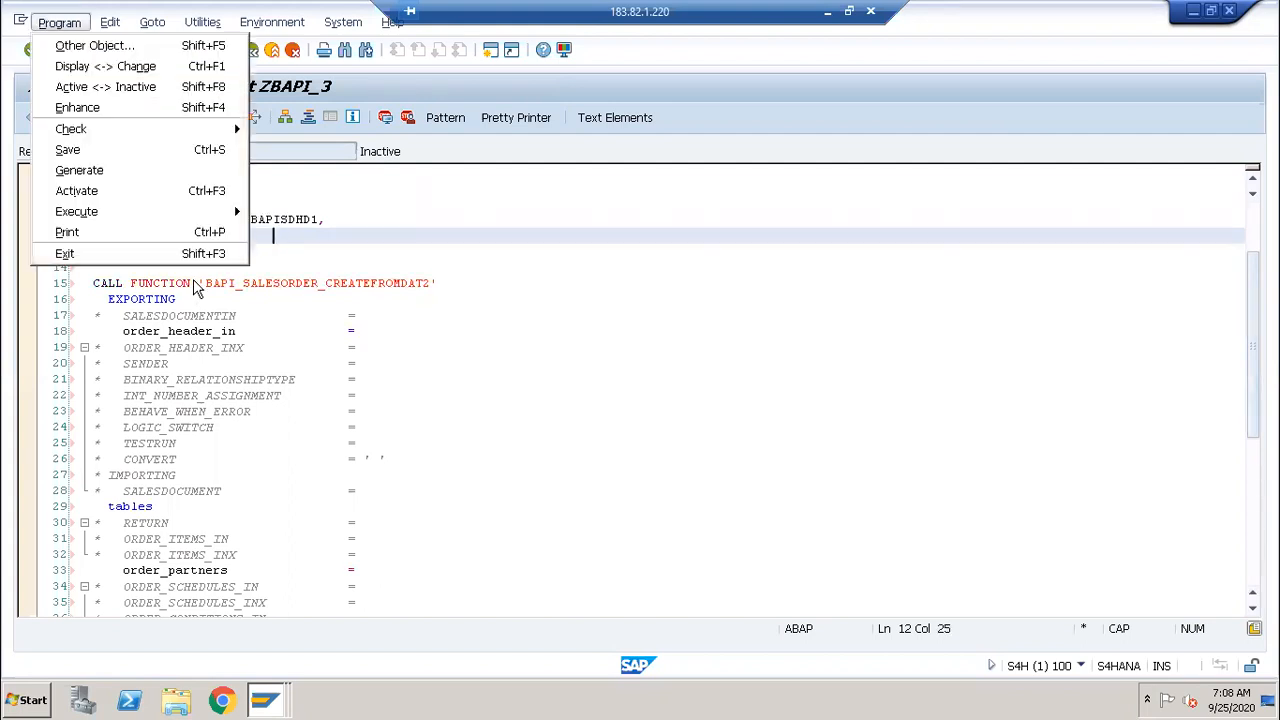
{"action": "left_click", "coordinate": [403, 229]}
{"action": "double_click", "coordinate": [403, 223]}
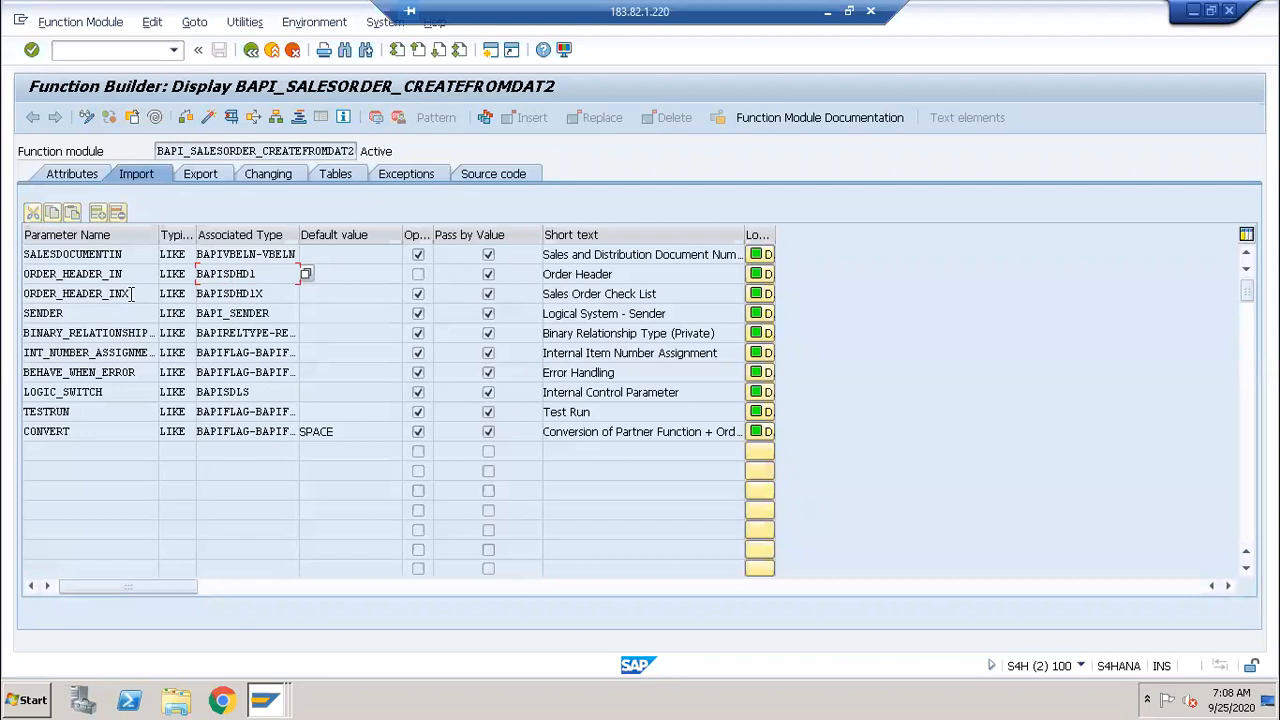
{"action": "left_click_drag", "start_coordinate": [277, 293], "coordinate": [195, 293]}
{"action": "key", "text": "ctrl+c"}
{"action": "key", "text": "alt+Tab"}
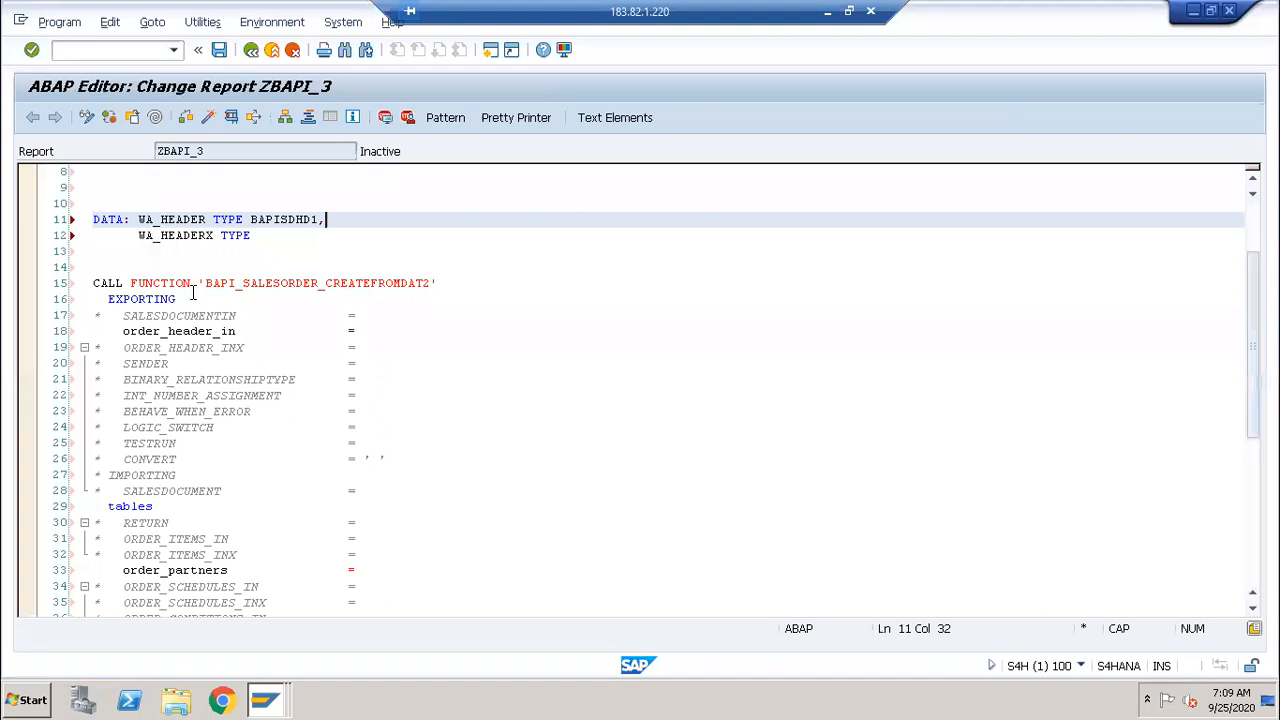
{"action": "key", "text": "Down"}
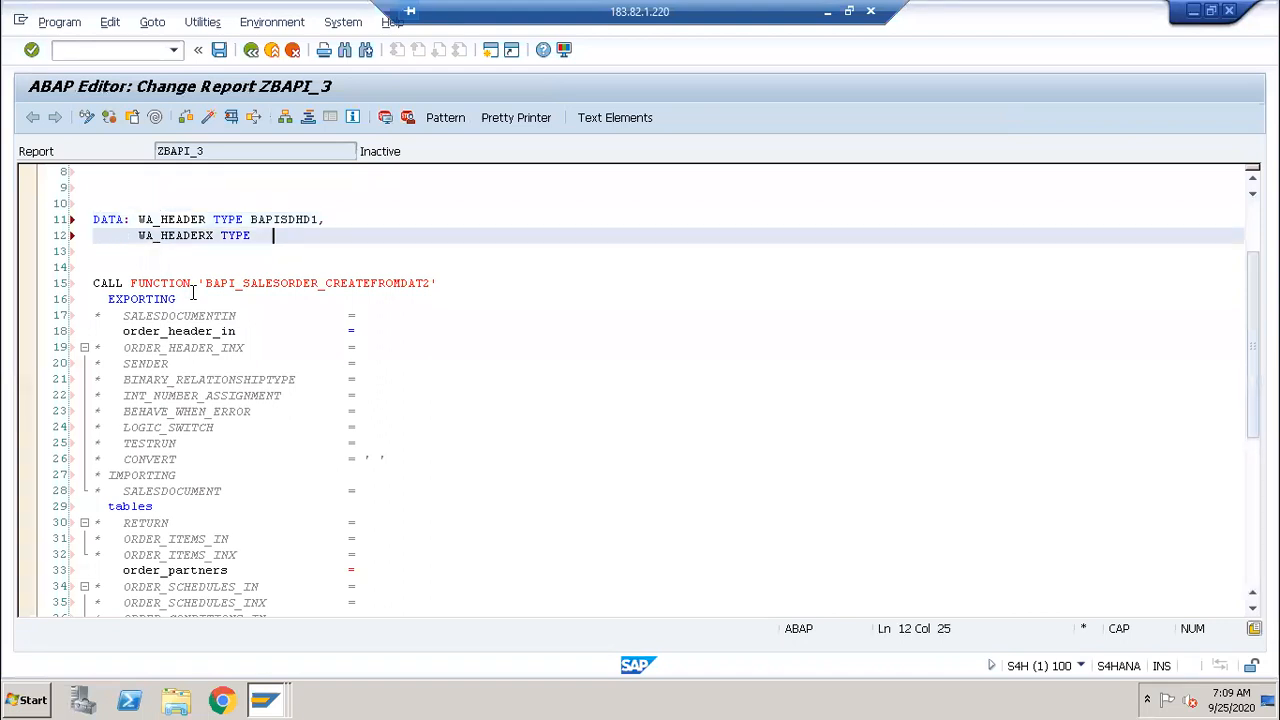
{"action": "key", "text": "BackSpace"}
{"action": "key", "text": "BackSpace"}
{"action": "key", "text": "ctrl+v"}
{"action": "type", "text": "."}
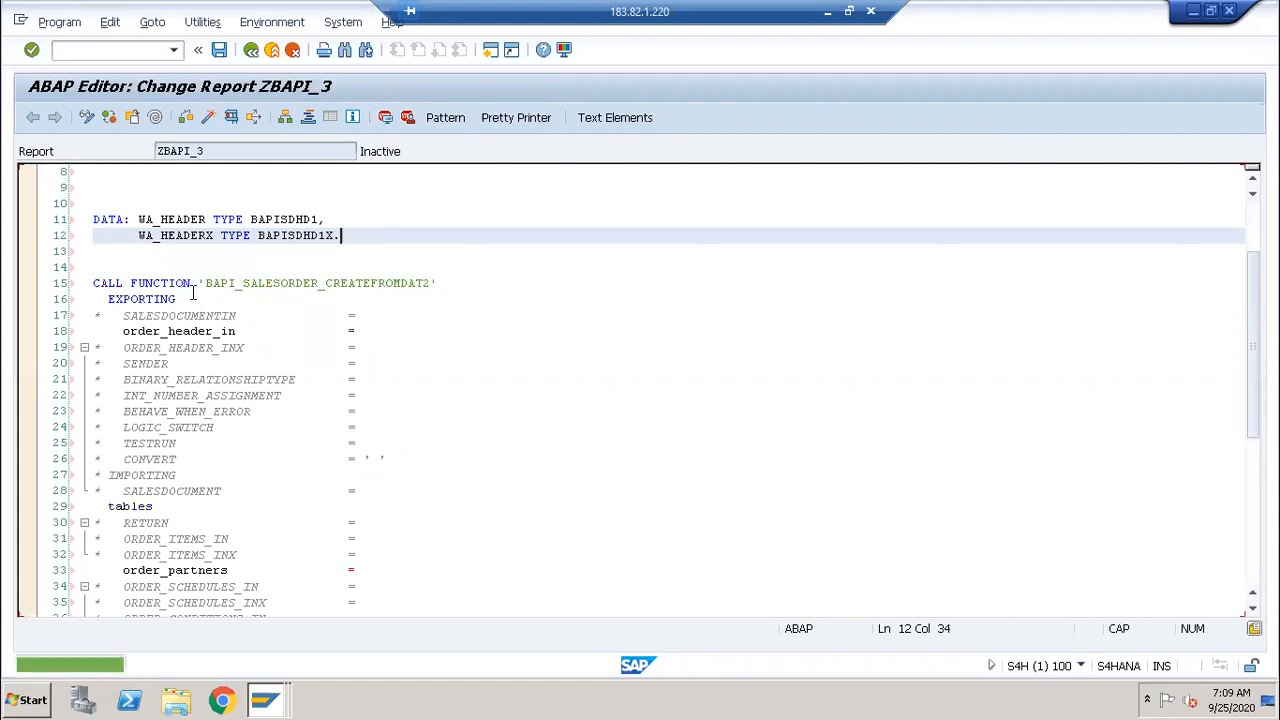
{"action": "double_click", "coordinate": [176, 220]}
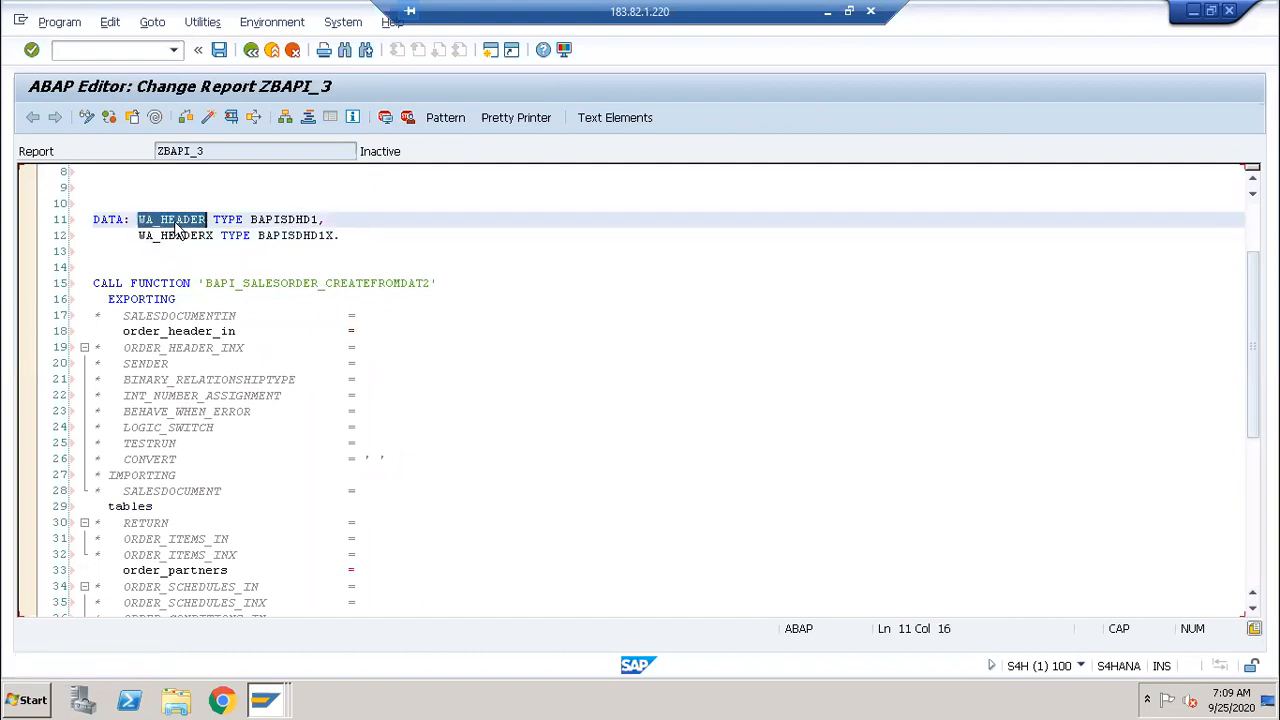
Step: Pass WA_HEADER to order_header_in and WA_HEADERX to the uncommented ORDER_HEADER_INX
{"action": "left_click", "coordinate": [378, 334]}
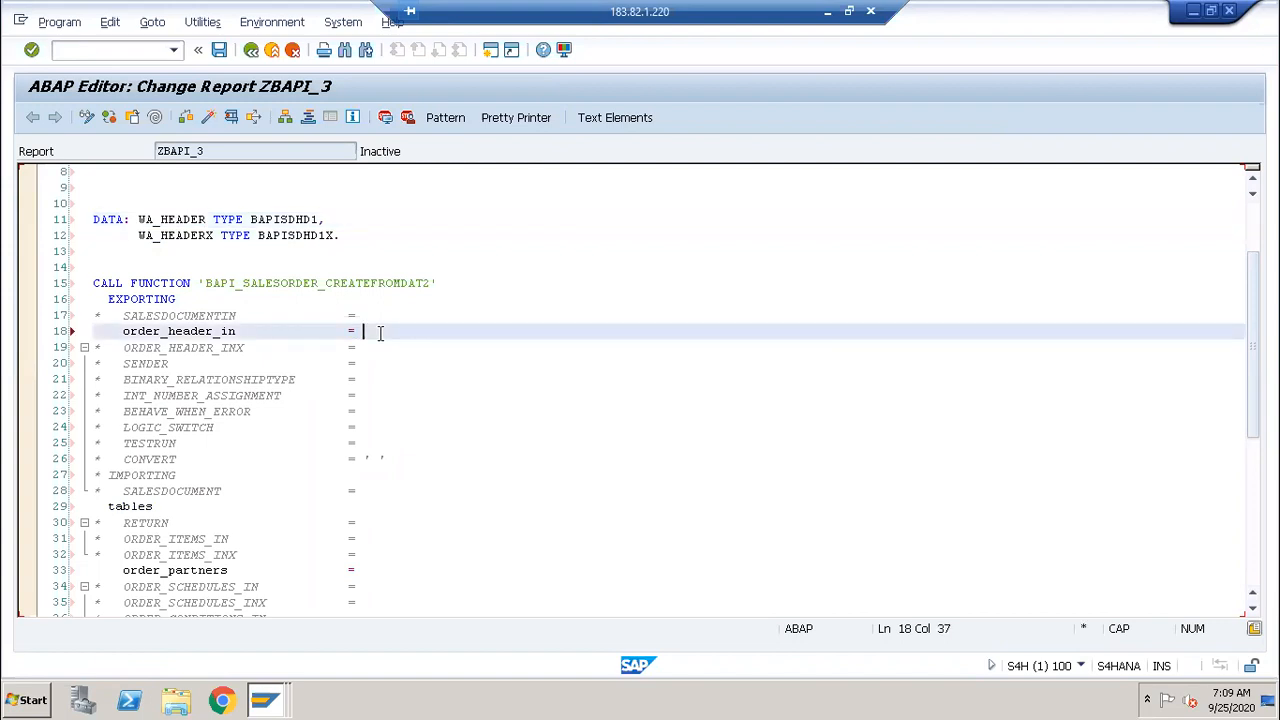
{"action": "key", "text": "ctrl+v"}
{"action": "double_click", "coordinate": [187, 235]}
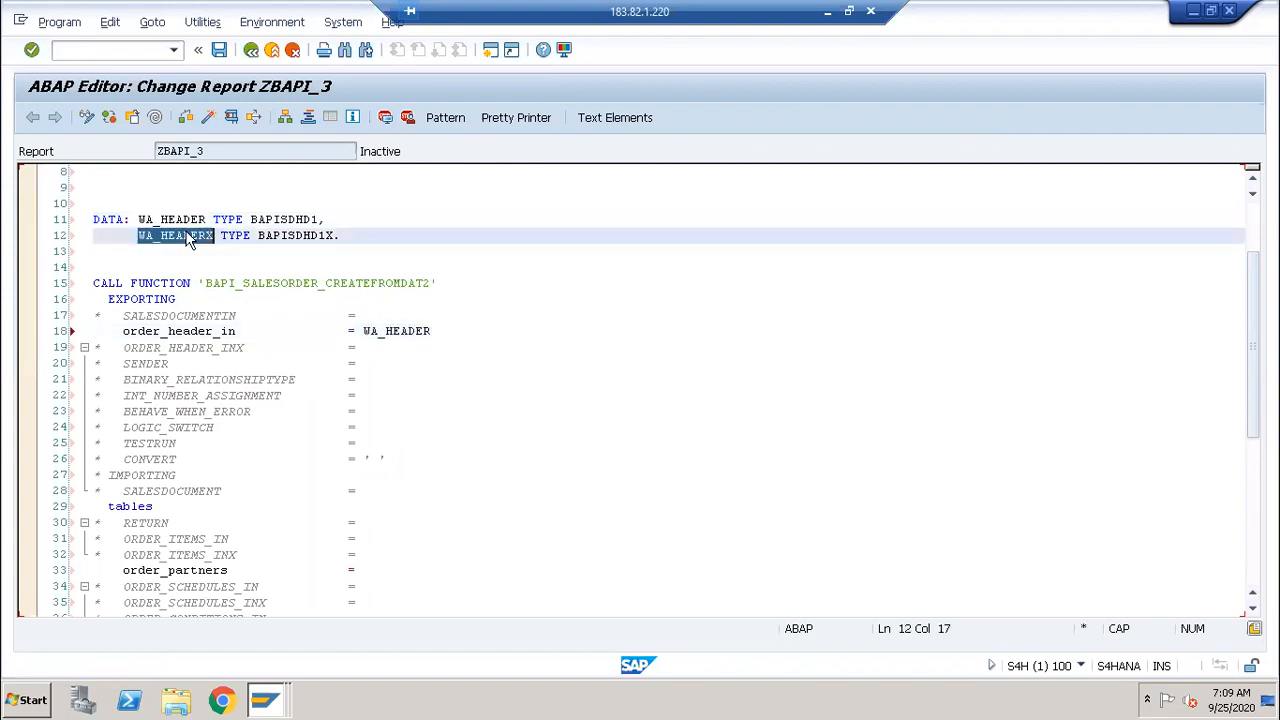
{"action": "left_click", "coordinate": [381, 347]}
{"action": "key", "text": "ctrl+v"}
{"action": "key", "text": "ctrl+greater"}
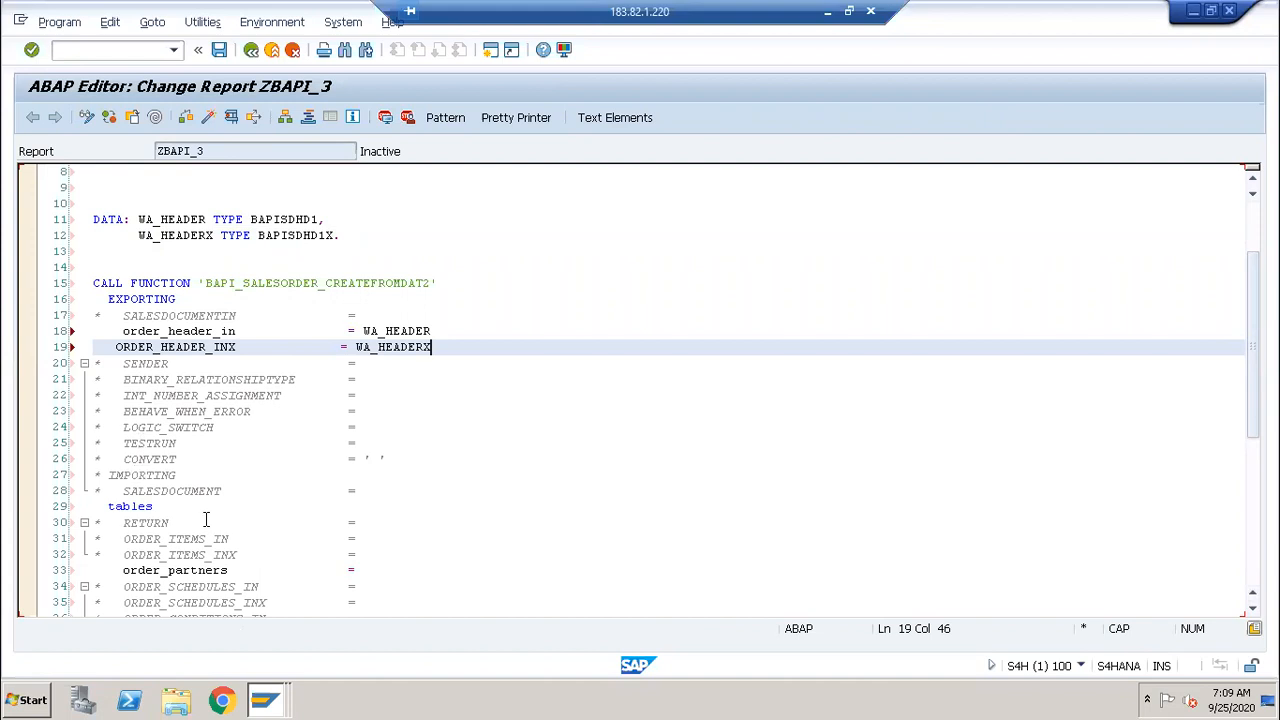
Step: Uncomment IMPORTING SALESDOCUMENT and bind it to LV_VBELN
{"action": "left_click", "coordinate": [153, 476]}
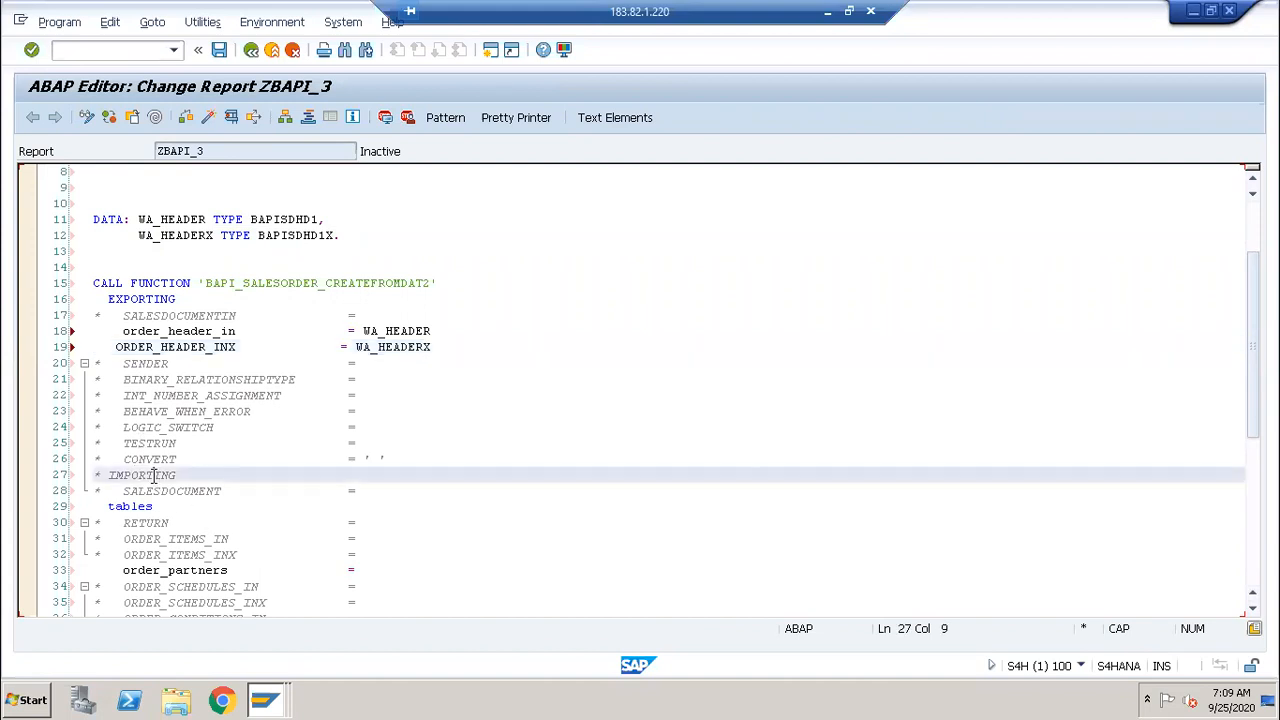
{"action": "left_click_drag", "start_coordinate": [154, 480], "coordinate": [160, 491]}
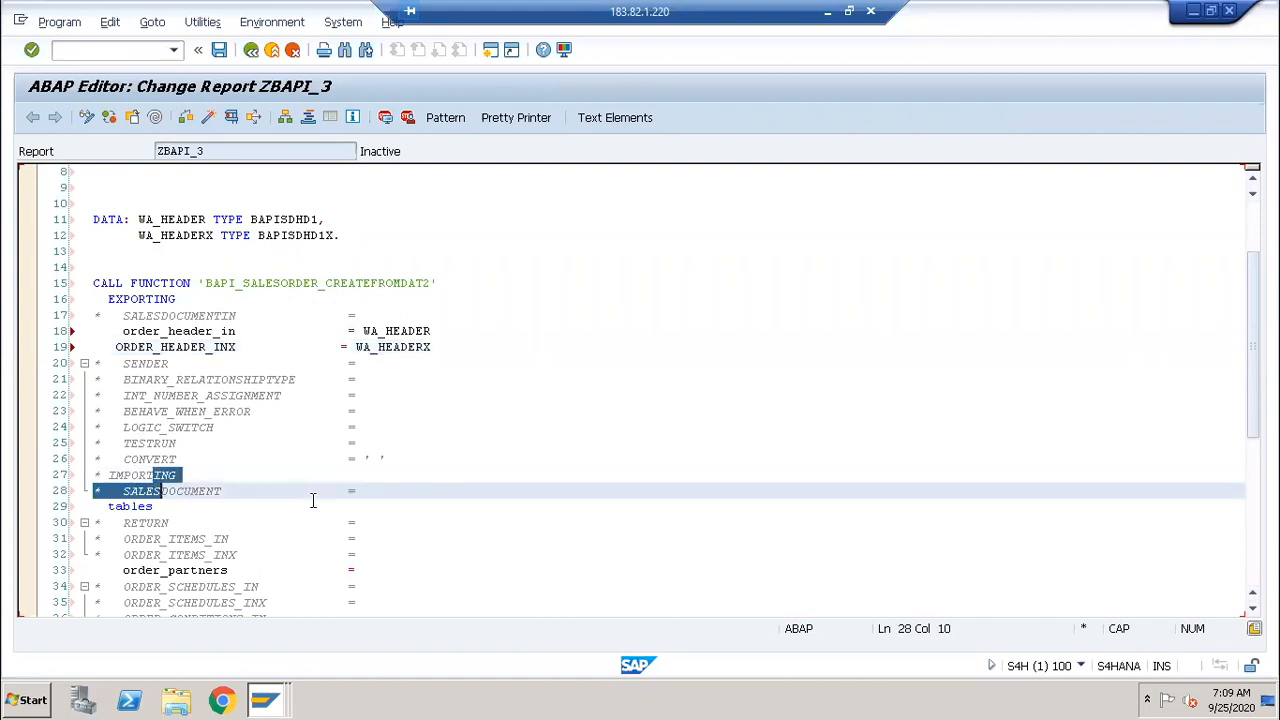
{"action": "key", "text": "shift+End"}
{"action": "key", "text": "ctrl+greater"}
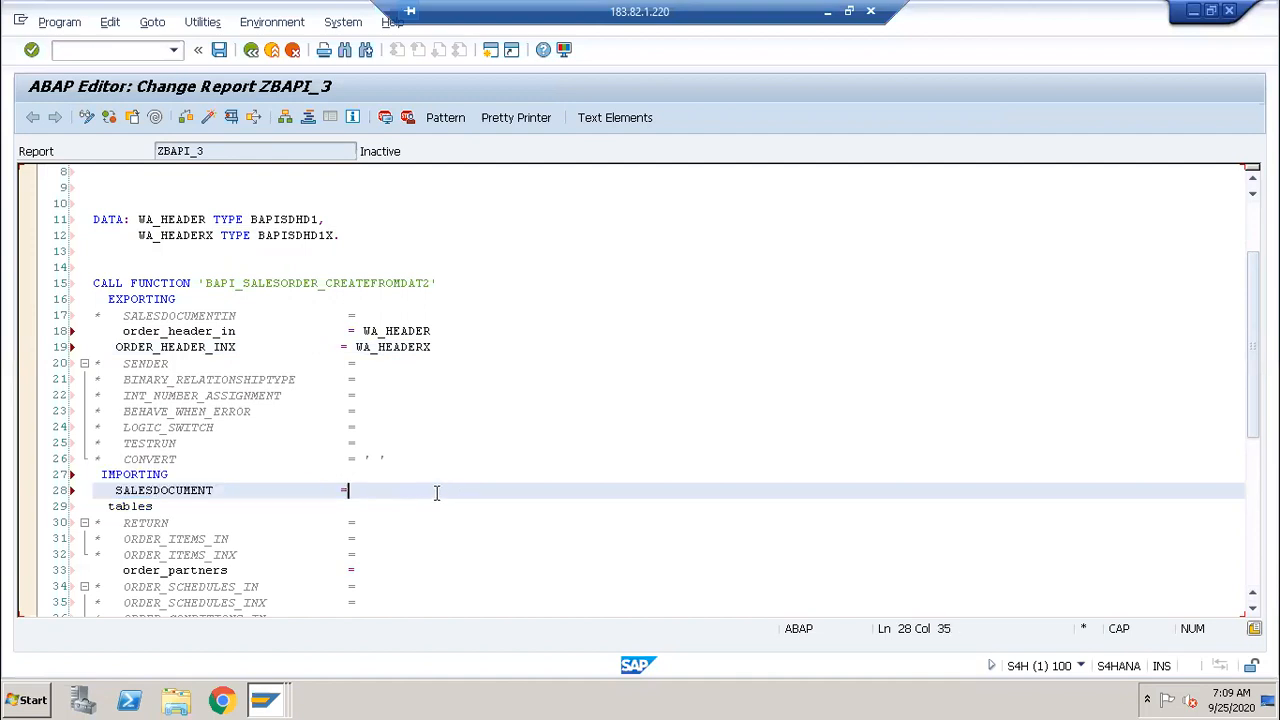
{"action": "type", "text": "LV_VBELN"}
{"action": "scroll", "coordinate": [345, 423], "scroll_direction": "up", "scroll_amount": 2}
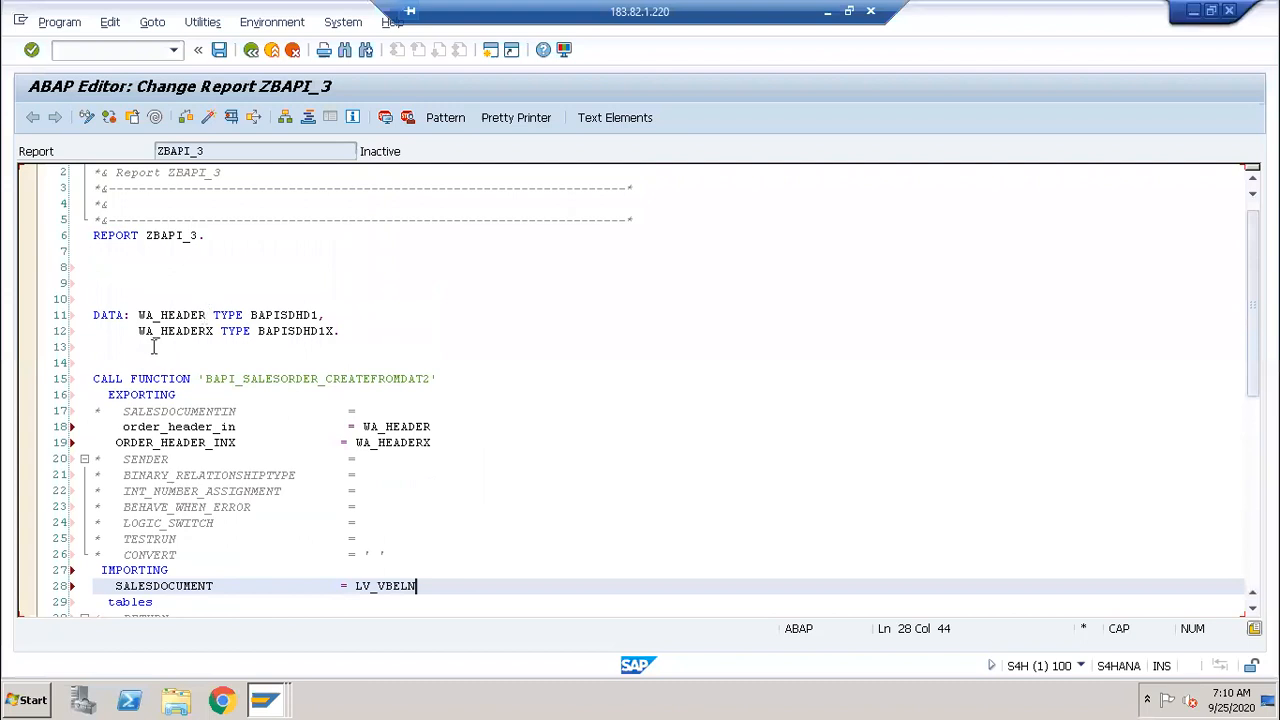
Step: Declare DATA LV_VBELN TYPE VBAK-VBELN on a new line 13 and save the report
{"action": "left_click", "coordinate": [152, 346]}
{"action": "key", "text": "Return"}
{"action": "type", "text": "D"}
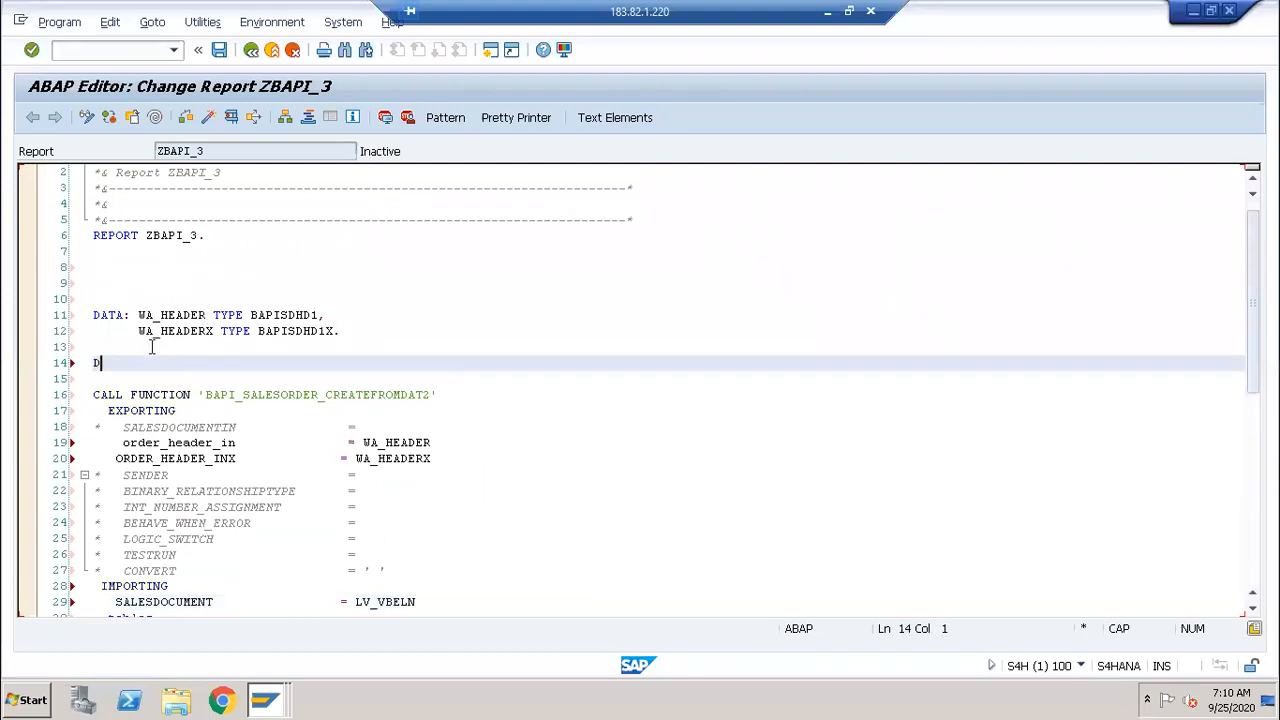
{"action": "type", "text": "ATA LV_VBELN TYPE "}
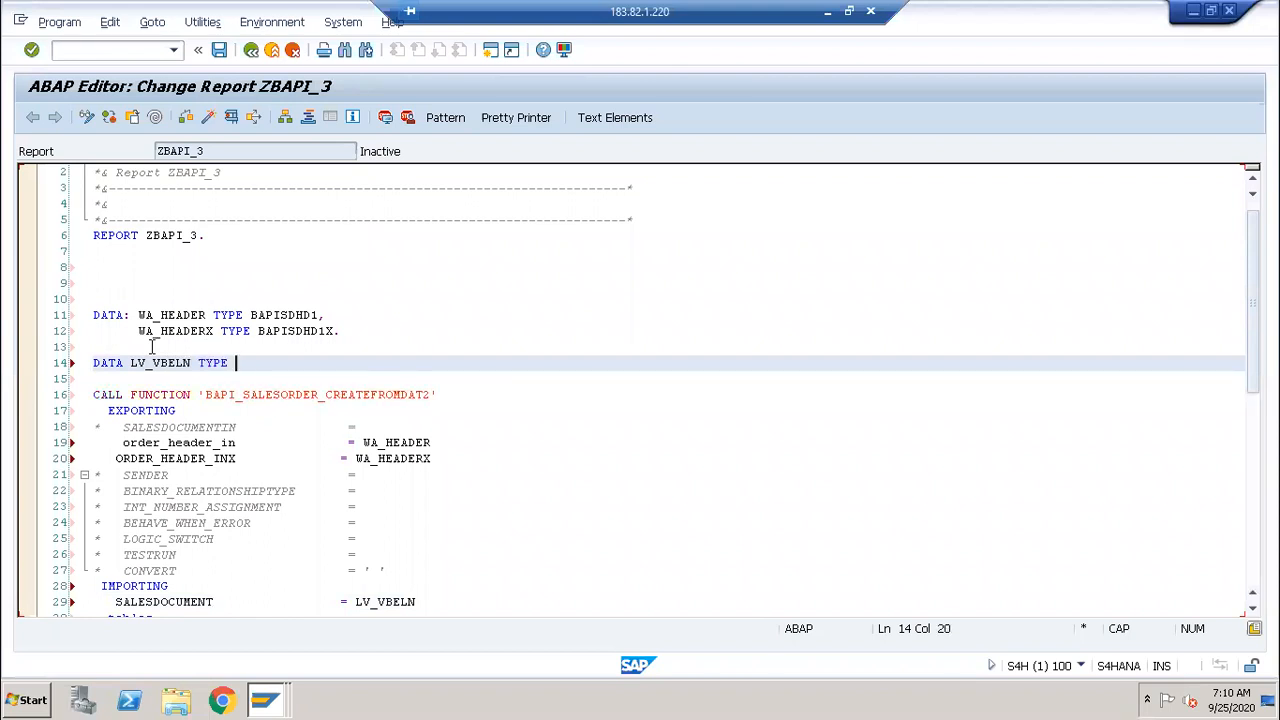
{"action": "type", "text": "VBAK-VBELN."}
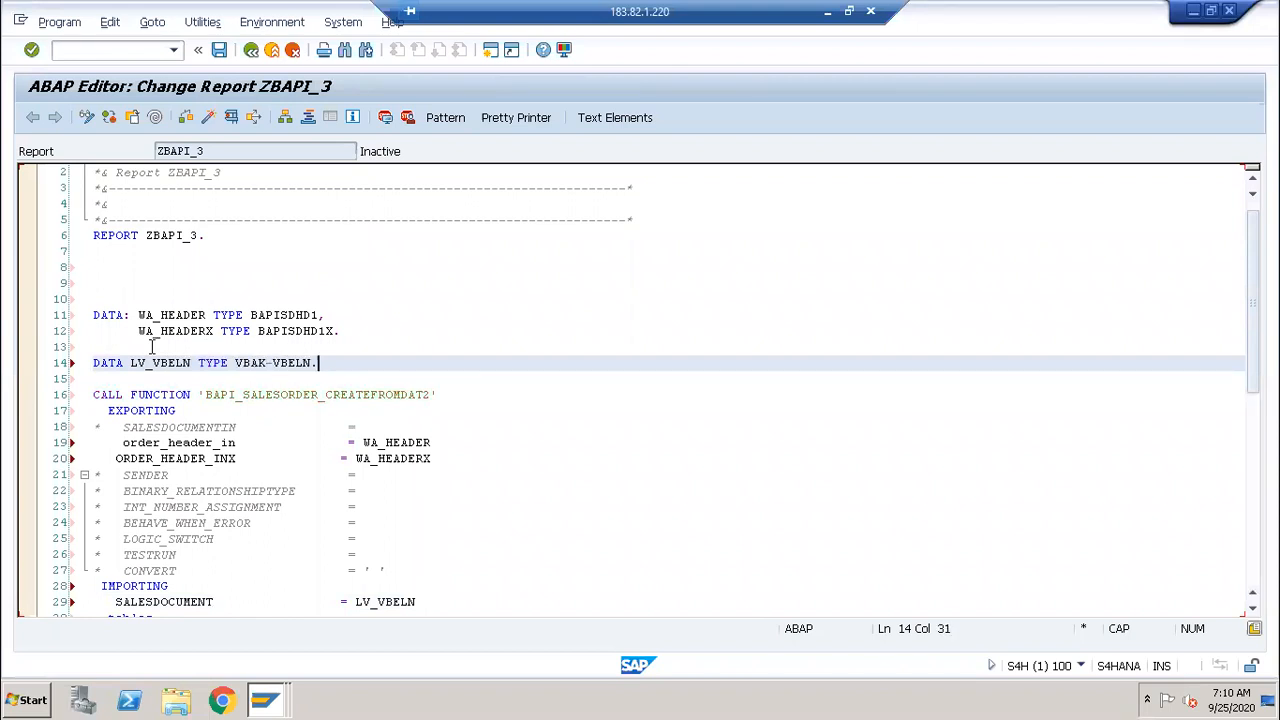
{"action": "key", "text": "ctrl+s"}
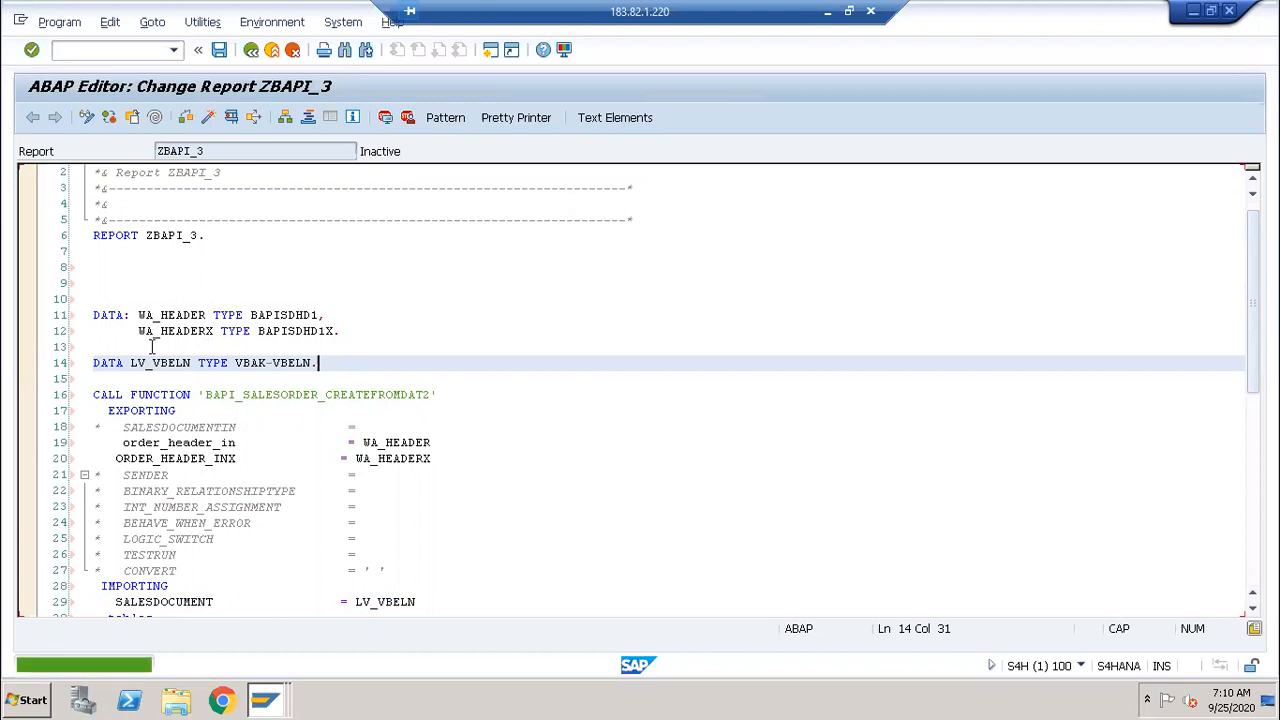
{"action": "scroll", "coordinate": [152, 345], "scroll_direction": "down", "scroll_amount": 2}
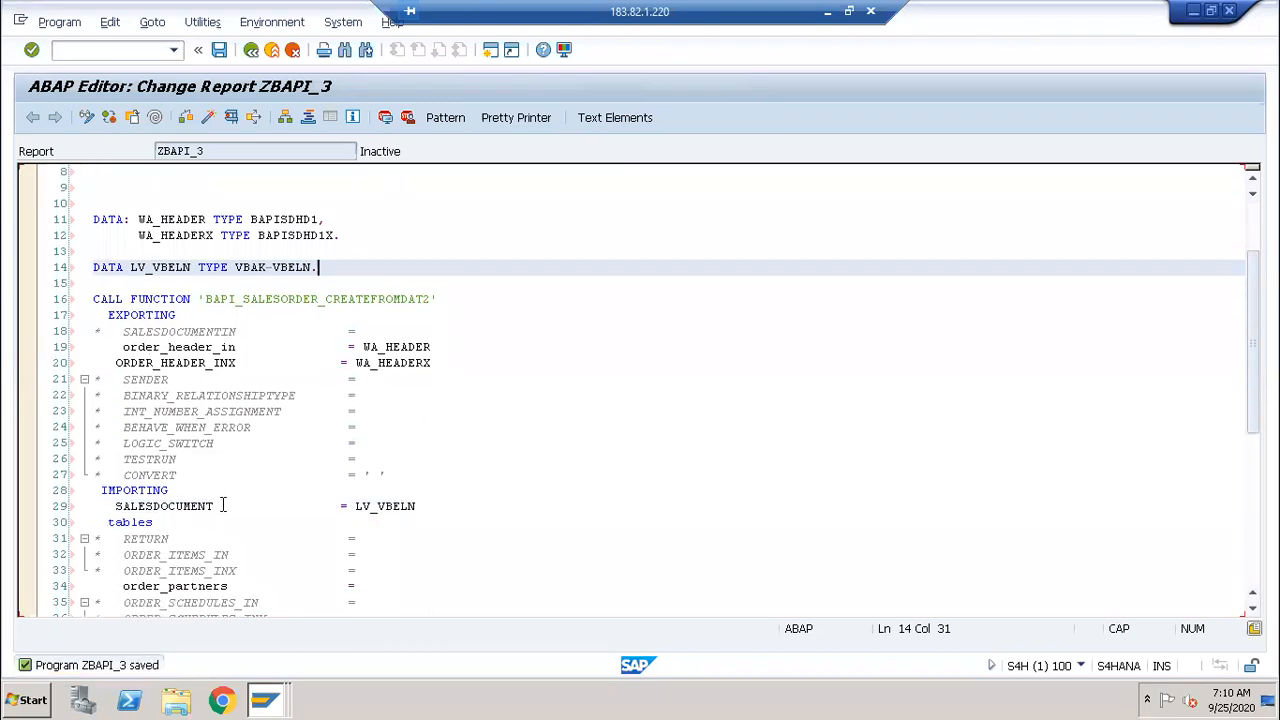
{"action": "left_click", "coordinate": [172, 540]}
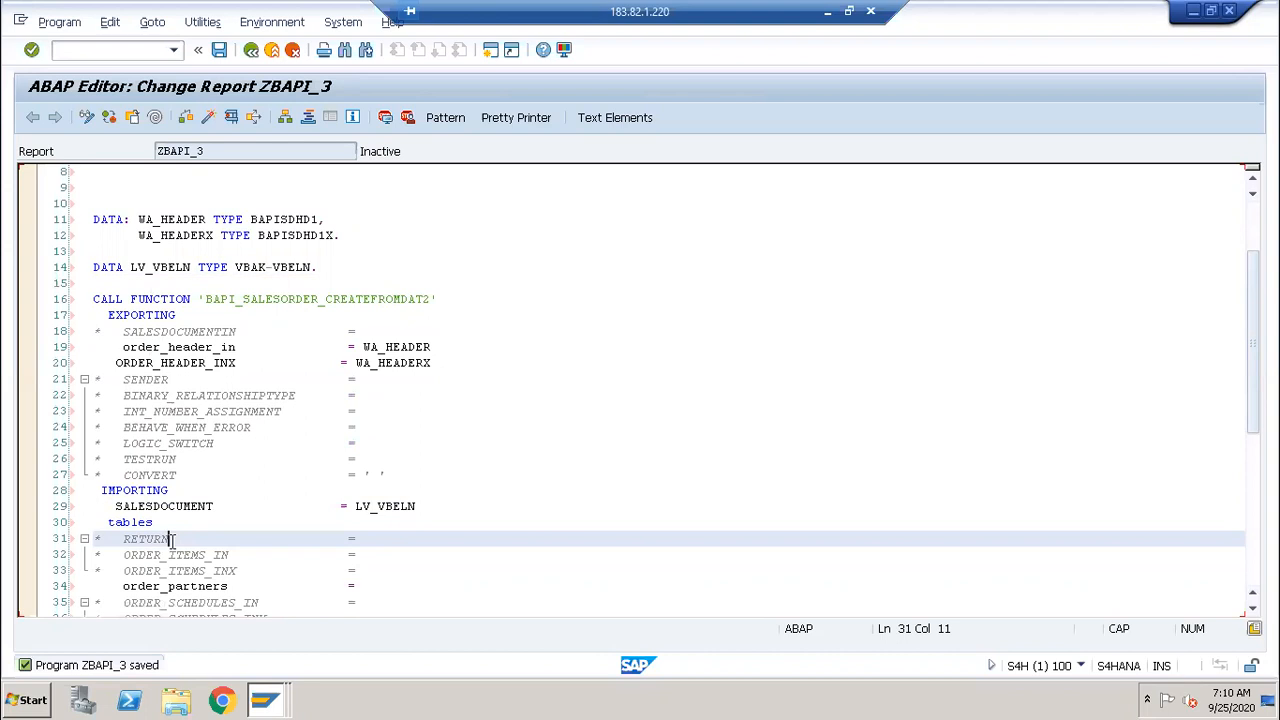
{"action": "double_click", "coordinate": [172, 540]}
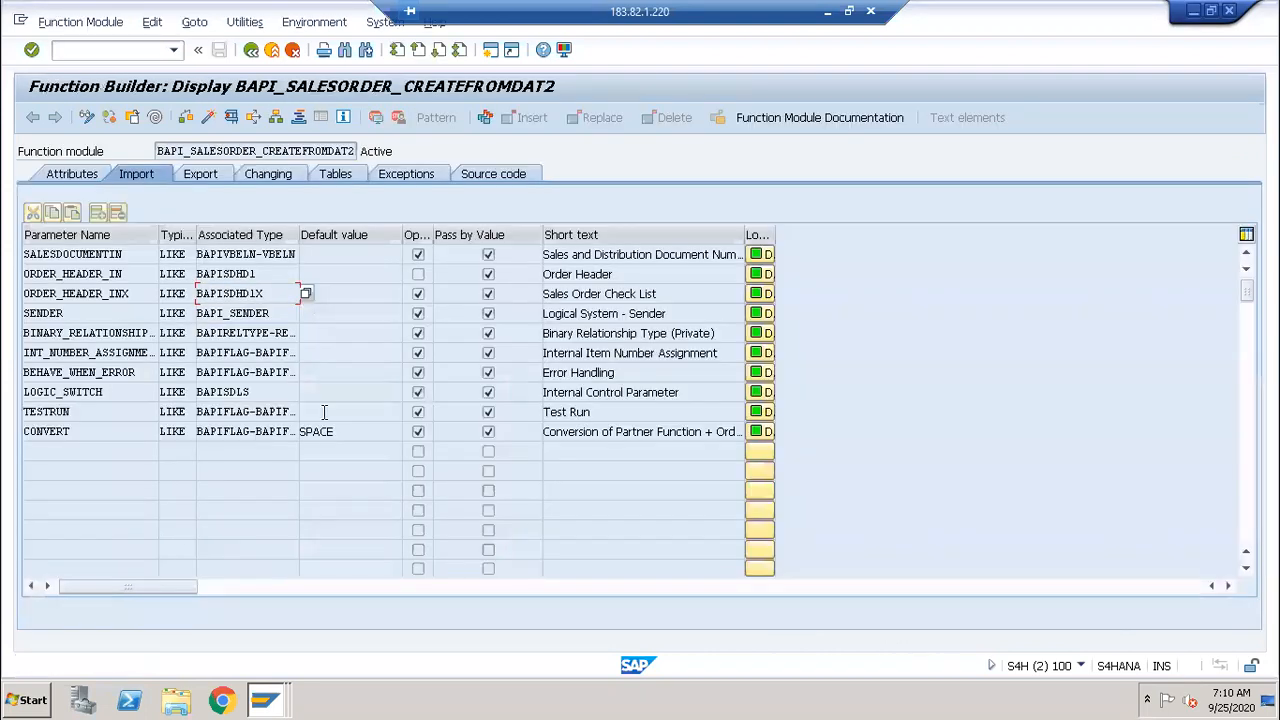
{"action": "left_click", "coordinate": [200, 175]}
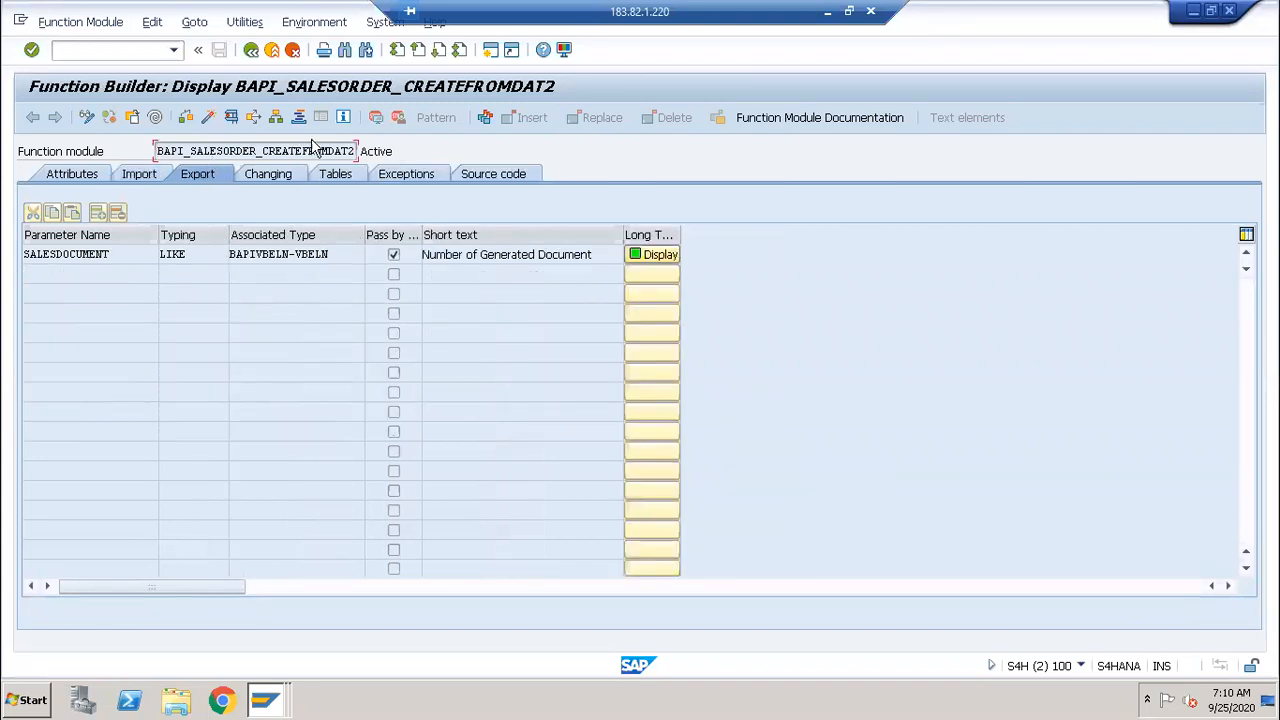
{"action": "left_click", "coordinate": [340, 175]}
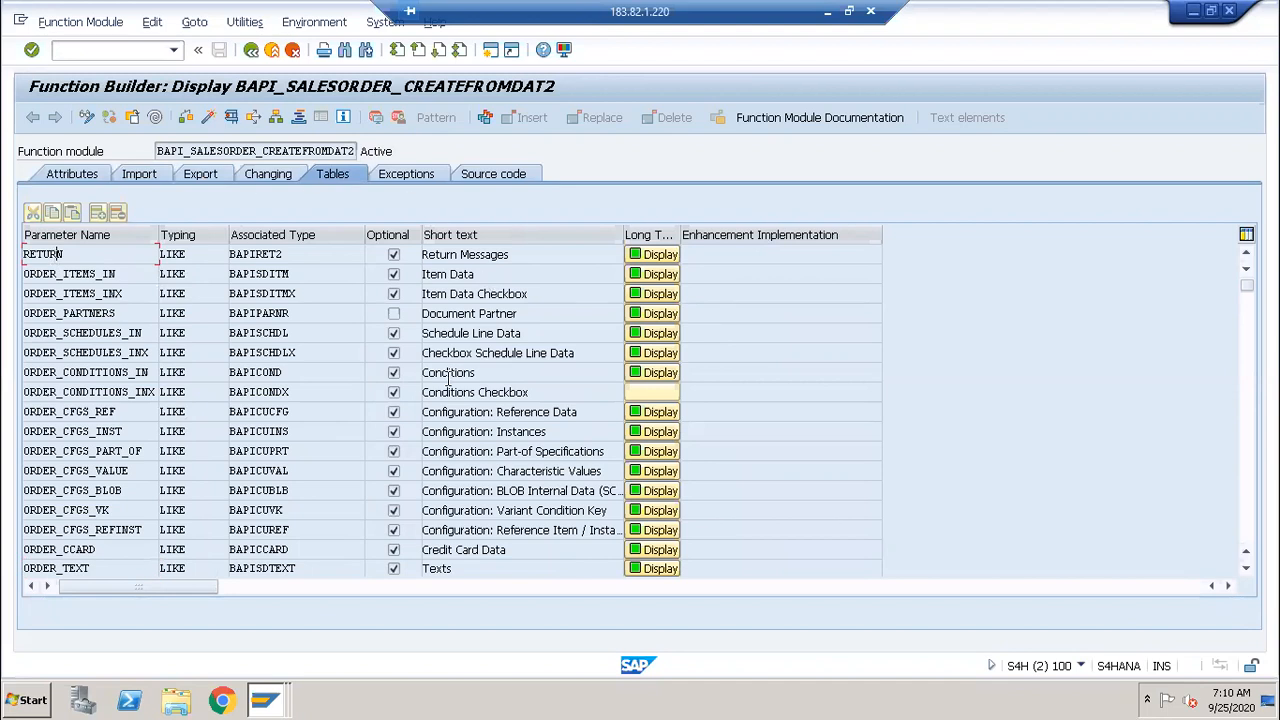
{"action": "key", "text": "alt+Tab"}
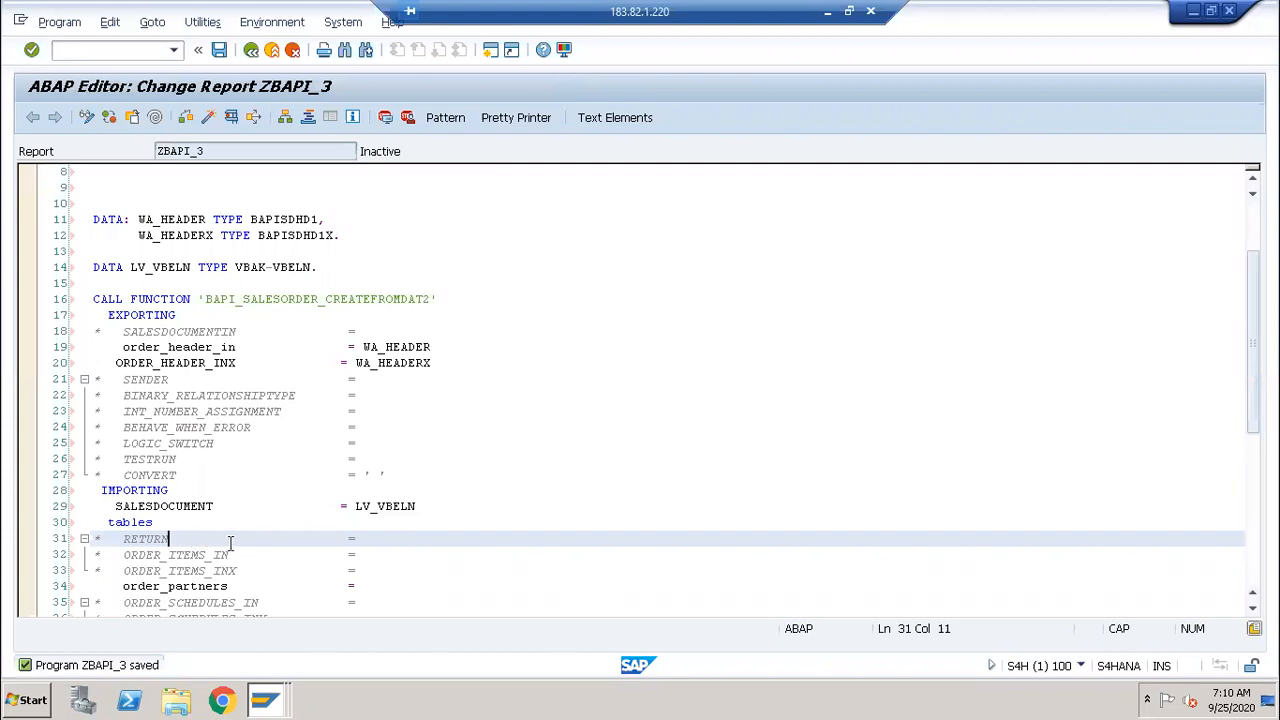
Step: Extend the DATA list with 'WA_RETURN TYPE' and 'IT_RETUN TYPE TABLE OF' lines
{"action": "left_click", "coordinate": [365, 237]}
{"action": "key", "text": "BackSpace"}
{"action": "type", "text": ","}
{"action": "key", "text": "Return"}
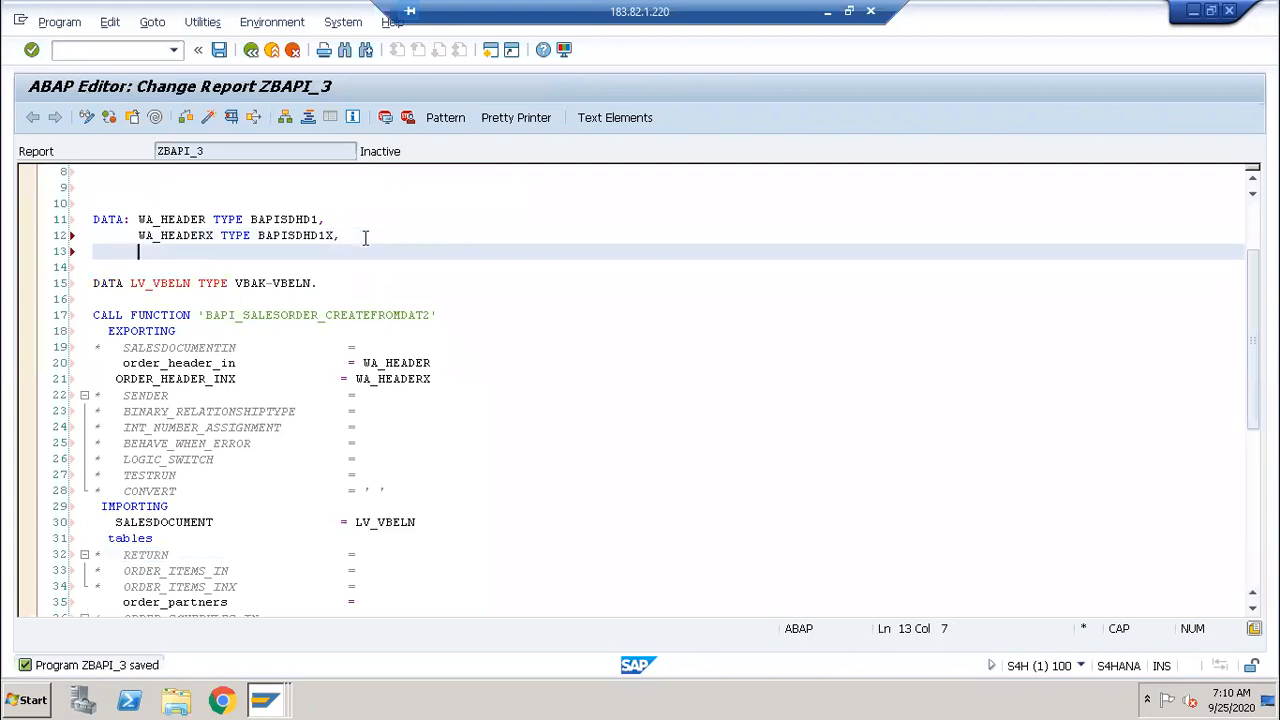
{"action": "type", "text": "WA_RETUNR"}
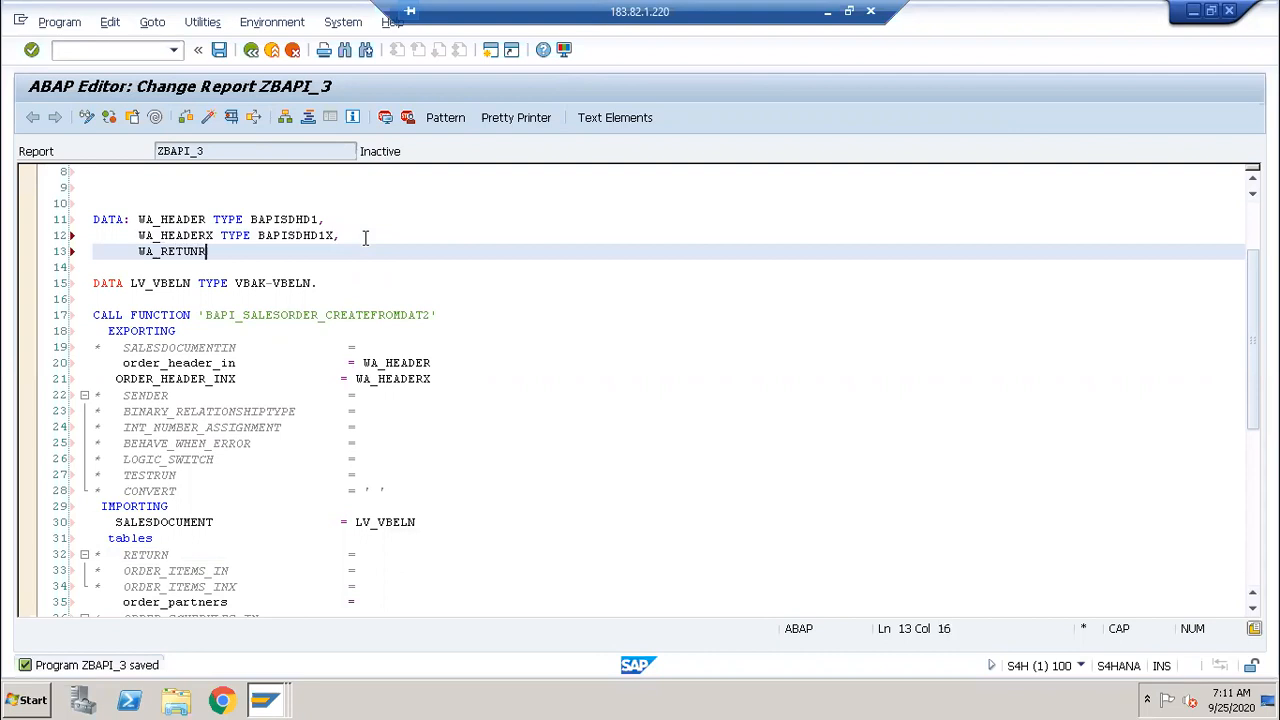
{"action": "key", "text": "BackSpace"}
{"action": "type", "text": "RN TYPE"}
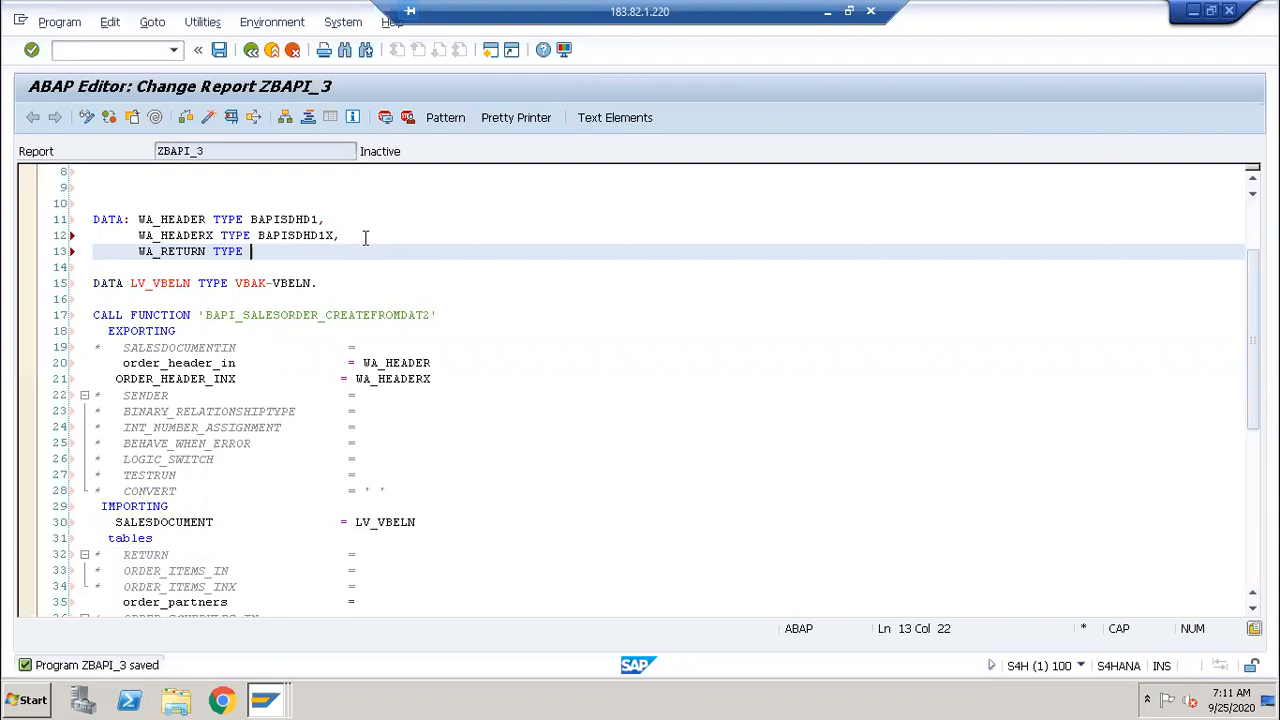
{"action": "key", "text": "Return"}
{"action": "type", "text": "IT_RE"}
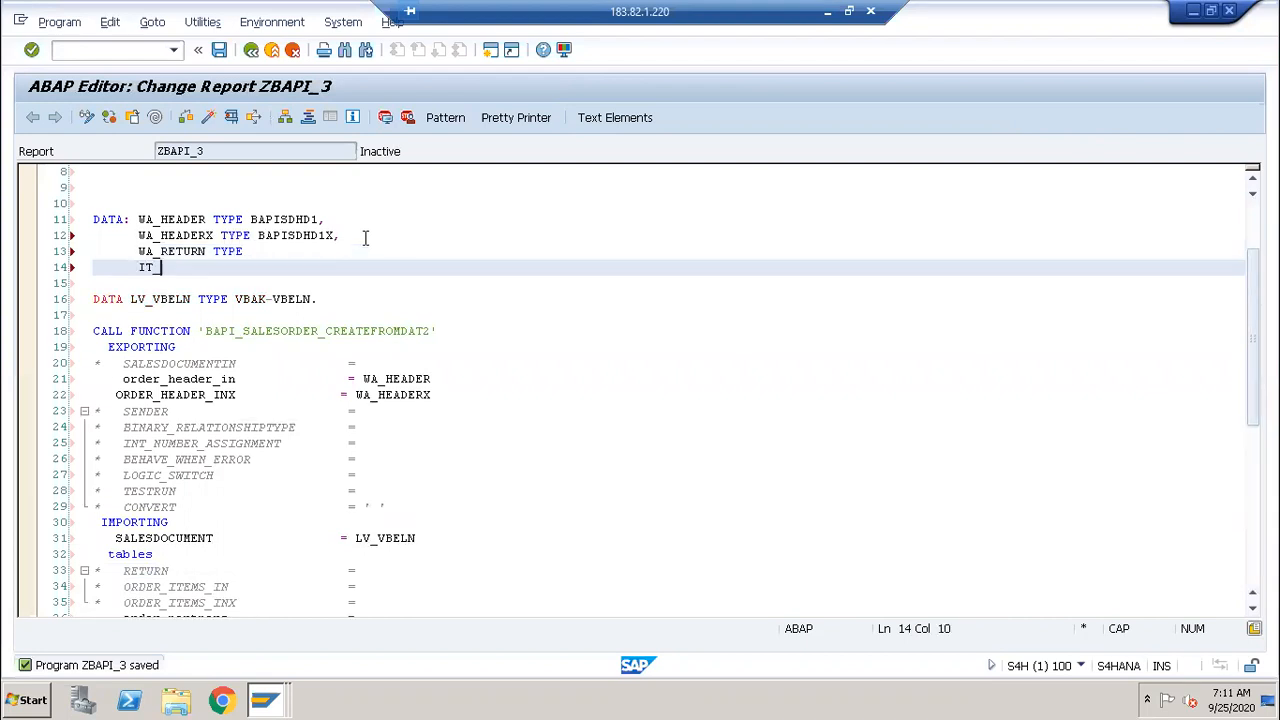
{"action": "type", "text": "TUN TYPE TABLE OF"}
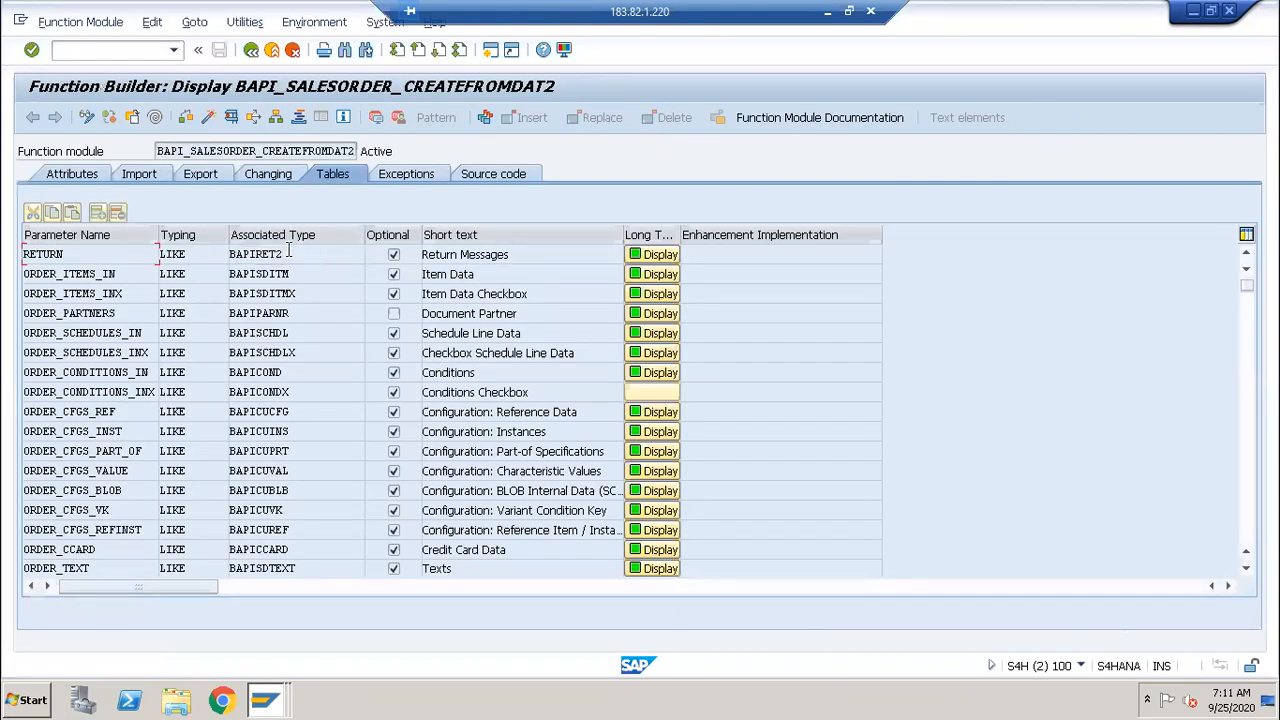
Step: Copy BAPIRET2 from Function Builder and paste it as both declarations' type, closing with a period
{"action": "left_click", "coordinate": [288, 254]}
{"action": "left_click_drag", "start_coordinate": [288, 254], "coordinate": [230, 256]}
{"action": "key", "text": "ctrl+c"}
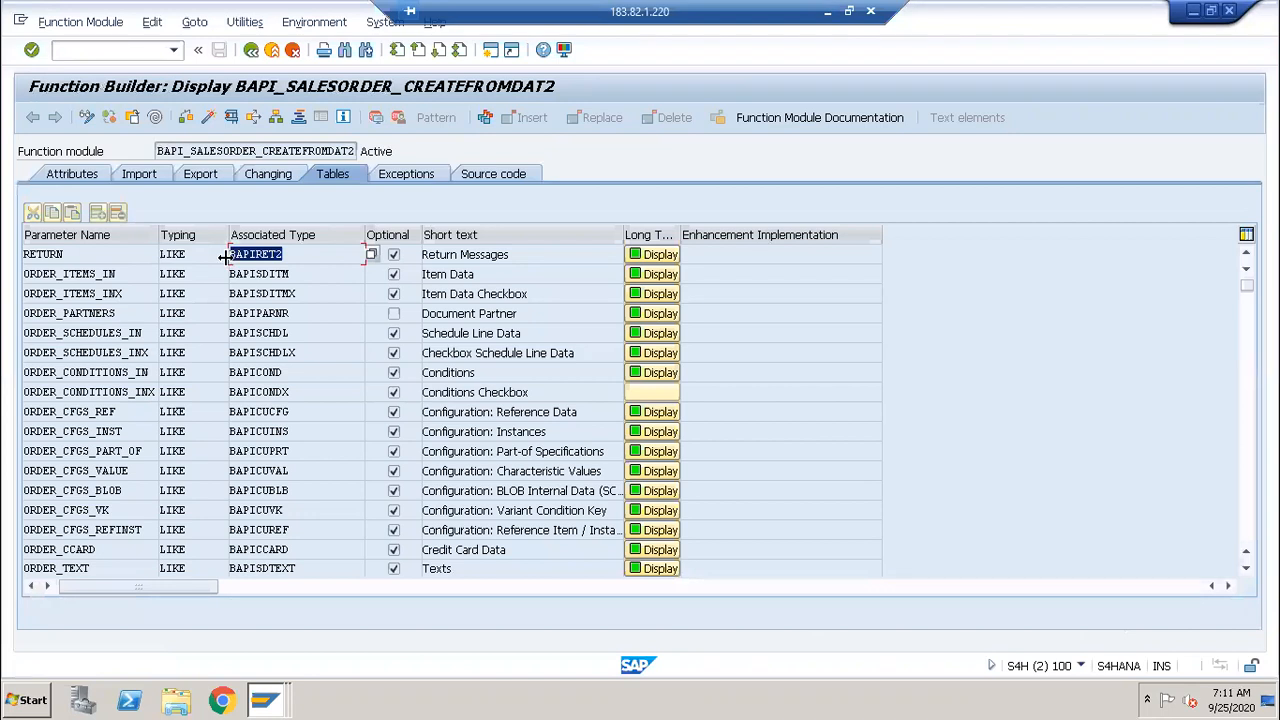
{"action": "key", "text": "alt+Tab"}
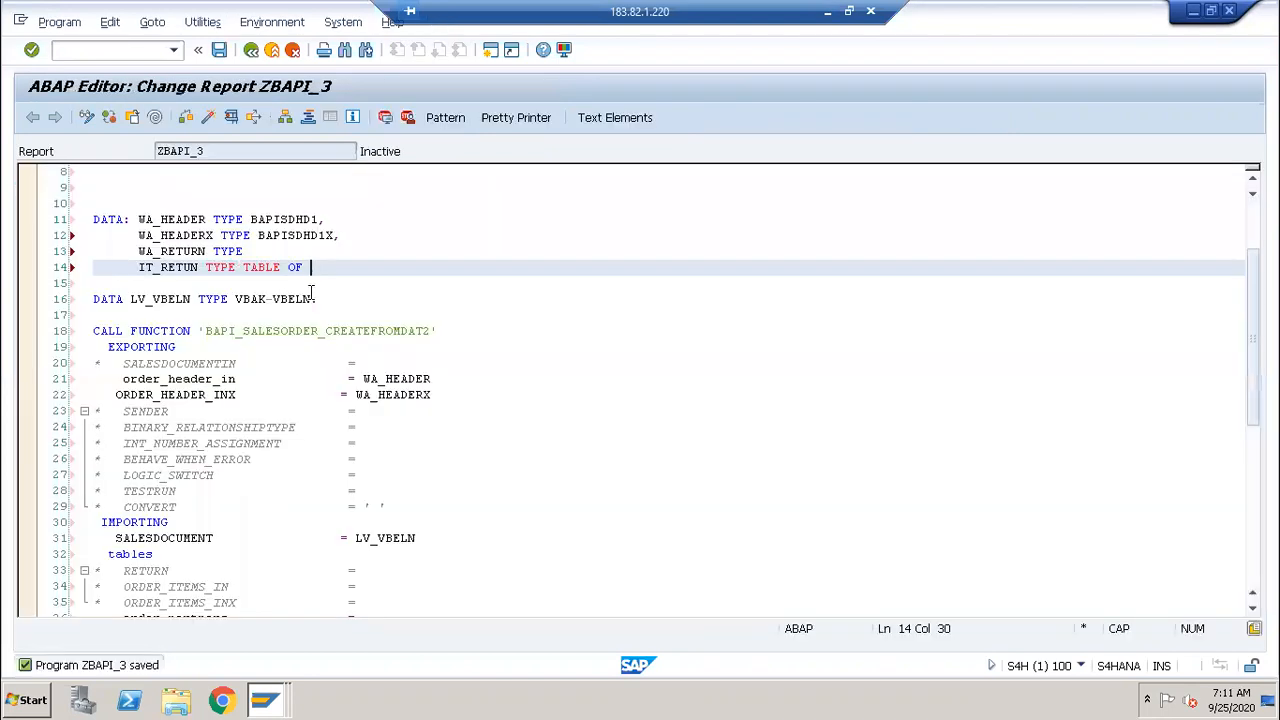
{"action": "left_click", "coordinate": [253, 251]}
{"action": "key", "text": "ctrl+v"}
{"action": "type", "text": ","}
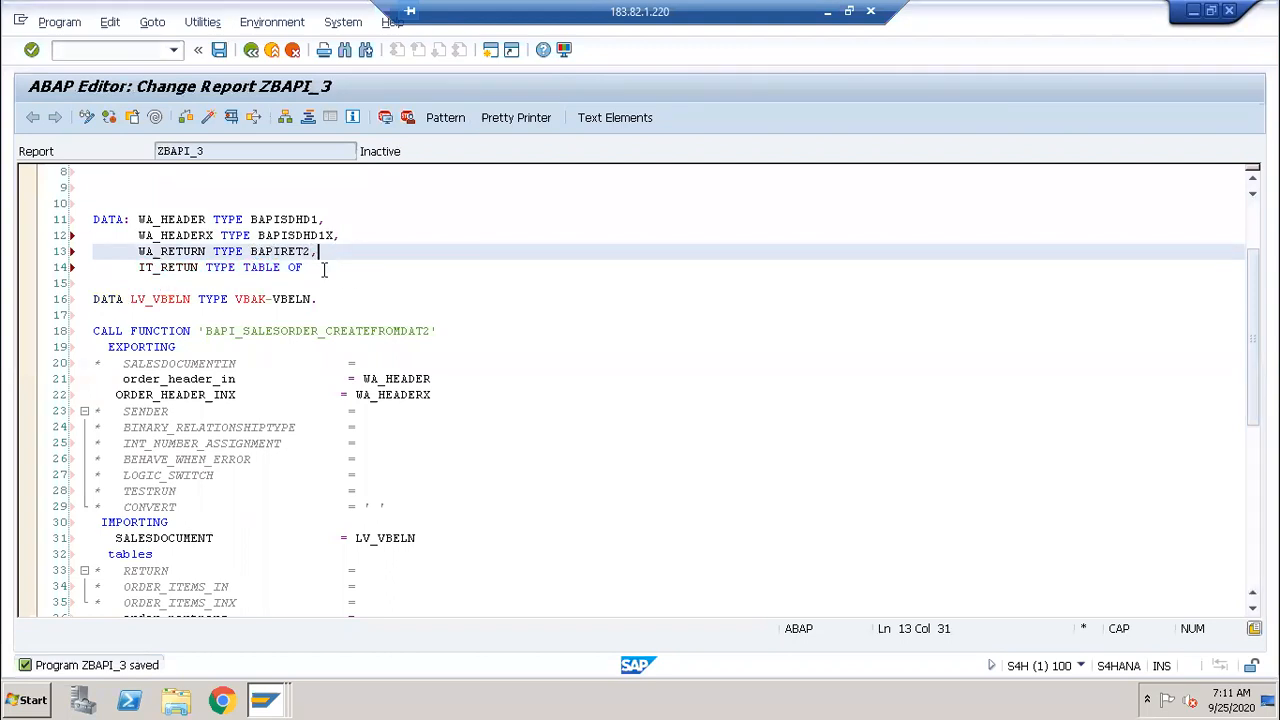
{"action": "left_click", "coordinate": [324, 268]}
{"action": "key", "text": "ctrl+v"}
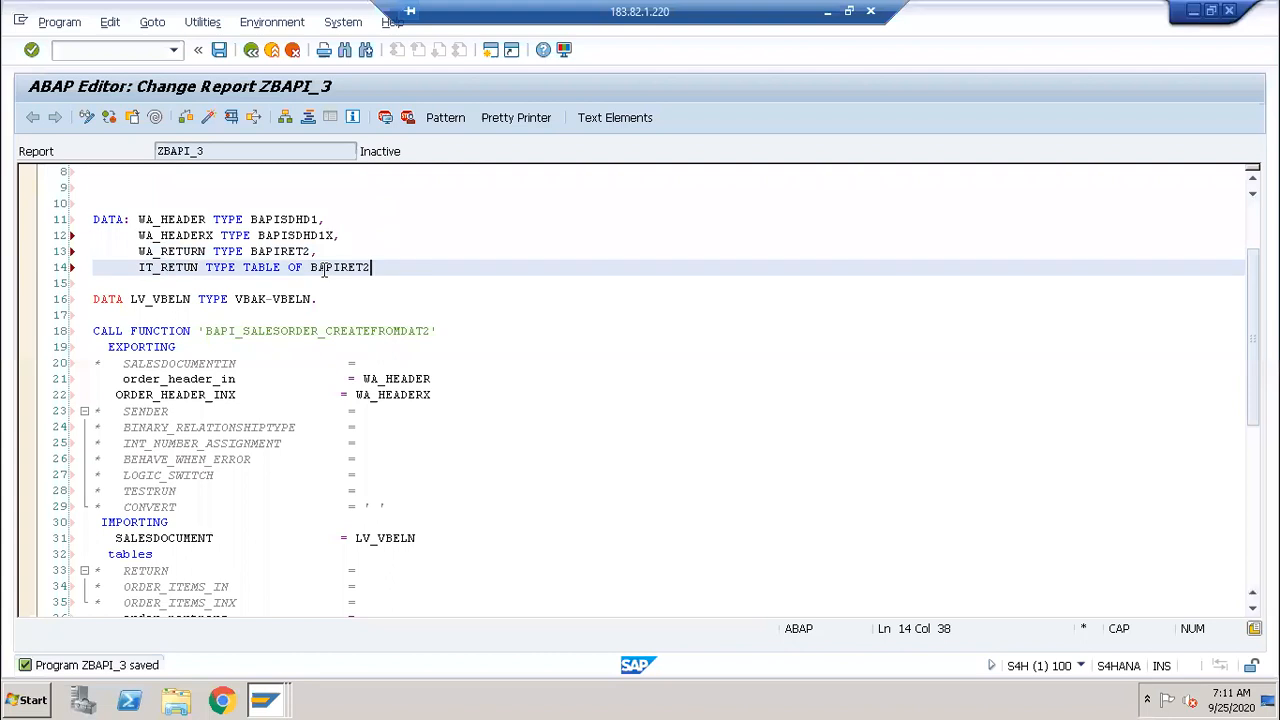
{"action": "type", "text": ","}
{"action": "key", "text": "BackSpace"}
{"action": "type", "text": "."}
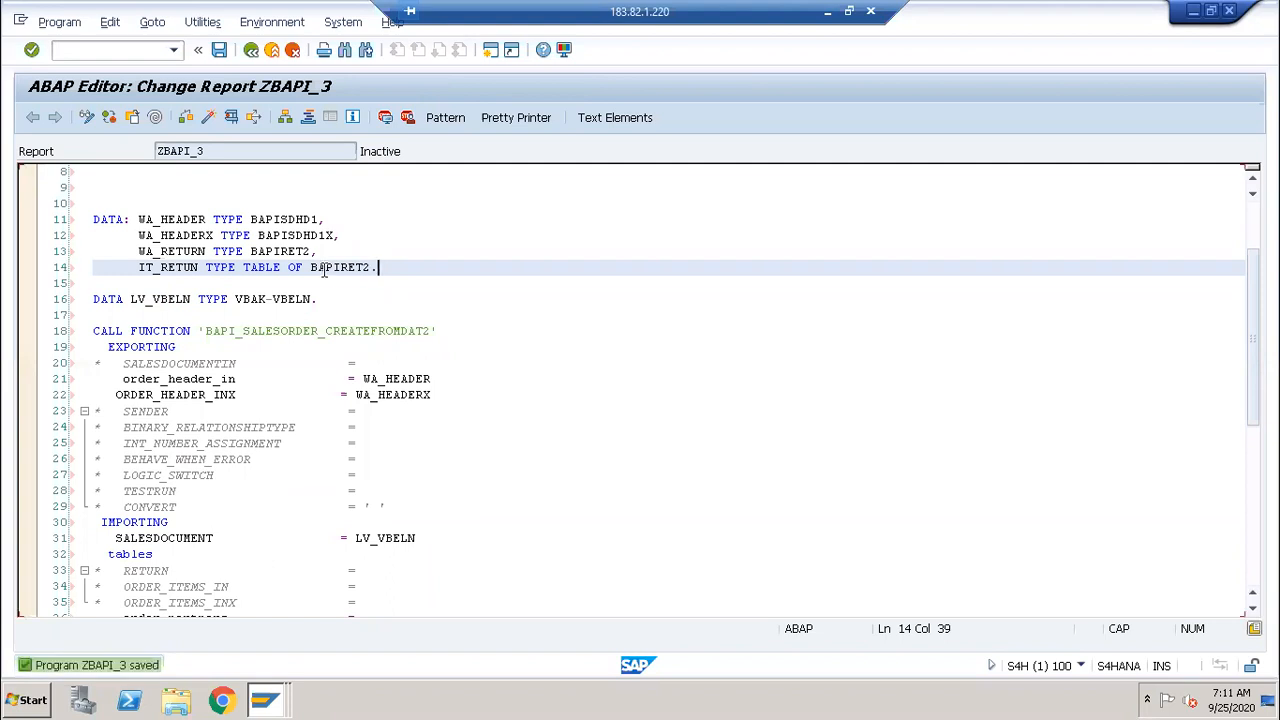
Step: Pass IT_RETUN to the RETURN parameter and uncomment that line
{"action": "left_click", "coordinate": [385, 571]}
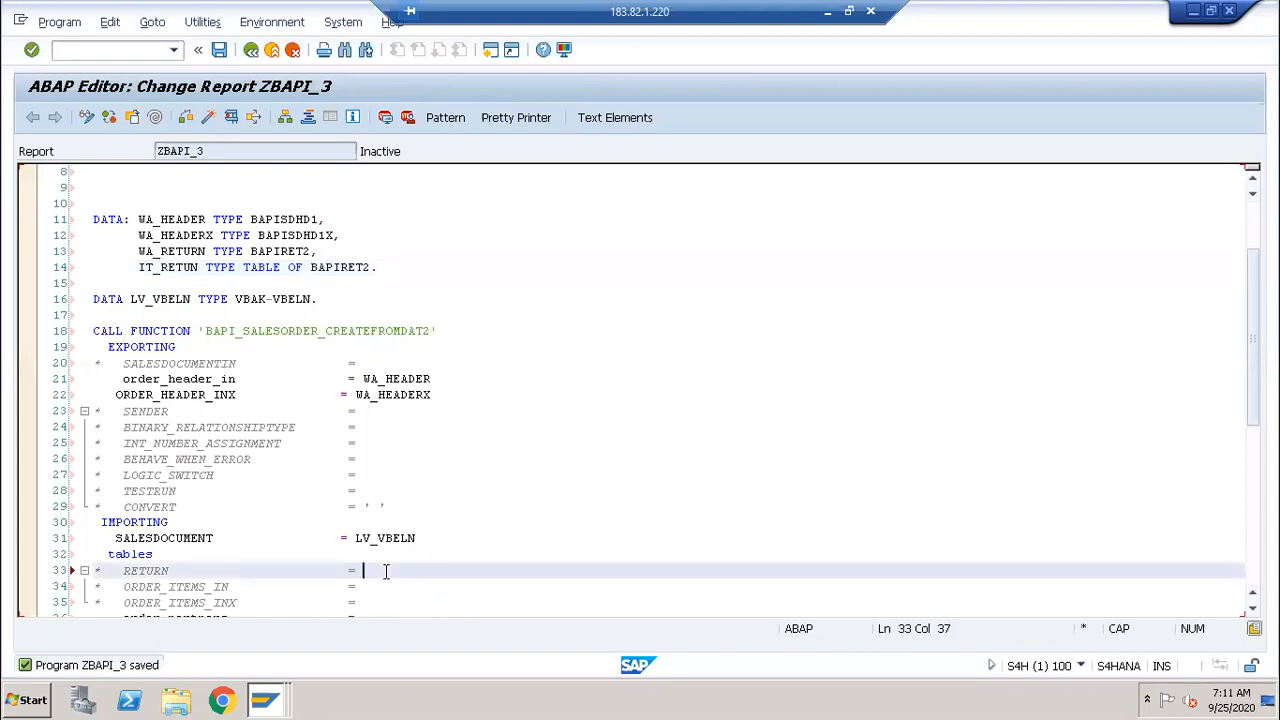
{"action": "type", "text": "IT_RETUN"}
{"action": "key", "text": "ctrl+greater"}
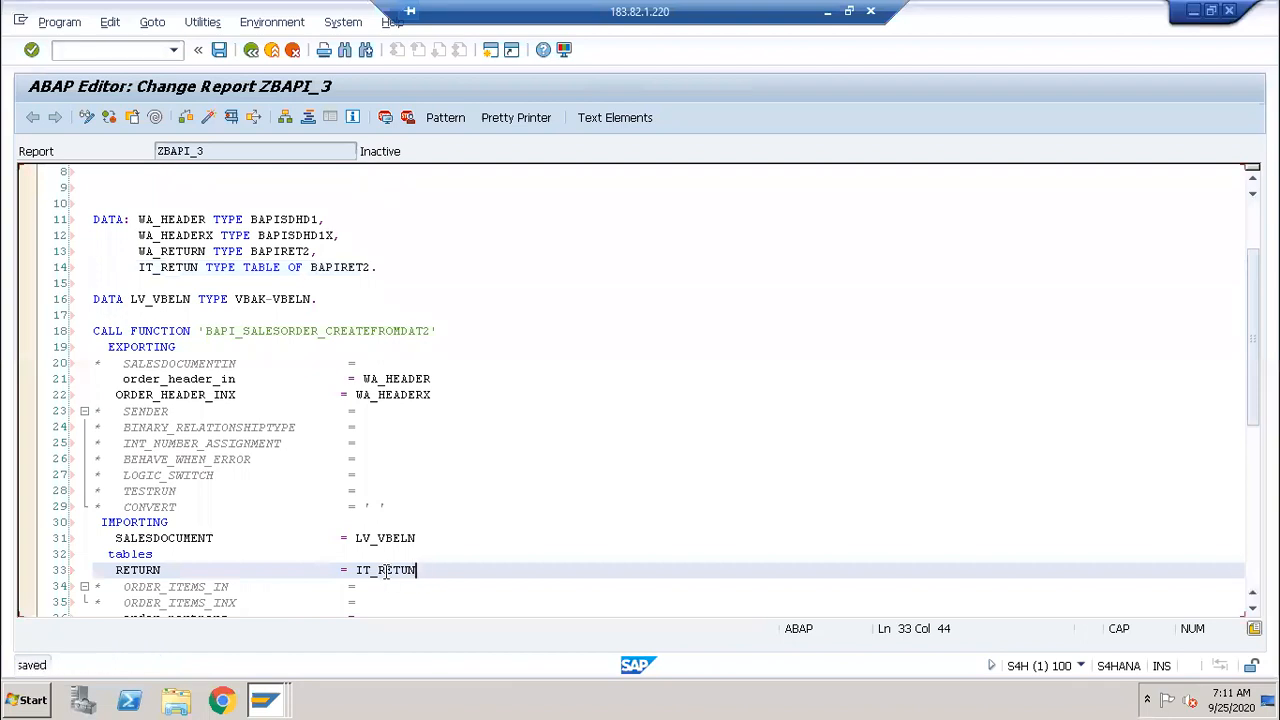
Step: Delete the commented SENDER–CONVERT and SALESDOCUMENTIN lines and correct the table name to IT_RETURN
{"action": "left_click_drag", "start_coordinate": [392, 508], "coordinate": [84, 412]}
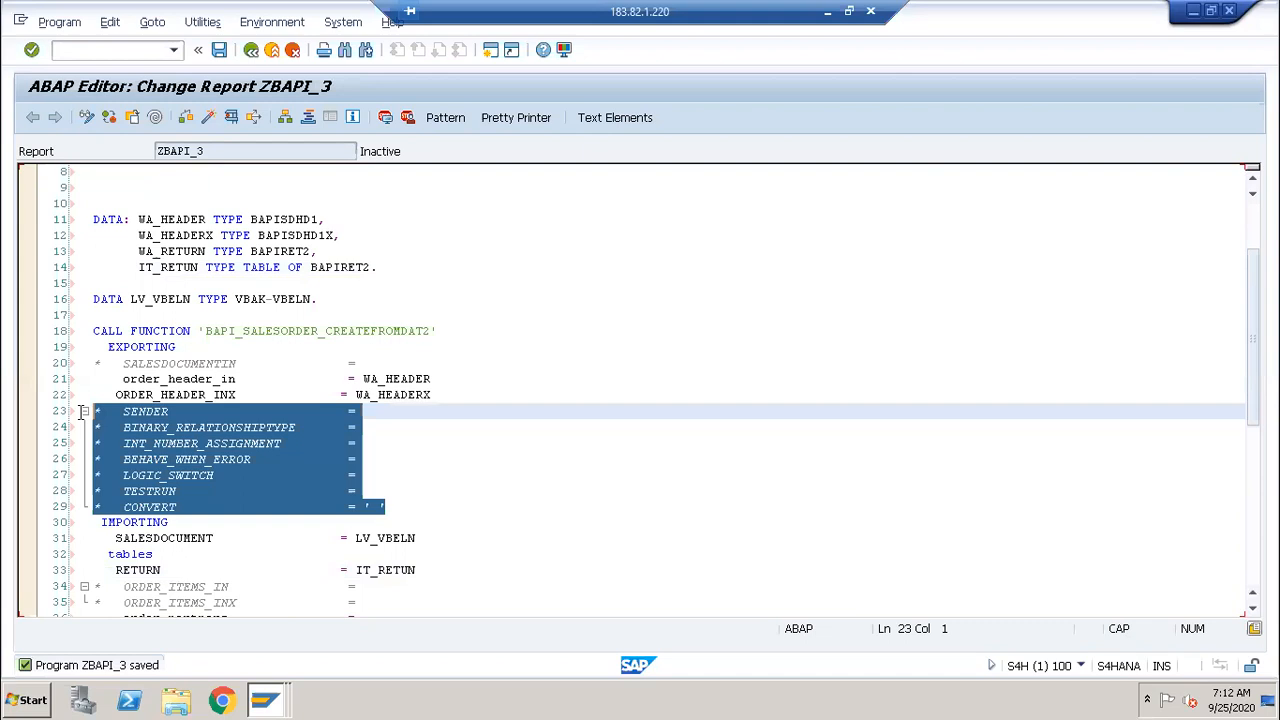
{"action": "key", "text": "Delete"}
{"action": "key", "text": "BackSpace"}
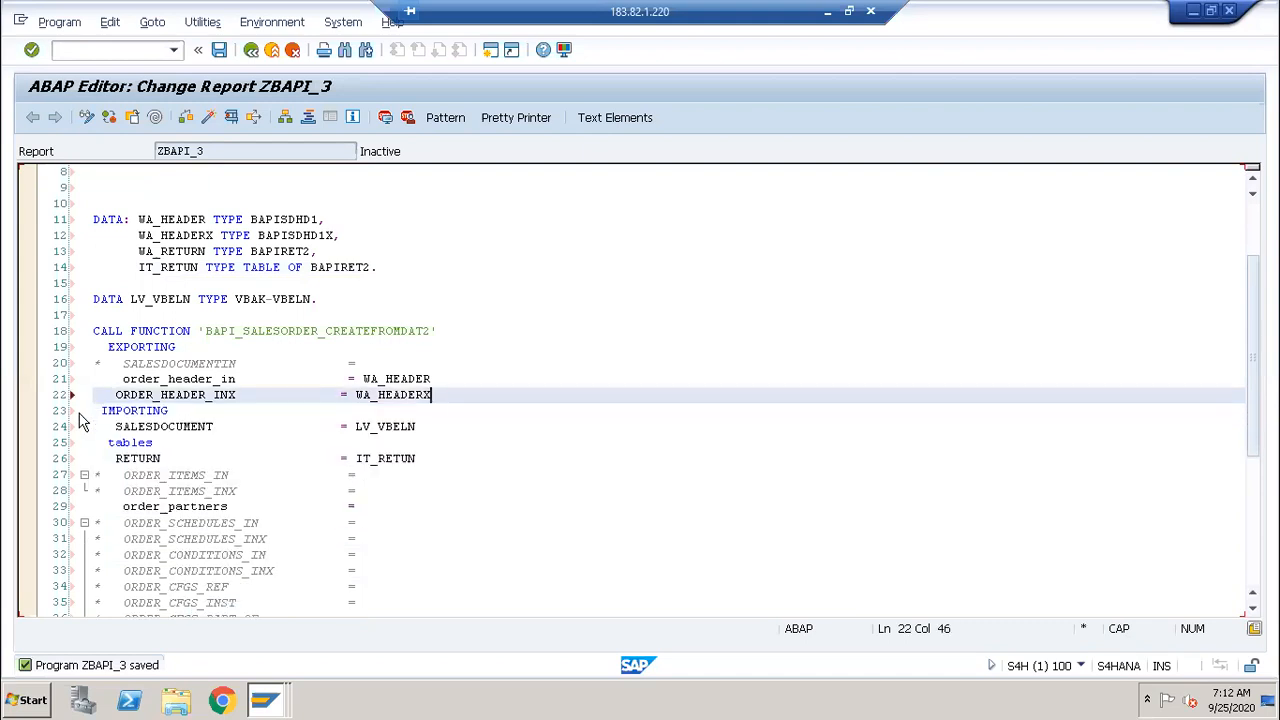
{"action": "left_click", "coordinate": [374, 366]}
{"action": "key", "text": "shift+Home"}
{"action": "key", "text": "Delete"}
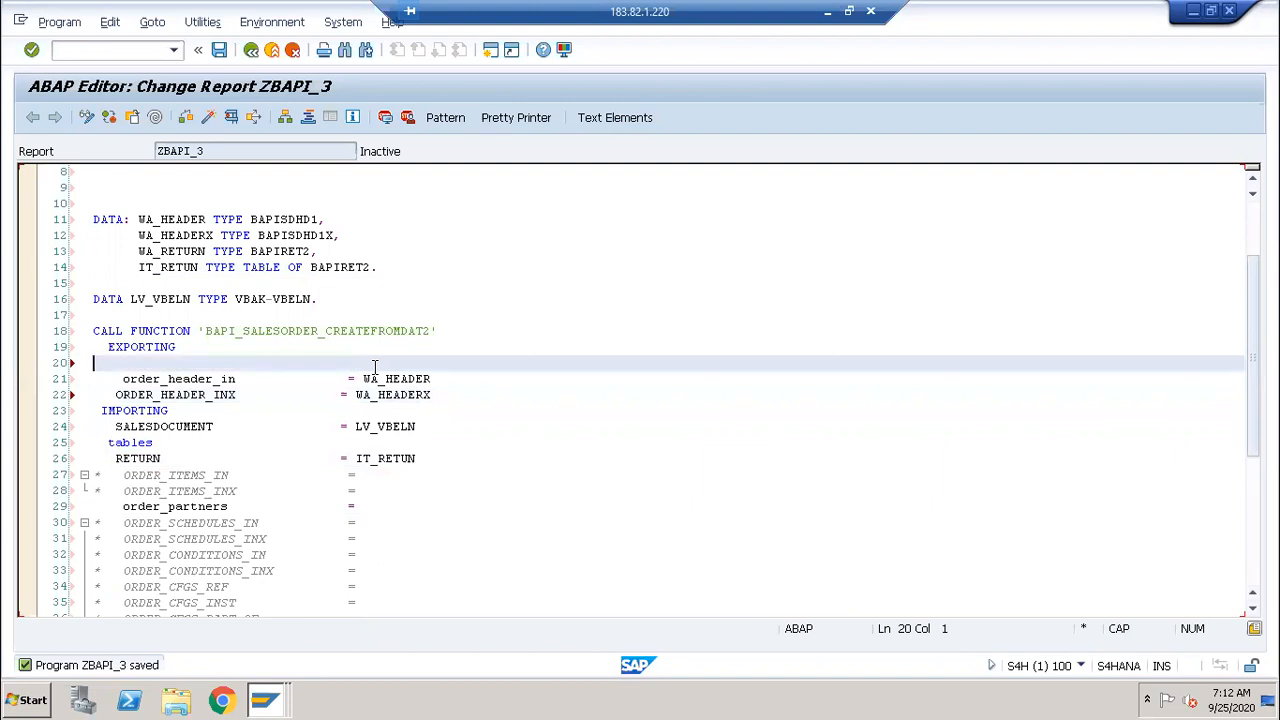
{"action": "key", "text": "BackSpace"}
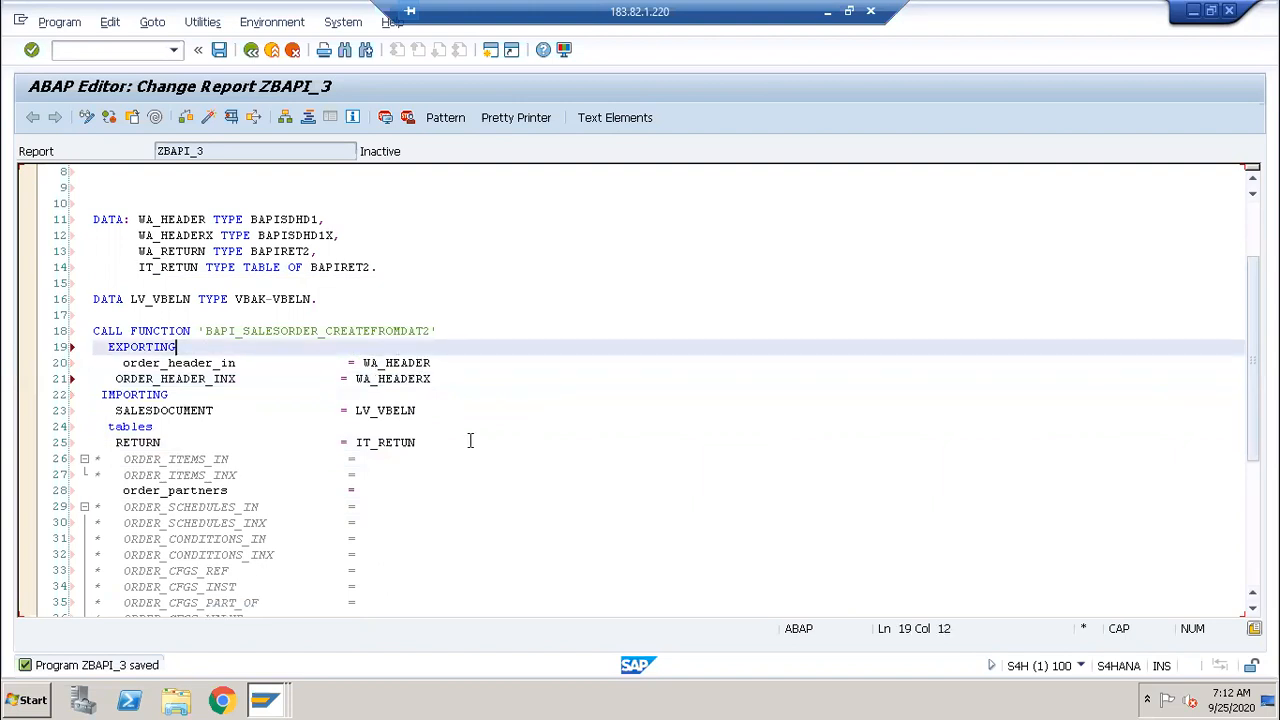
{"action": "left_click", "coordinate": [412, 442]}
{"action": "type", "text": "R"}
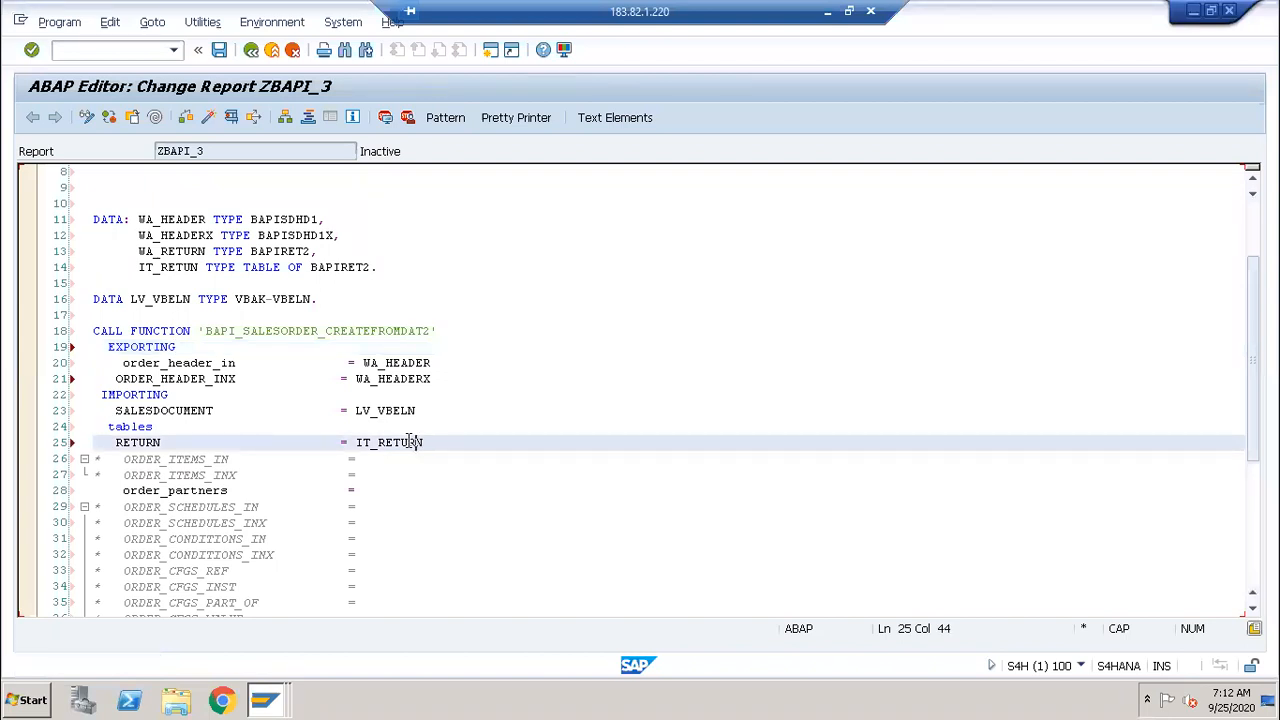